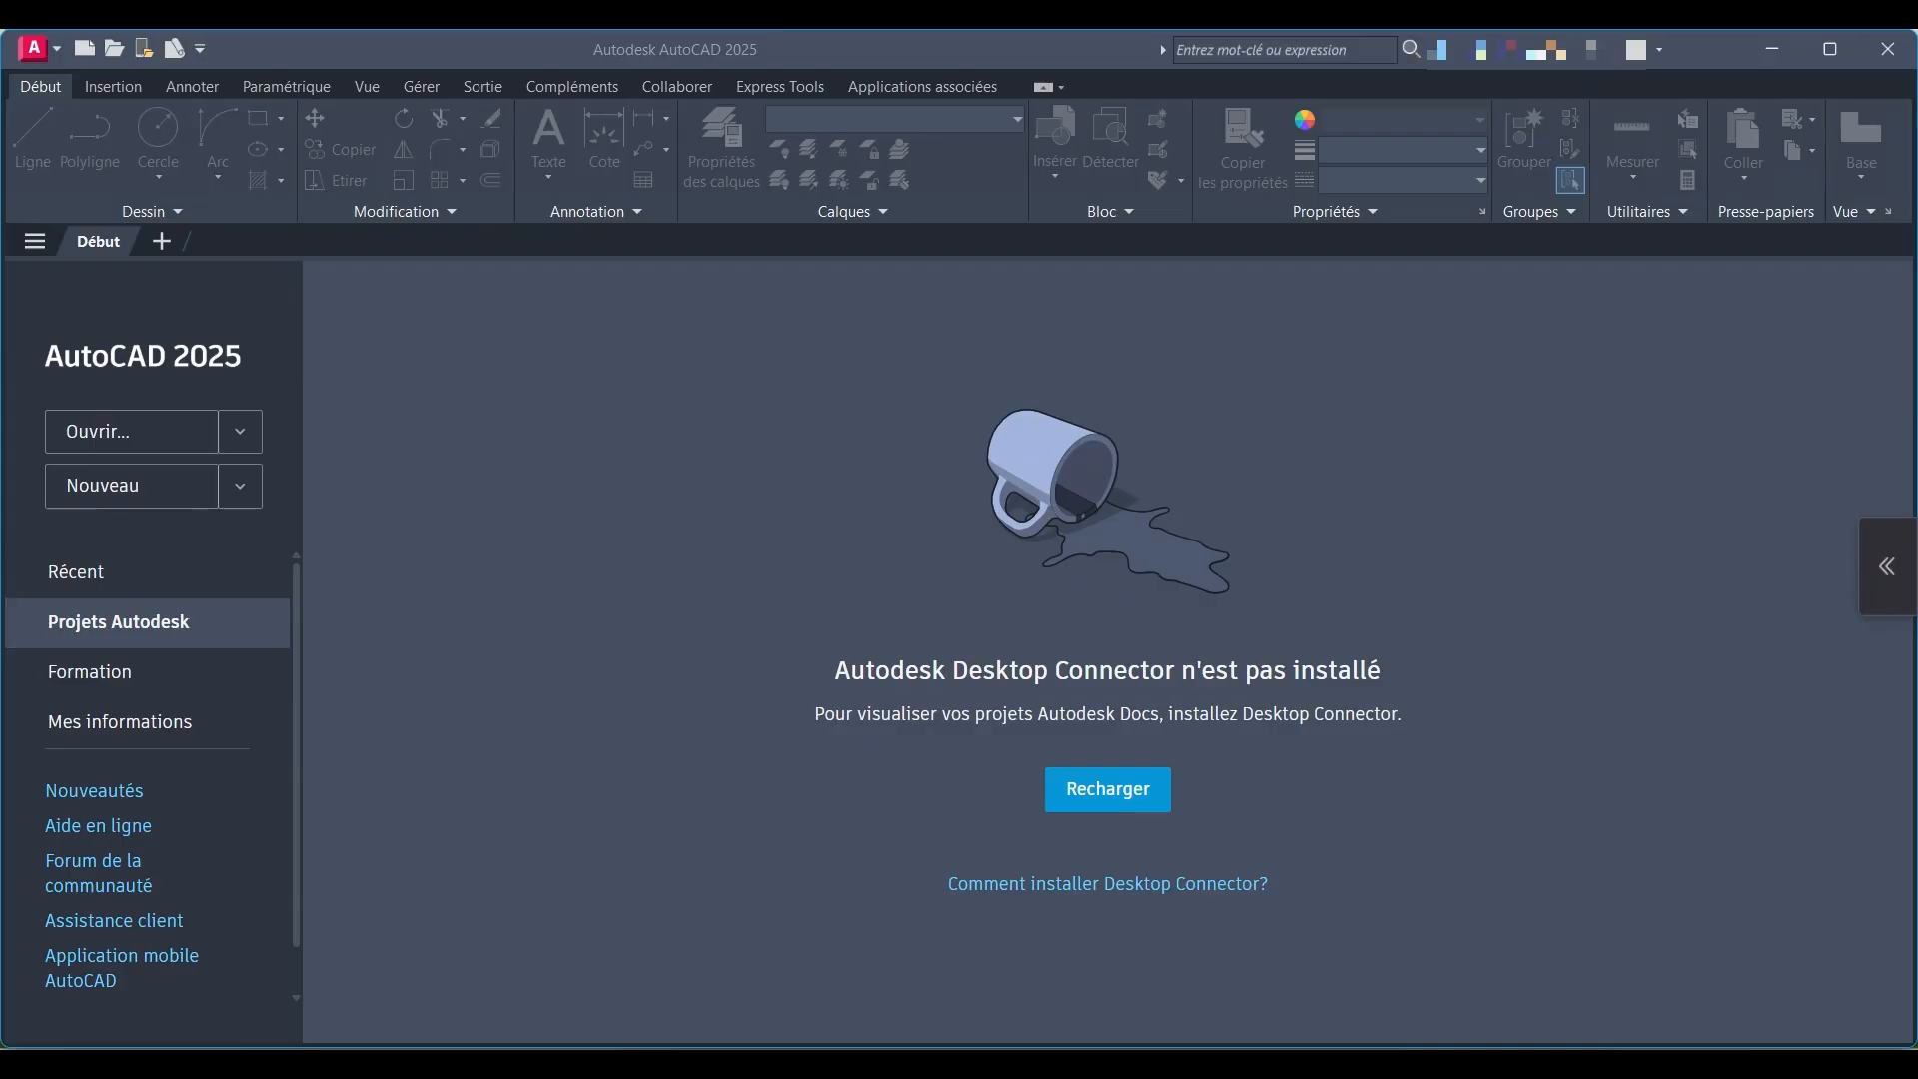
Step: Create a new drawing and draw a rectangle 2500 wide and about 939 high
left_click(110, 492)
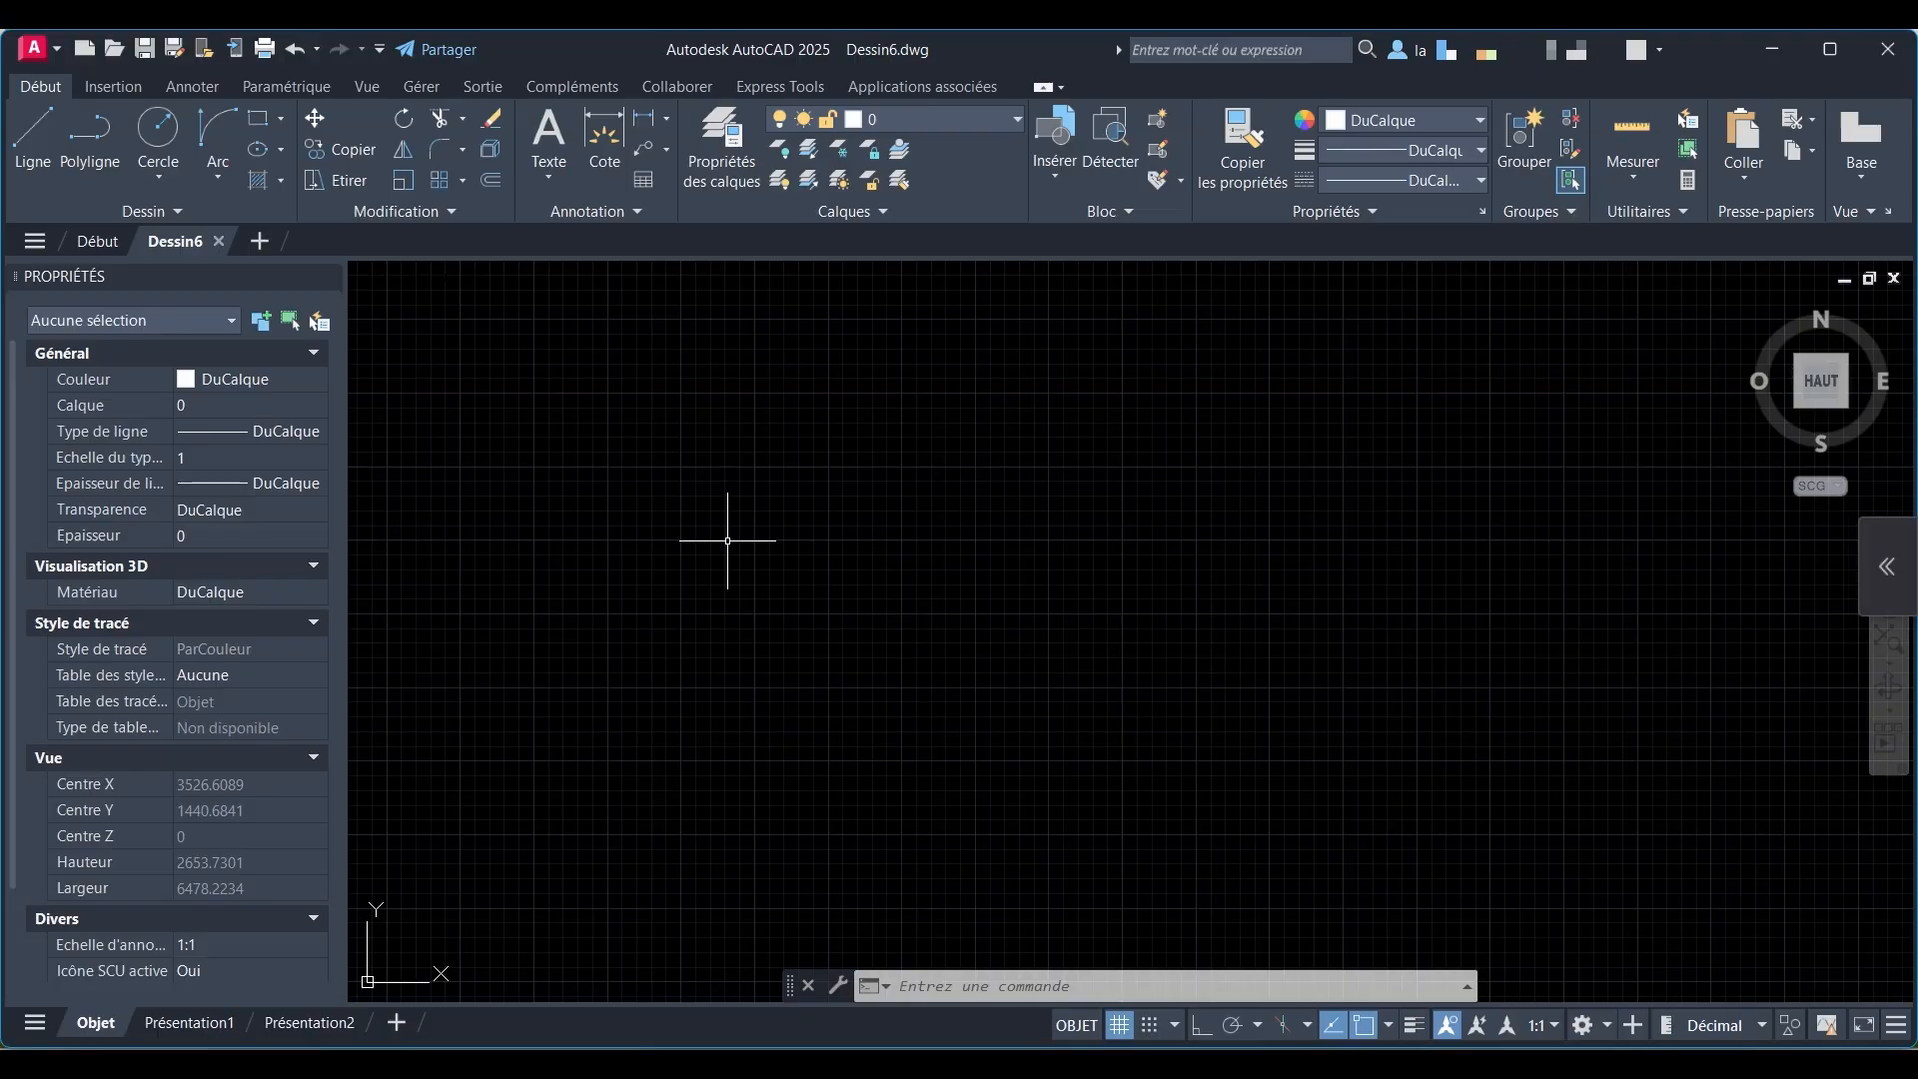
left_click(258, 118)
left_click(682, 422)
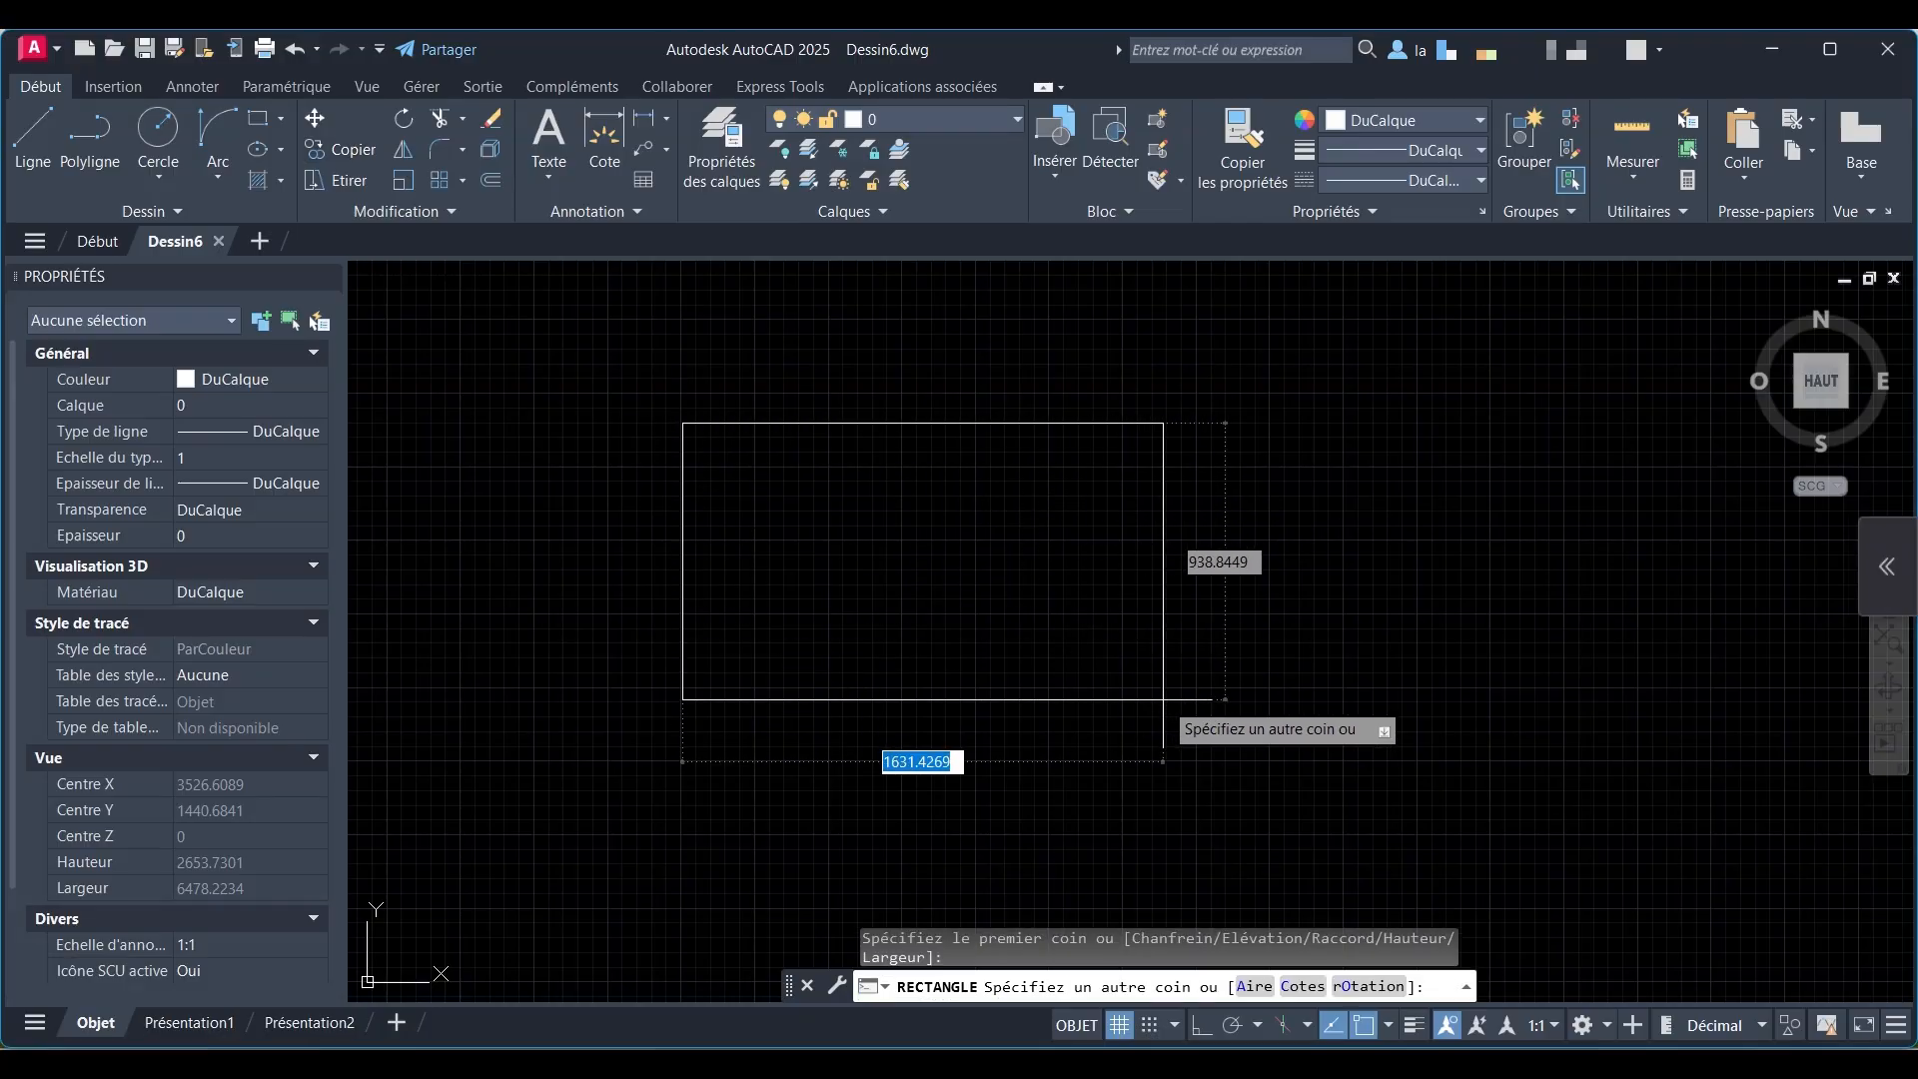
type("2500")
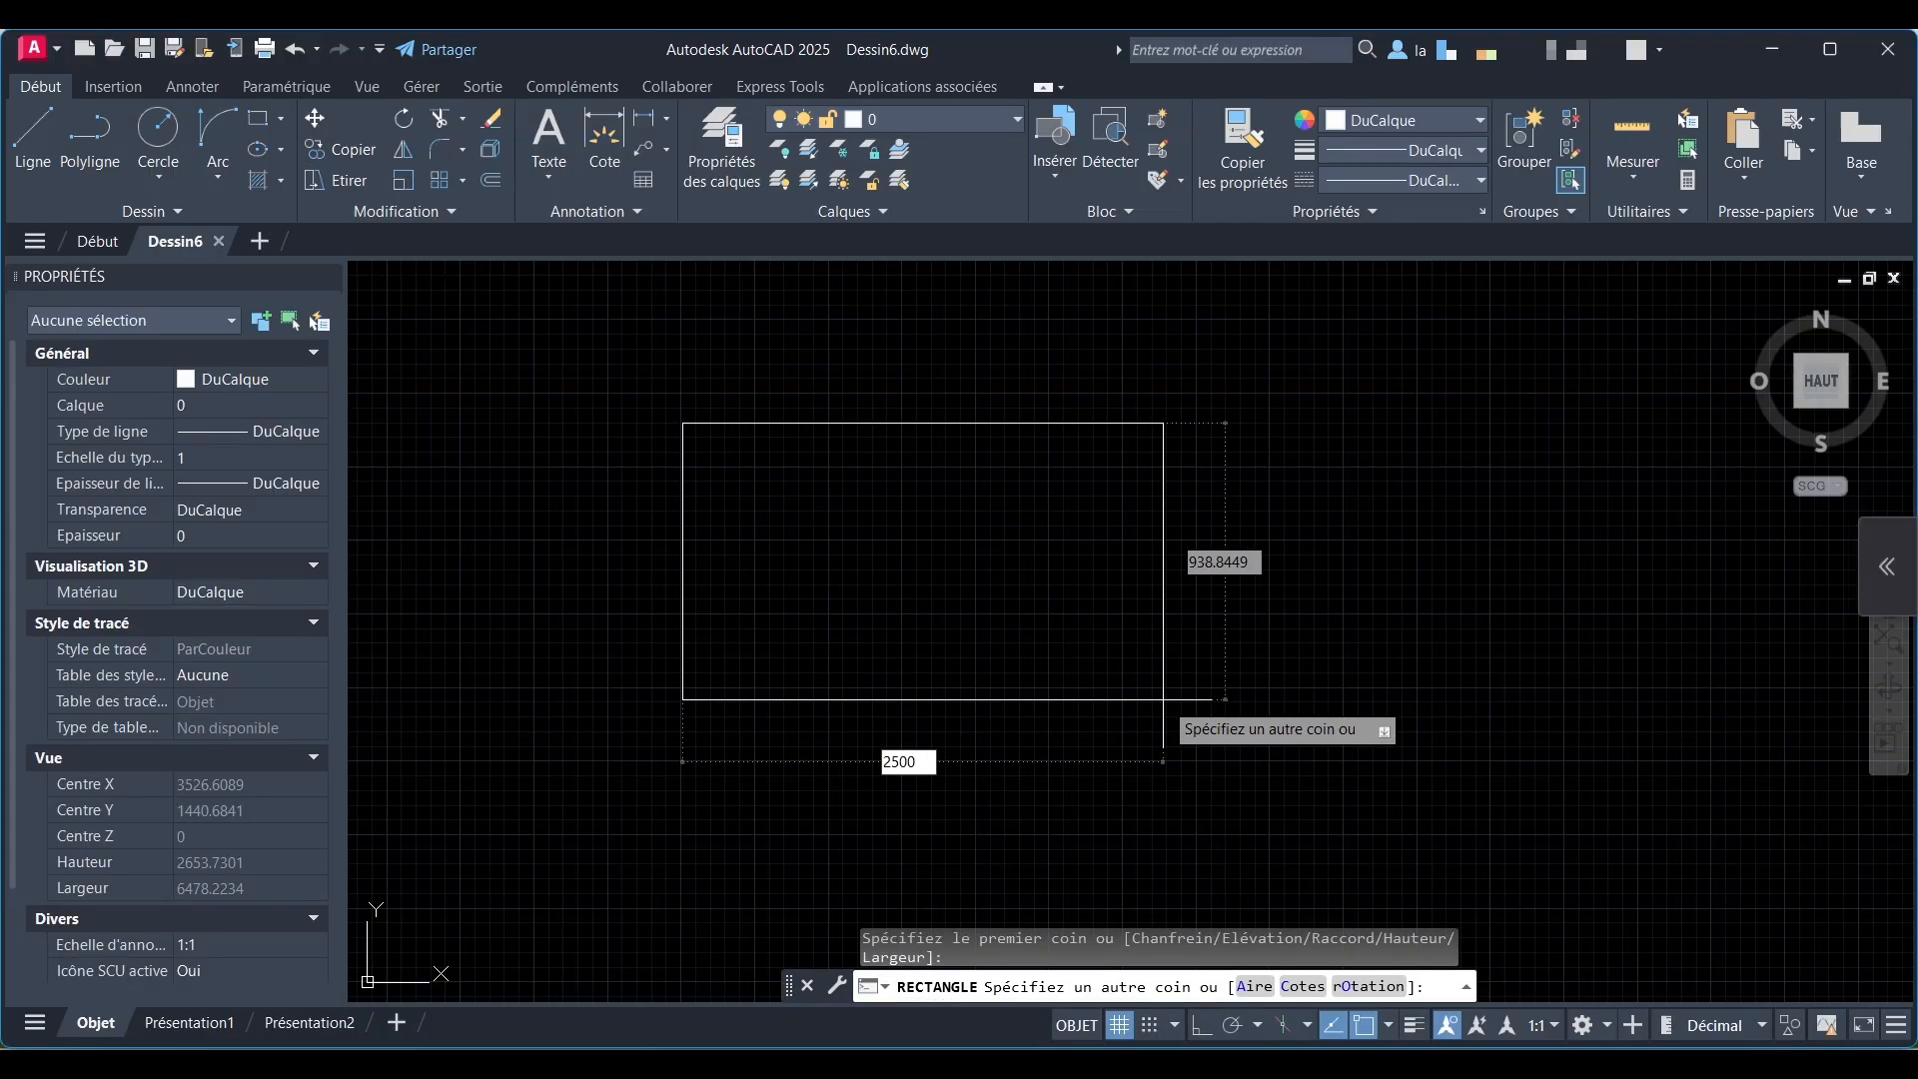
key("Return")
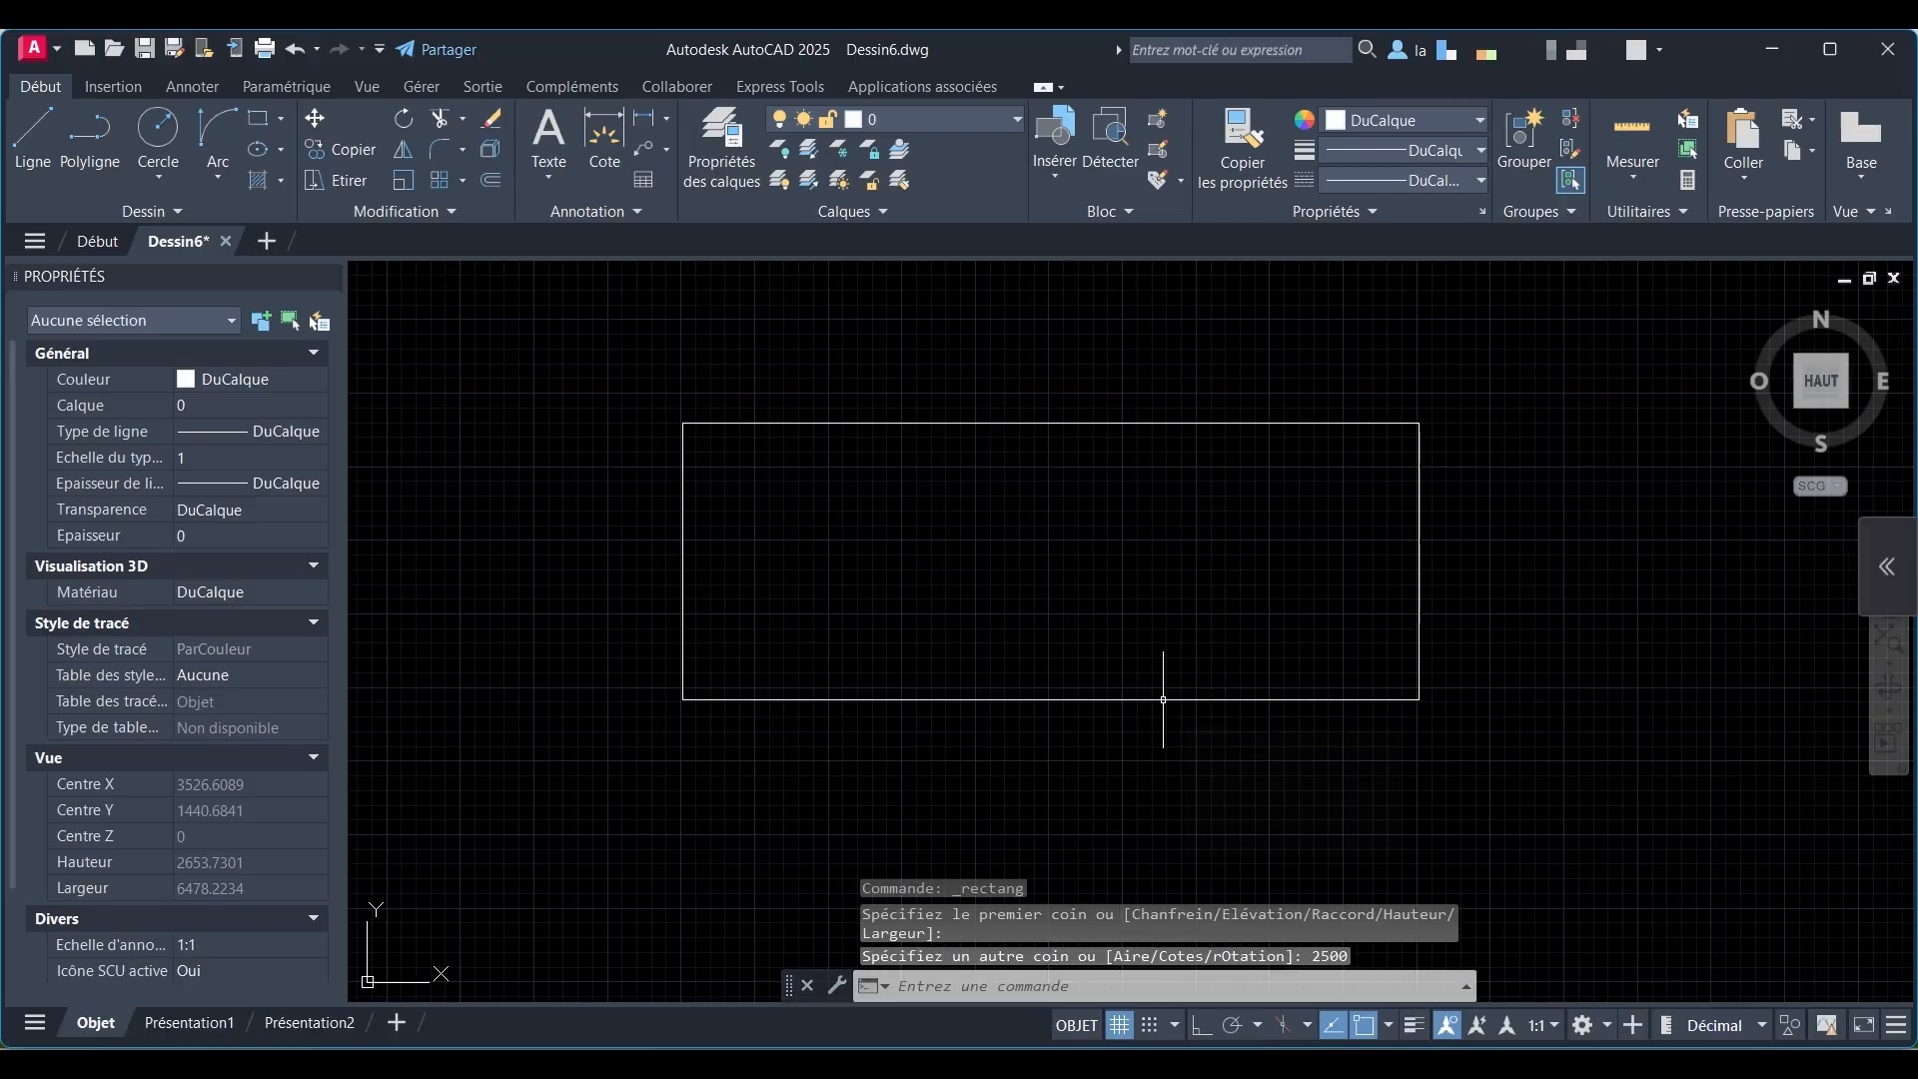
left_click(89, 135)
left_click(683, 424)
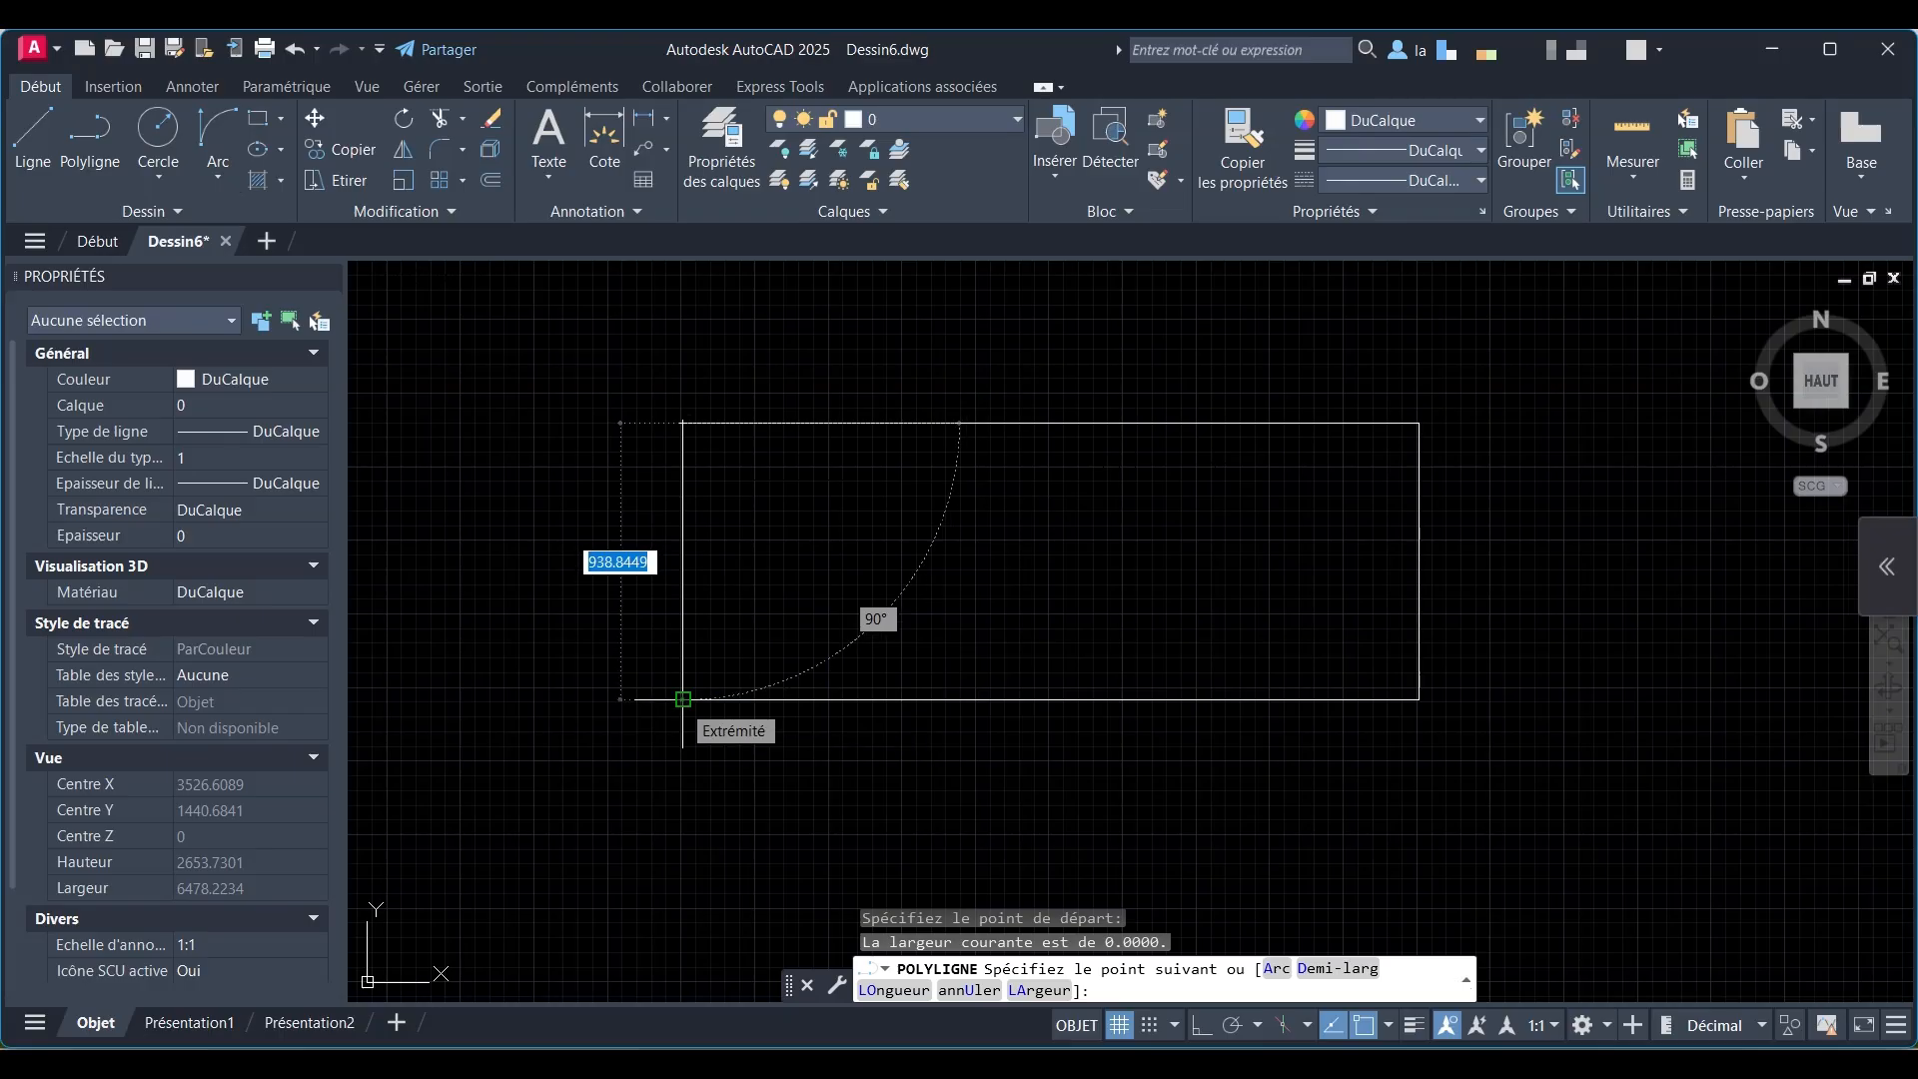
key("Escape")
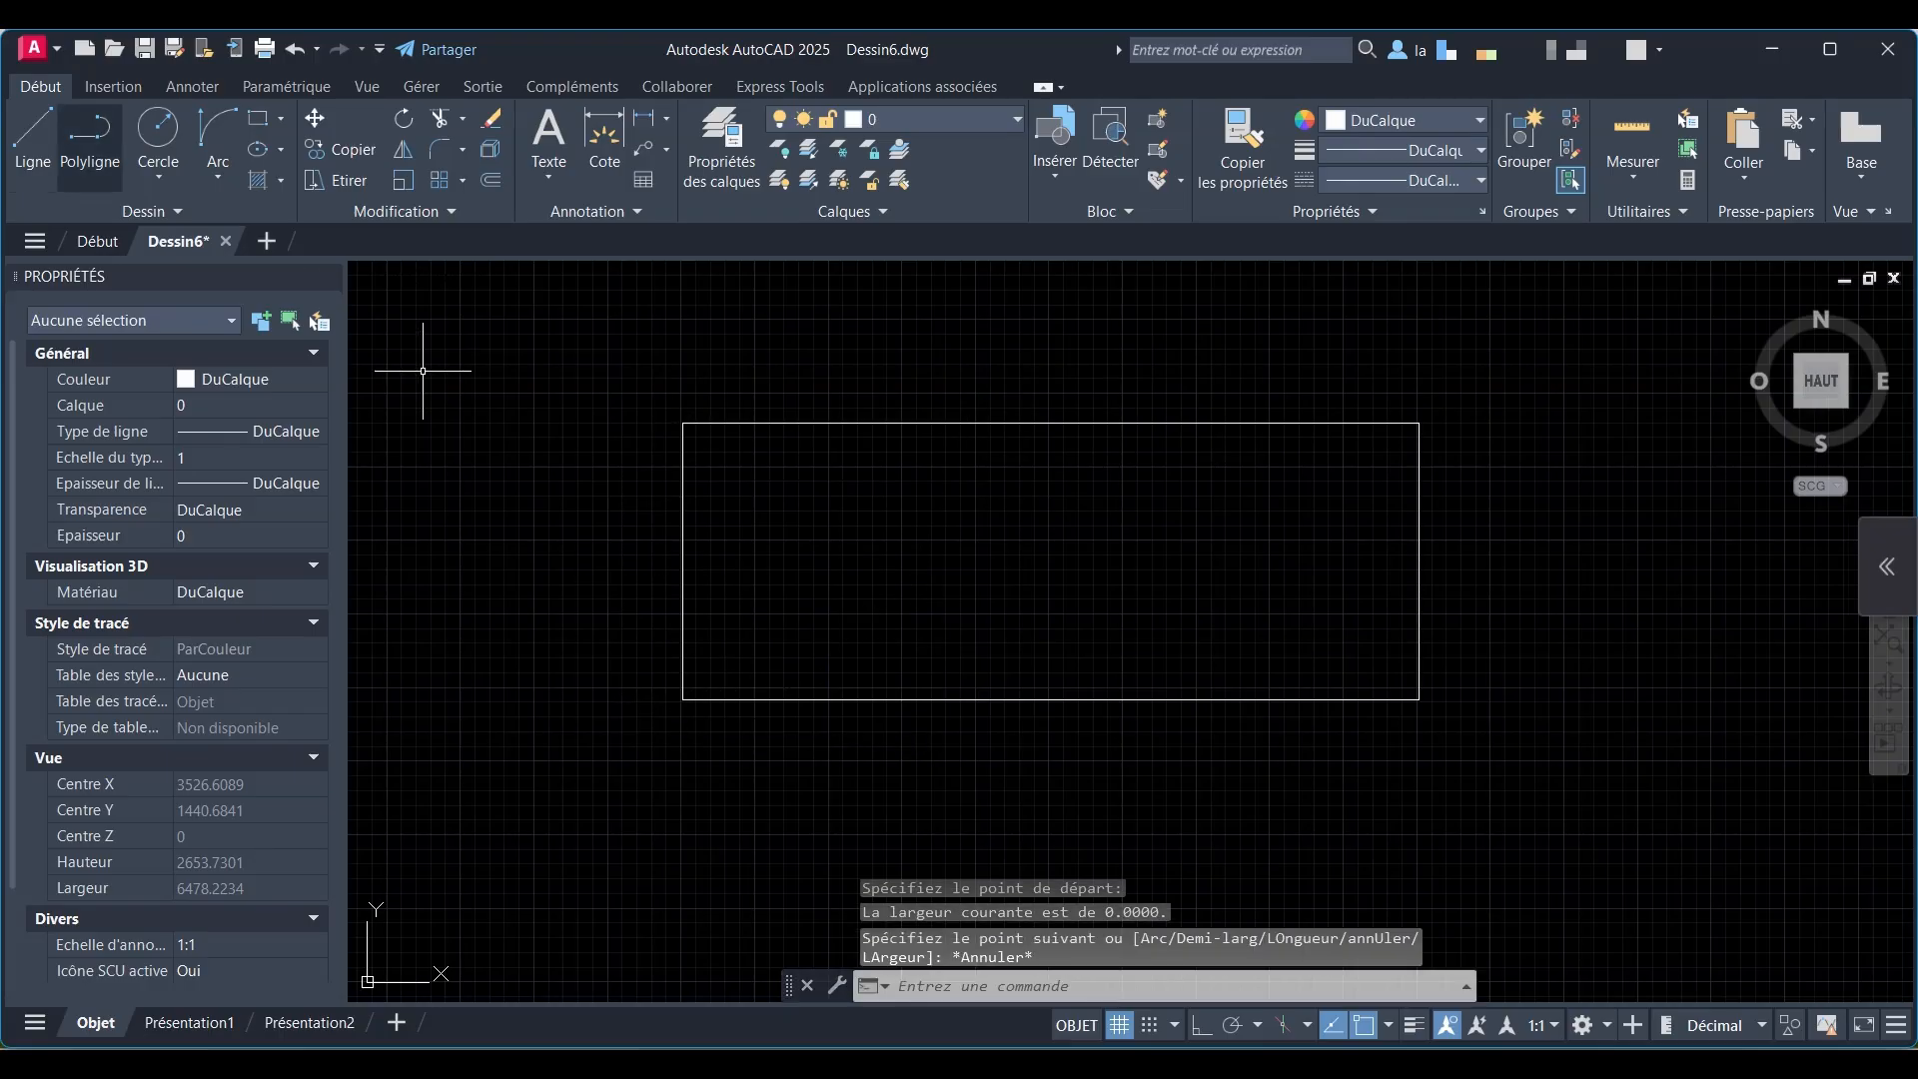
Step: With ortho on, draw a guide polyline 950 straight down from the rectangle's top-edge midpoint, continuing horizontally past its right side
key("Return")
left_click(1050, 423)
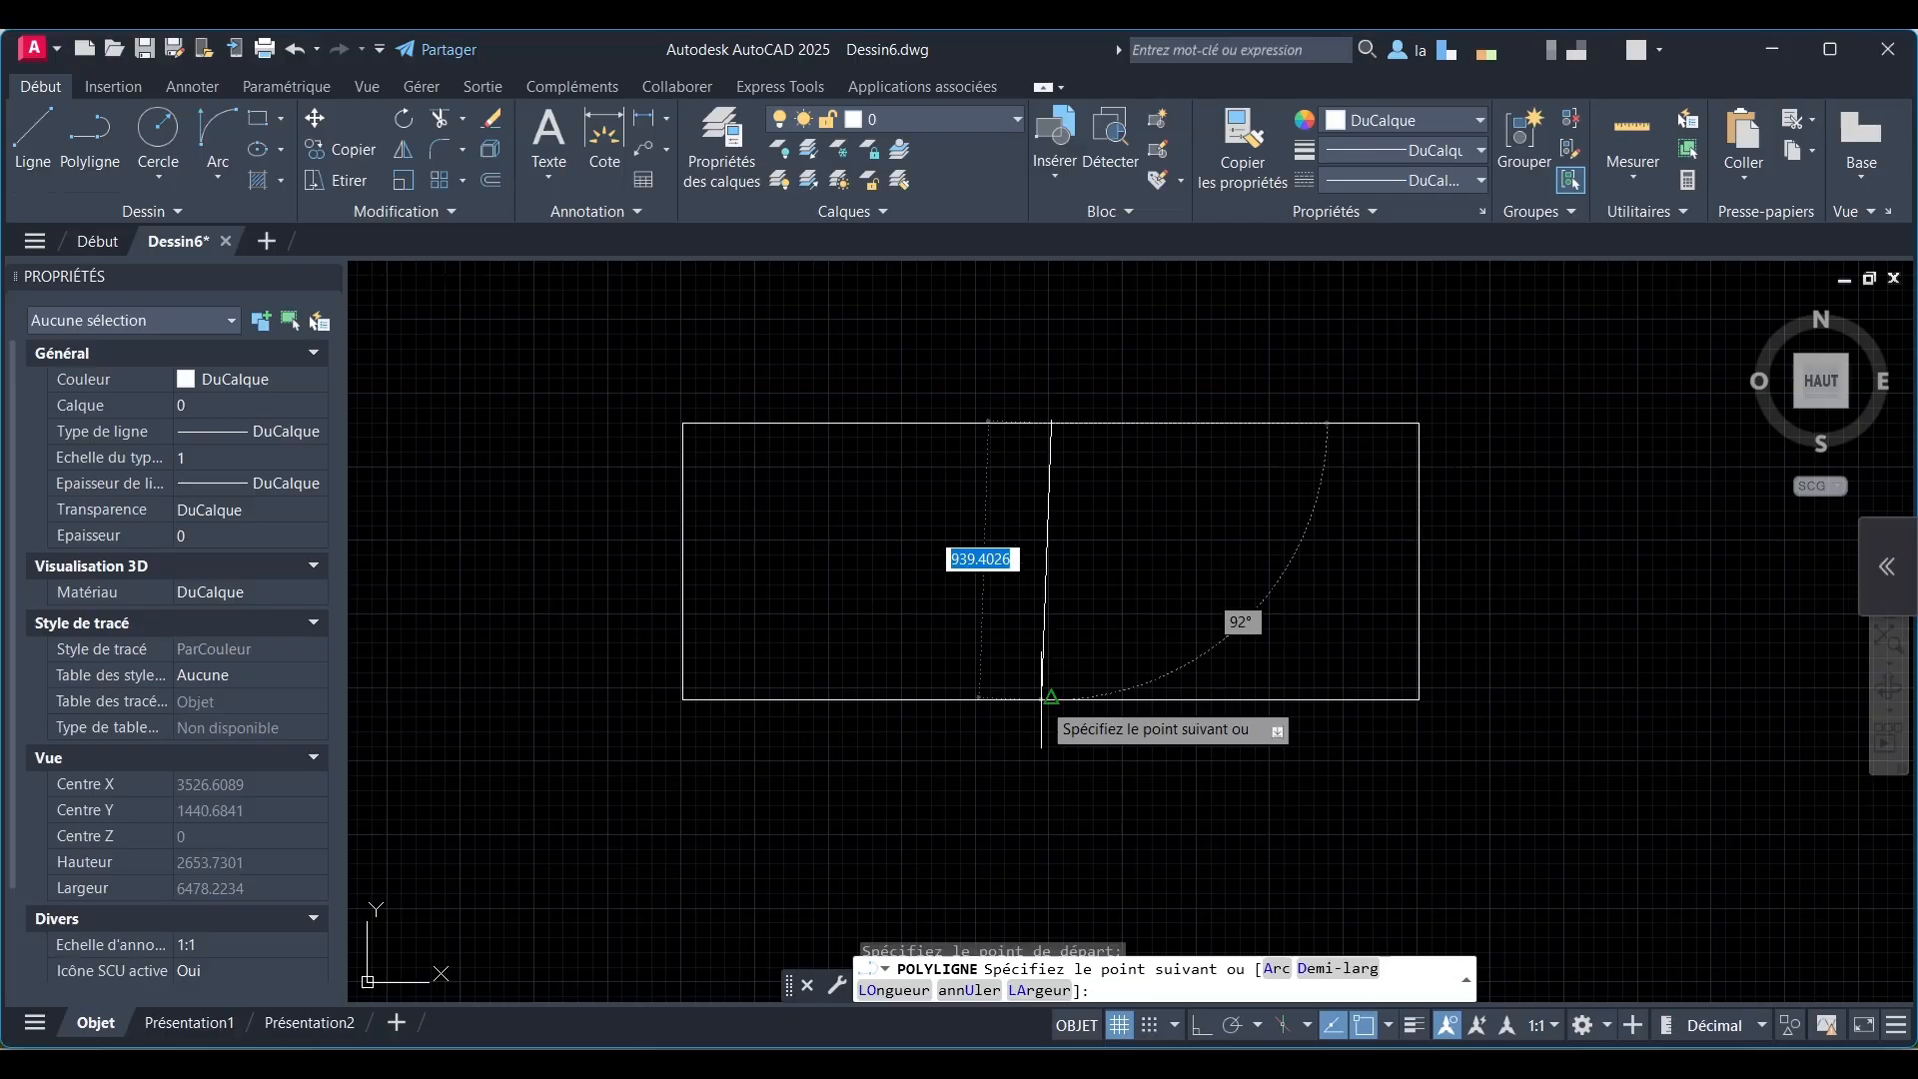
key("F8")
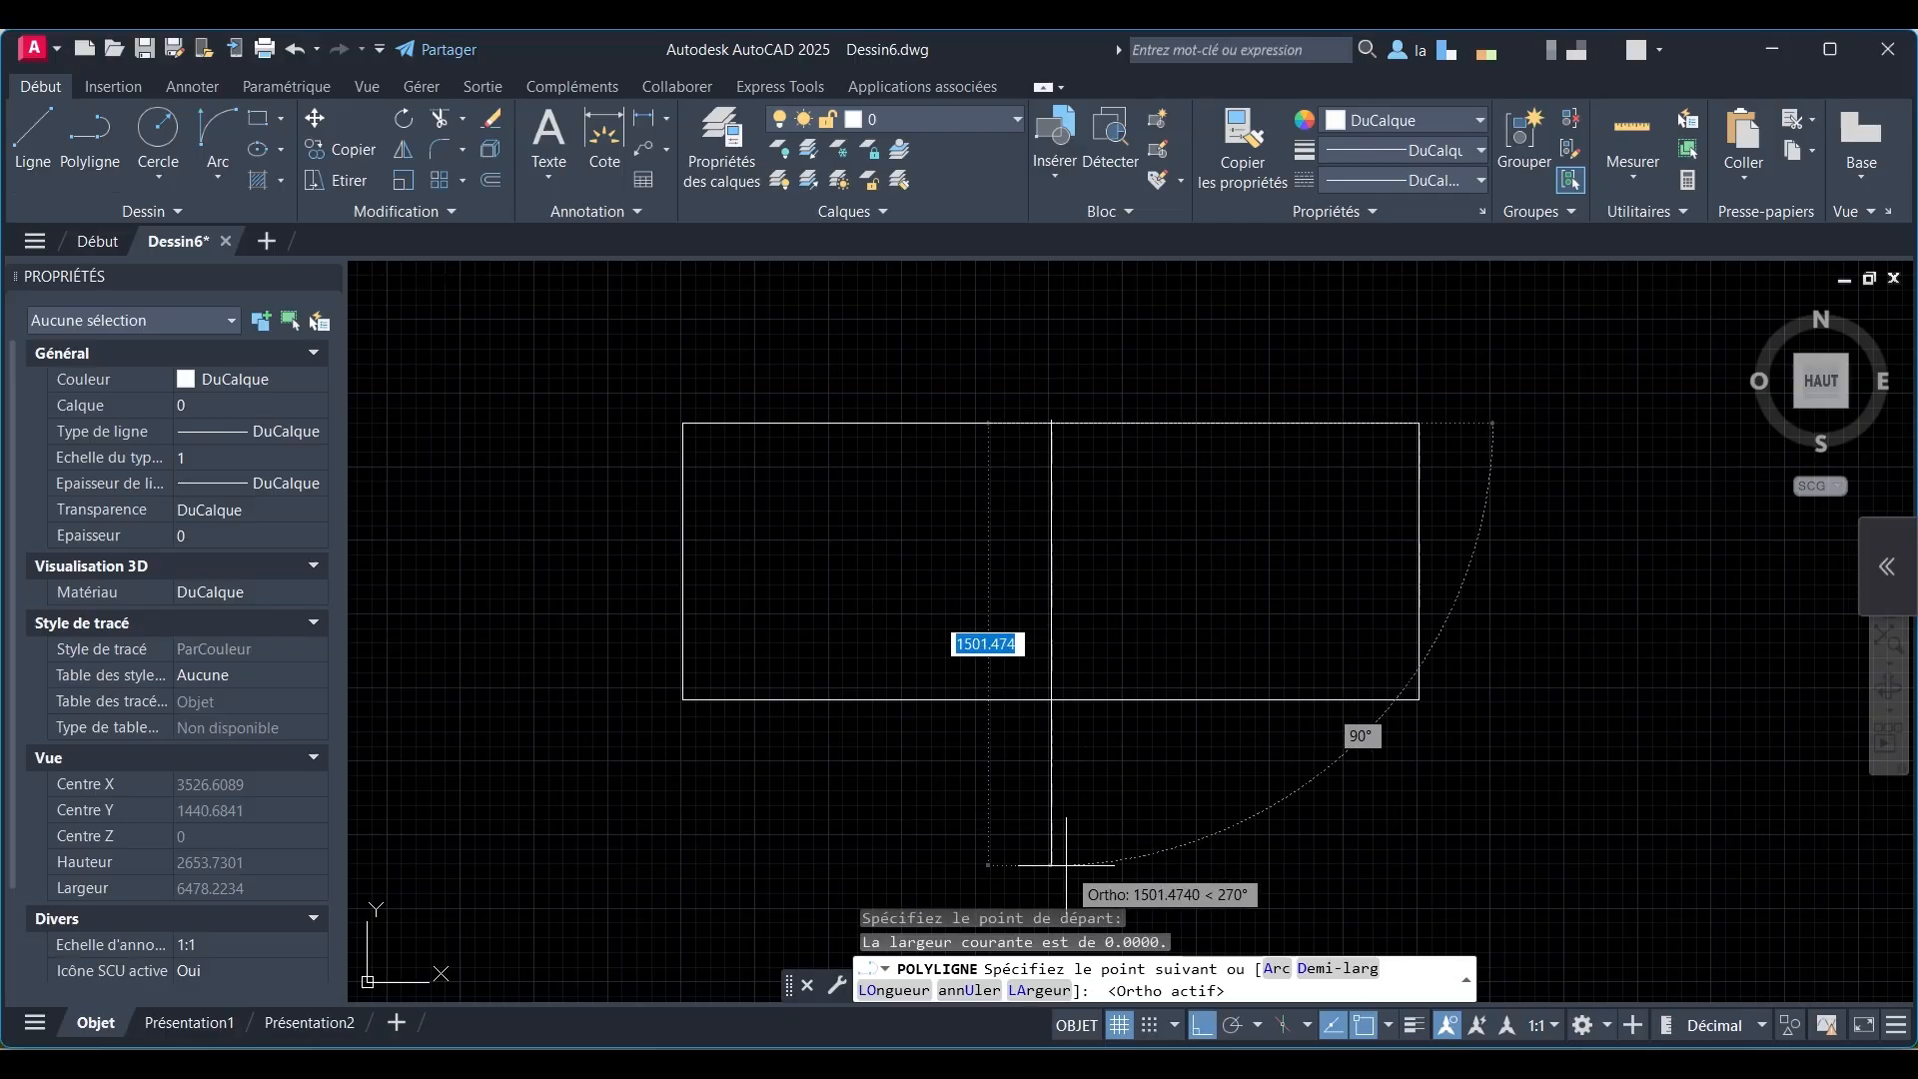
type("950")
key("Return")
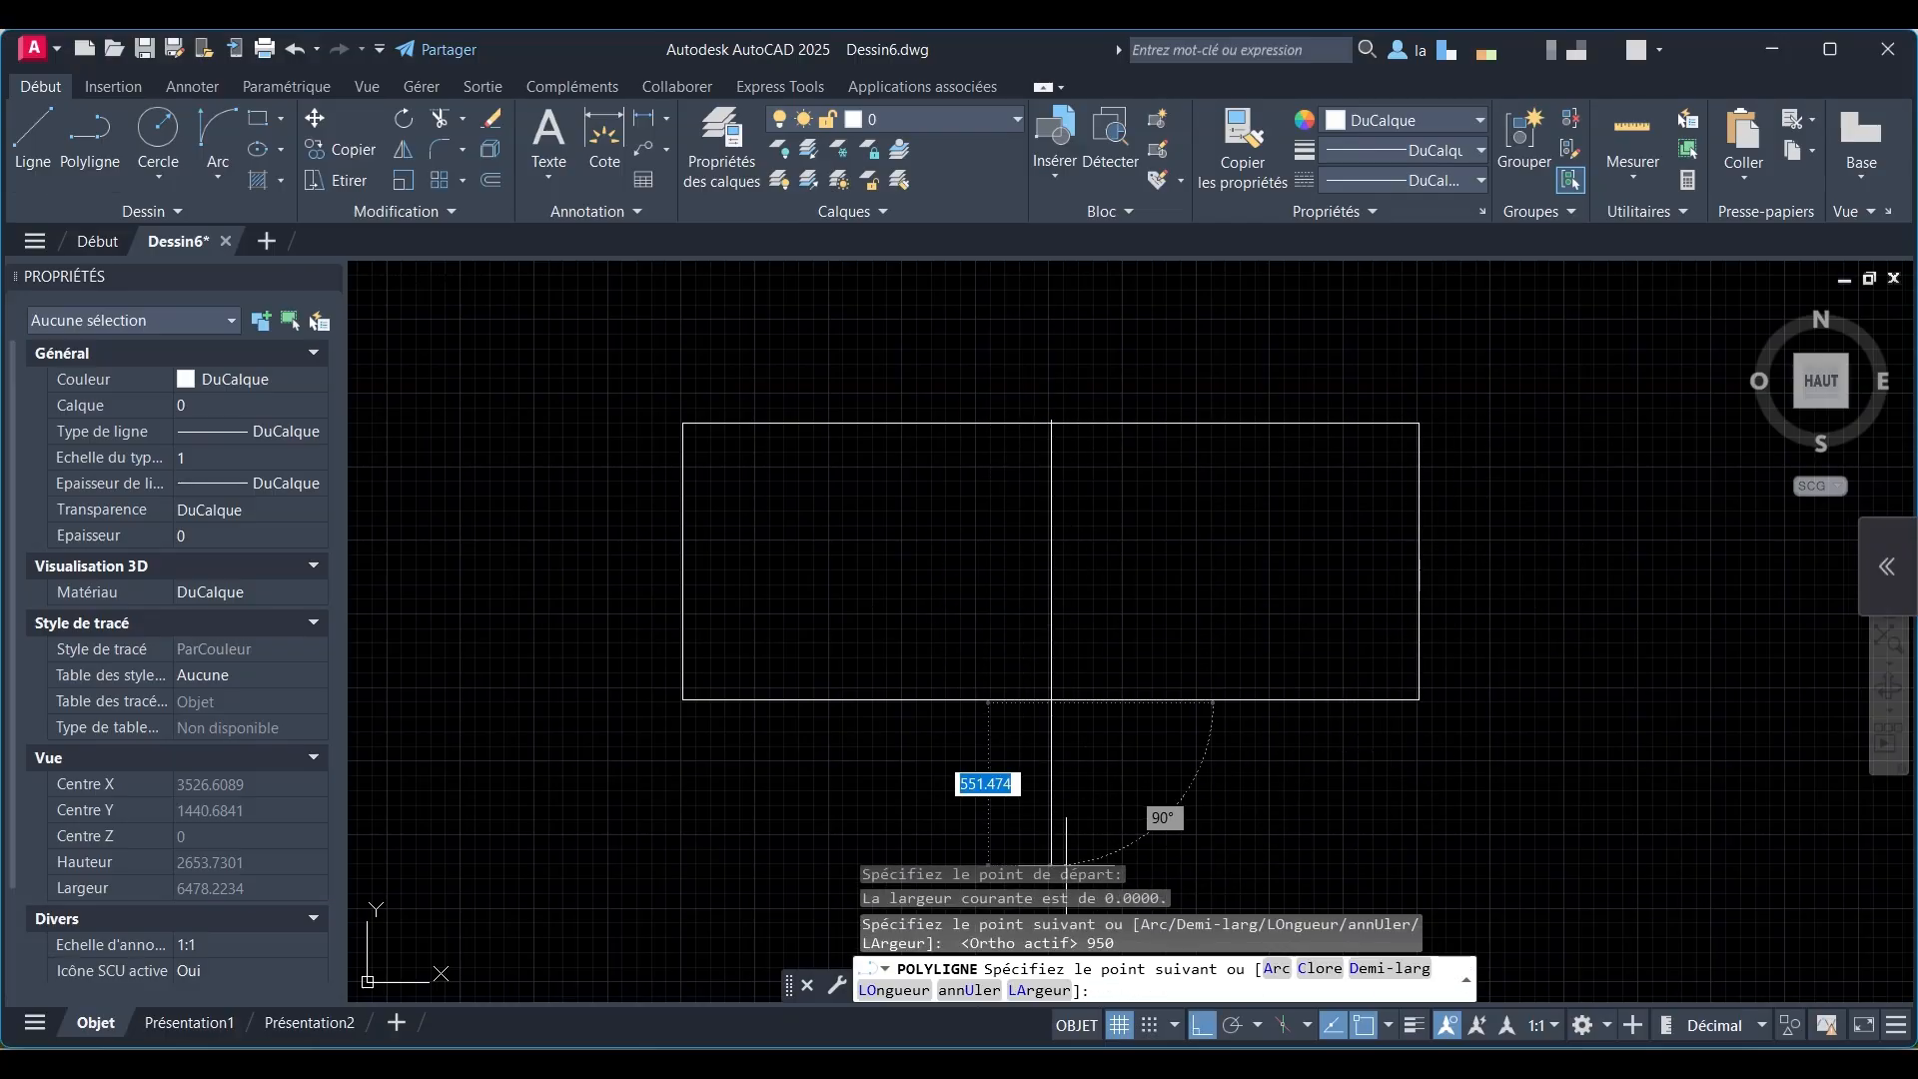
scroll(1624, 715, "up", 2)
left_click(1644, 729)
key("Escape")
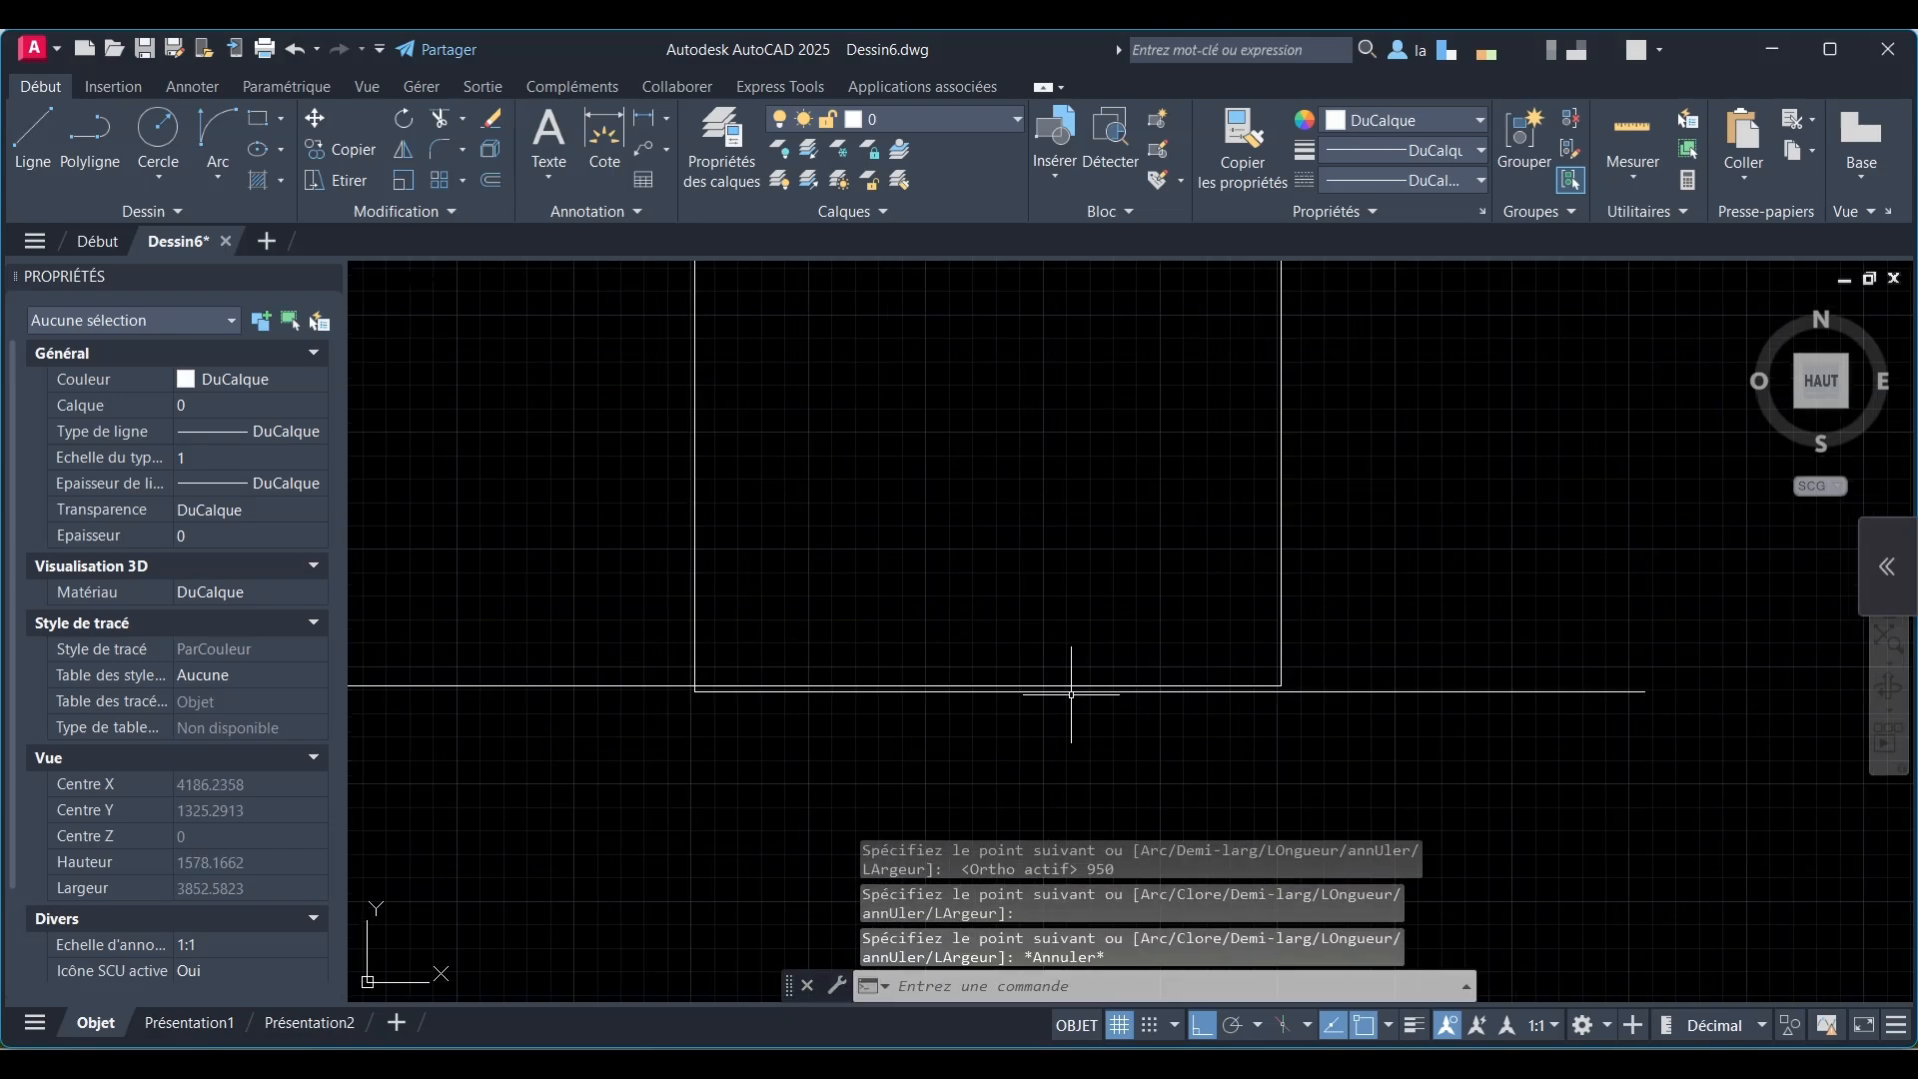
Step: Stretch the rectangle's bottom edge down to the lower end of the 950 guide segment
left_click(1072, 686)
scroll(629, 737, "up", 3)
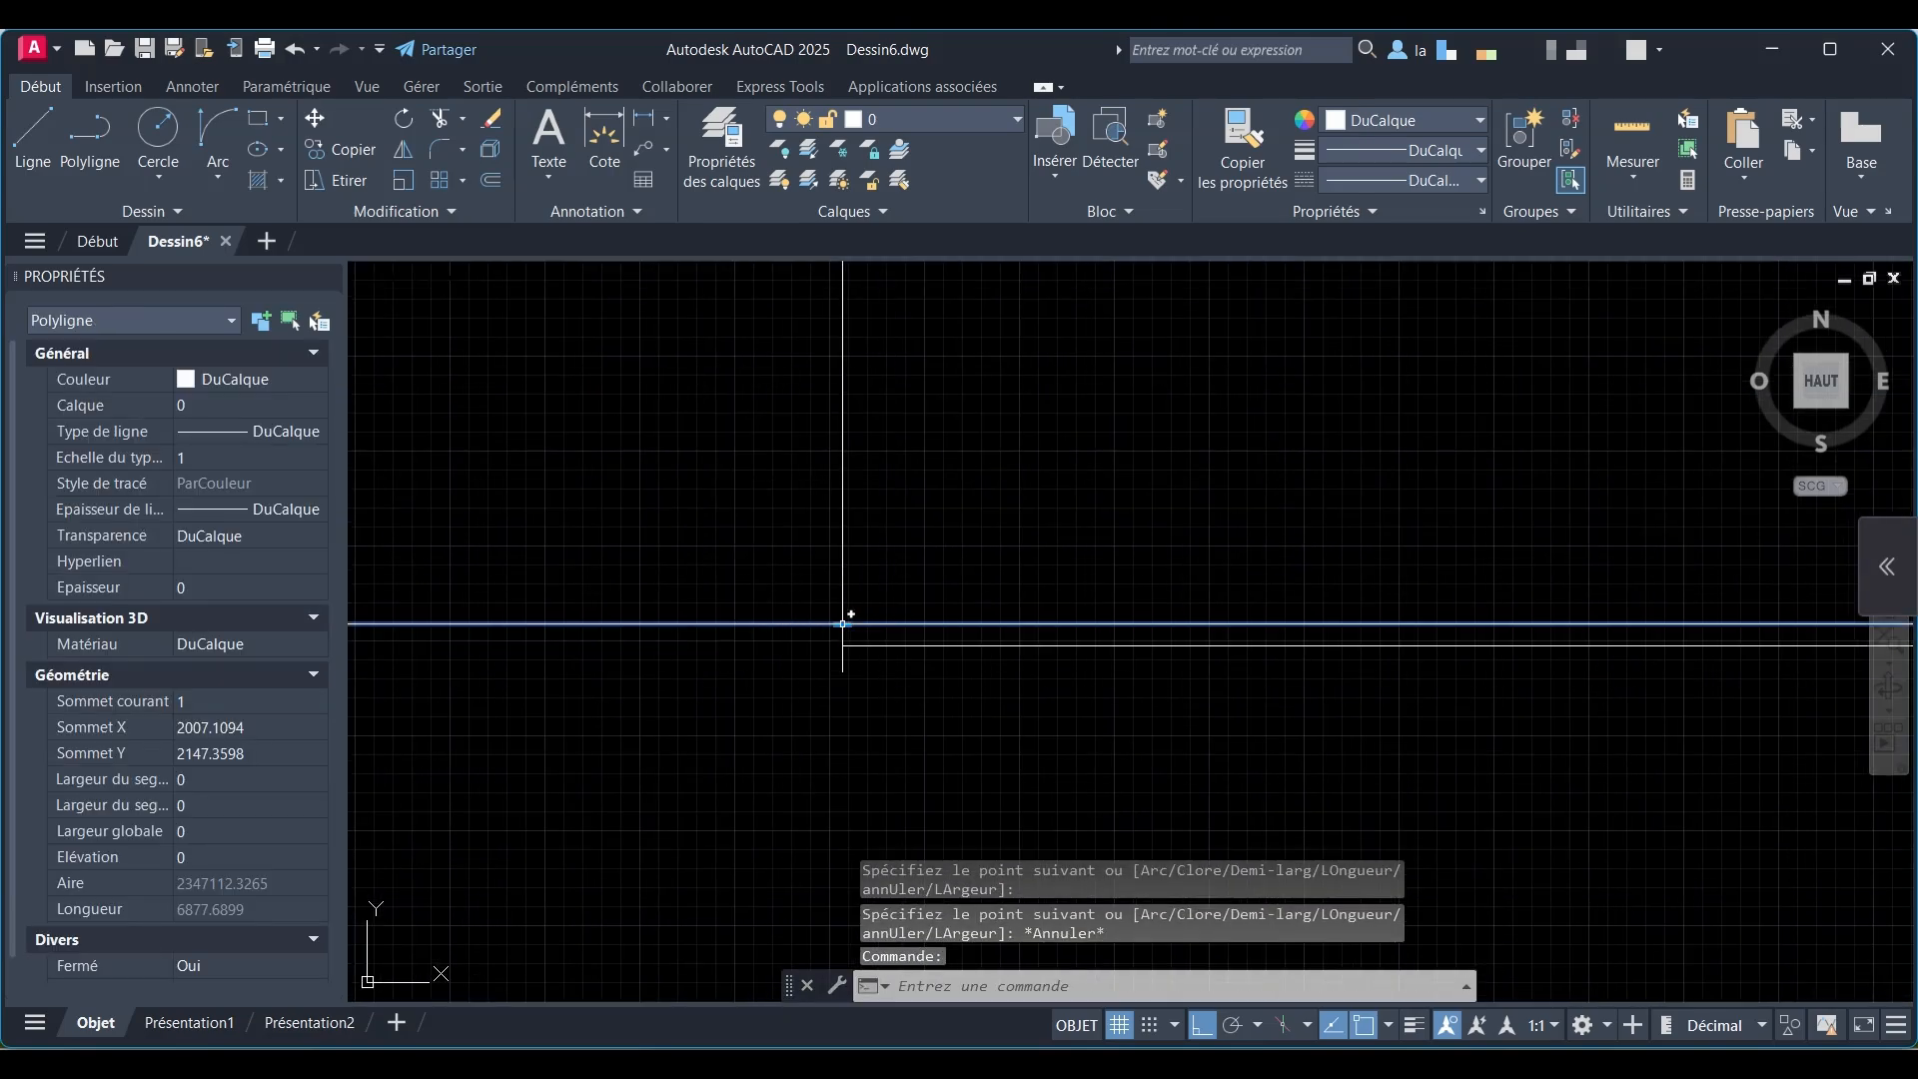
left_click(842, 625)
left_click(842, 627)
scroll(977, 737, "down", 3)
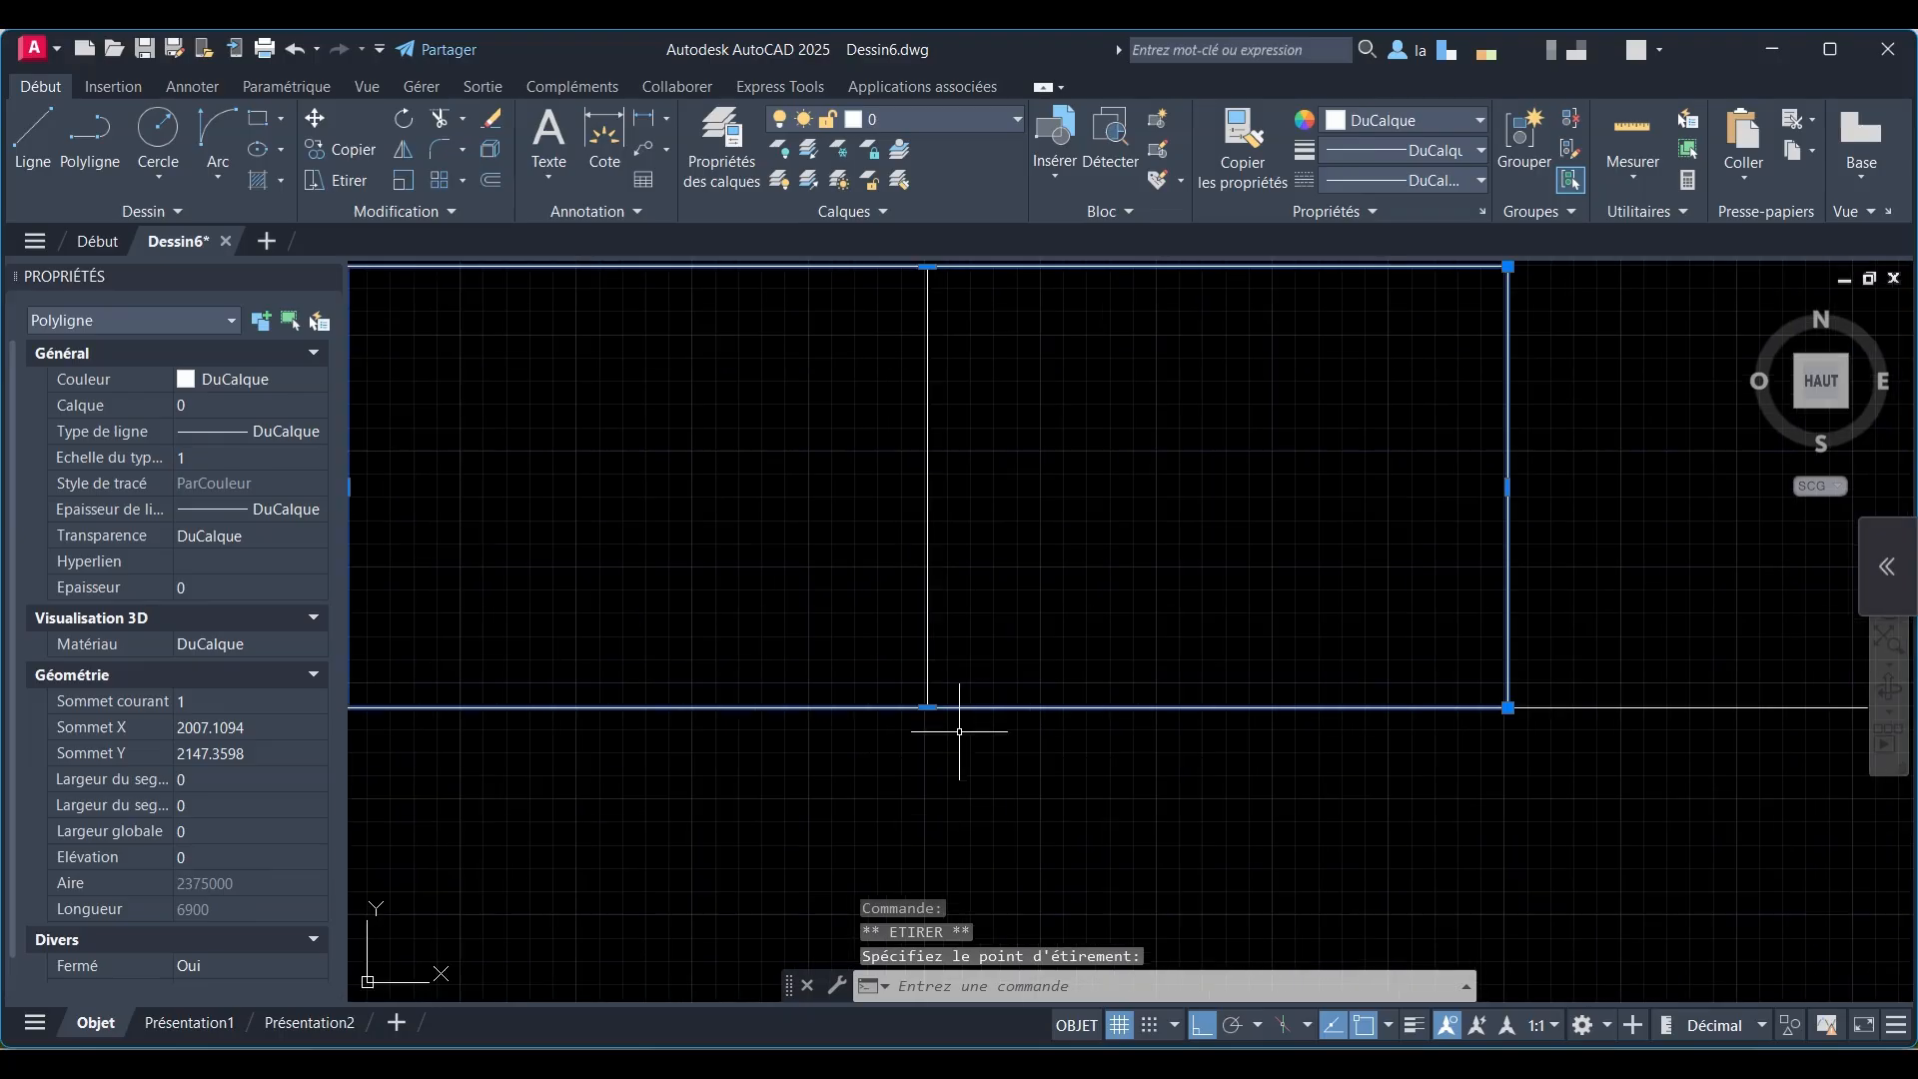
key("Escape")
Step: Delete the guide polyline, keeping only the rectangle
left_click(1288, 725)
left_click(1266, 700)
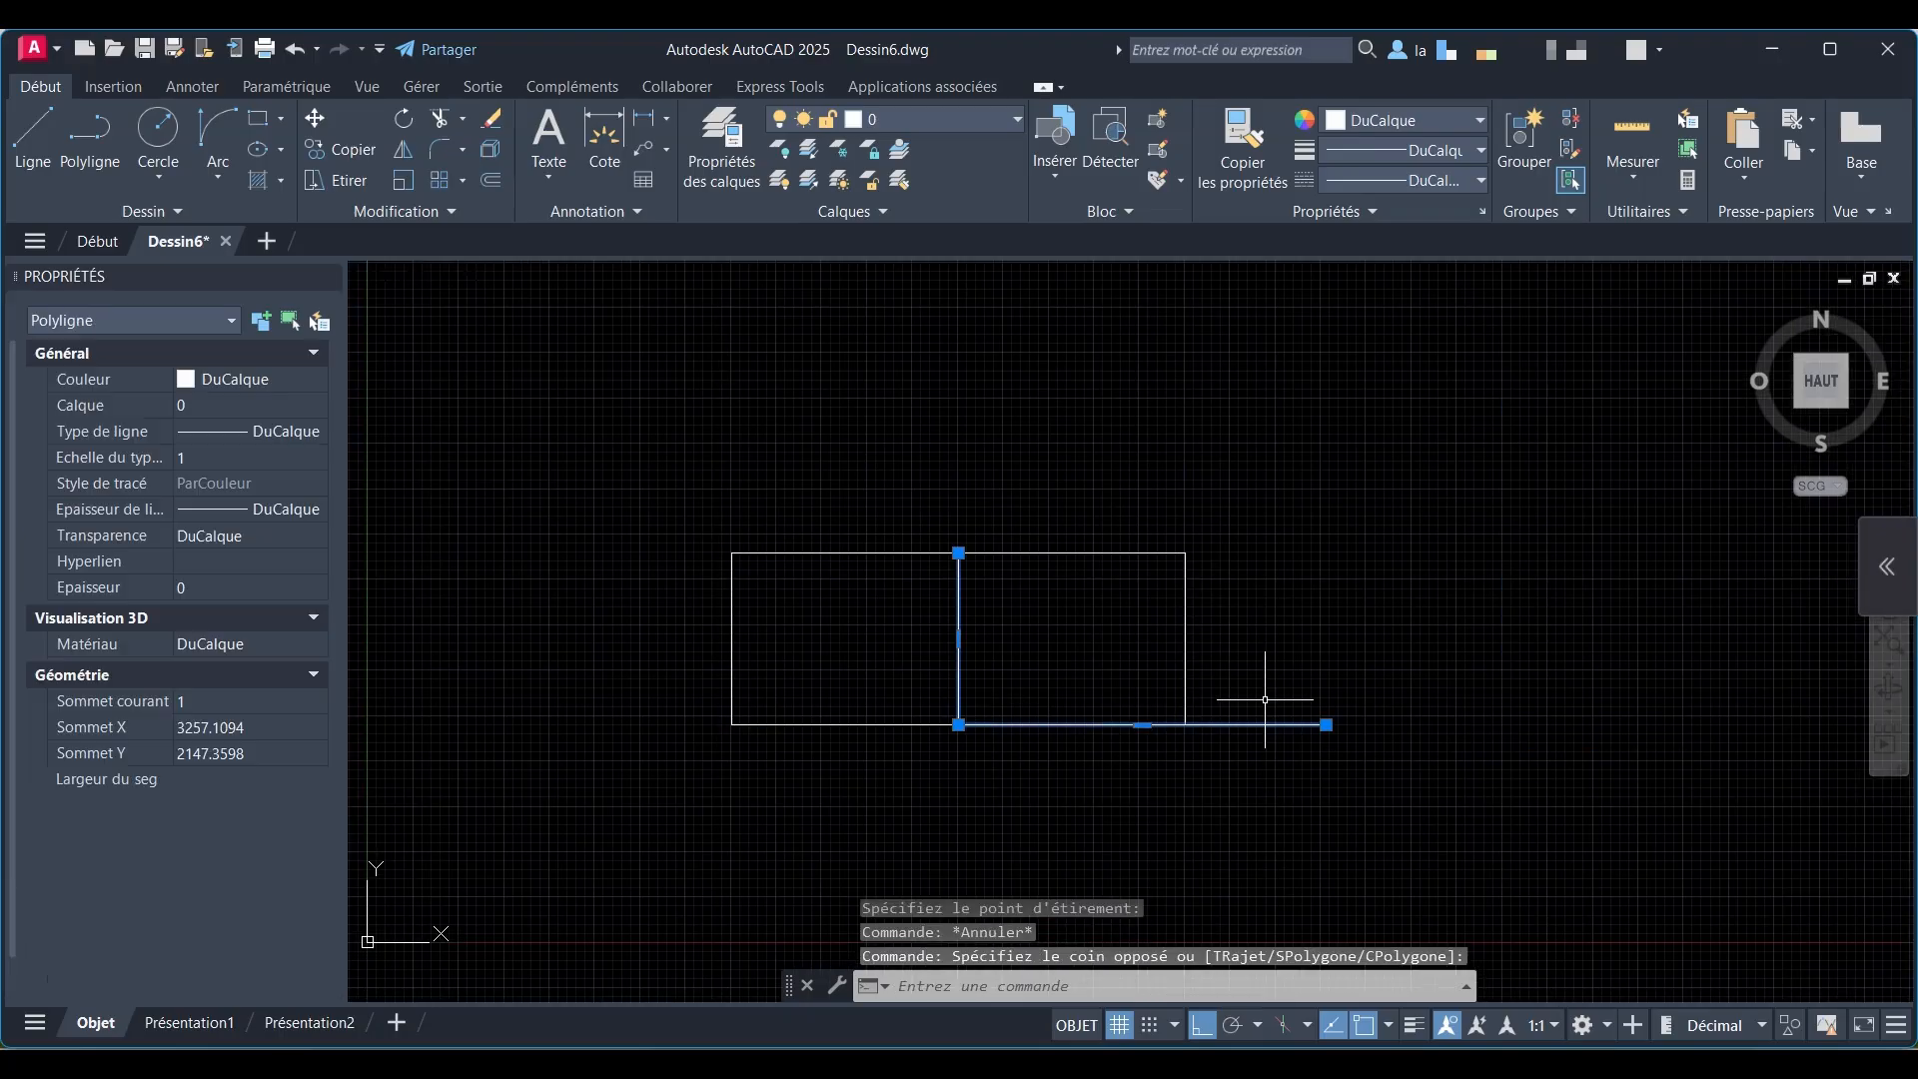
key("Delete")
Step: Dimension the rectangle's width along its top edge, with the dimension line above it
left_click(604, 140)
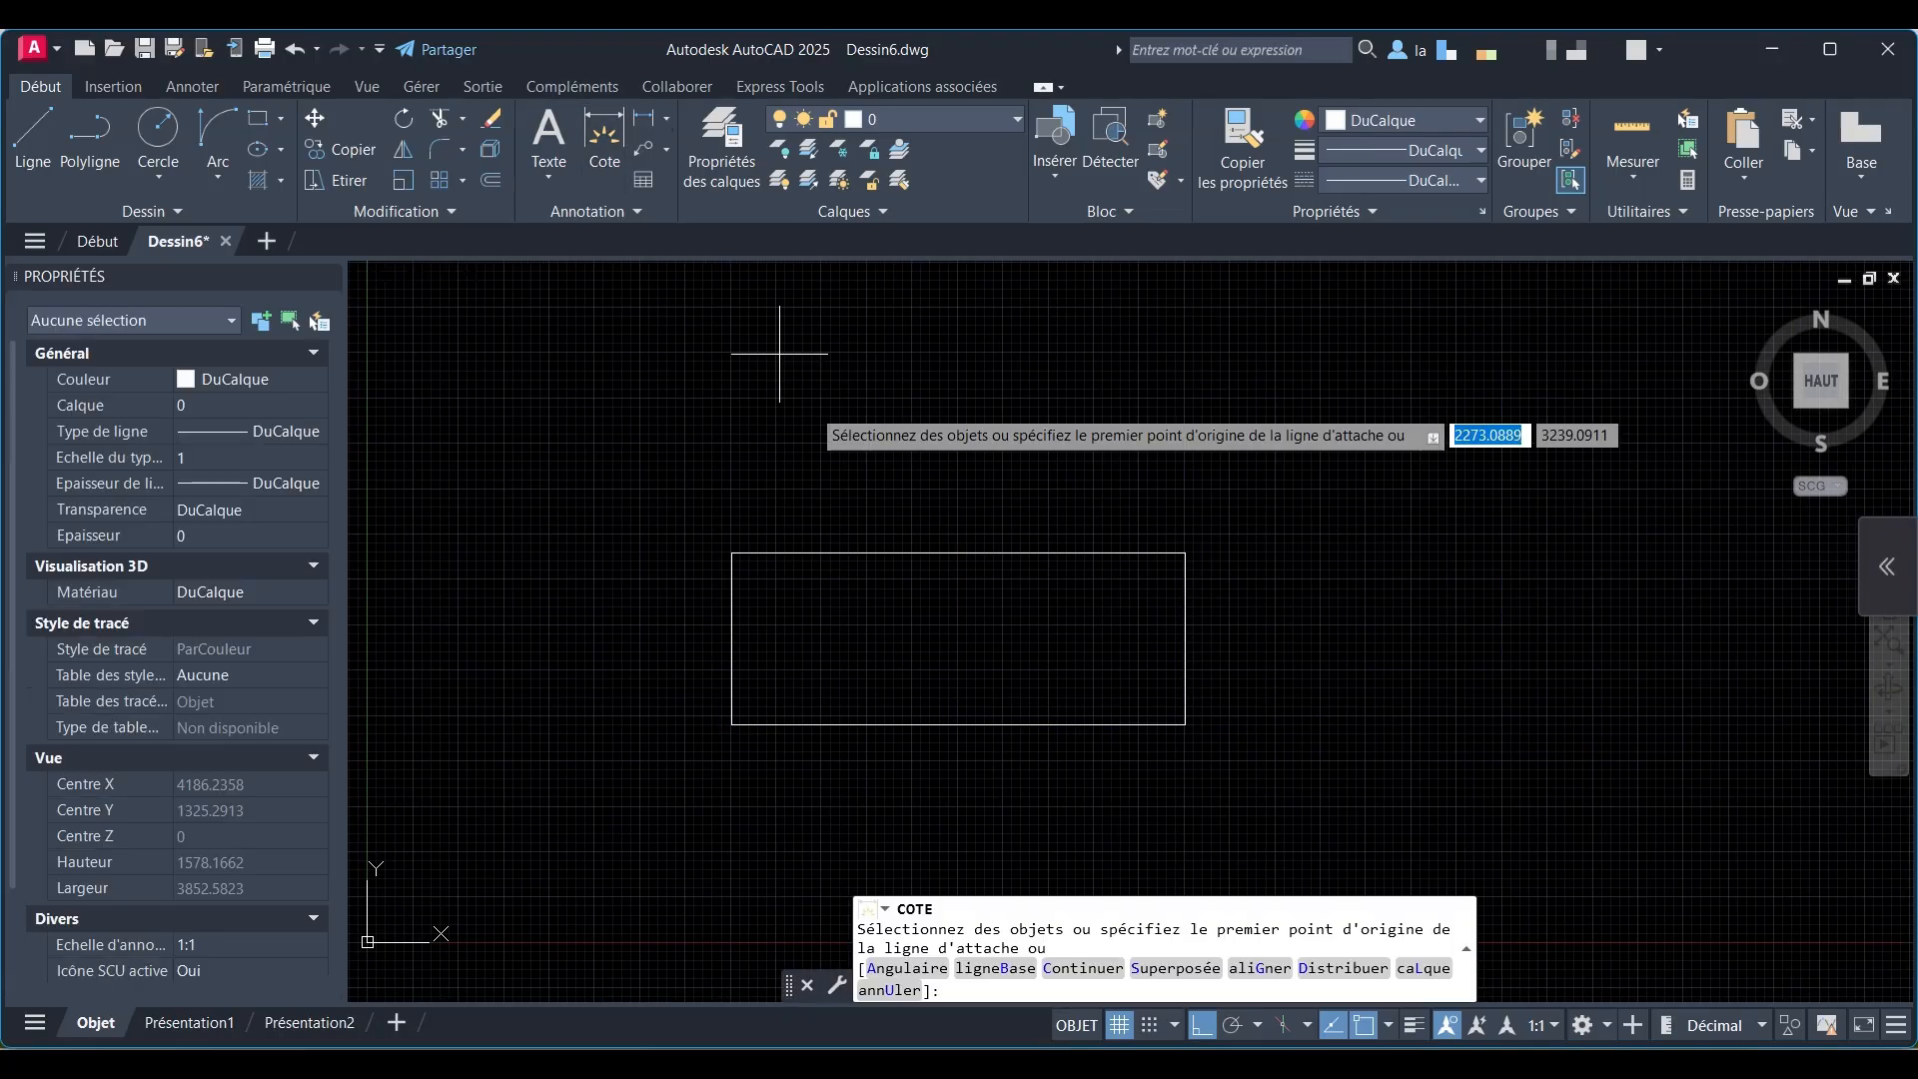
left_click(732, 552)
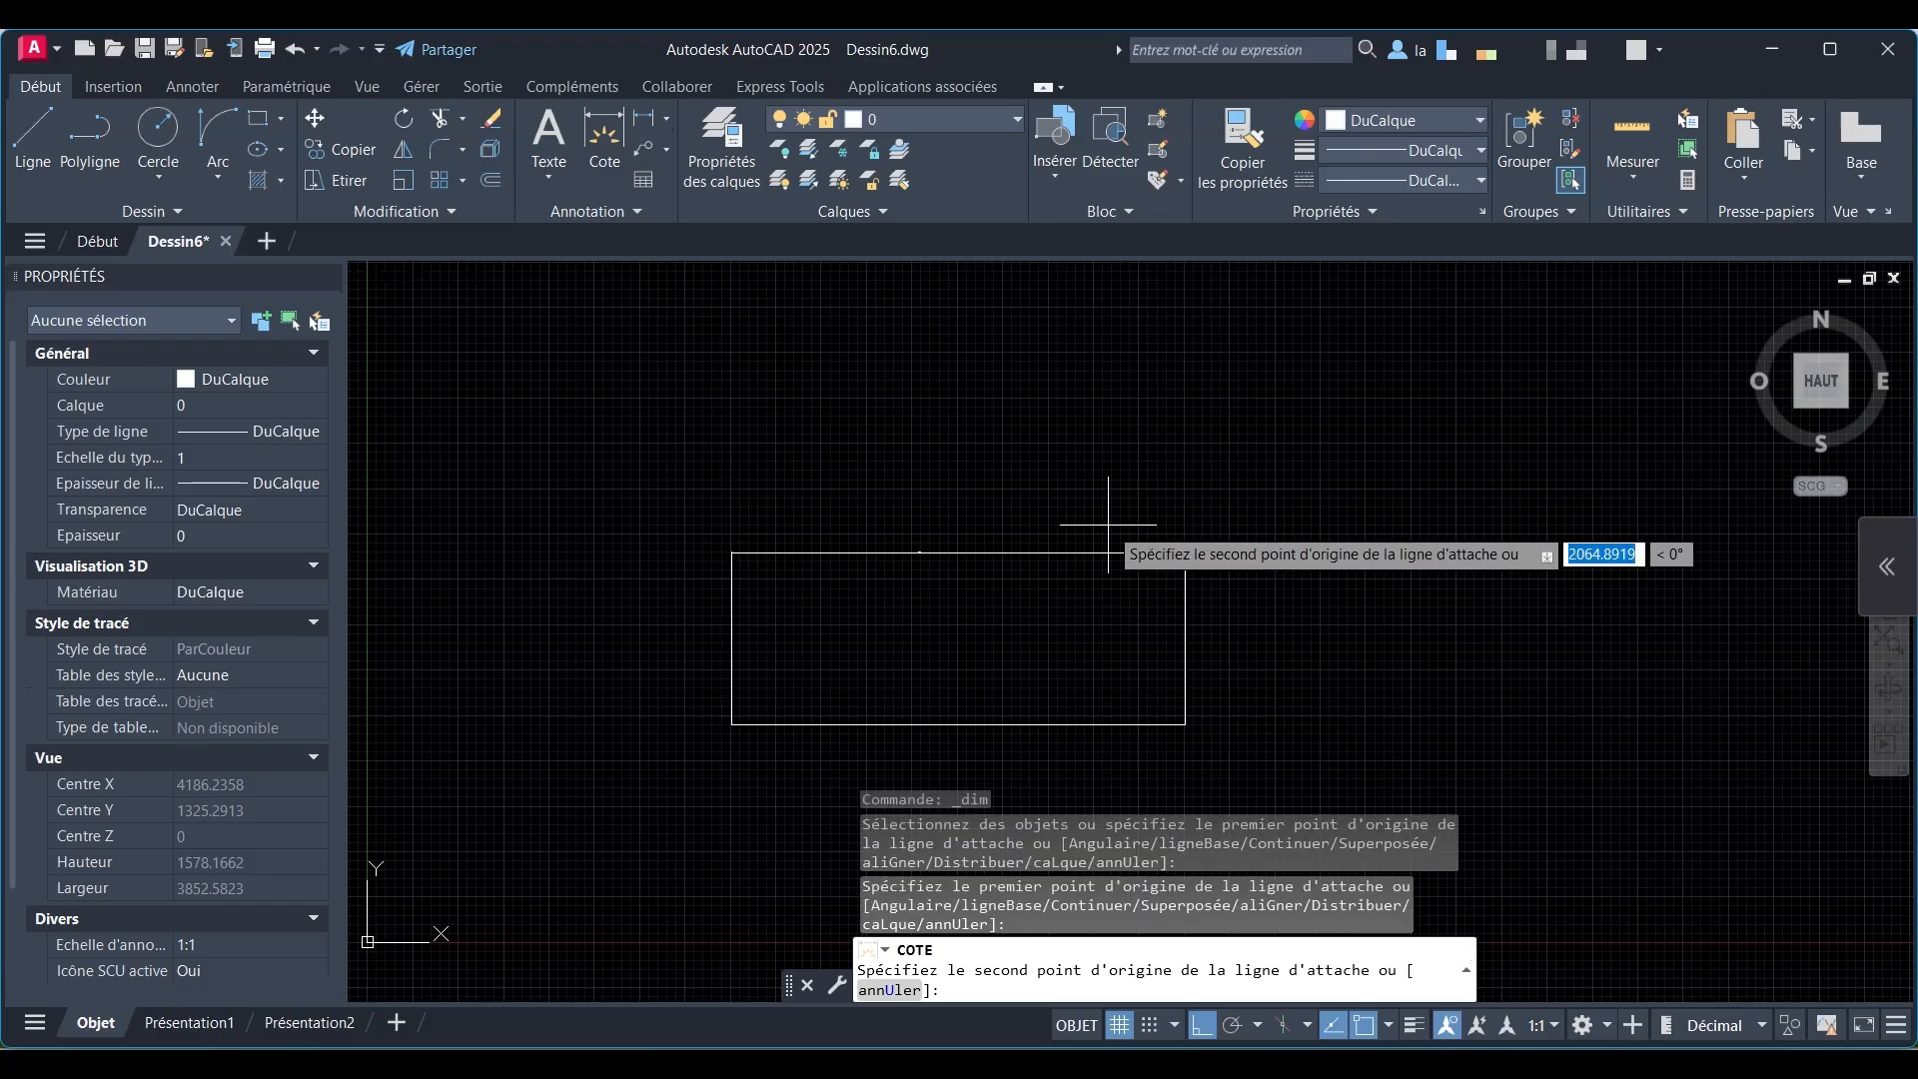
left_click(1186, 552)
scroll(1010, 493, "up", 3)
scroll(857, 566, "up", 6)
scroll(857, 566, "up", 3)
left_click(879, 505)
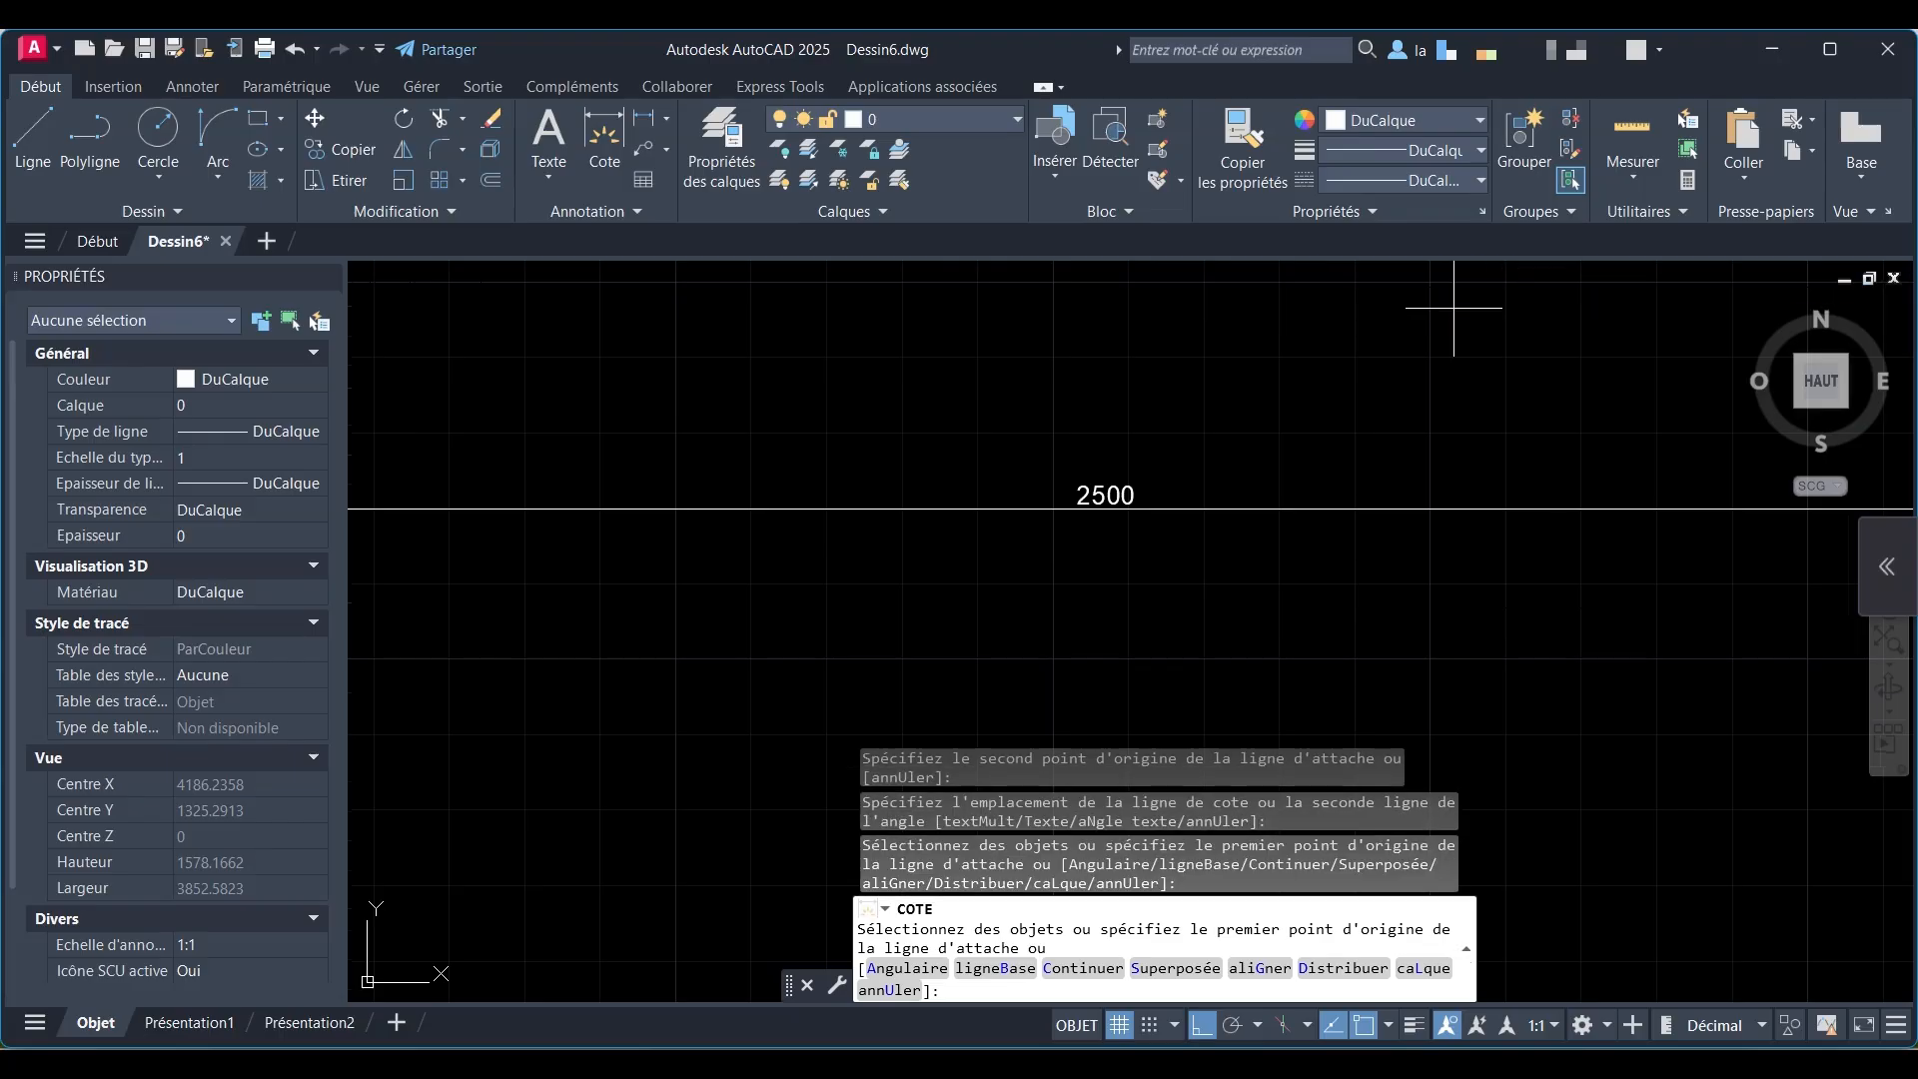
Step: Dimension the rectangle's height along its left edge, with the dimension line outside the shape
scroll(1324, 378, "down", 8)
left_click(749, 387)
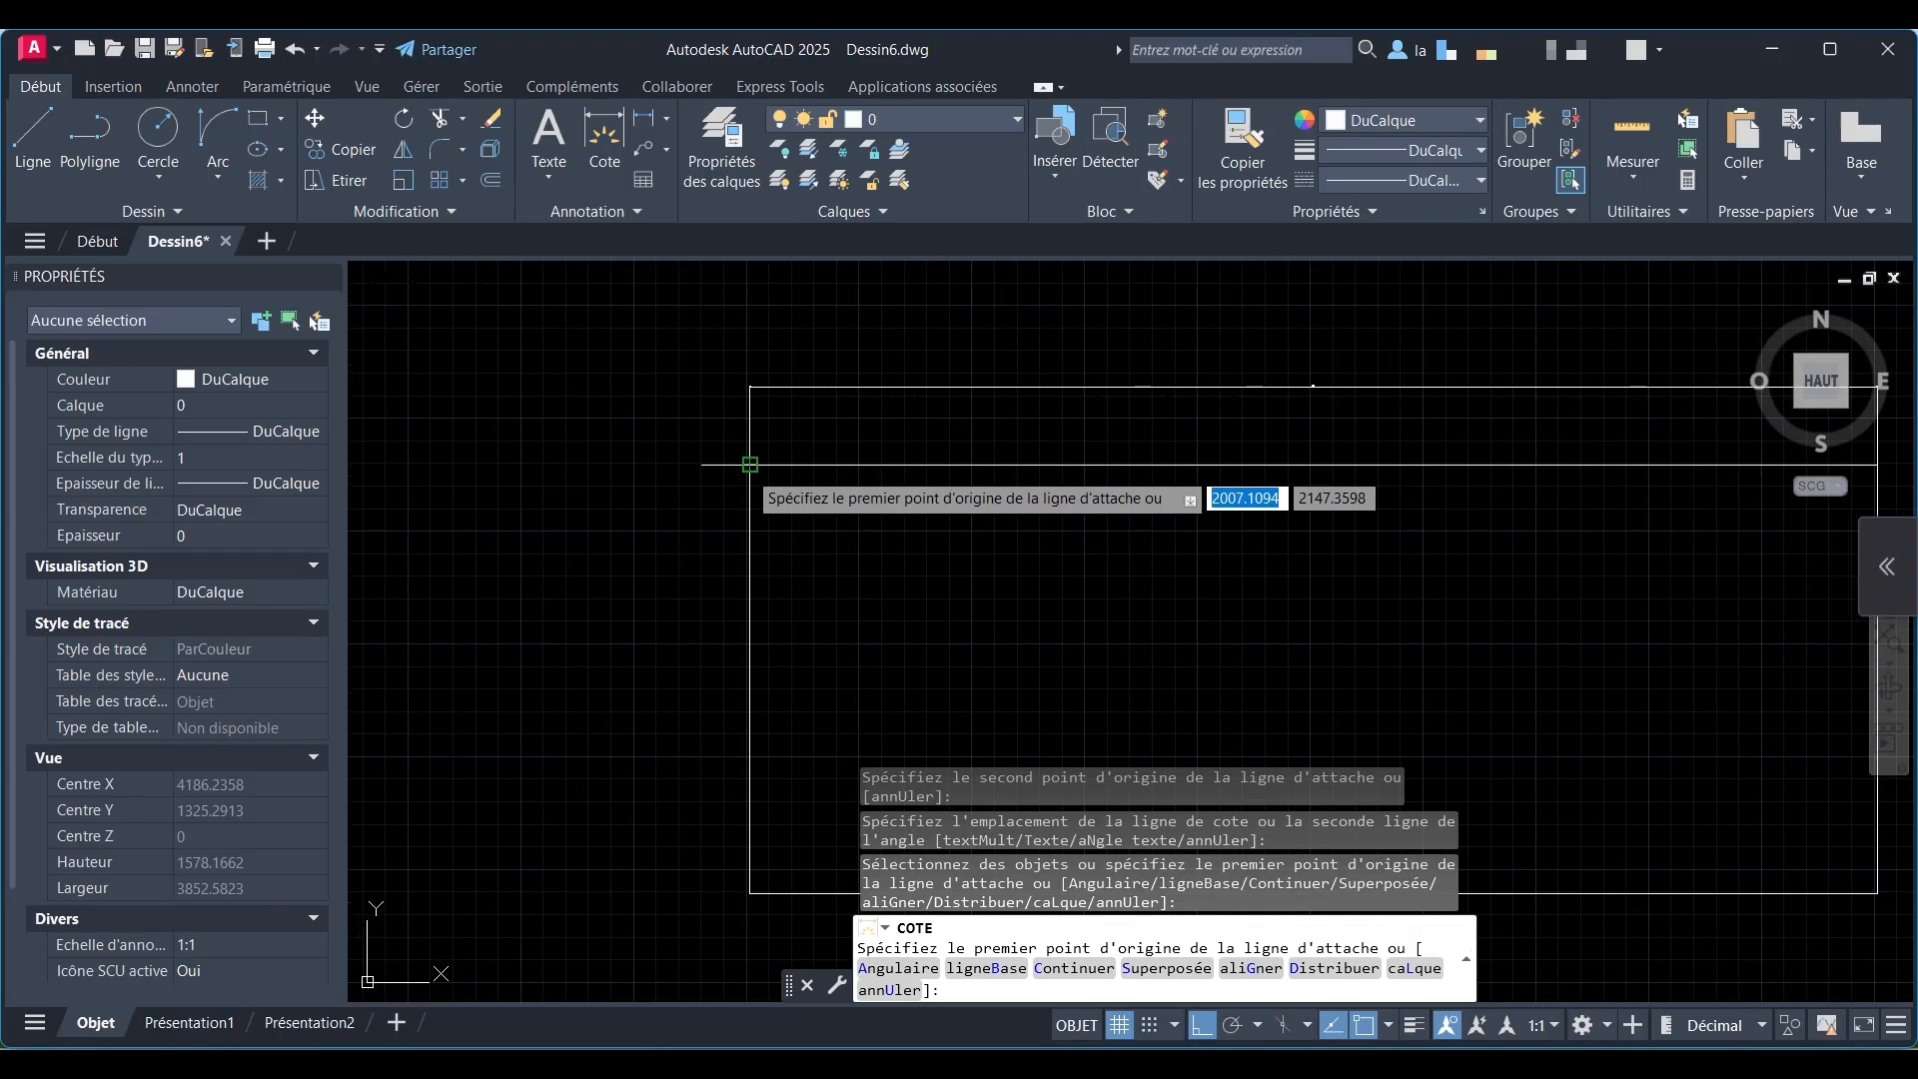
left_click(750, 892)
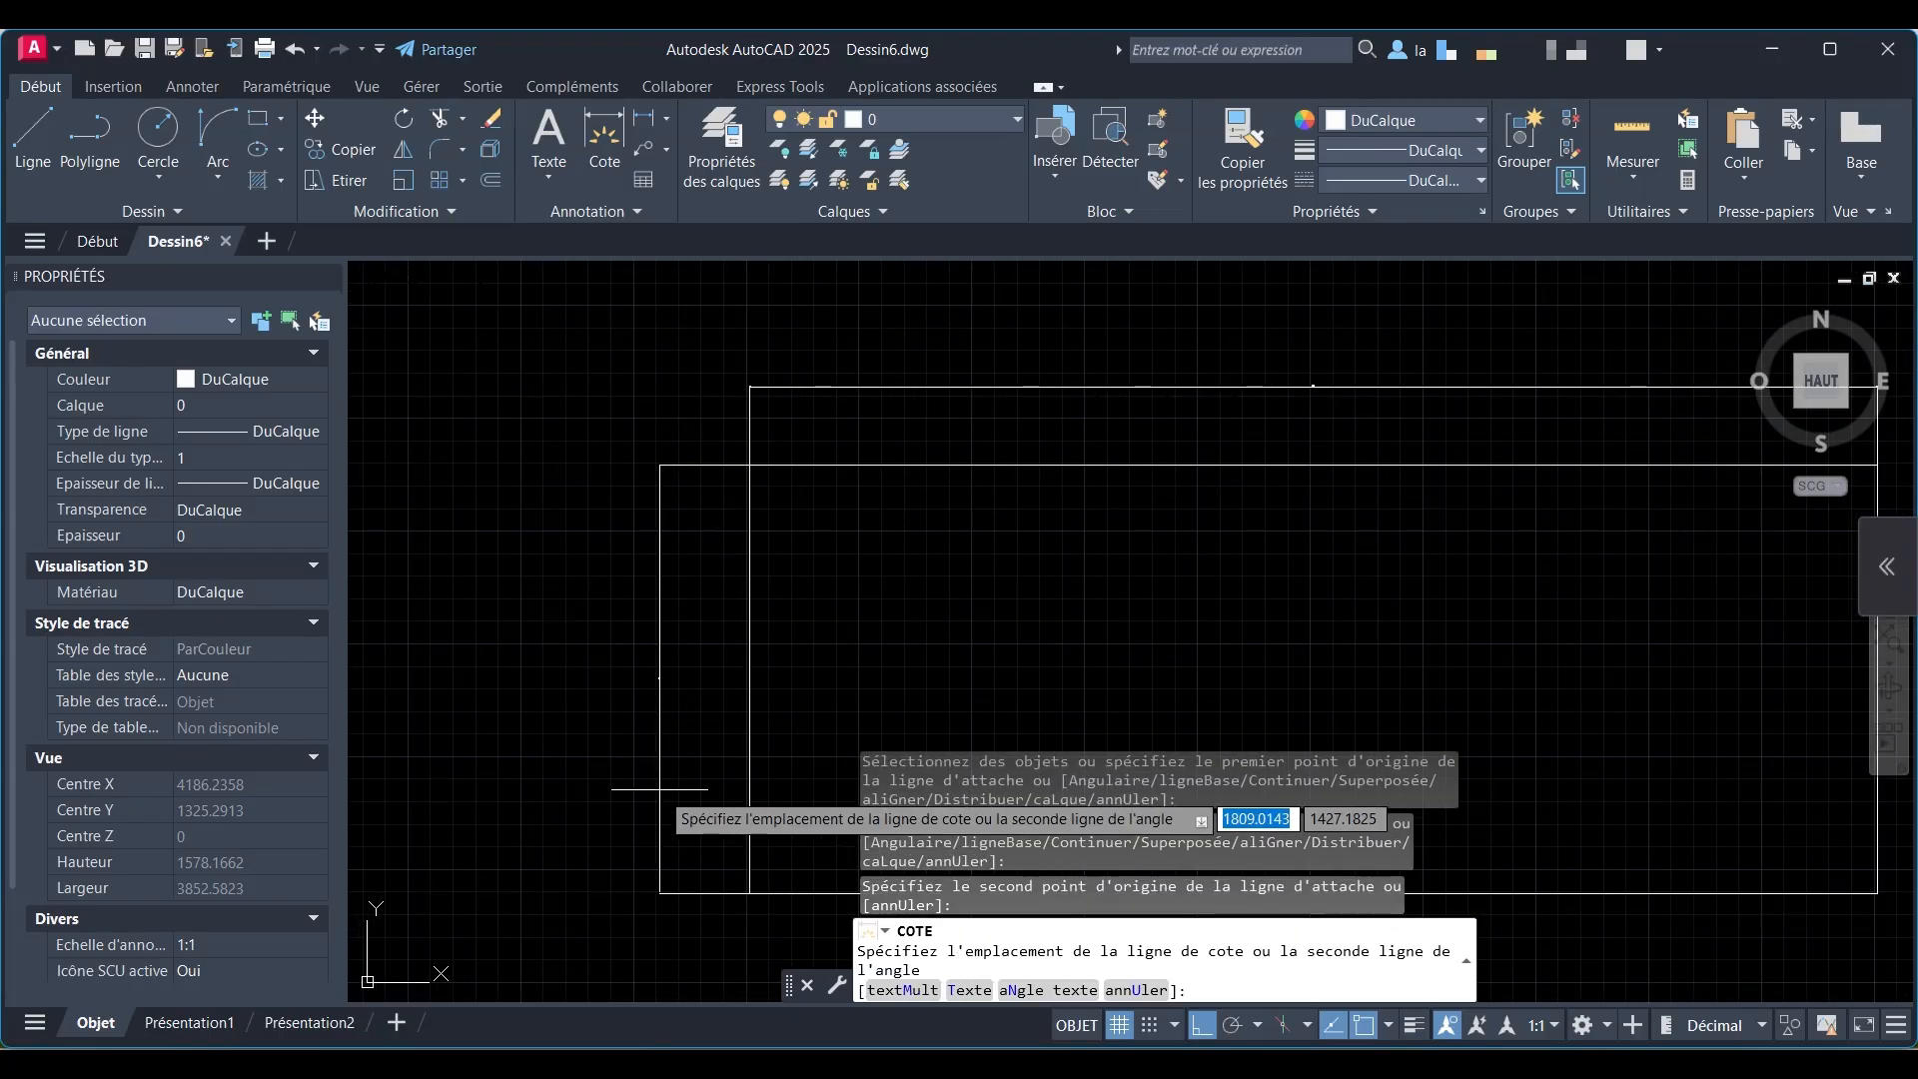
left_click(673, 670)
scroll(672, 670, "up", 15)
scroll(702, 621, "down", 13)
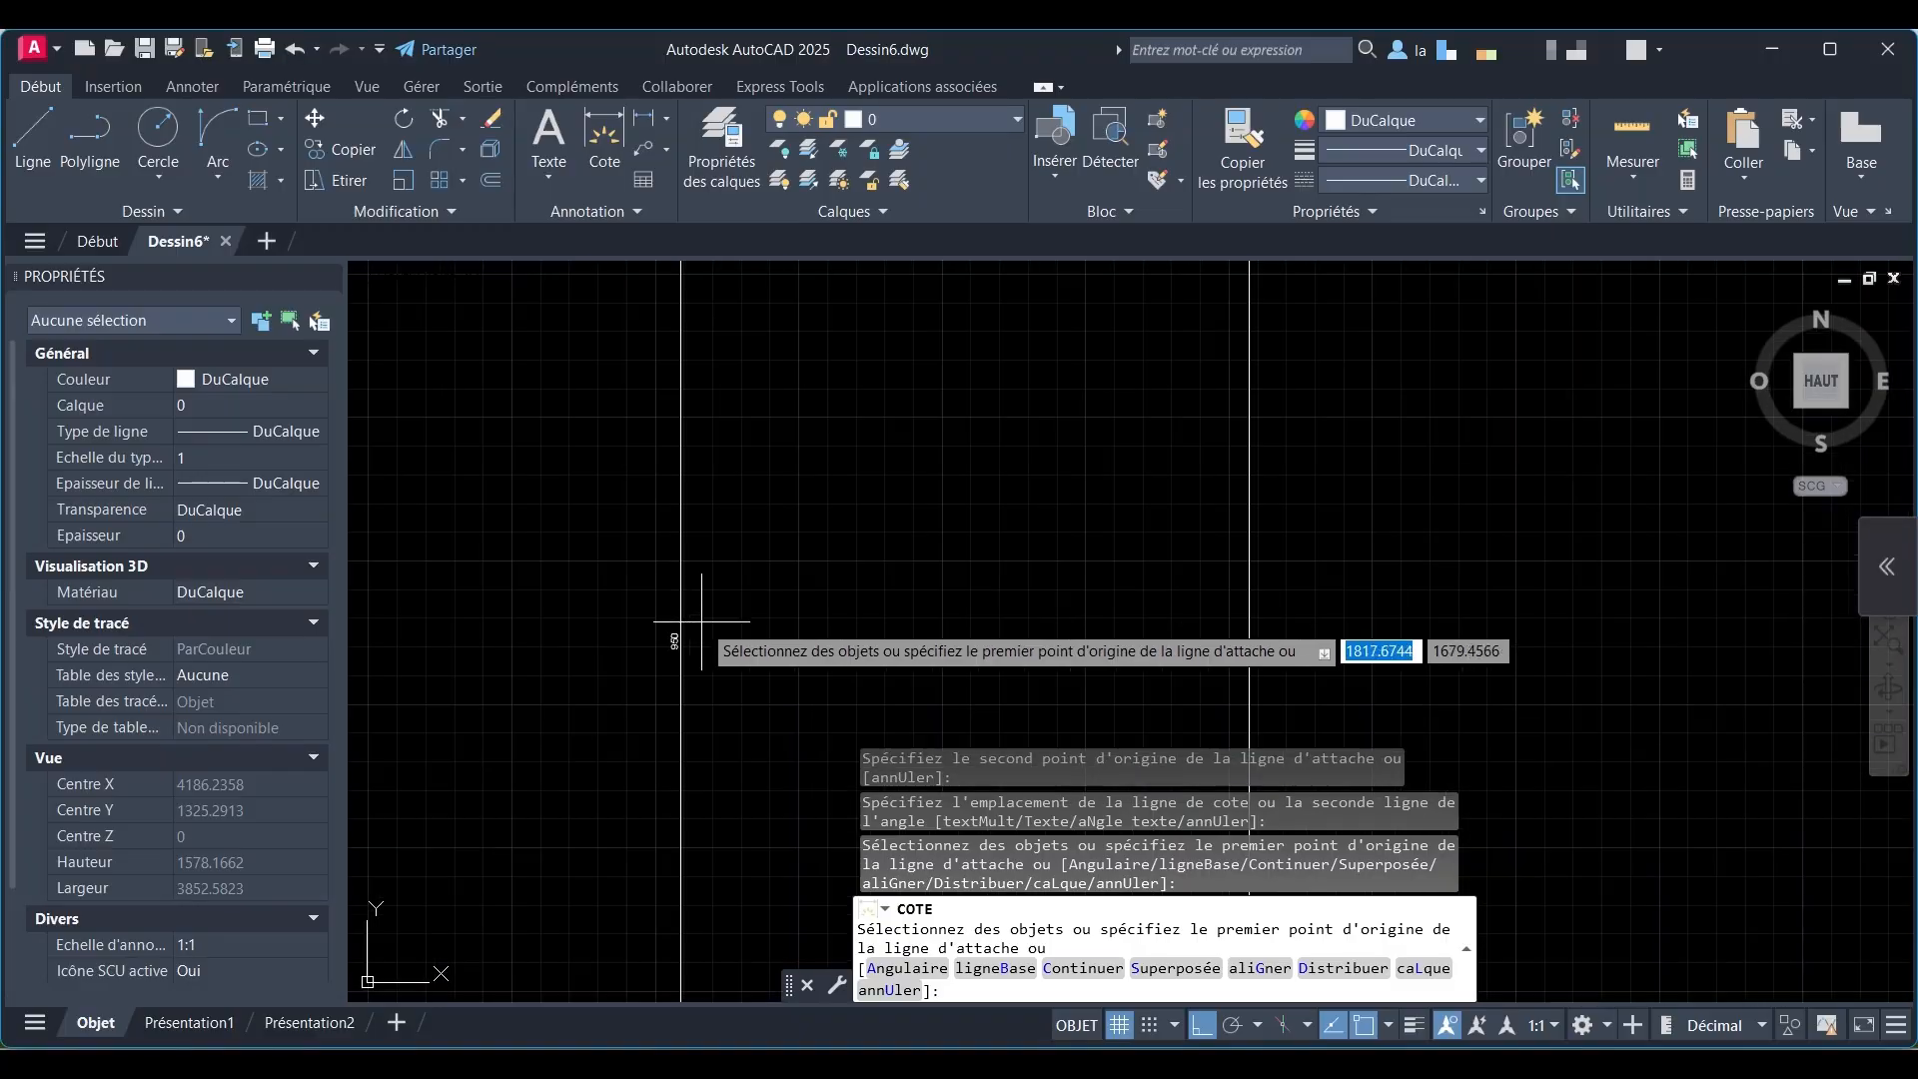
scroll(679, 628, "down", 4)
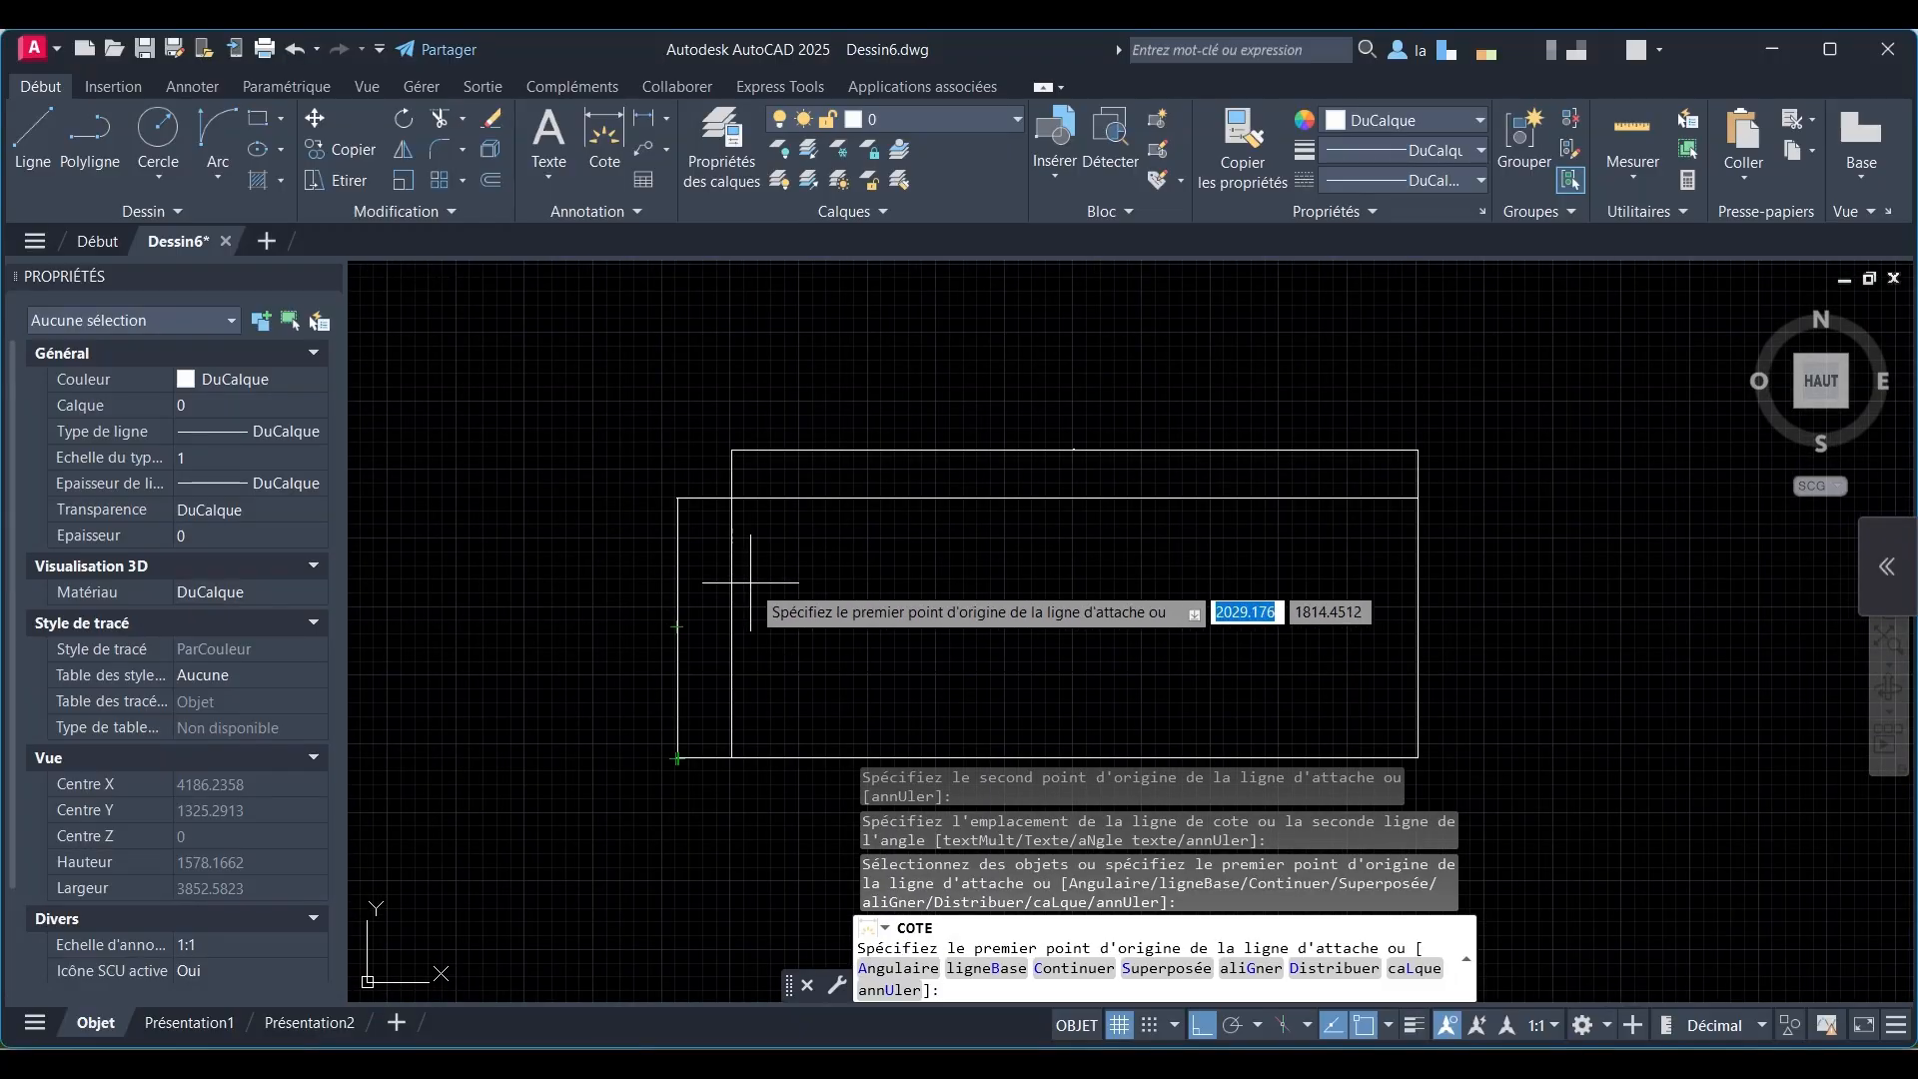
key("Return")
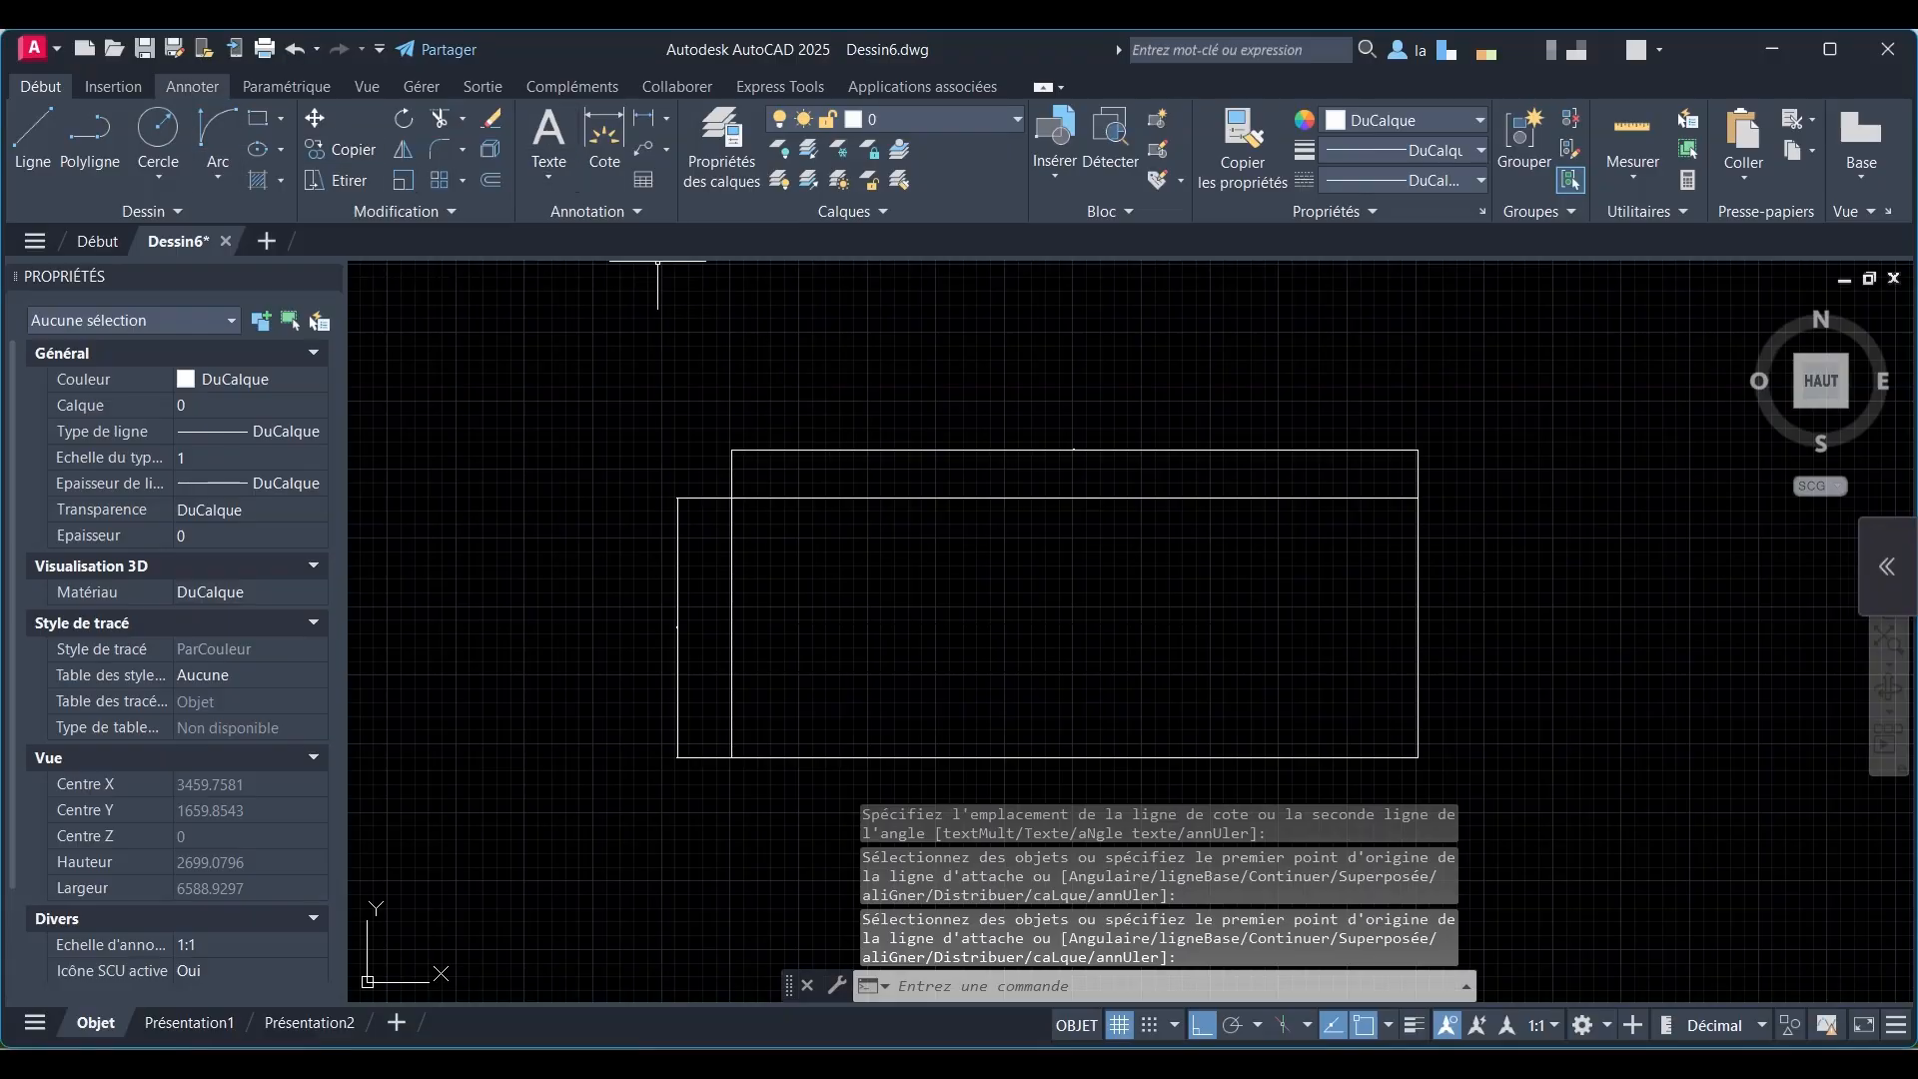
Step: Modify the ISO-25 dimension style to fixed-length extension lines of 50, with origin offset 50 and extension beyond dimension lines 50
left_click(192, 87)
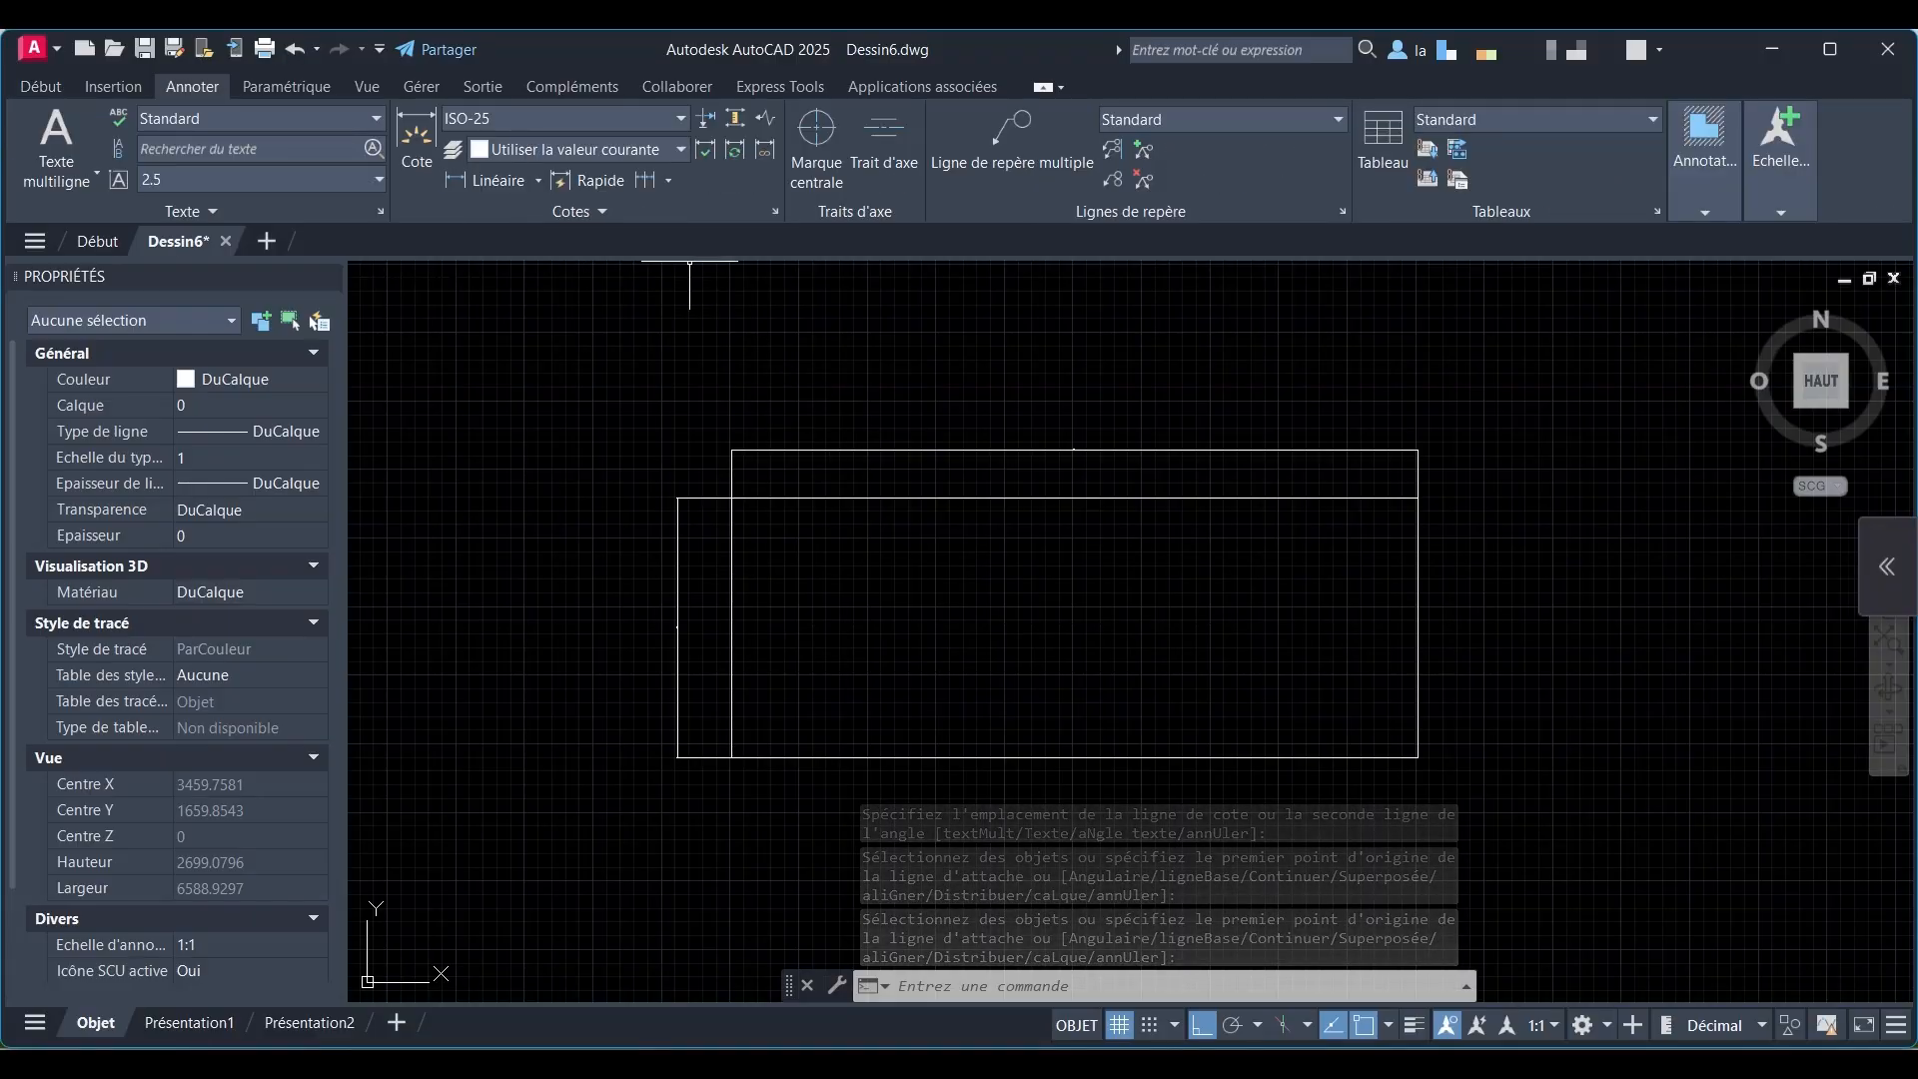
left_click(775, 212)
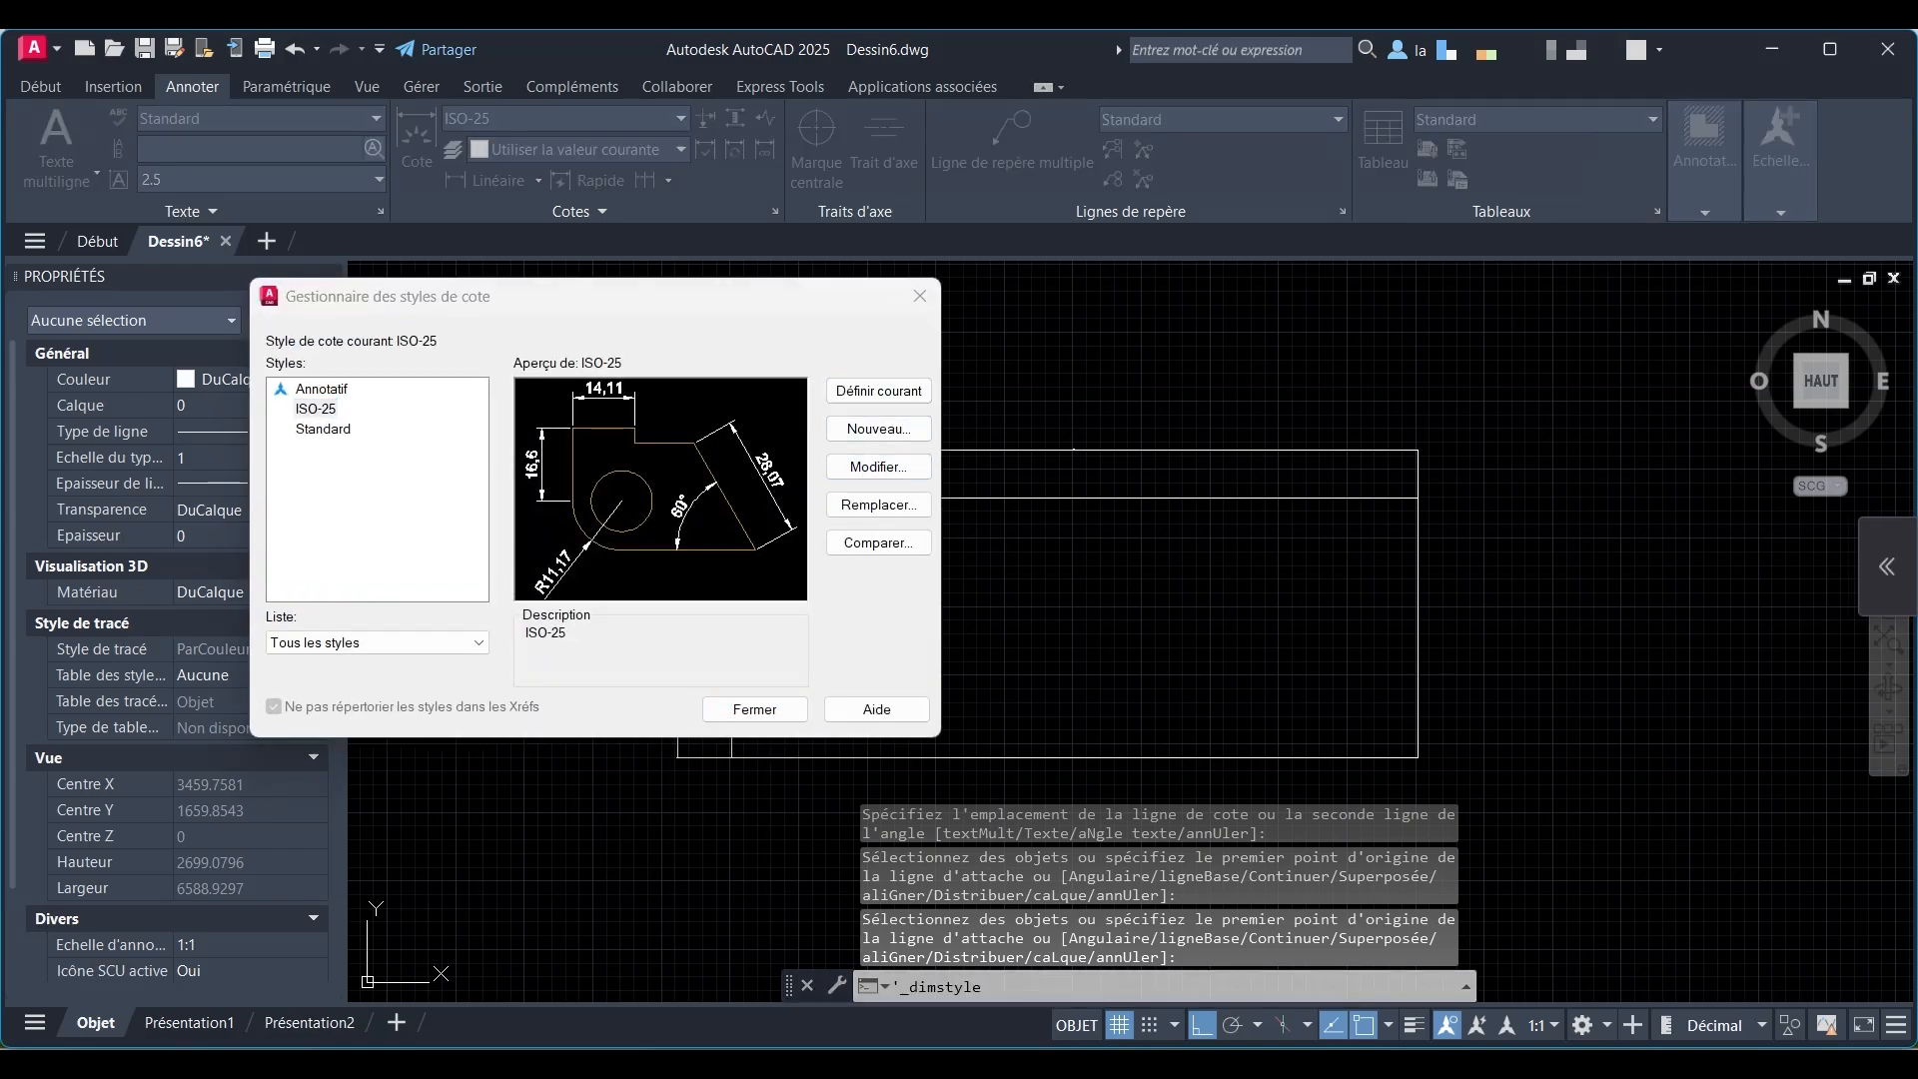
left_click(878, 466)
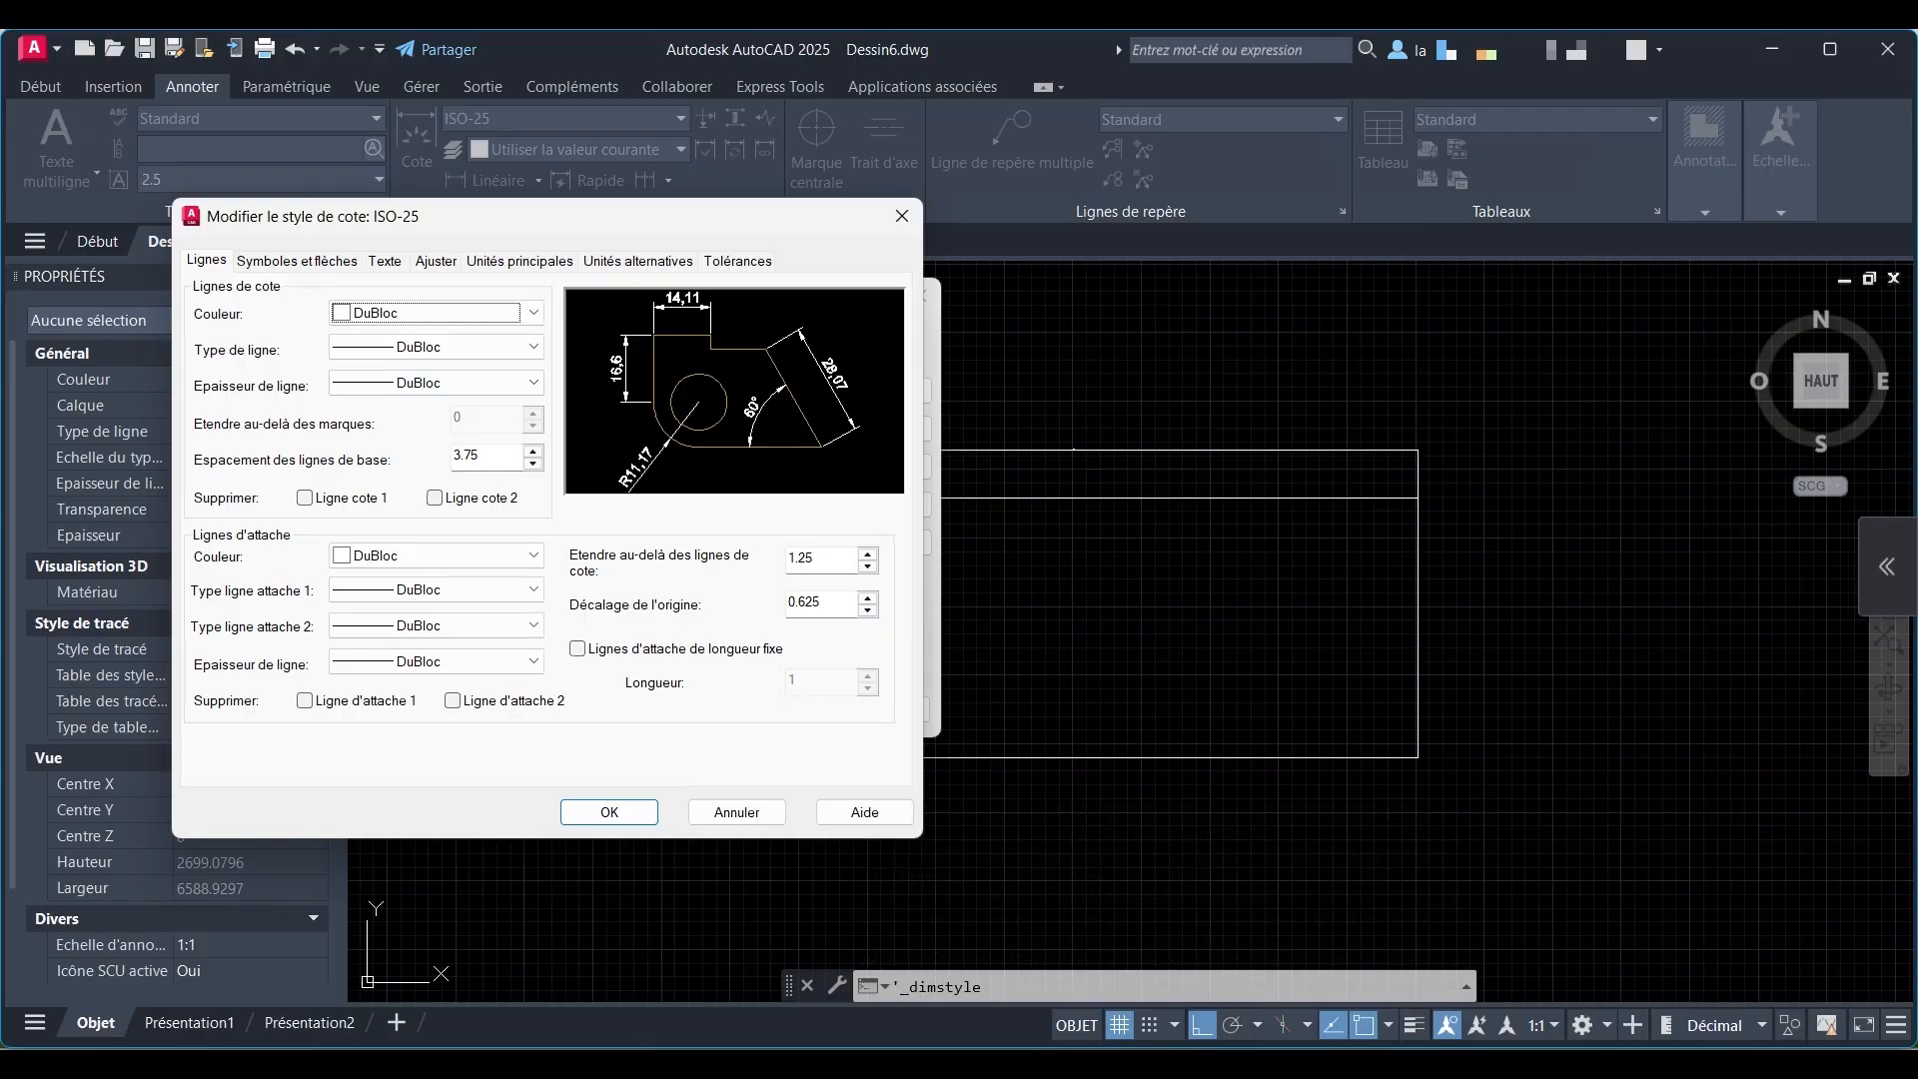
left_click_drag(841, 603, 784, 603)
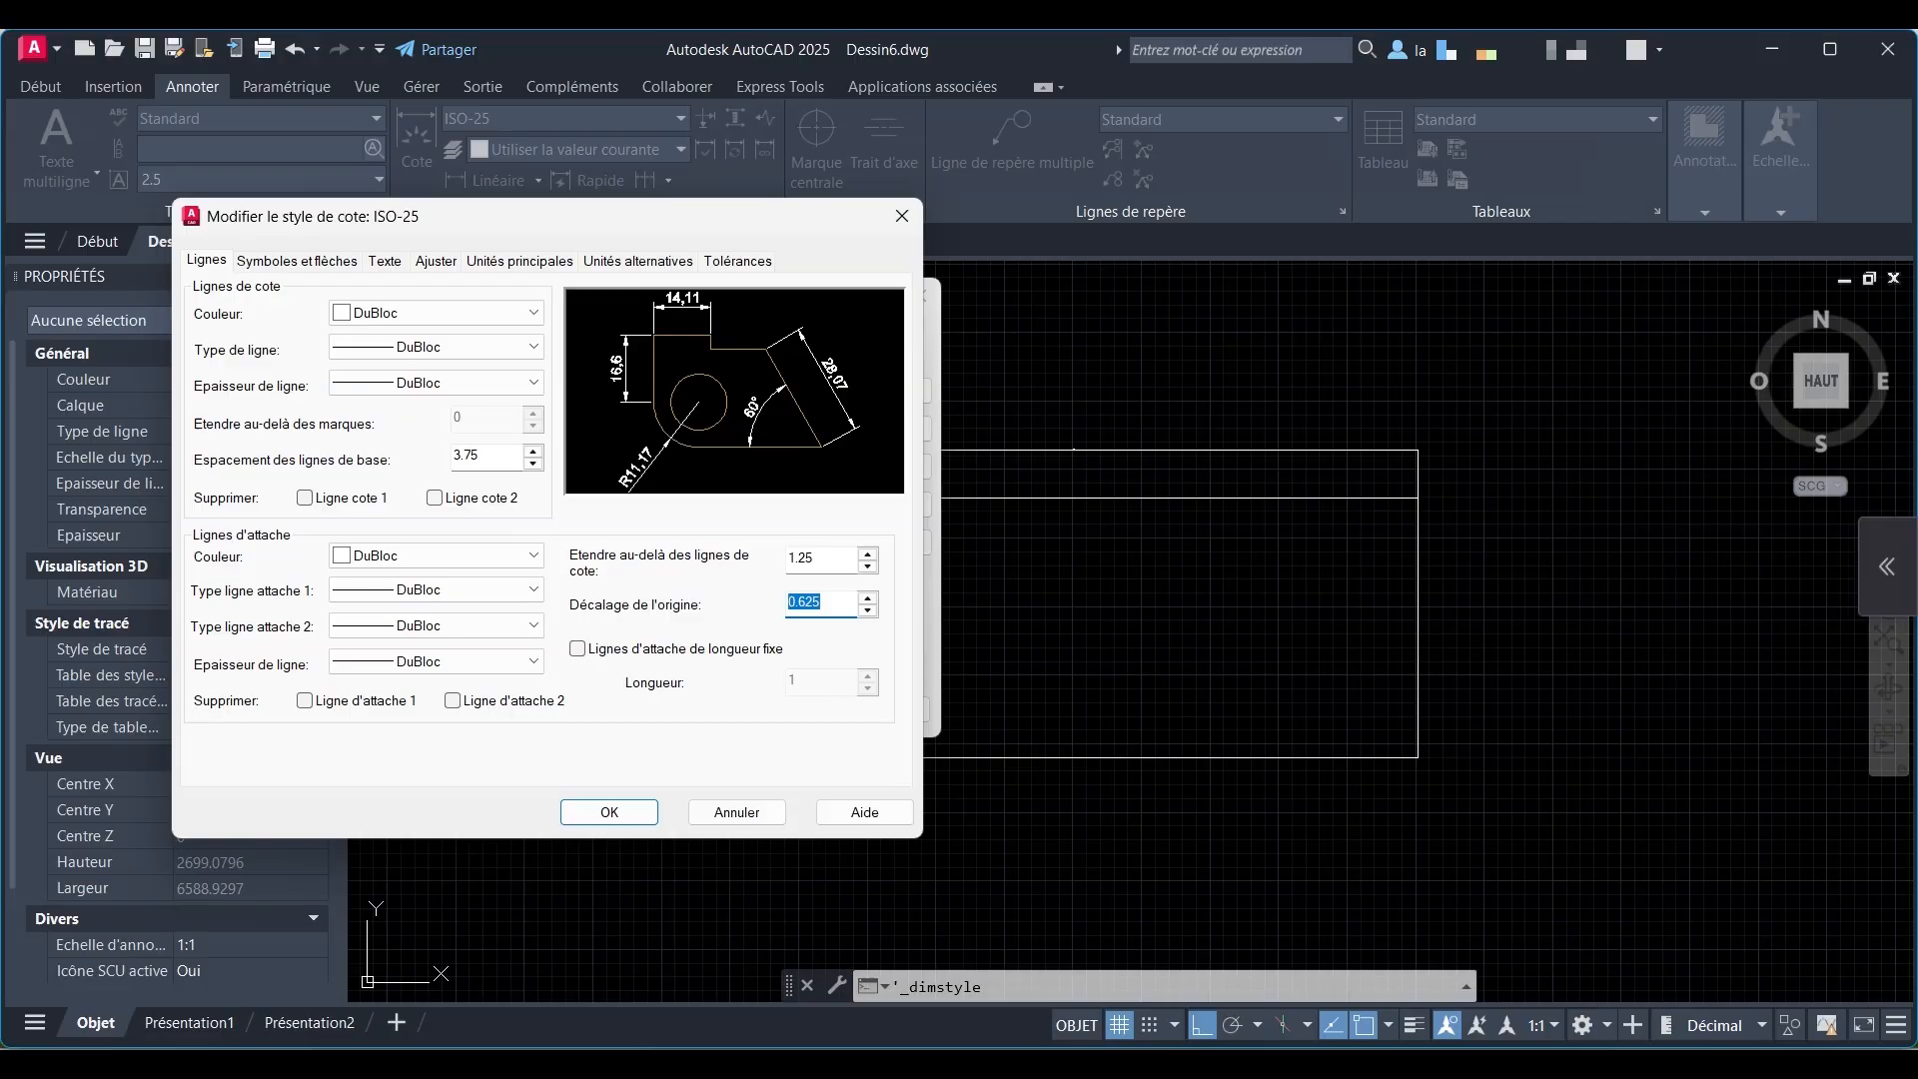
left_click(577, 649)
left_click(803, 681)
left_click_drag(803, 682, 784, 681)
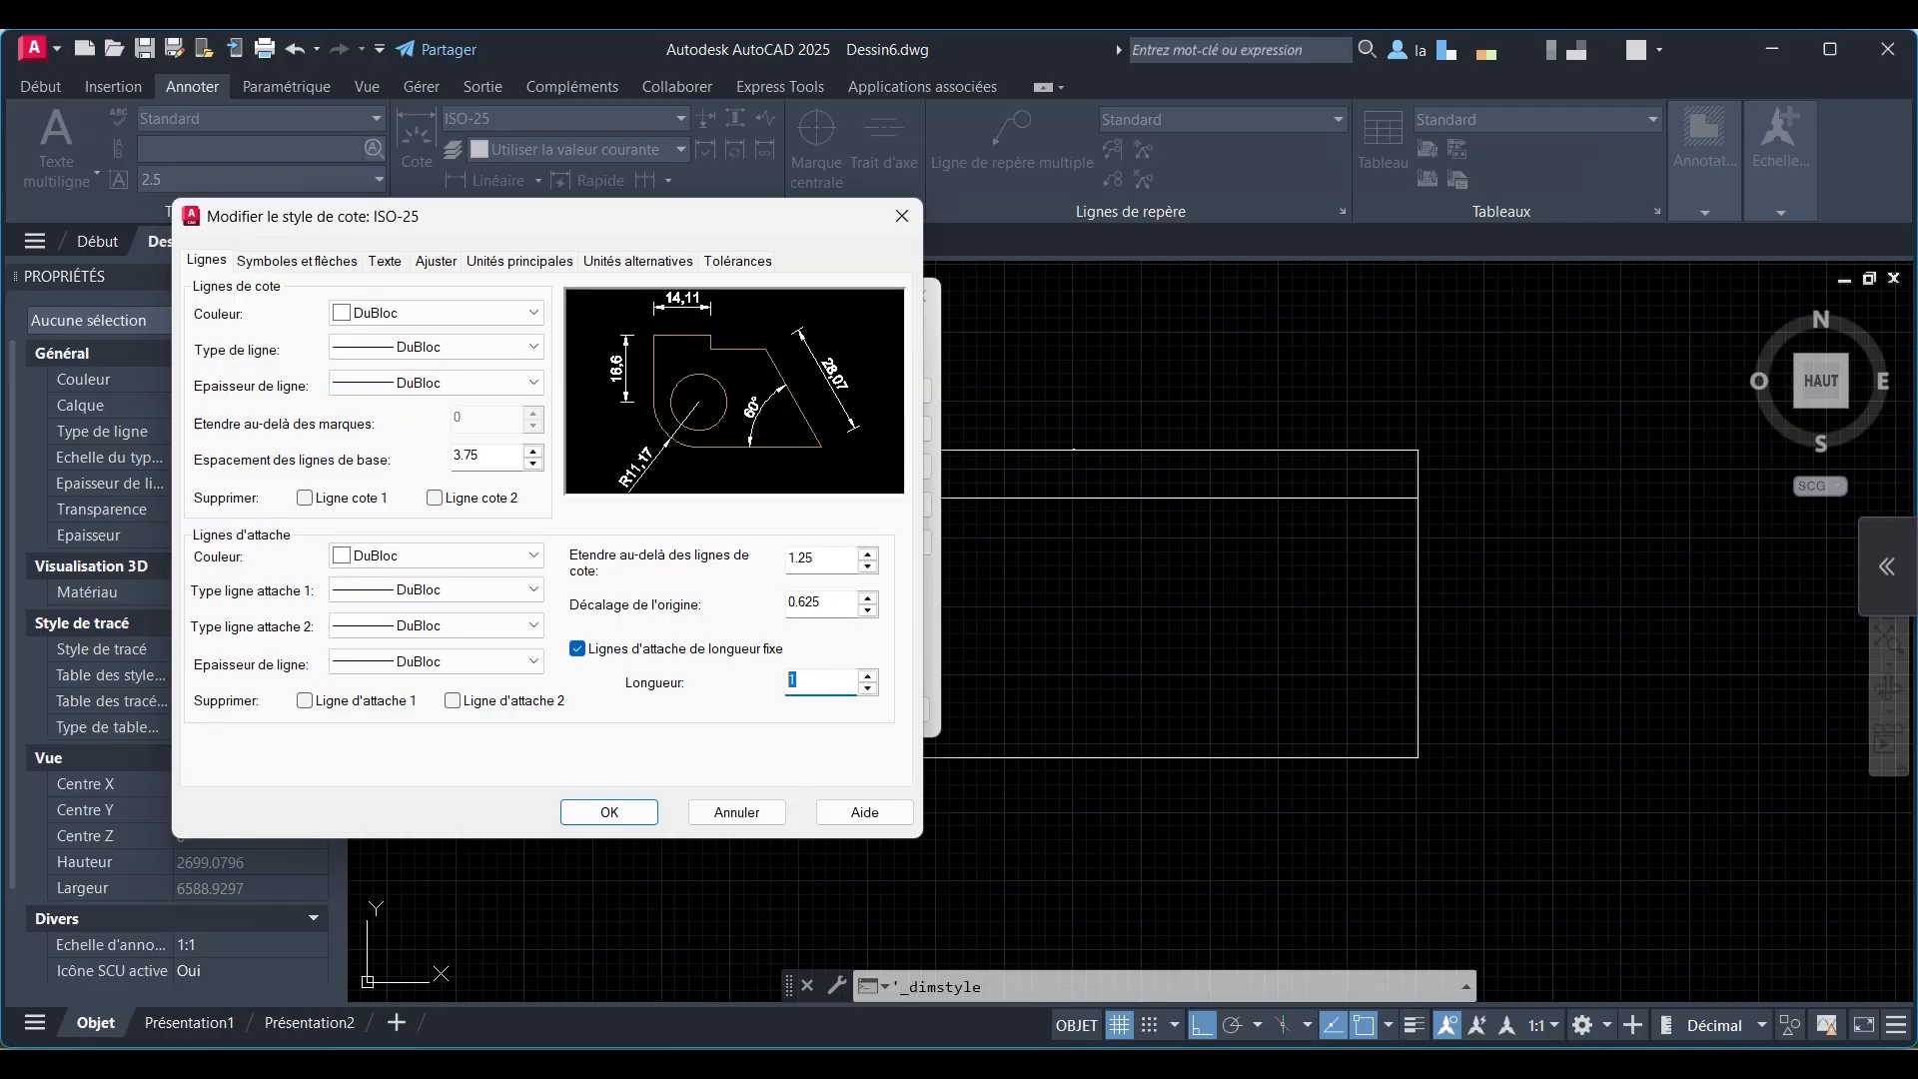
type("50")
double_click(804, 602)
type("50")
double_click(801, 559)
type("50")
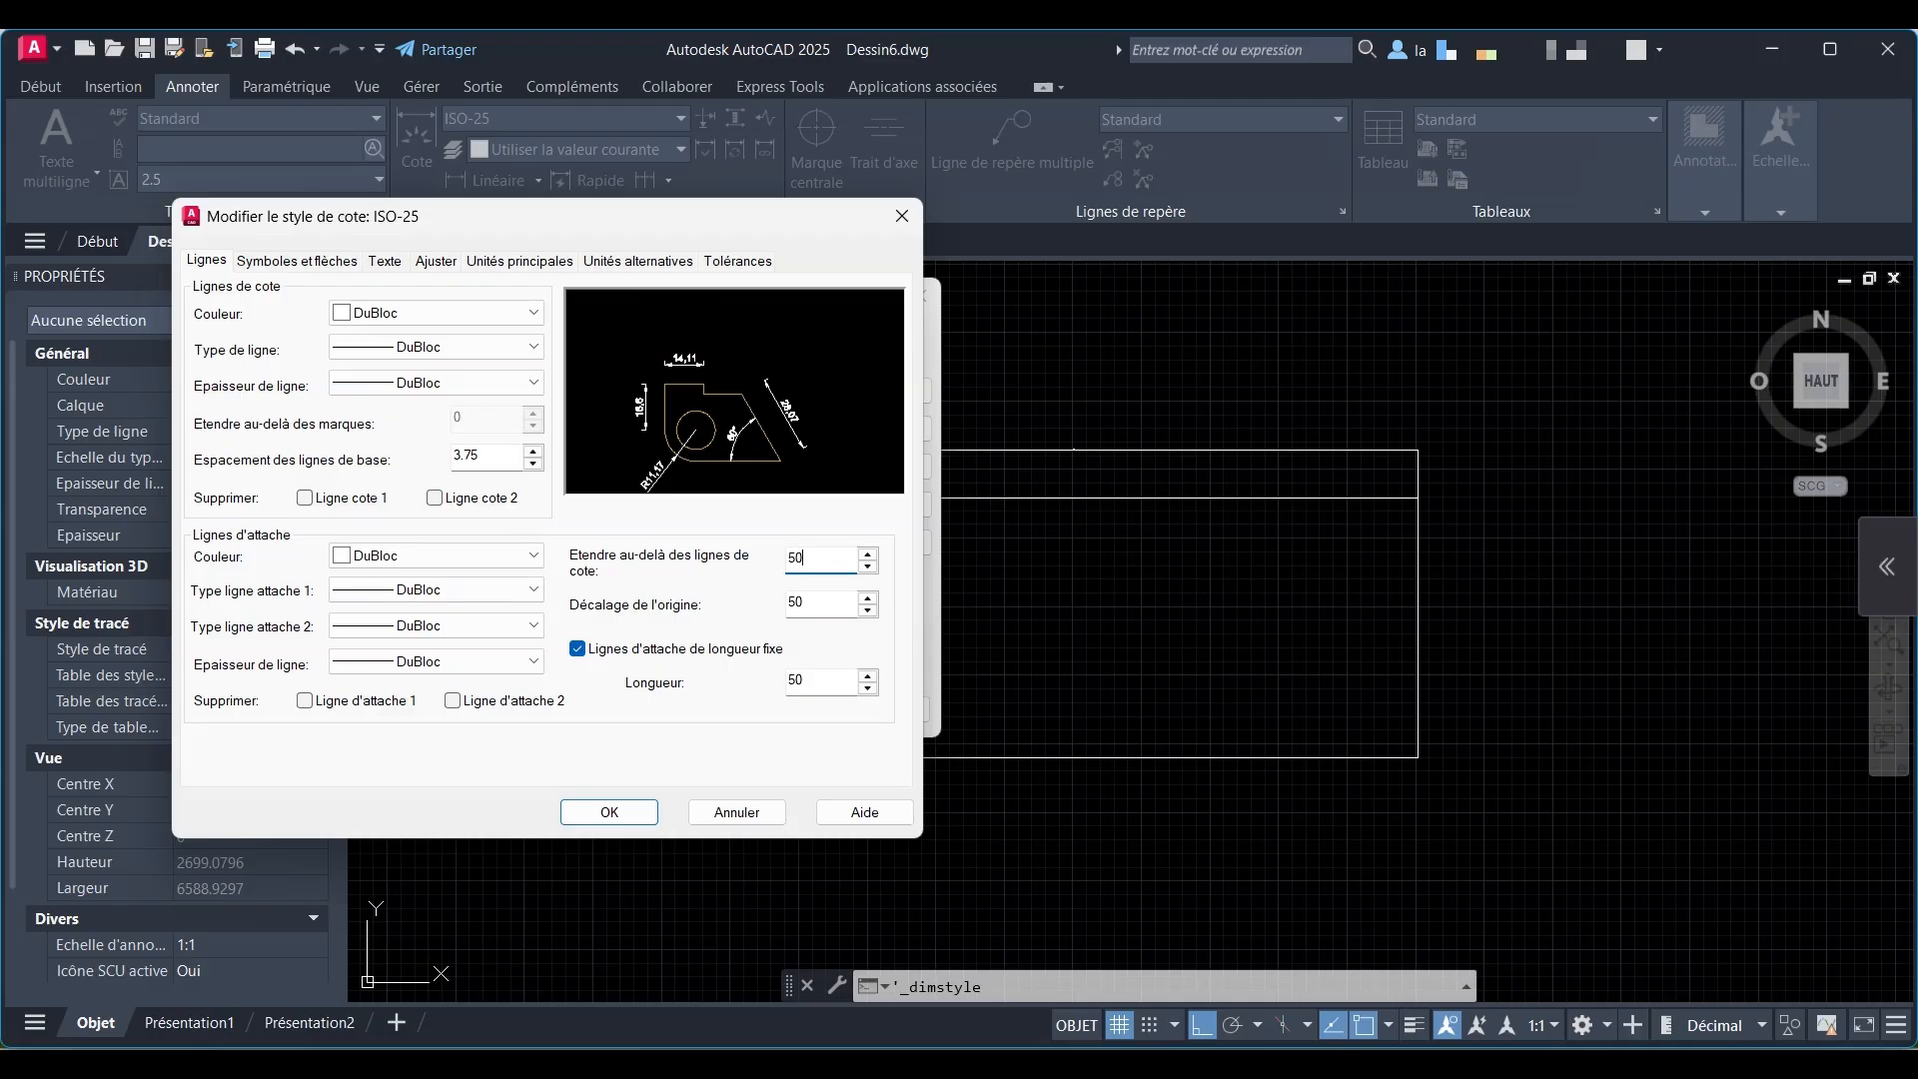
Step: Set the ISO-25 style's arrow size to 20
left_click(296, 261)
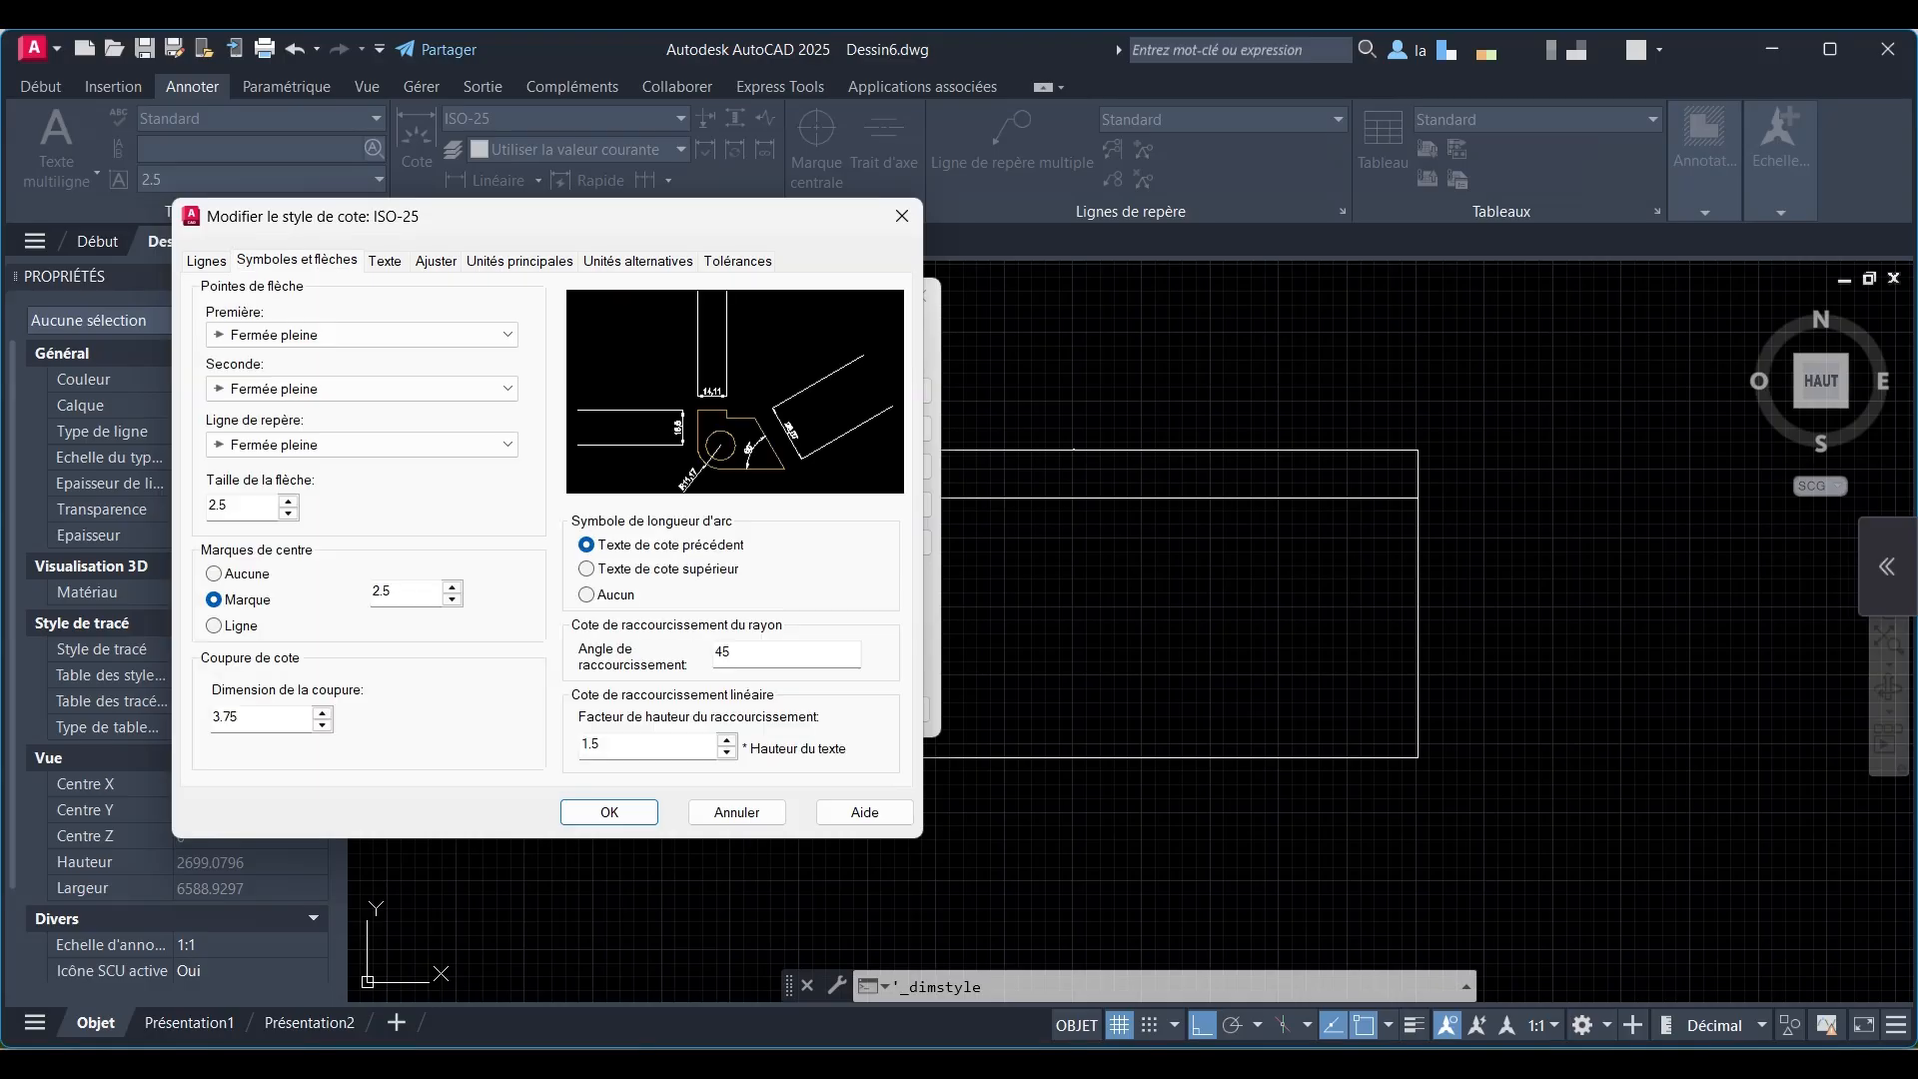
double_click(221, 505)
type("20")
Step: Set the ISO-25 dimension text height to 25 and its offset from the dimension line to 15, and apply the style changes
left_click(384, 261)
double_click(460, 437)
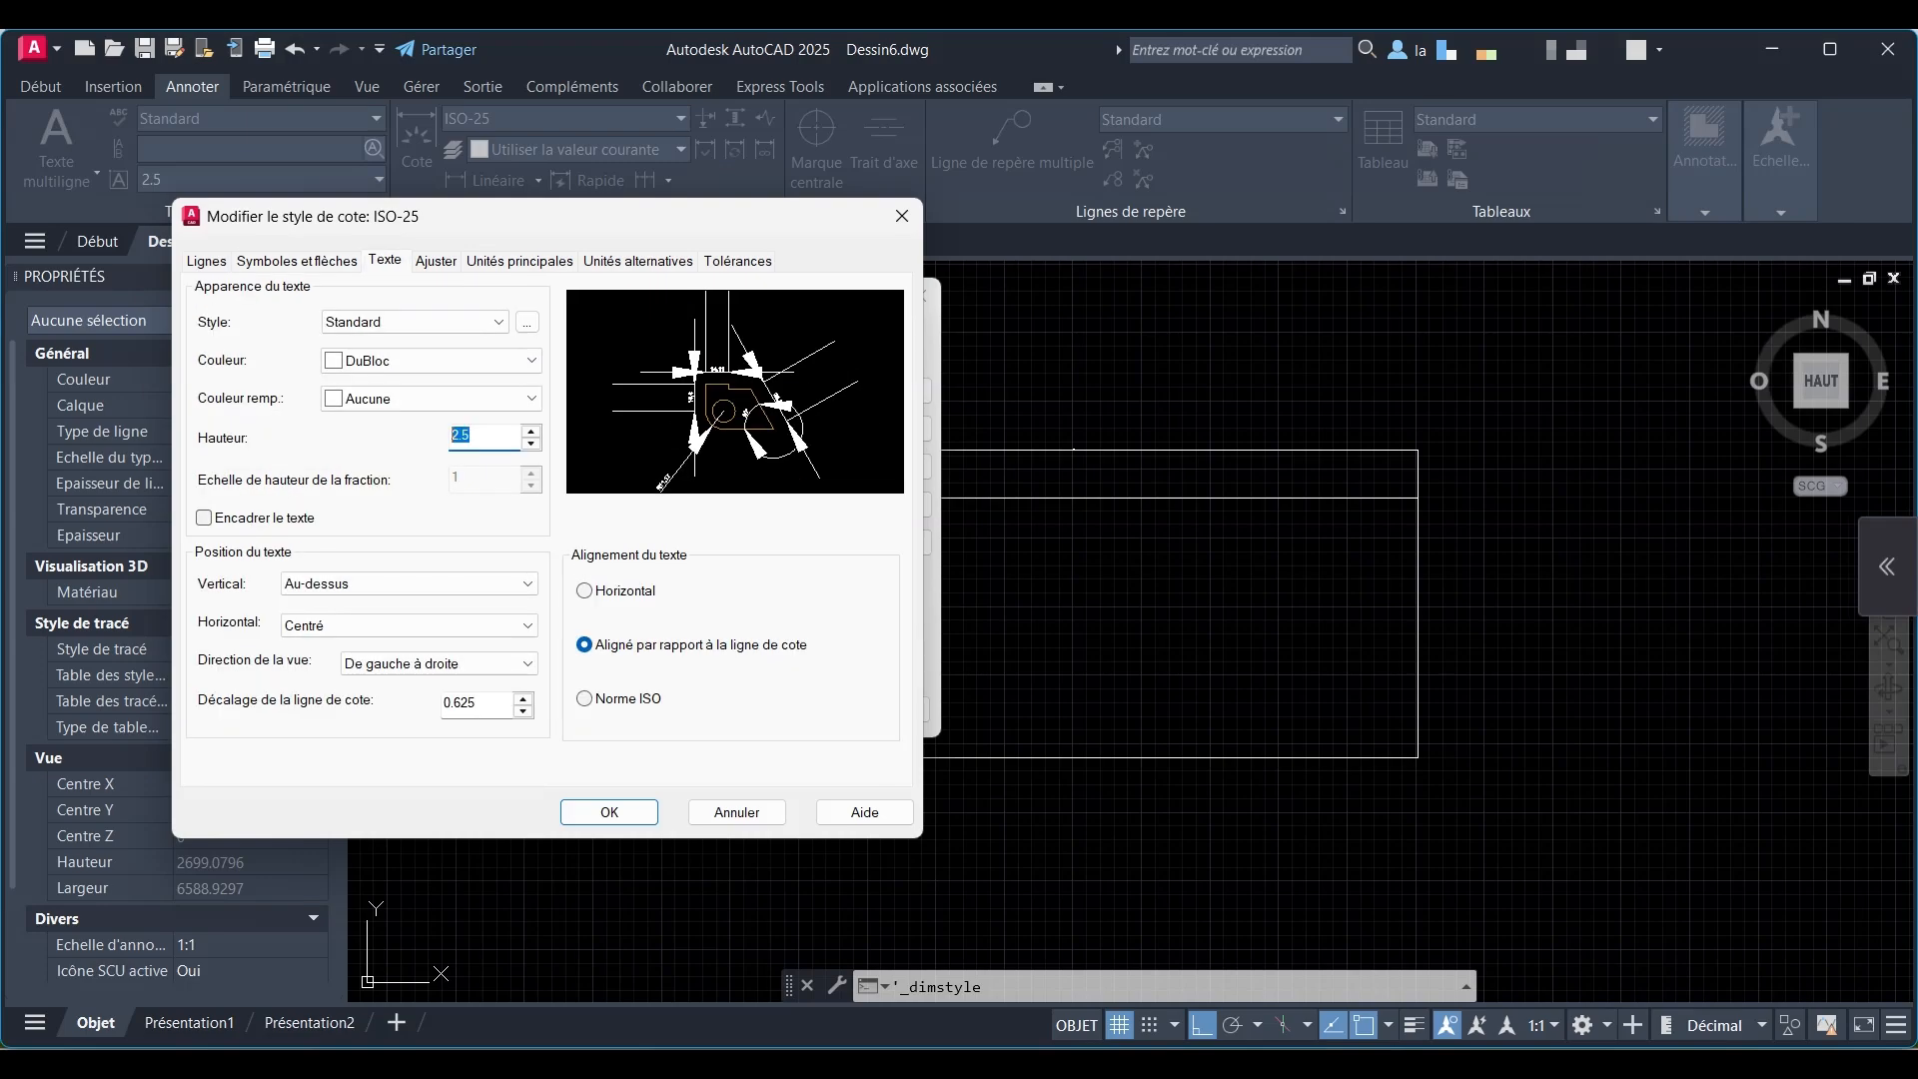
type("25")
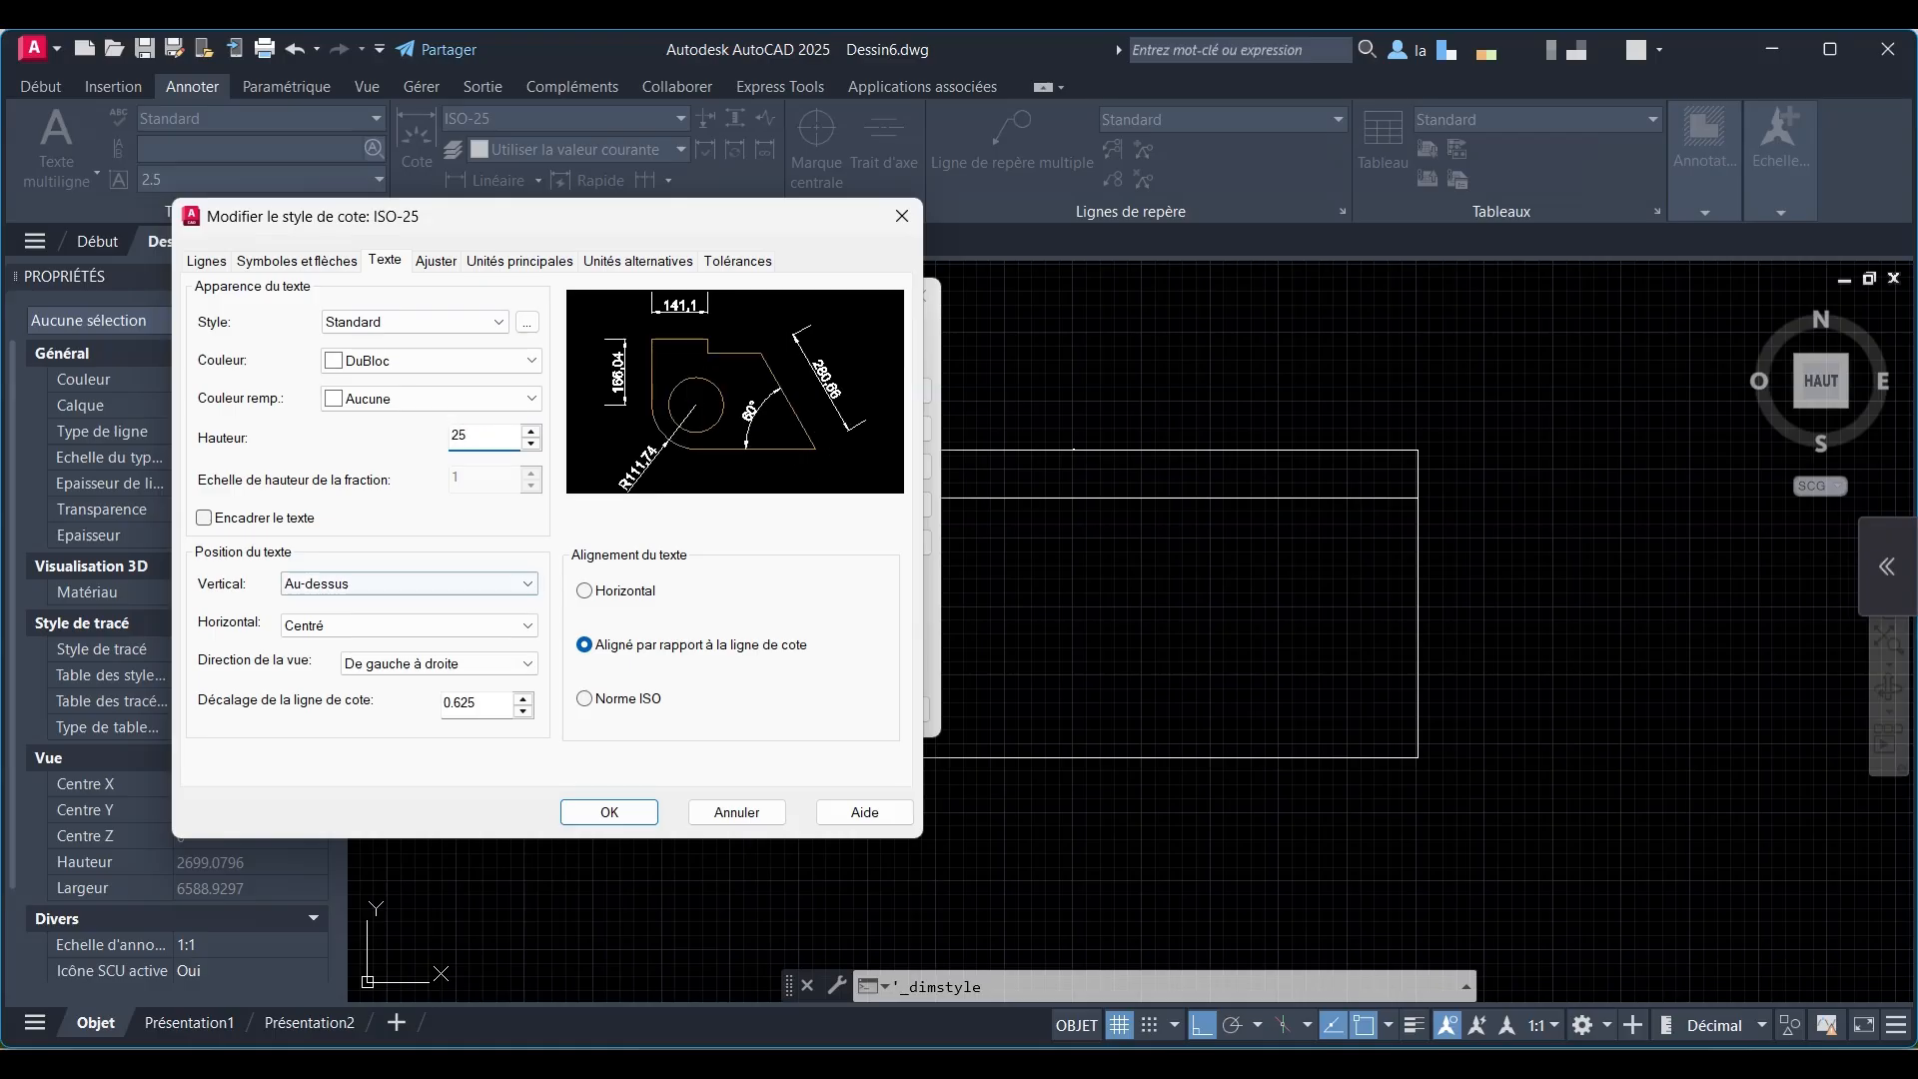
double_click(461, 703)
type("15")
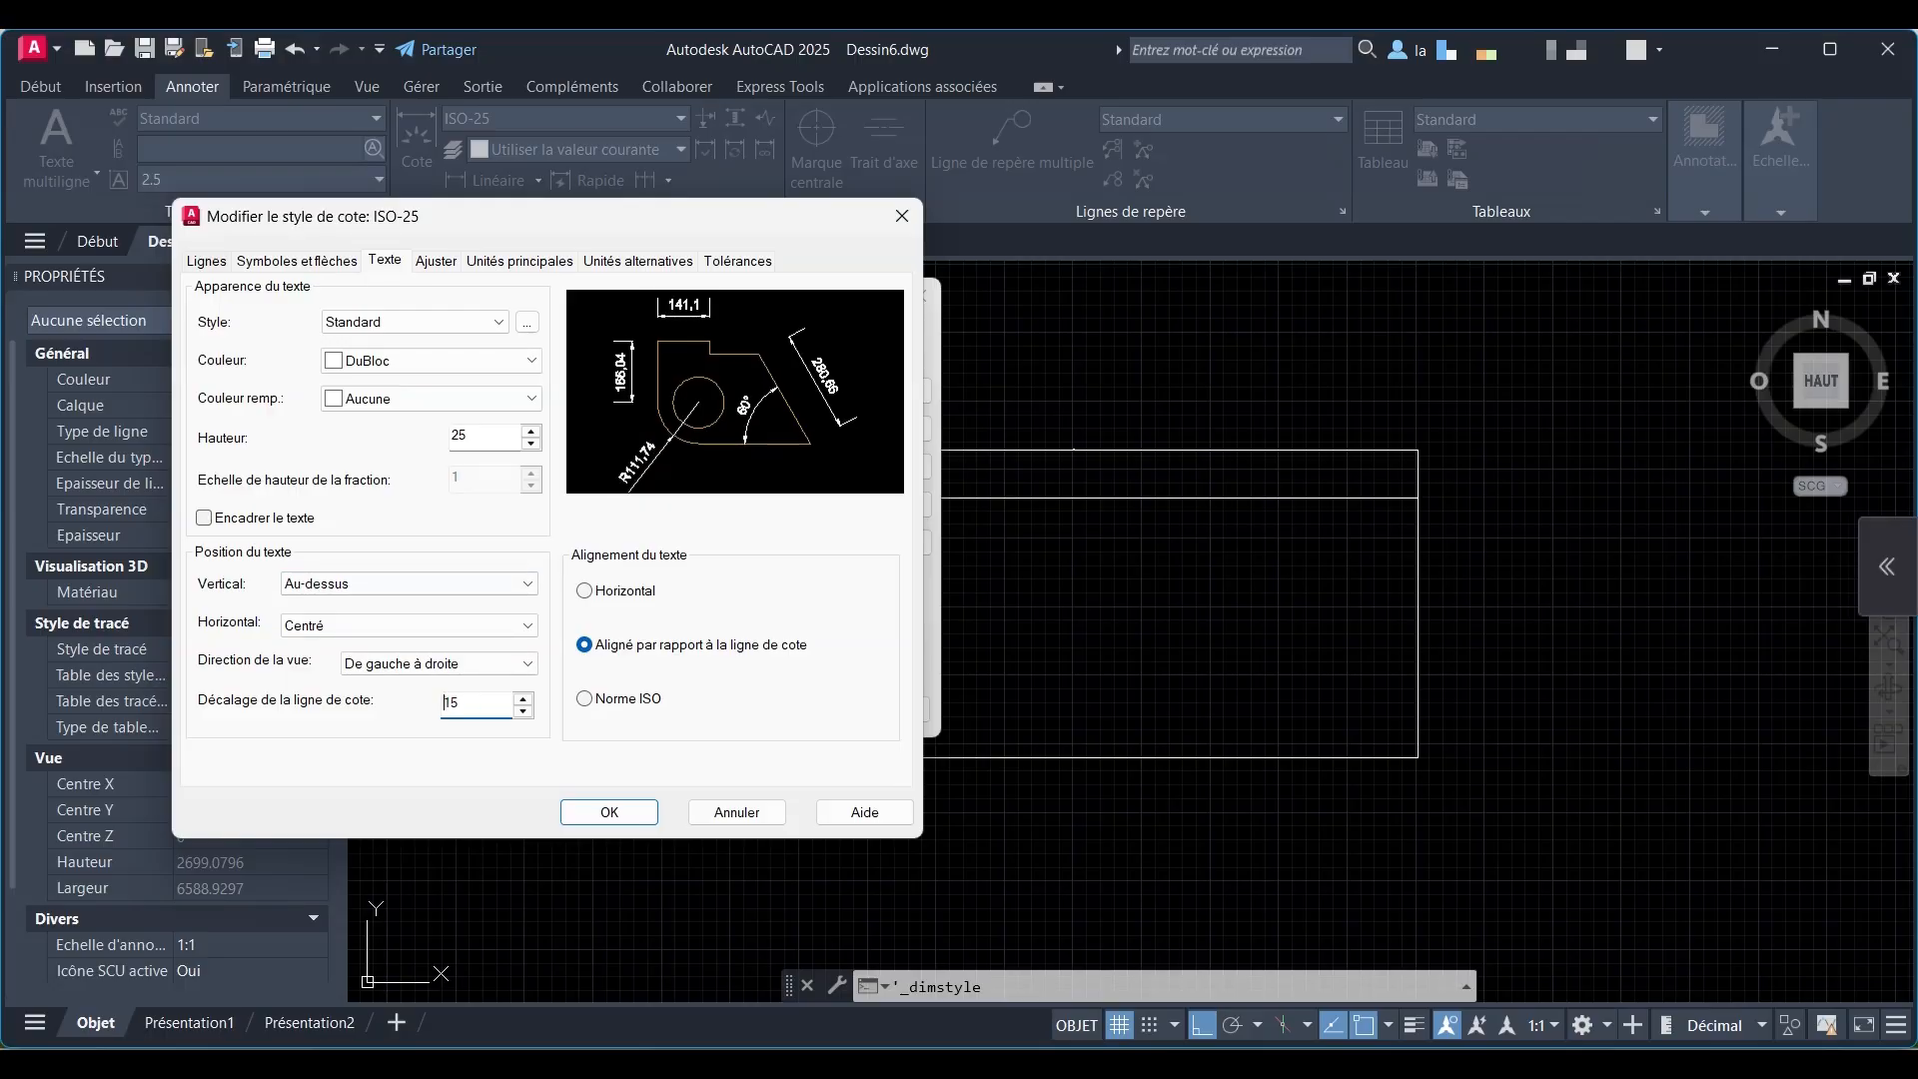
left_click(207, 260)
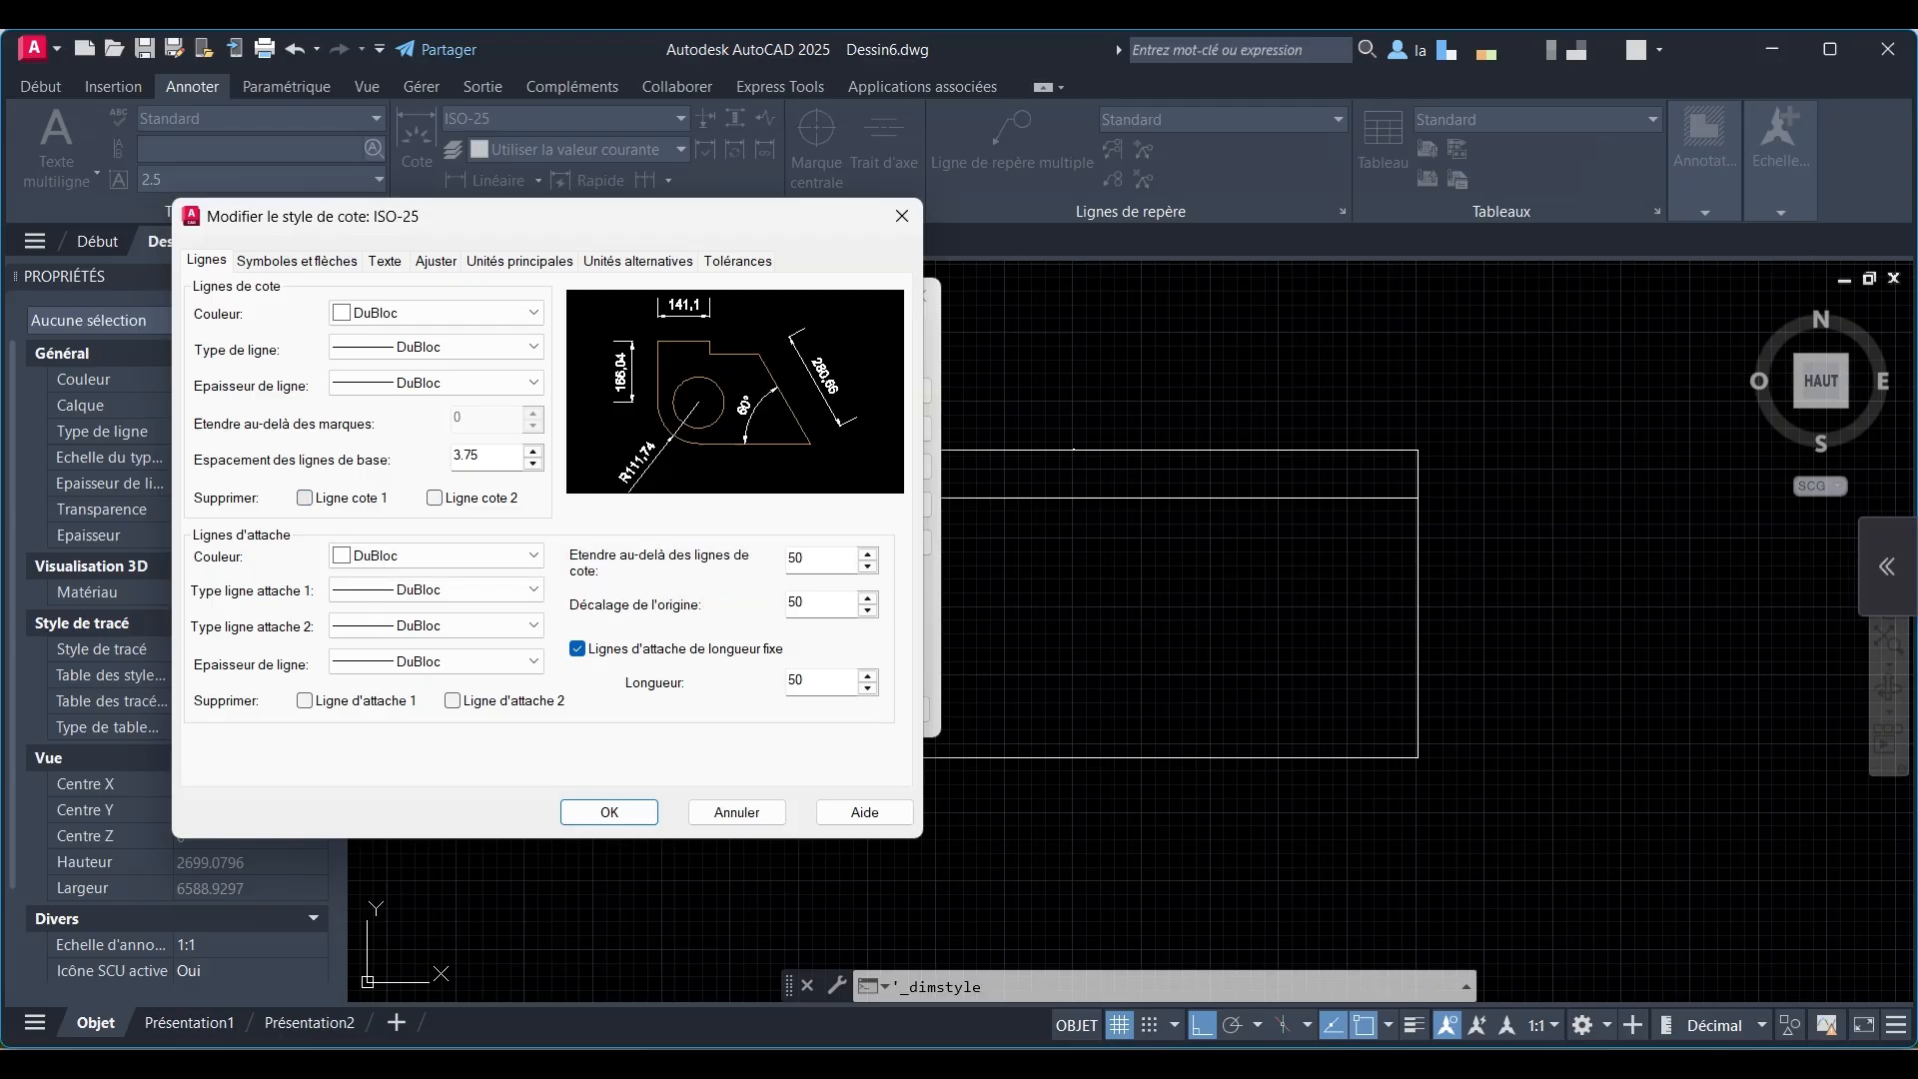
key("Return")
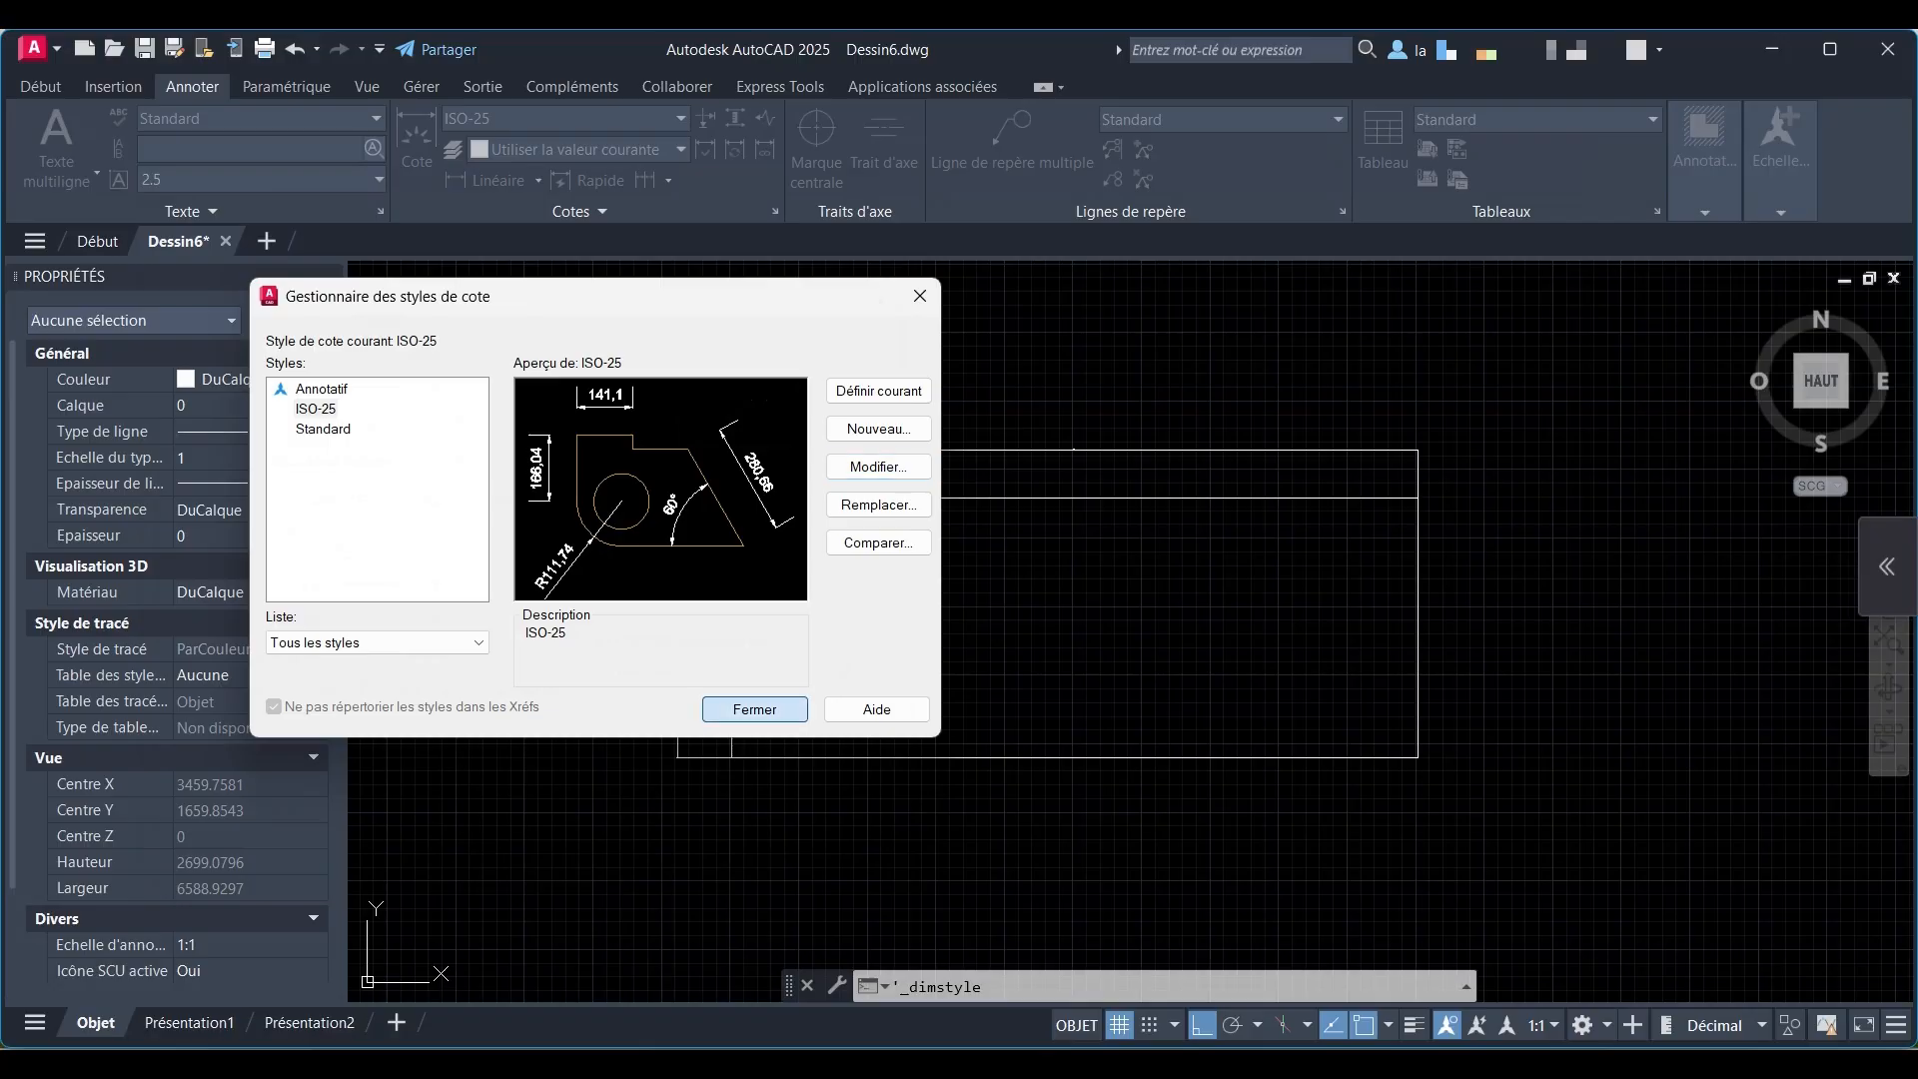
left_click(754, 708)
scroll(1124, 431, "up", 2)
scroll(1121, 505, "down", 2)
scroll(729, 650, "up", 2)
scroll(654, 731, "down", 2)
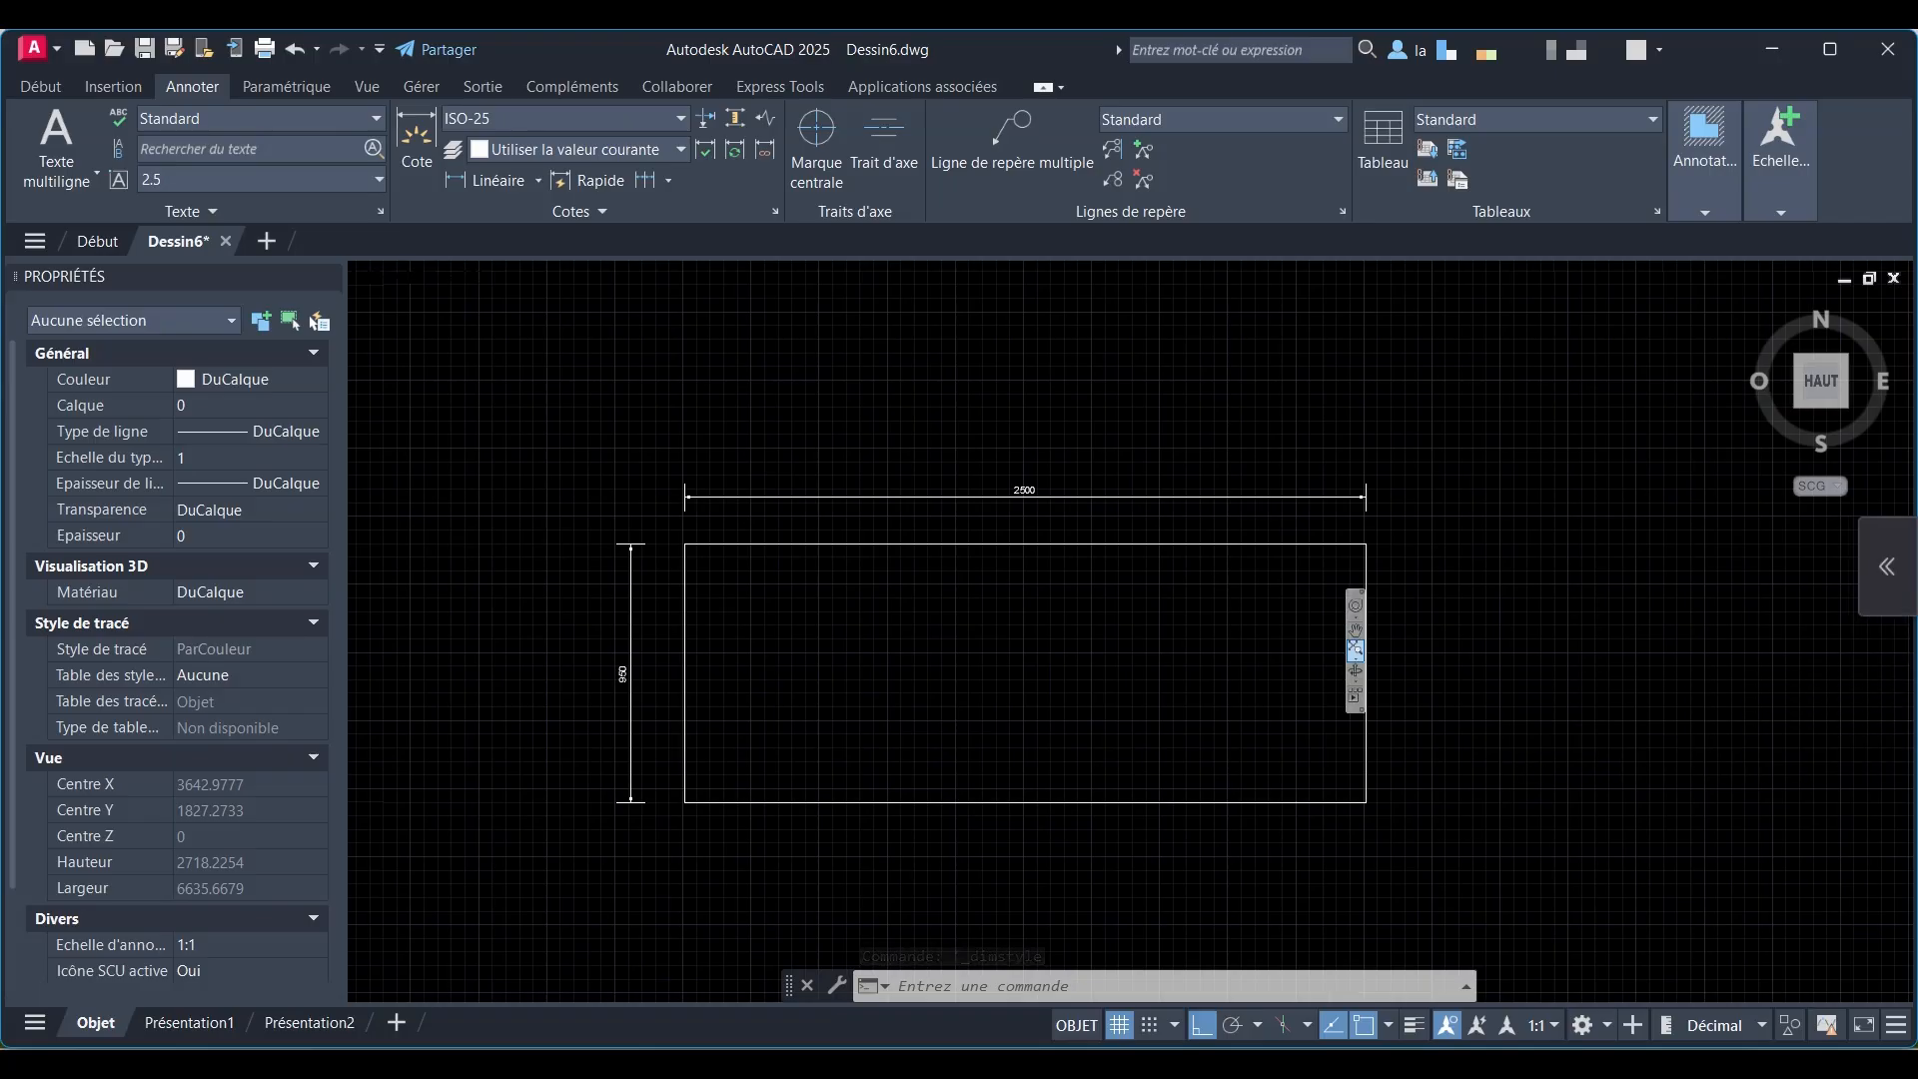
left_click(1355, 650)
scroll(976, 509, "down", 1)
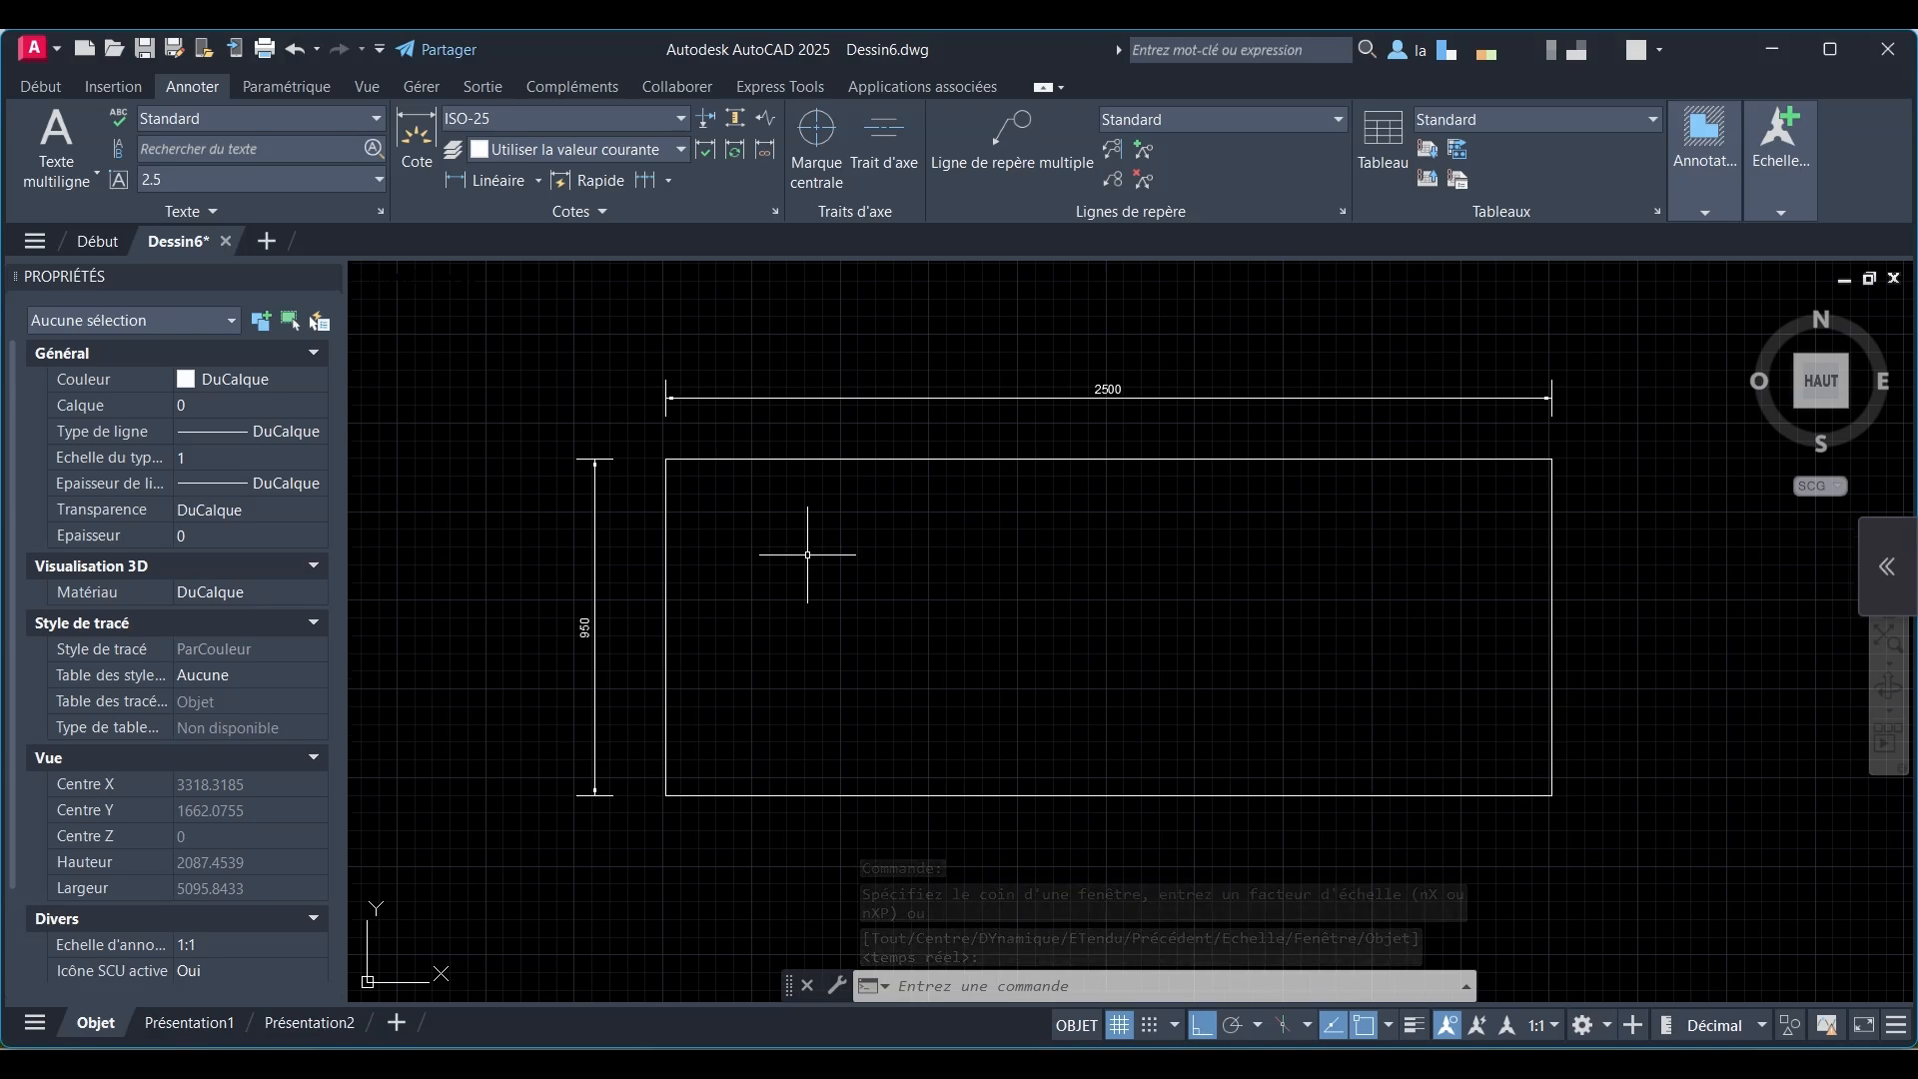
Step: Configure the drawing units to a length precision of 0.00 and an insertion scale in metres (Mètres)
type("UNITES")
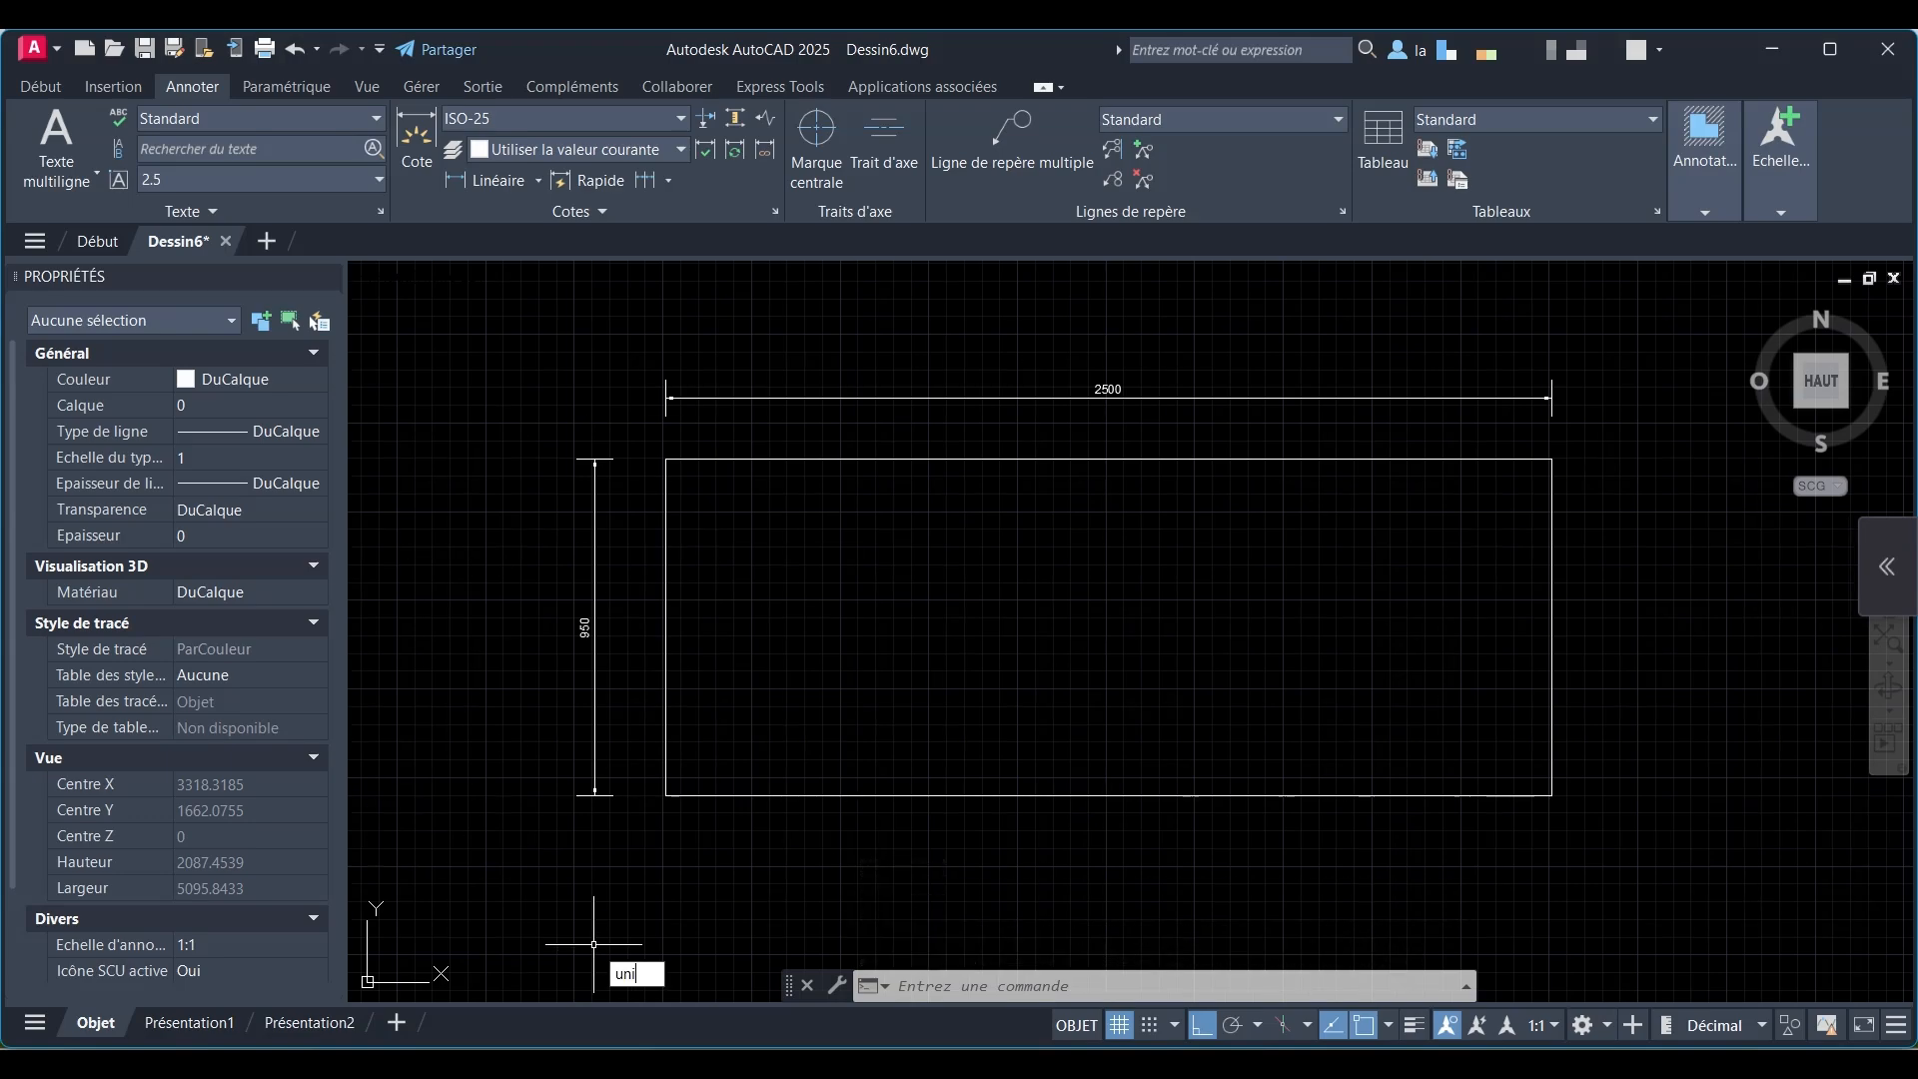
key("Return")
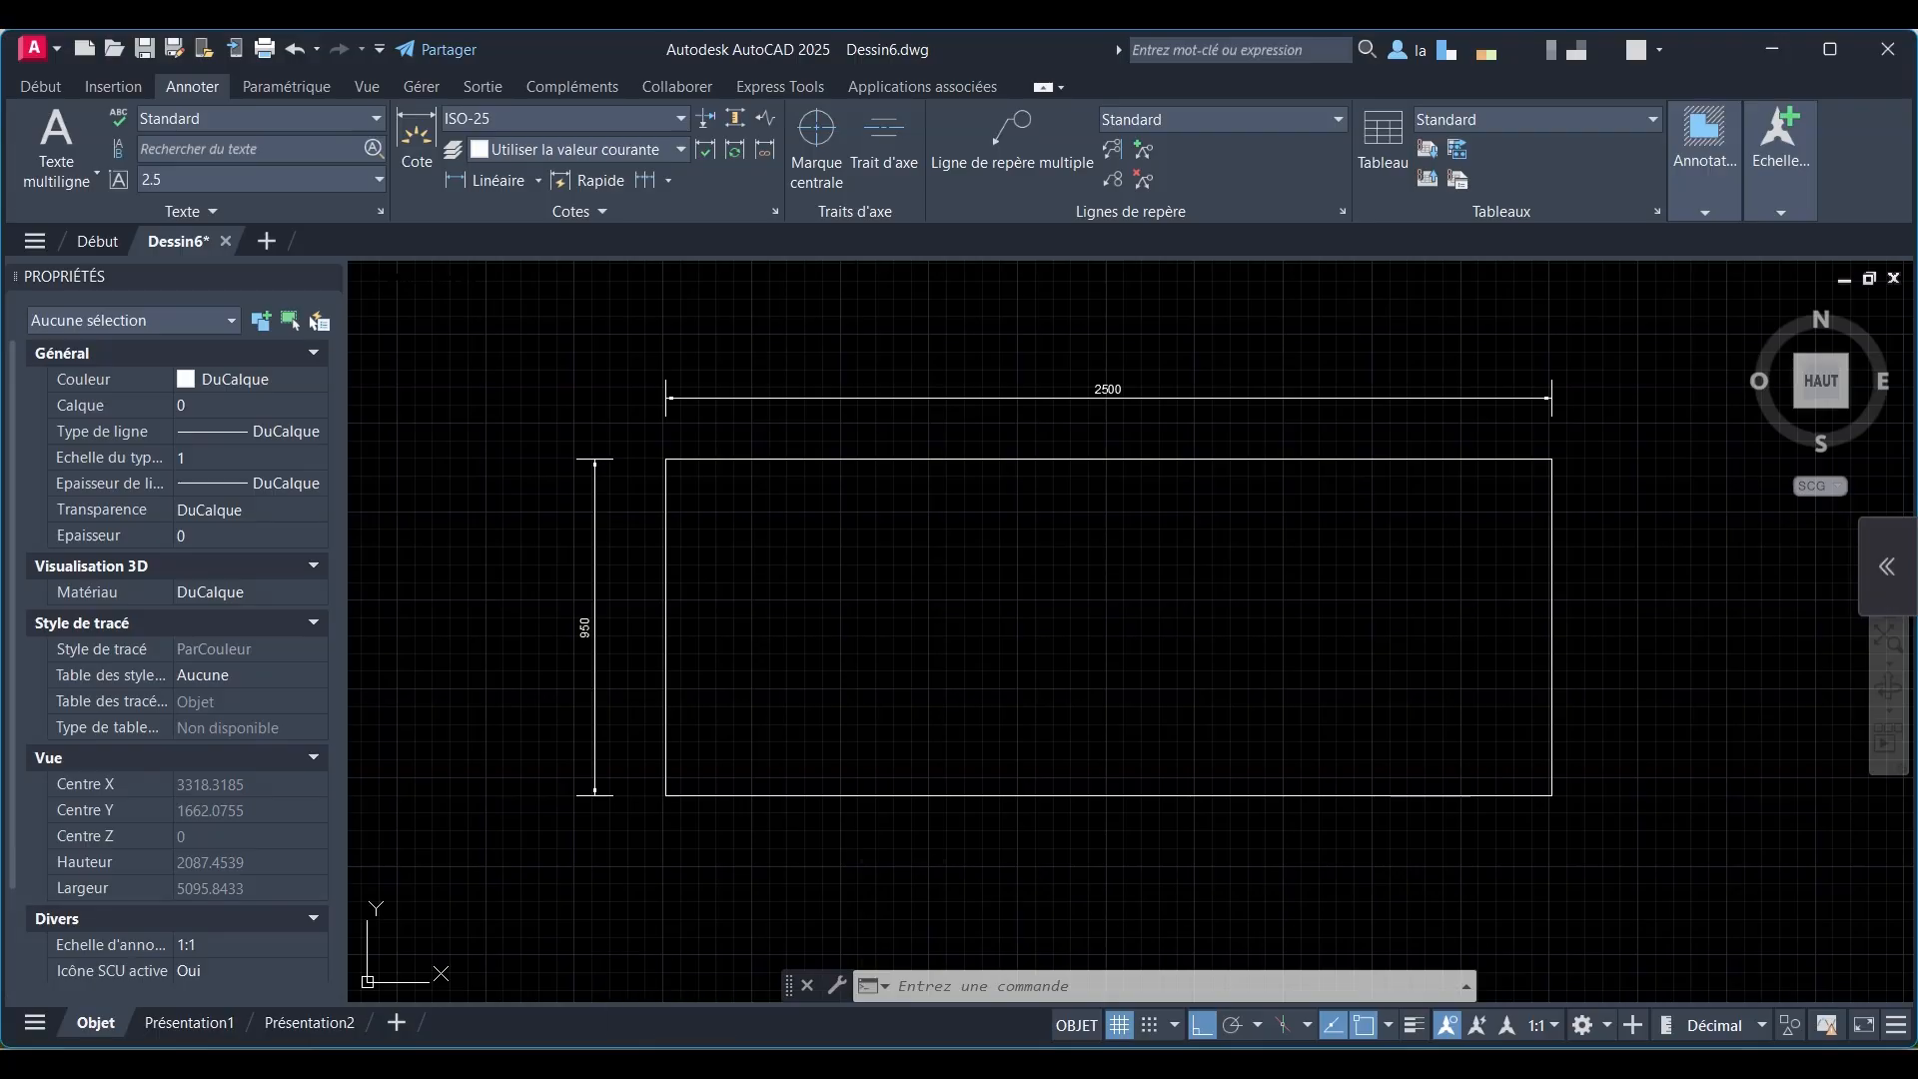
key("Tab")
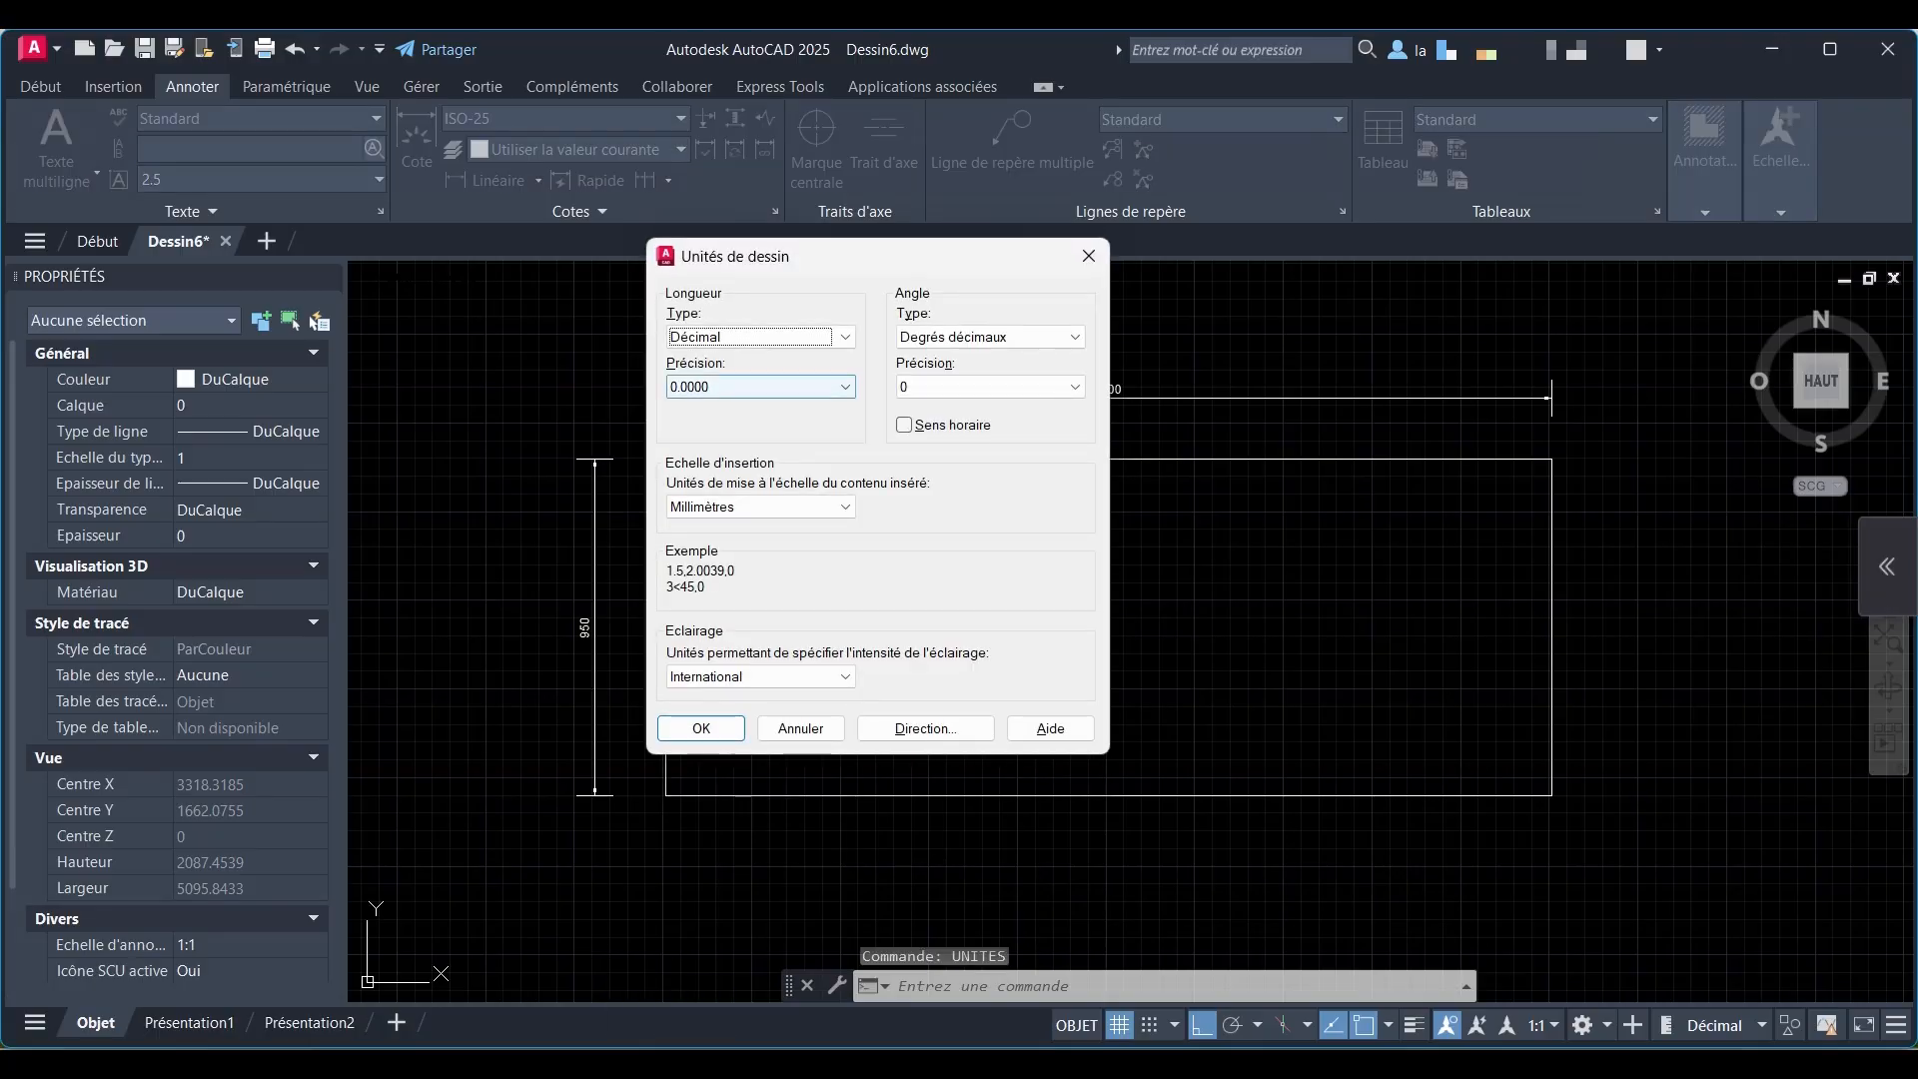
key("alt+Down")
key("Up")
key("Up")
key("Return")
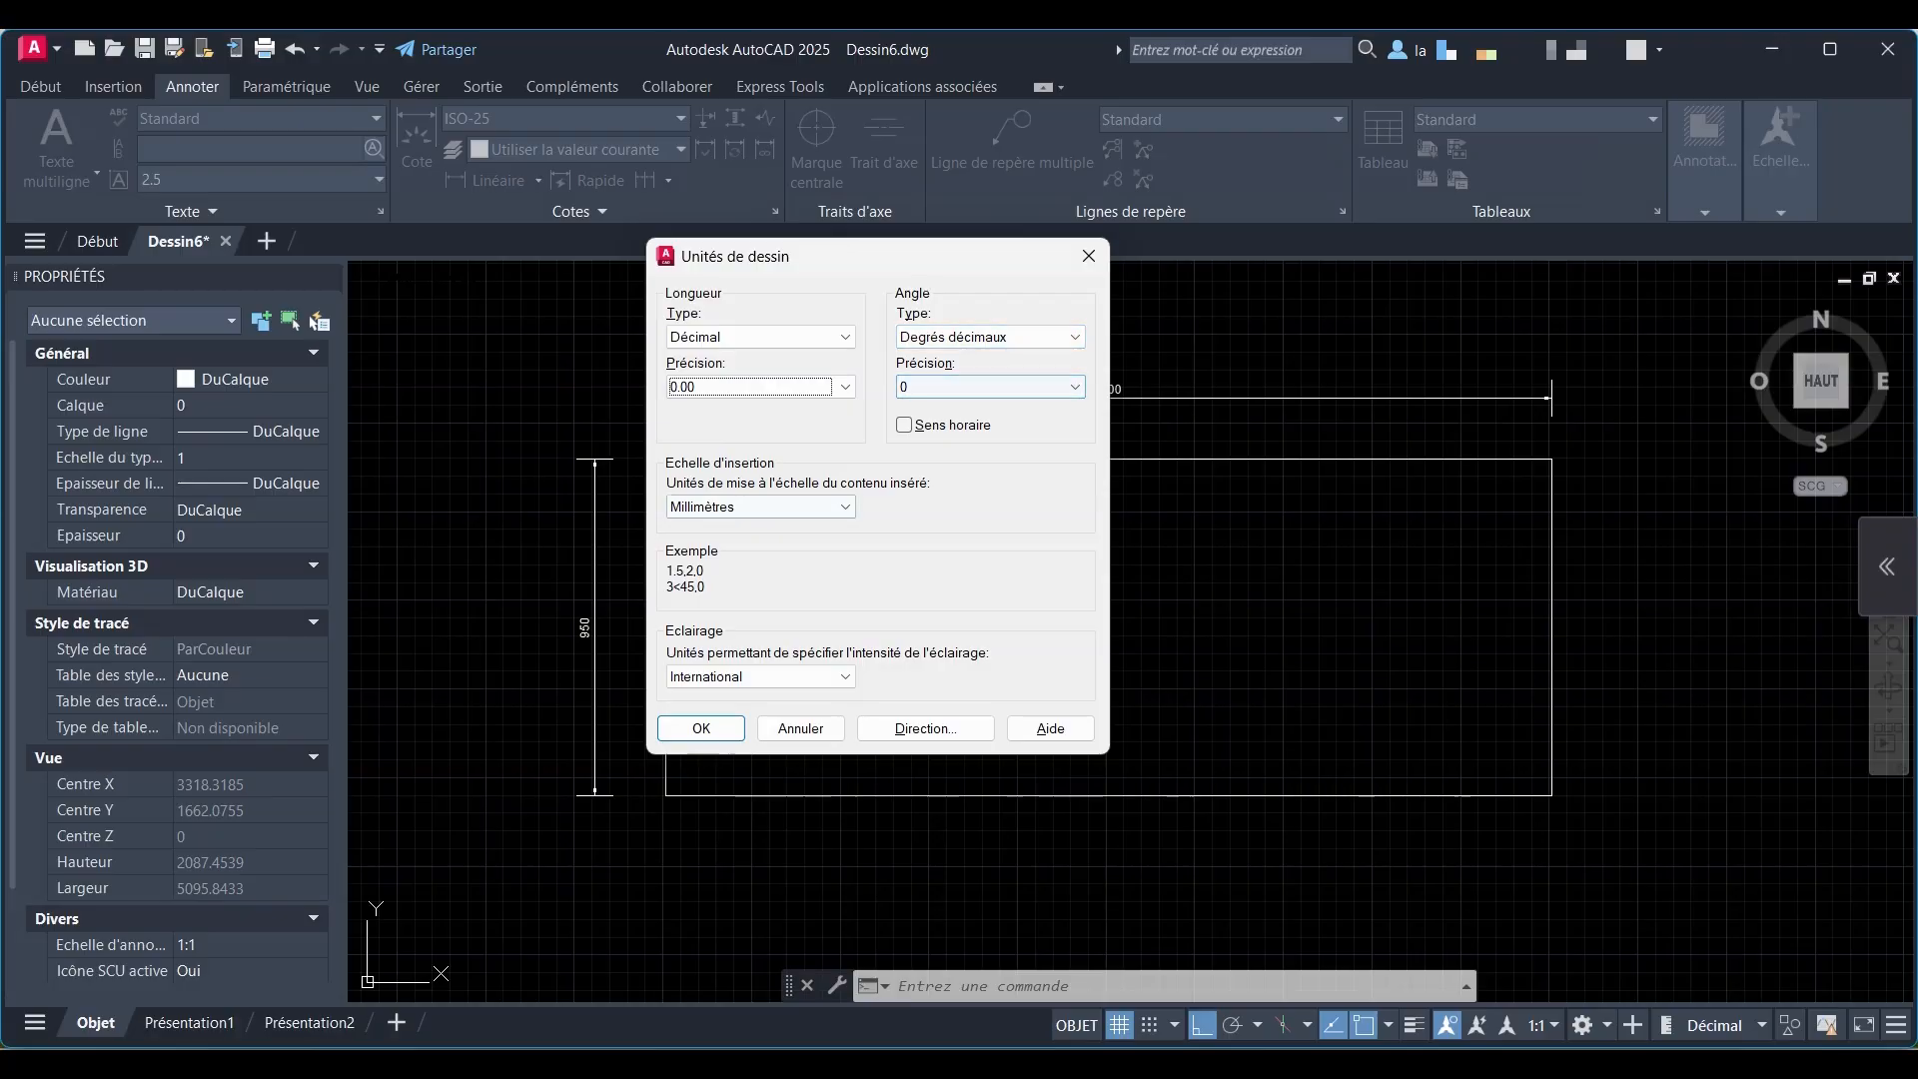
left_click(789, 507)
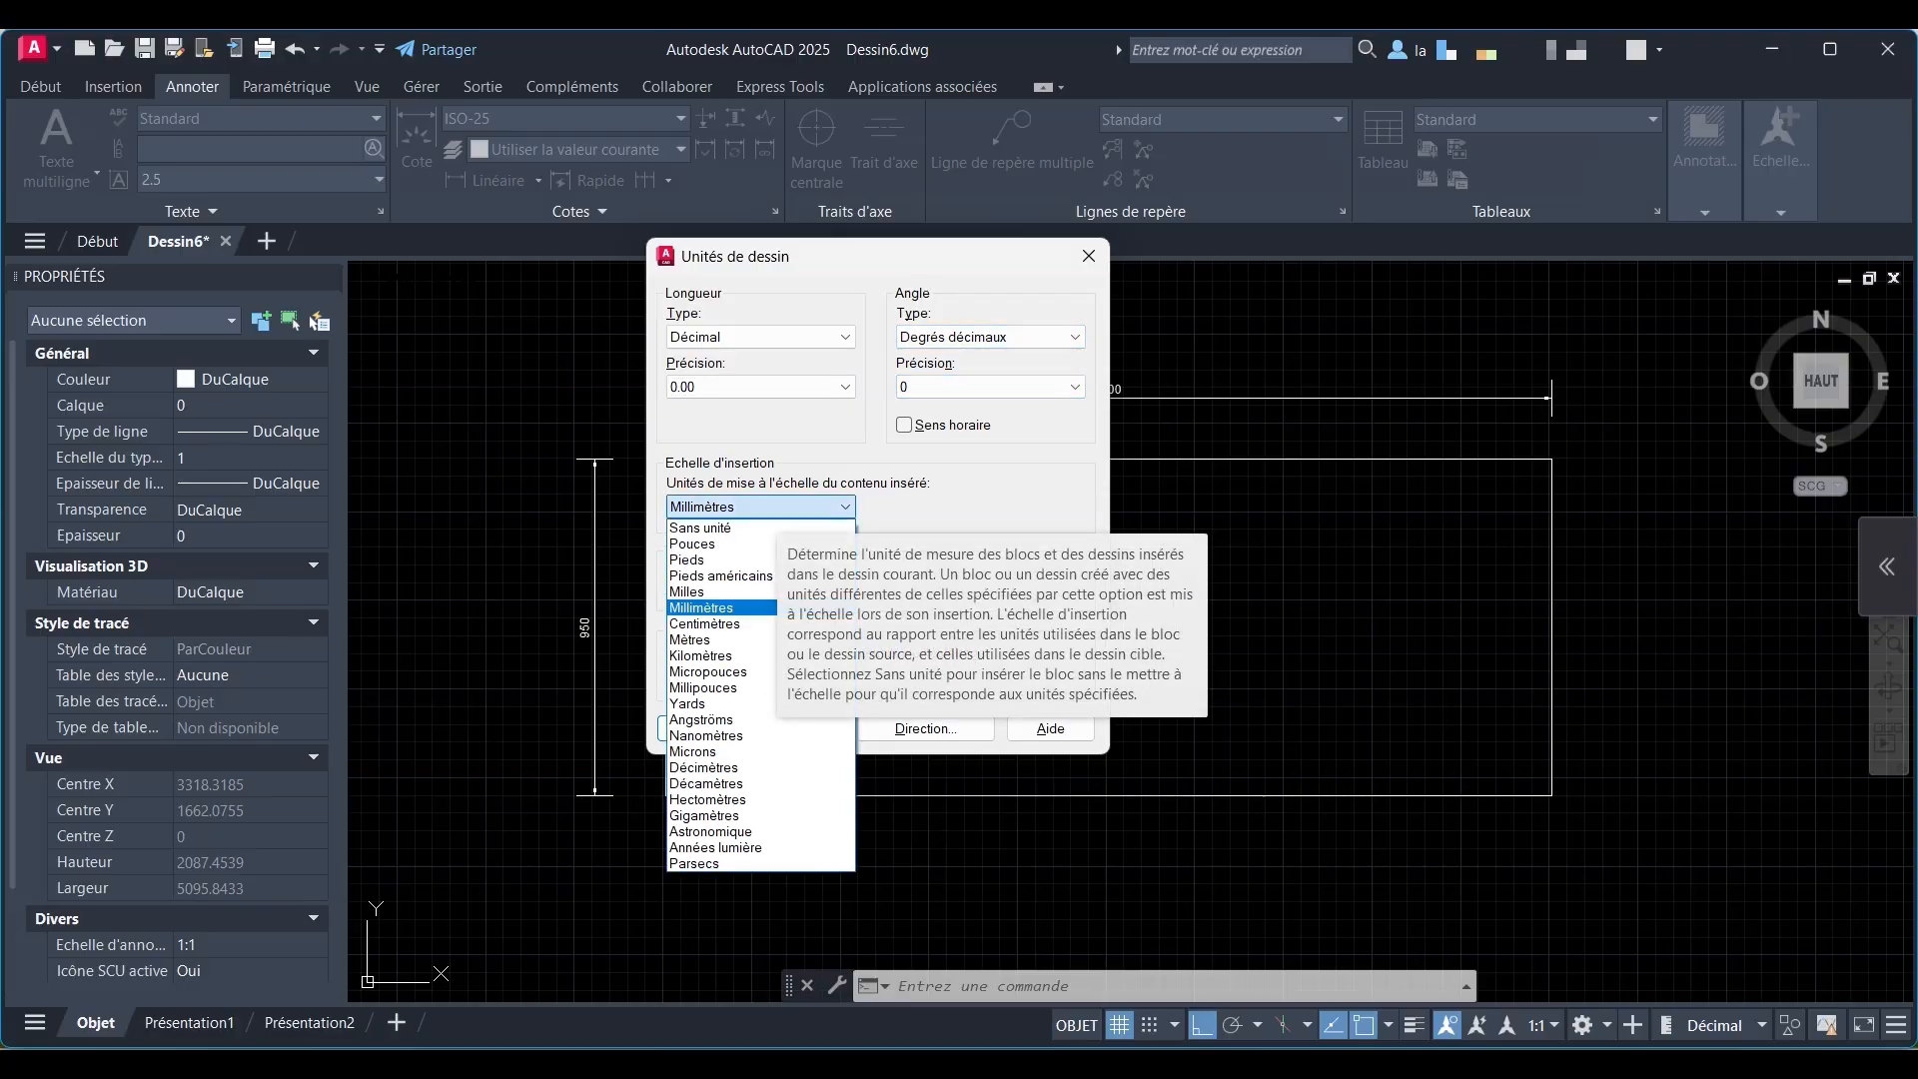
left_click(721, 640)
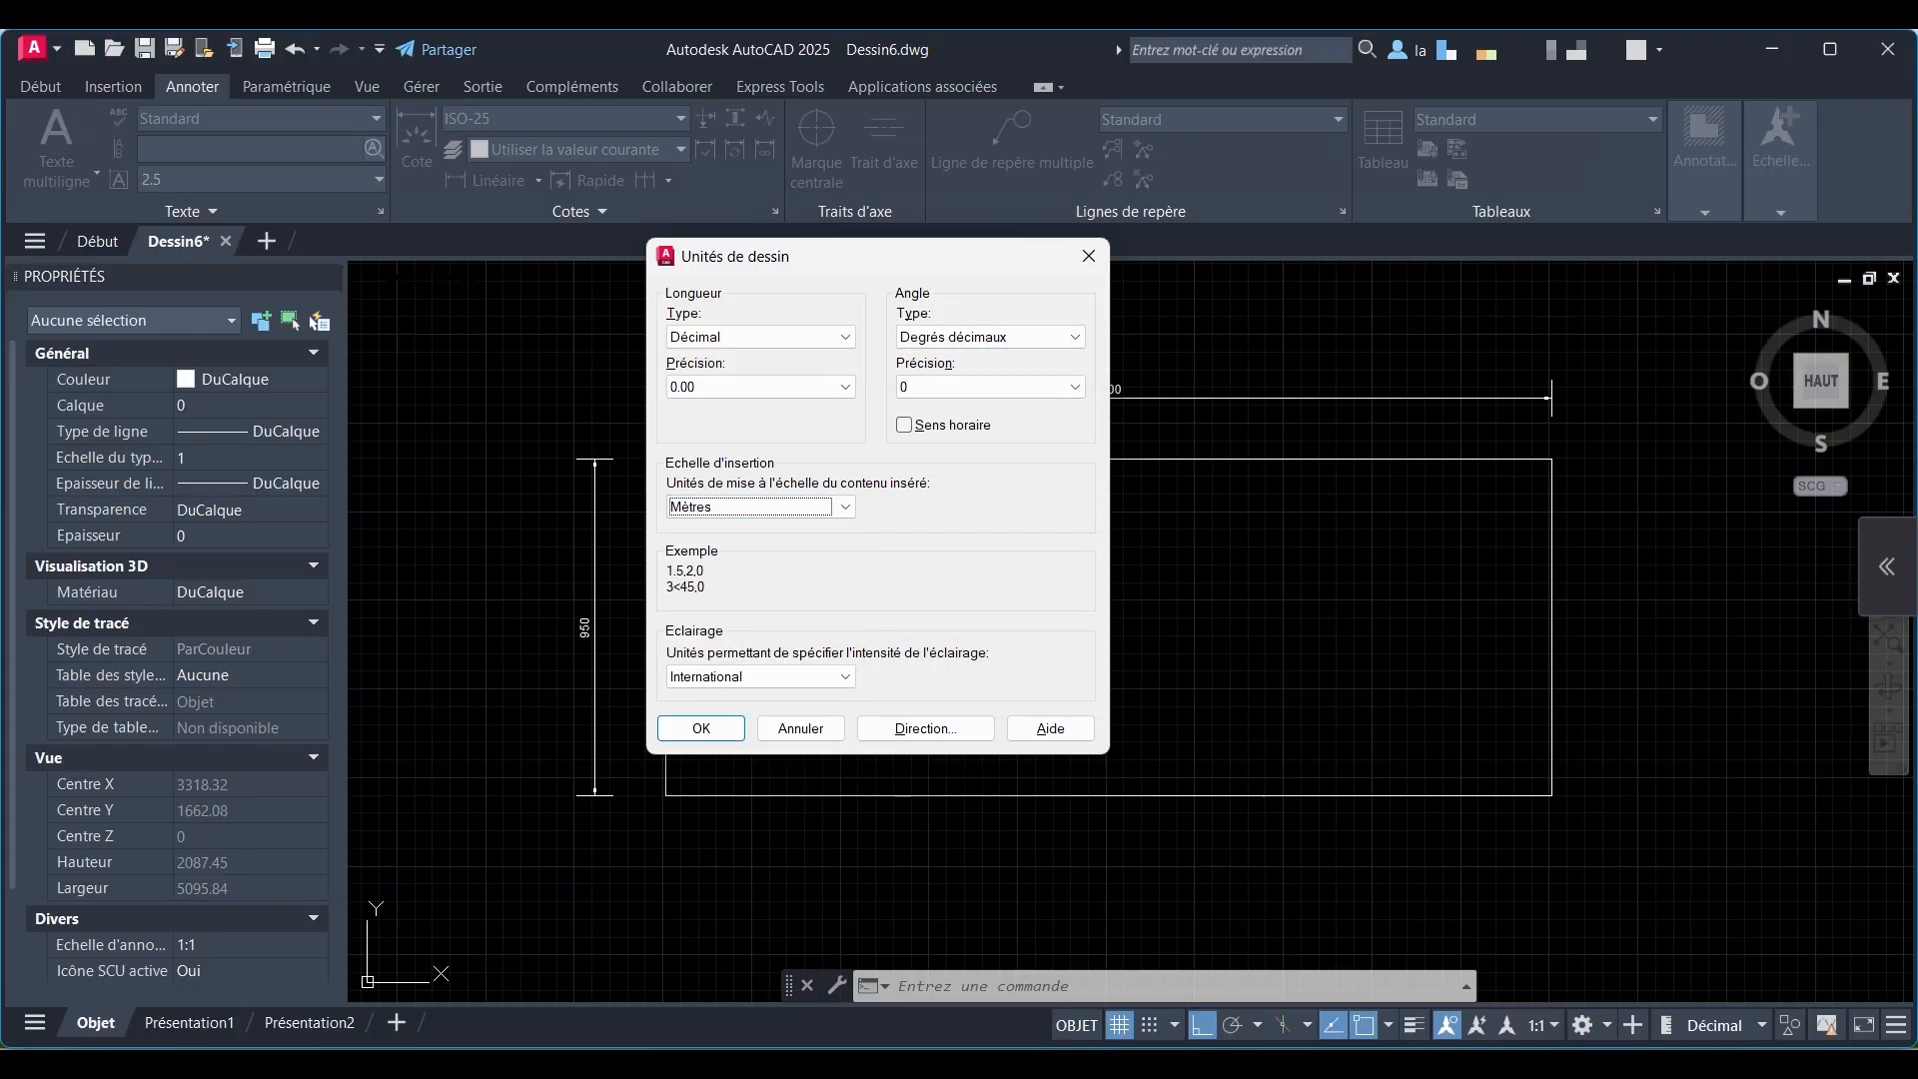
left_click(686, 728)
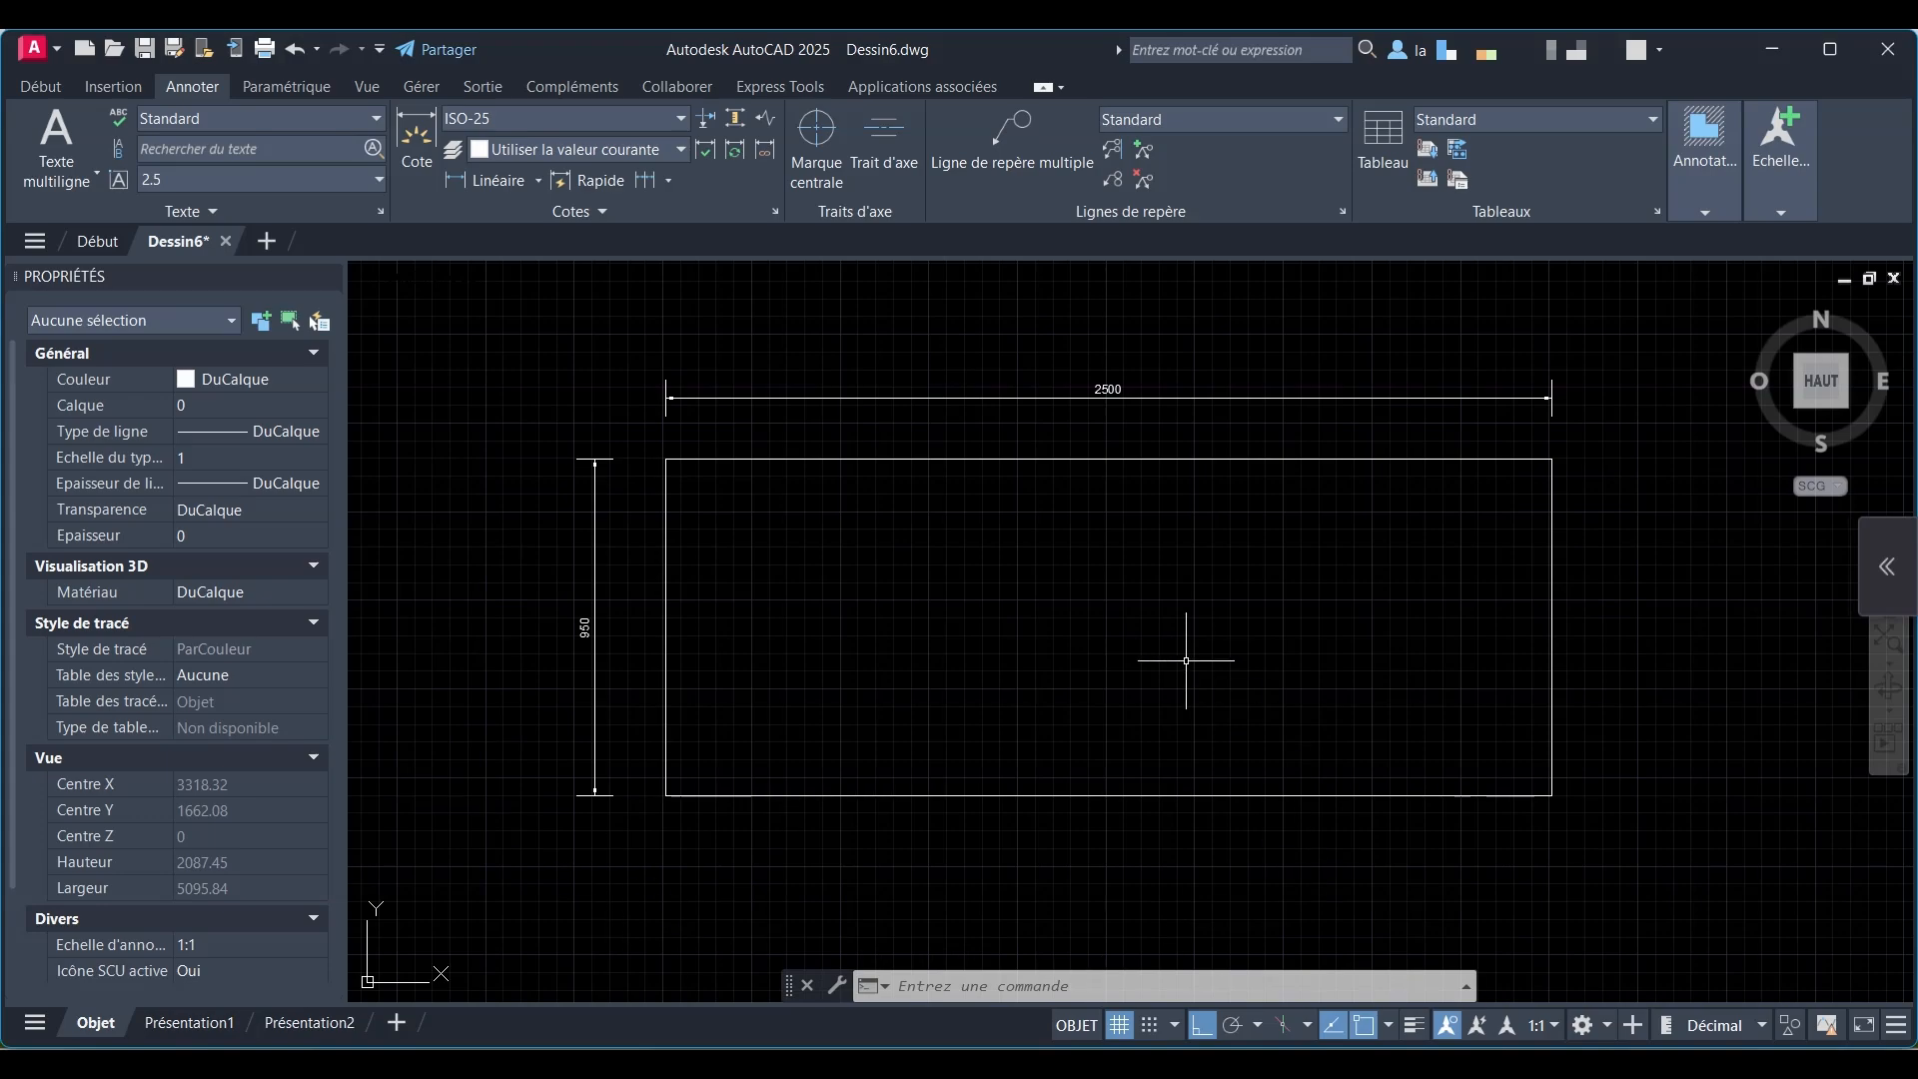
Step: Run -DWGUNITS with metres (6) as the length unit, decimal display format (2) and a linear precision of 2
type("units")
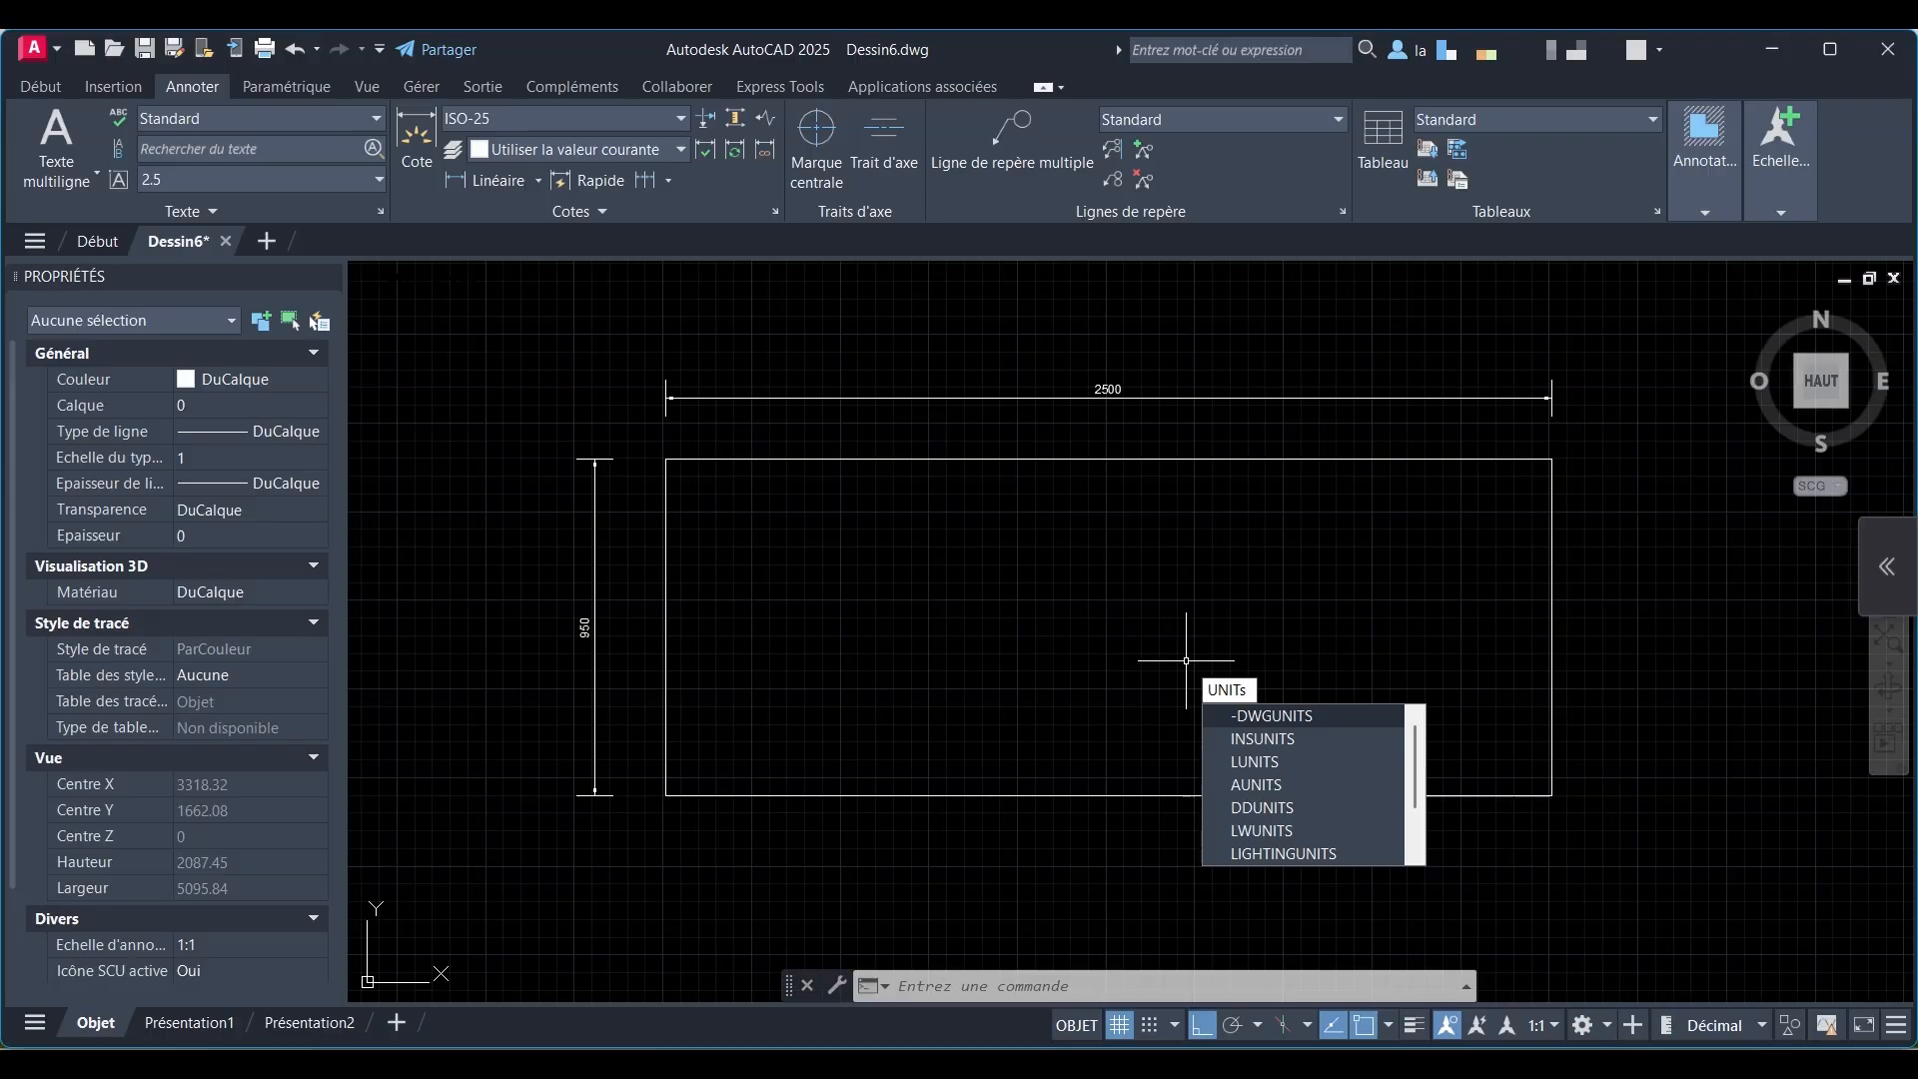
left_click(1280, 716)
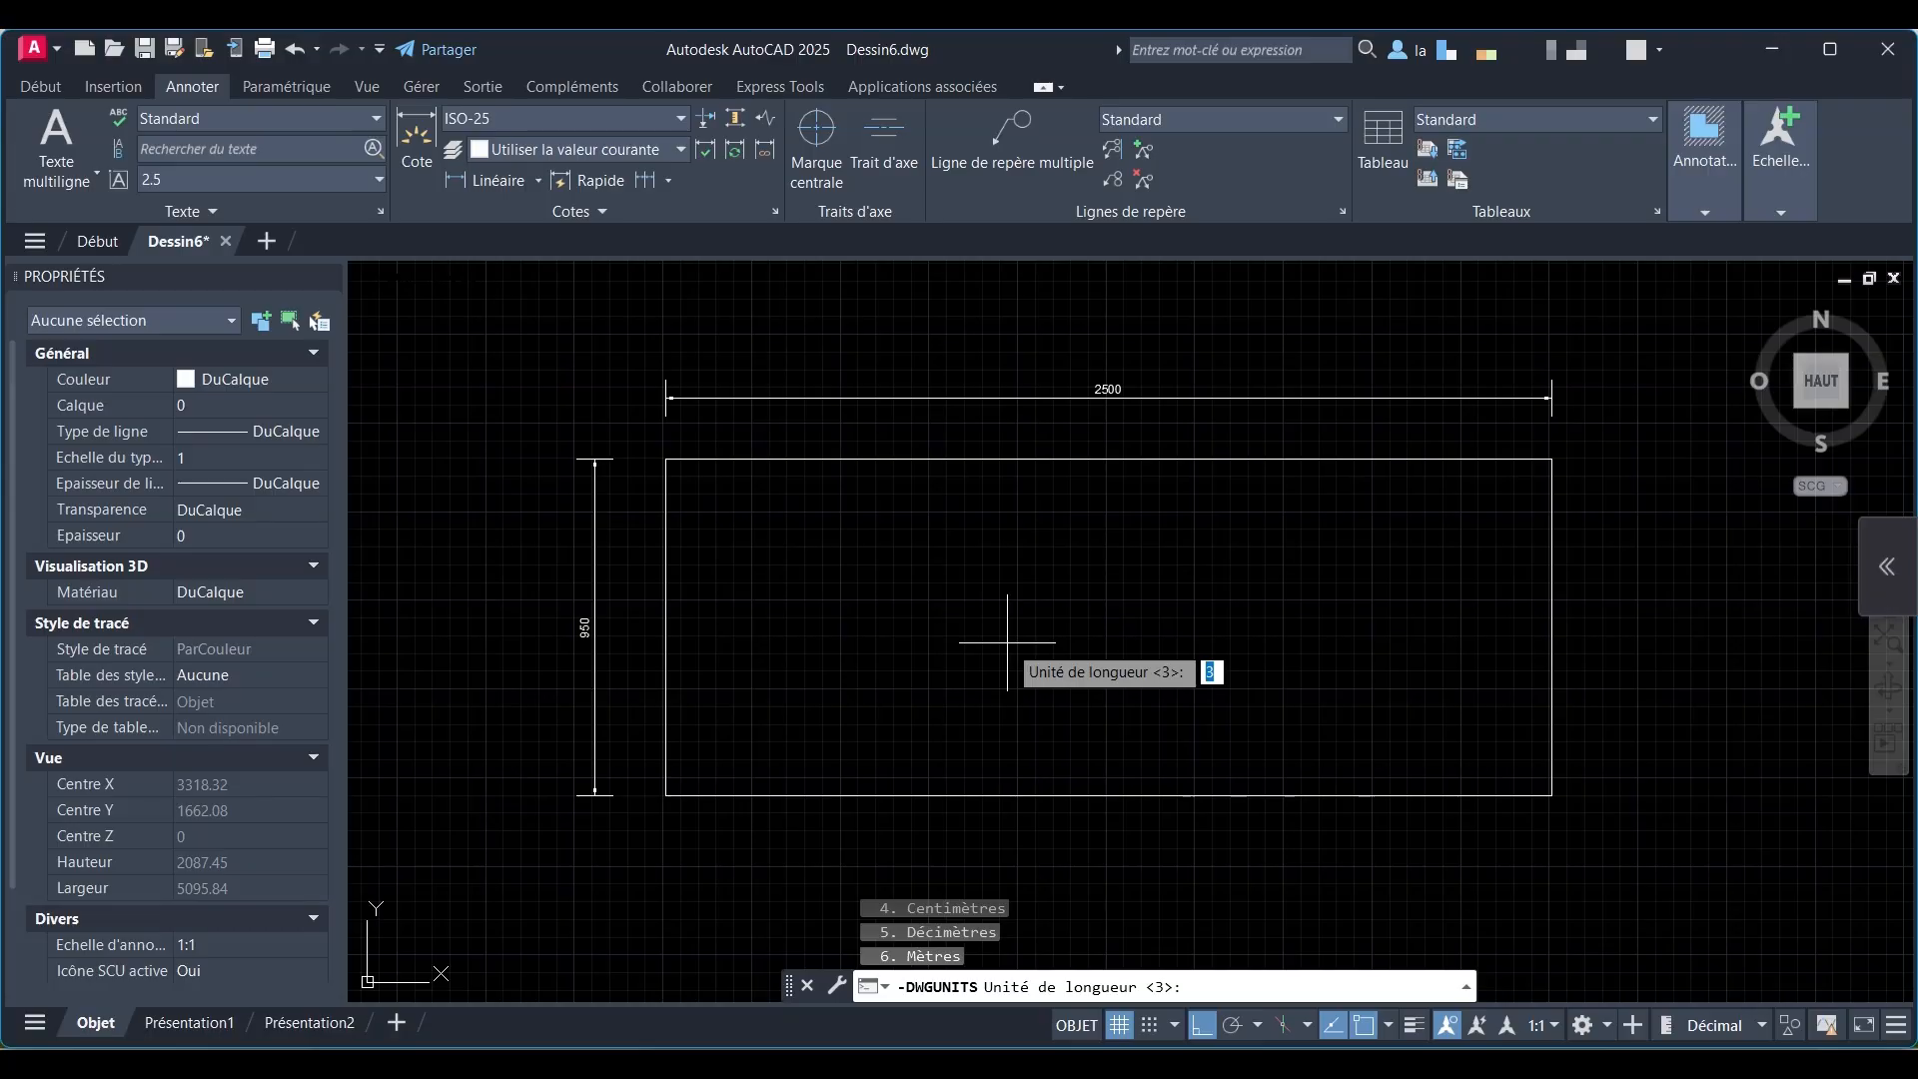
key("Return")
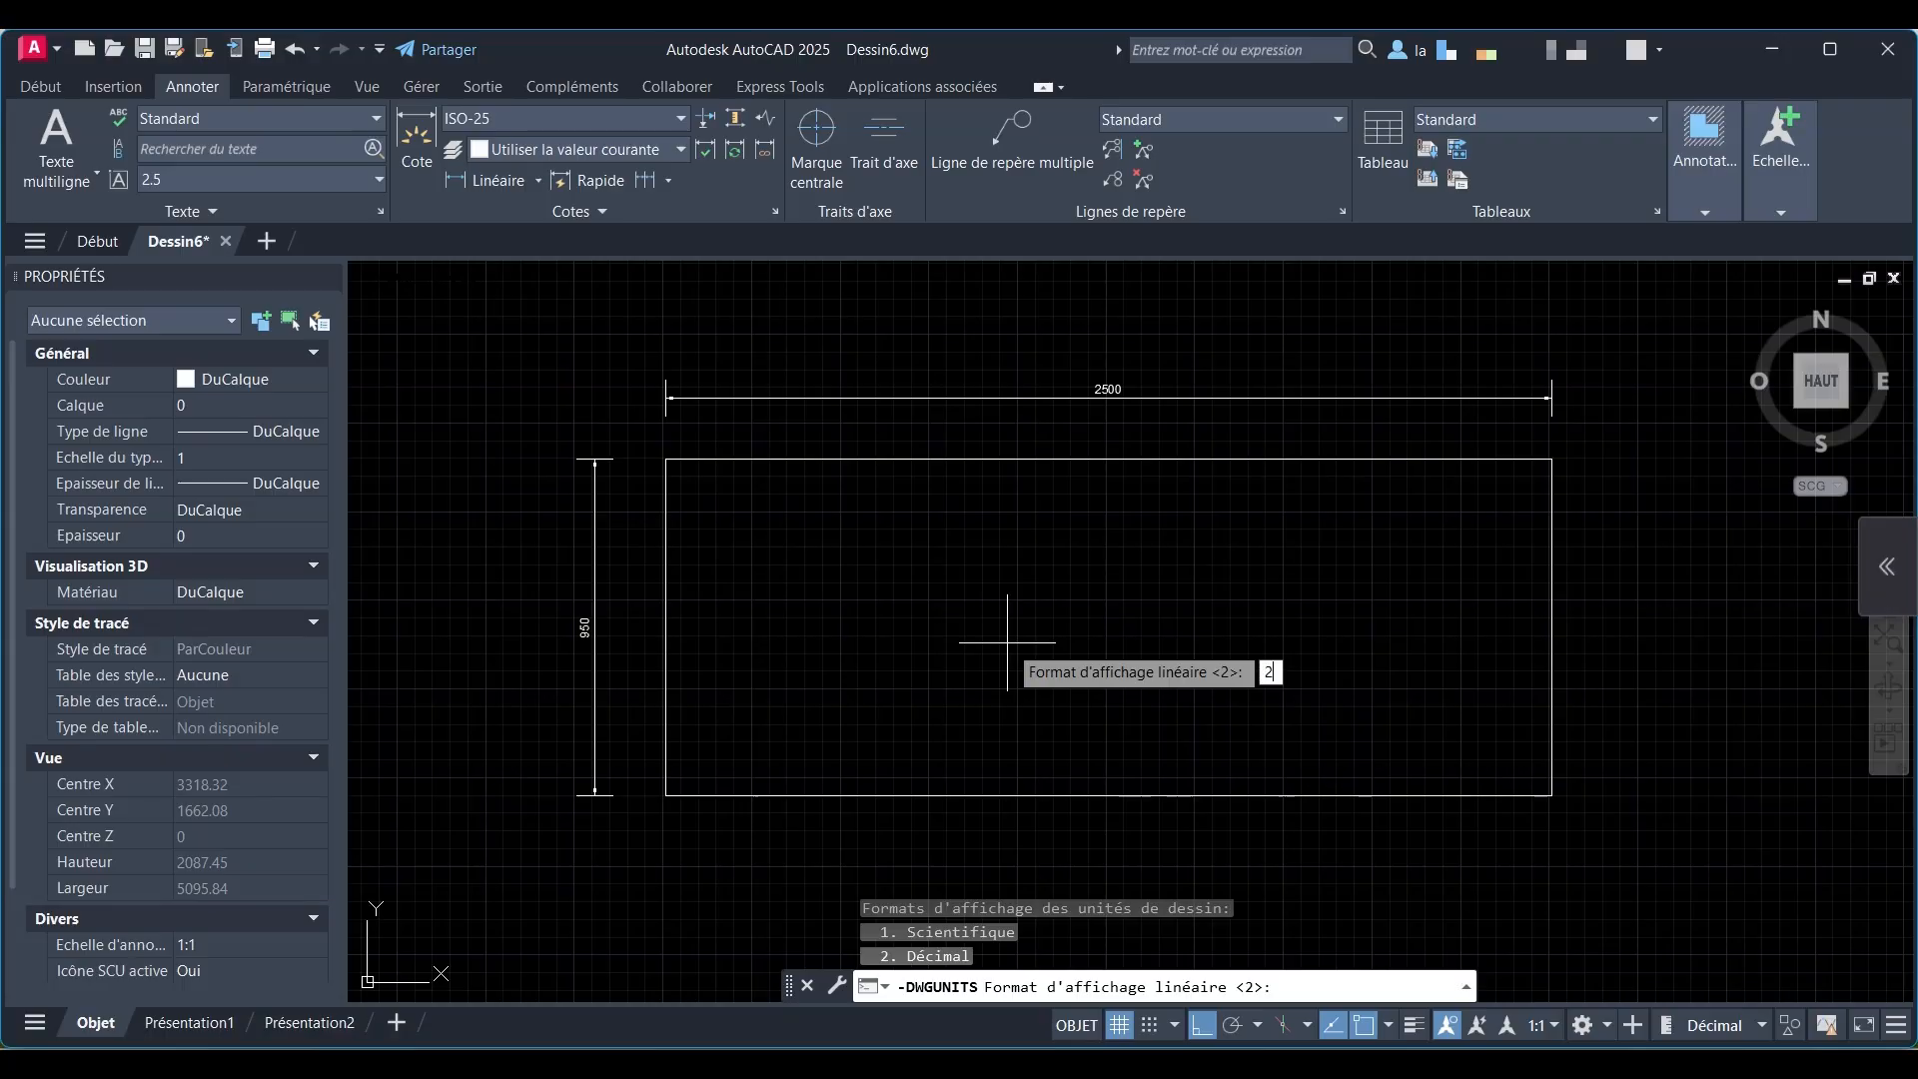
key("Return")
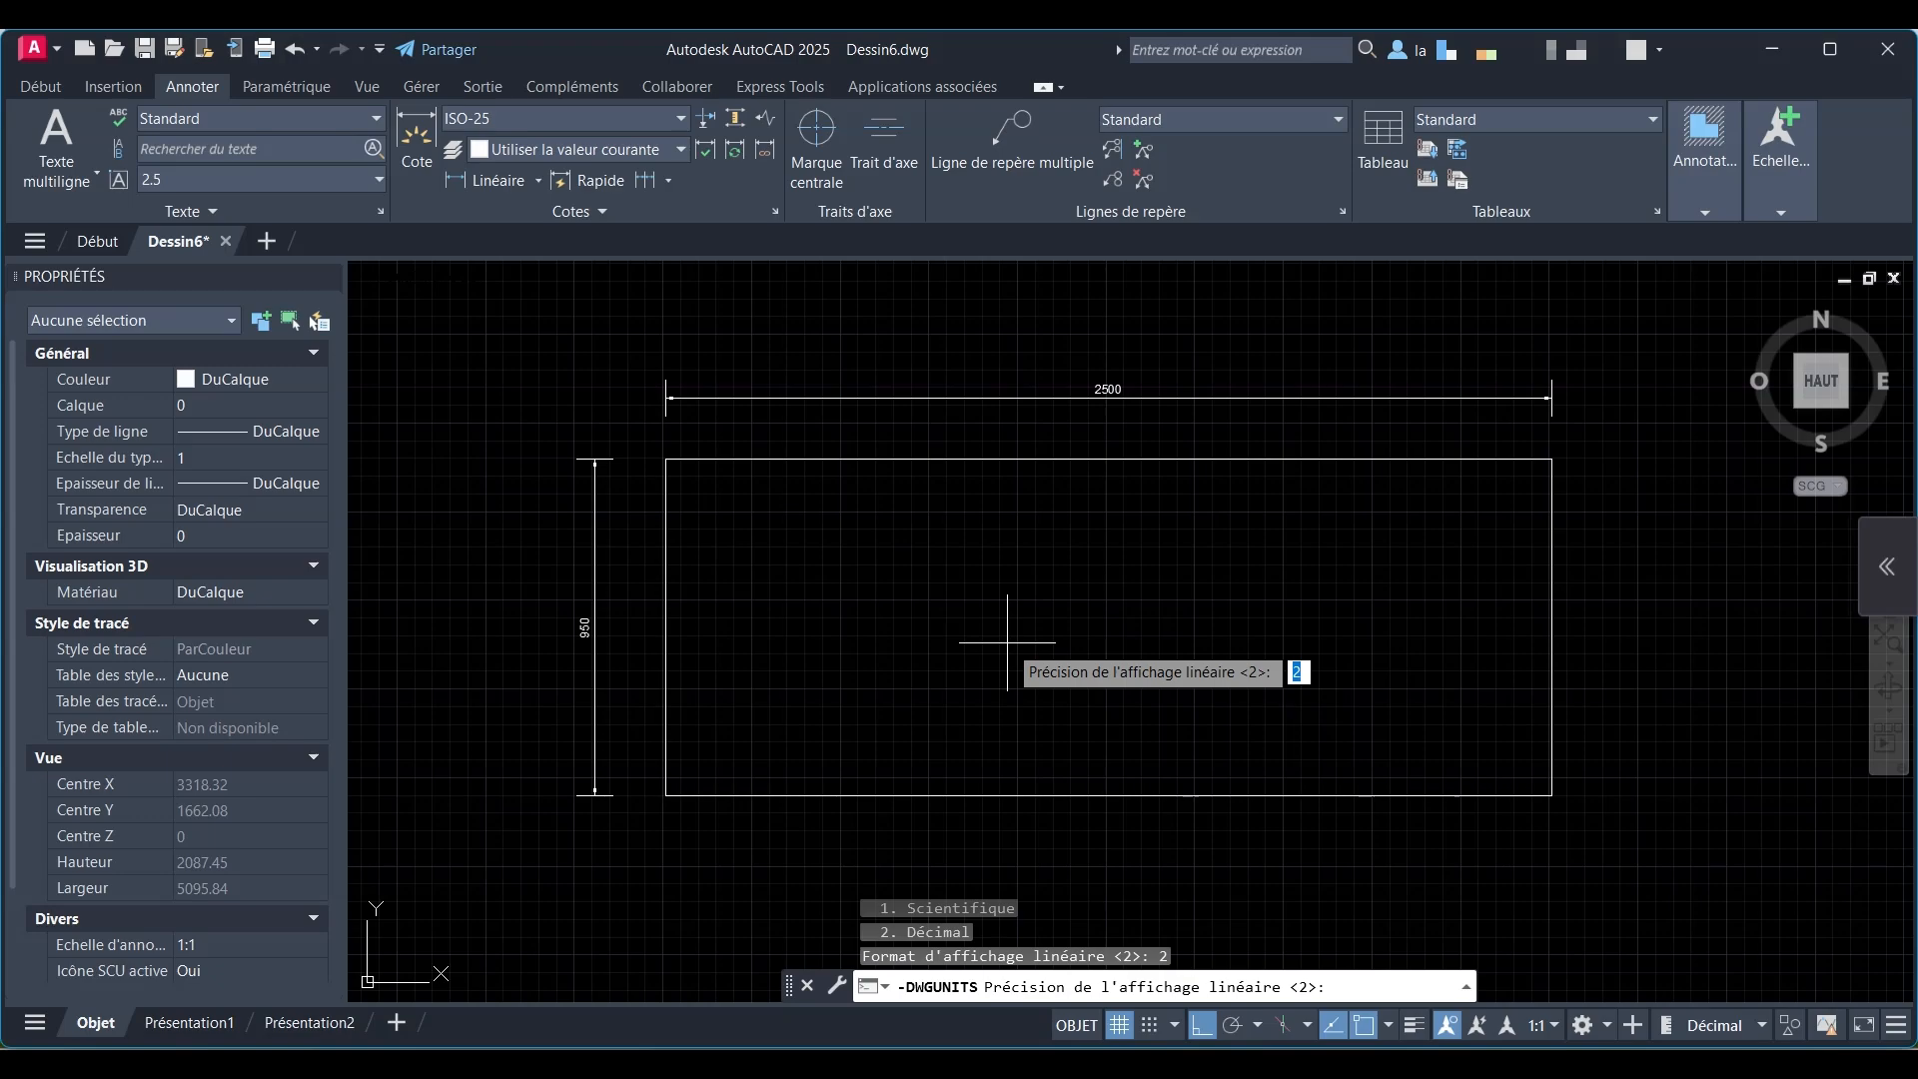
key("Return")
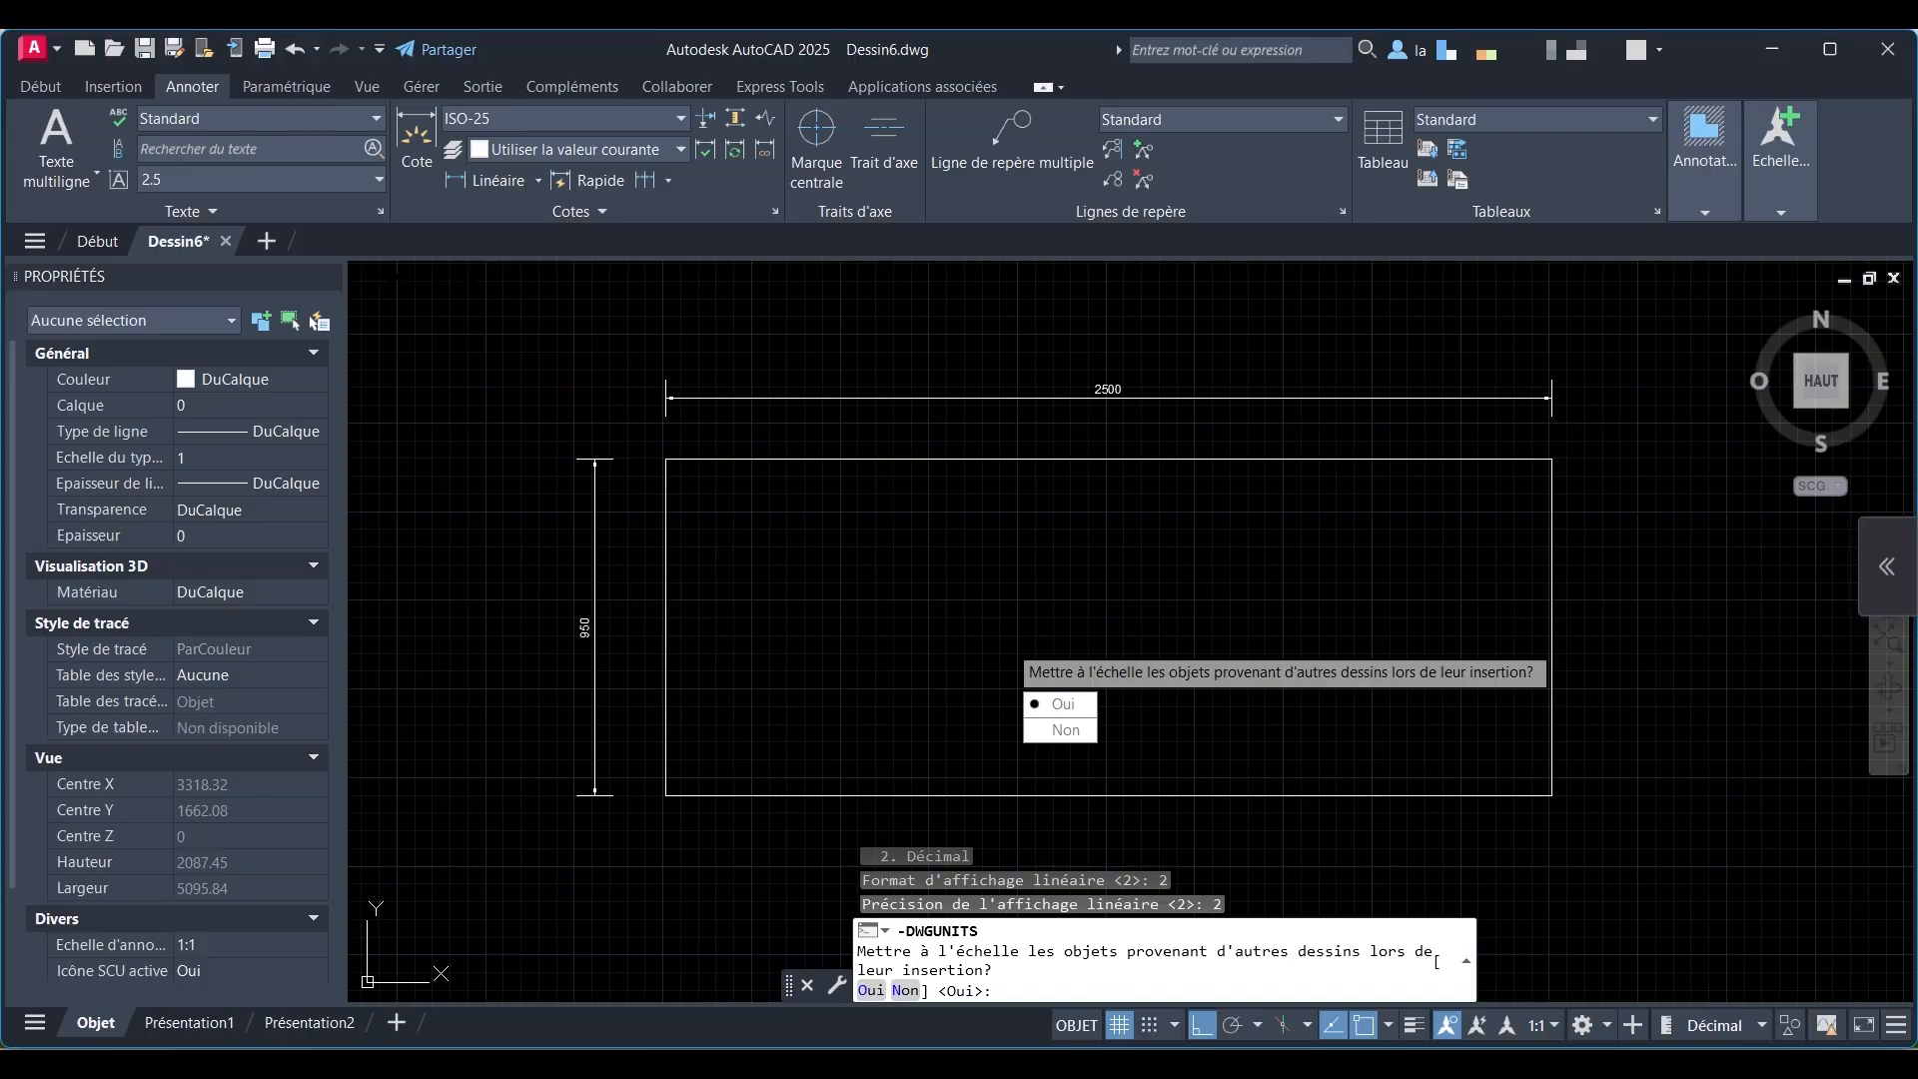
Step: Enable scaling of objects inserted from other drawings and rescale the current drawing's objects to the new unit, excluding paper space objects
type("O")
key("Return")
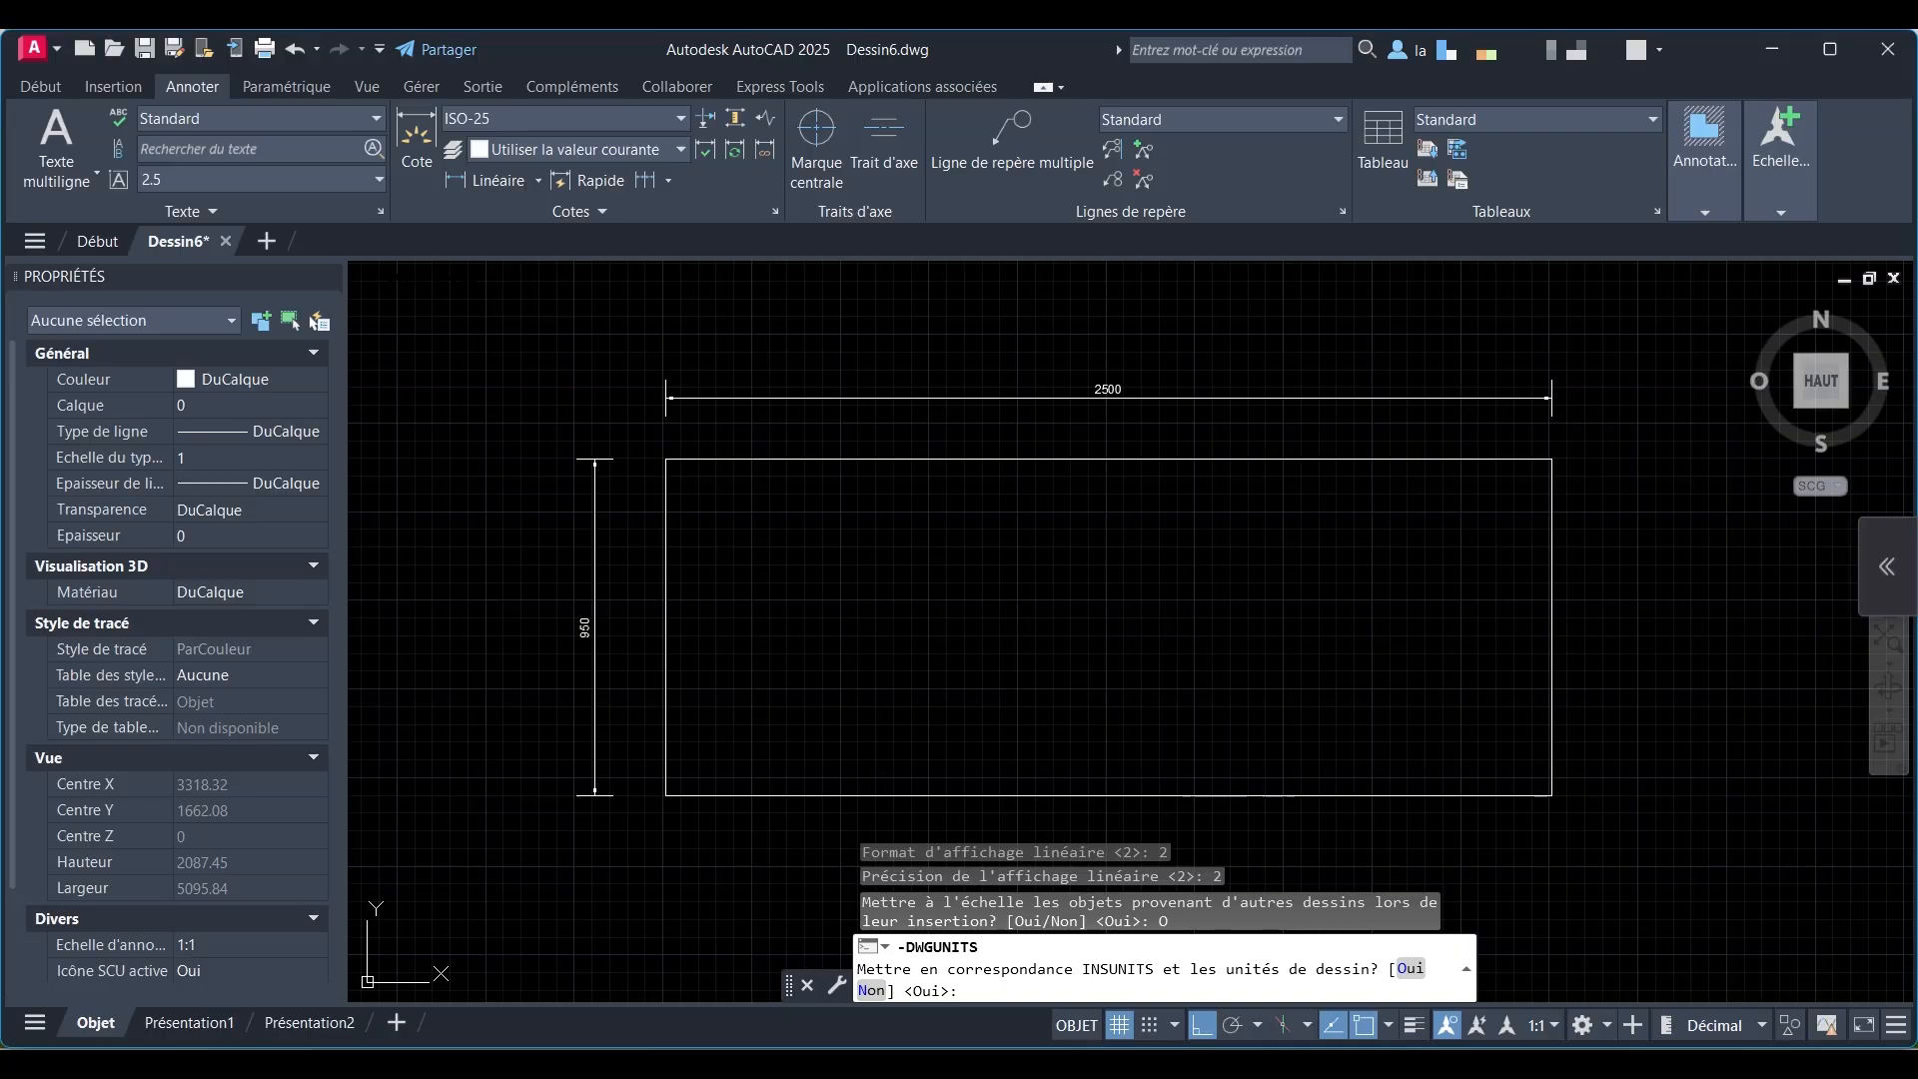
left_click(1428, 992)
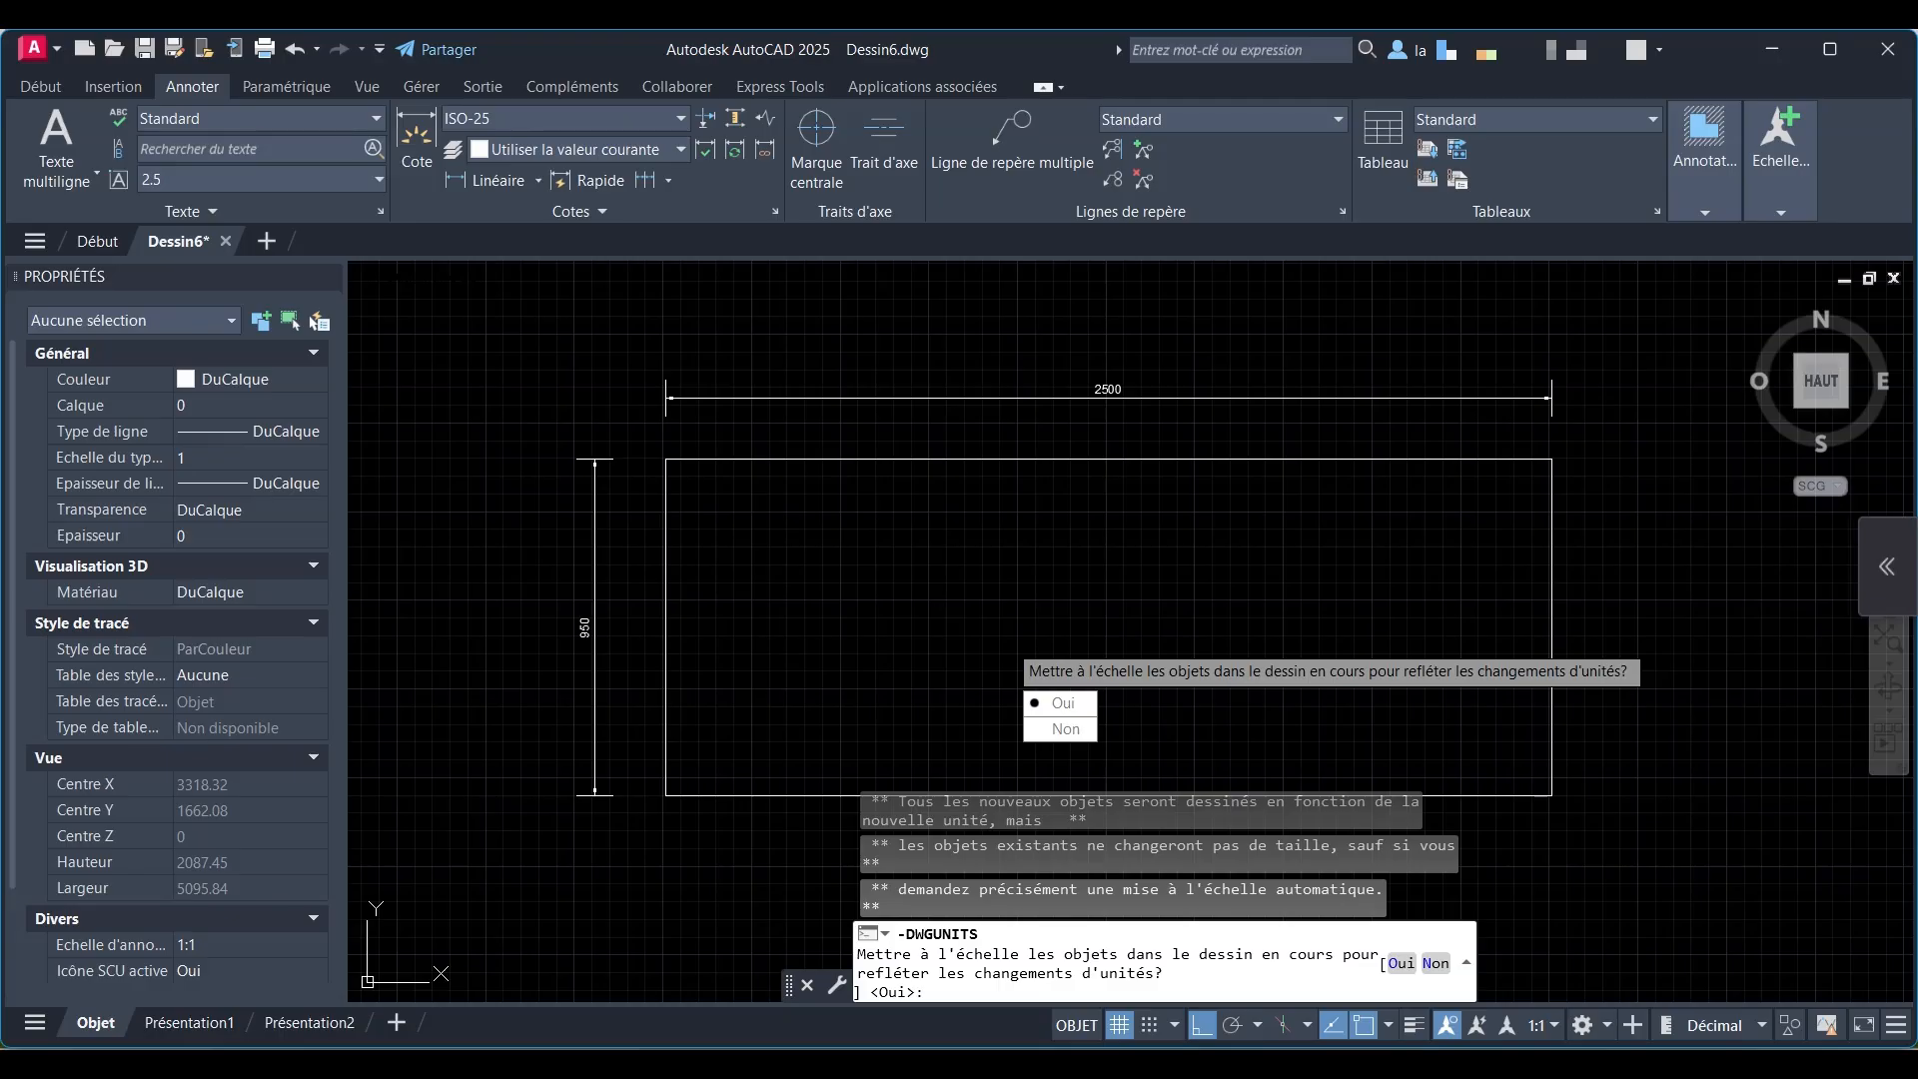
type("O")
key("Return")
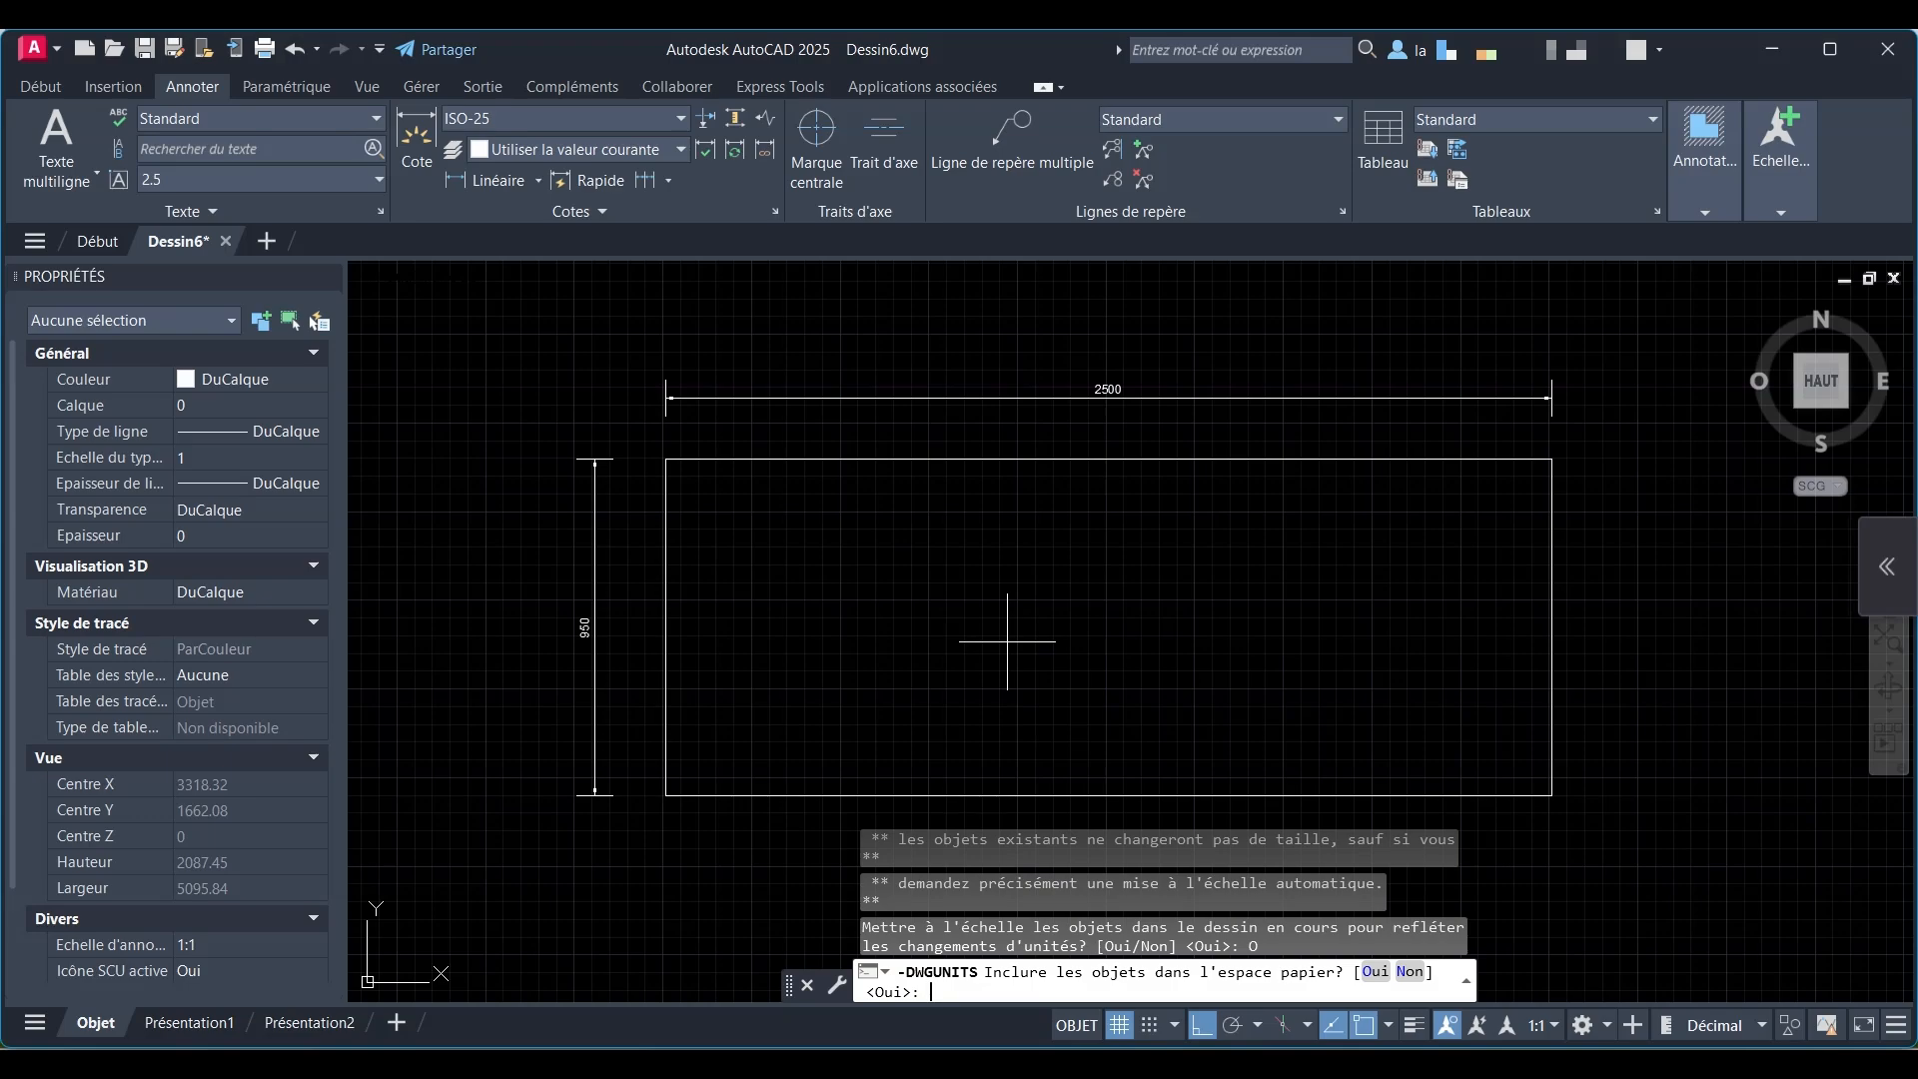
type("N")
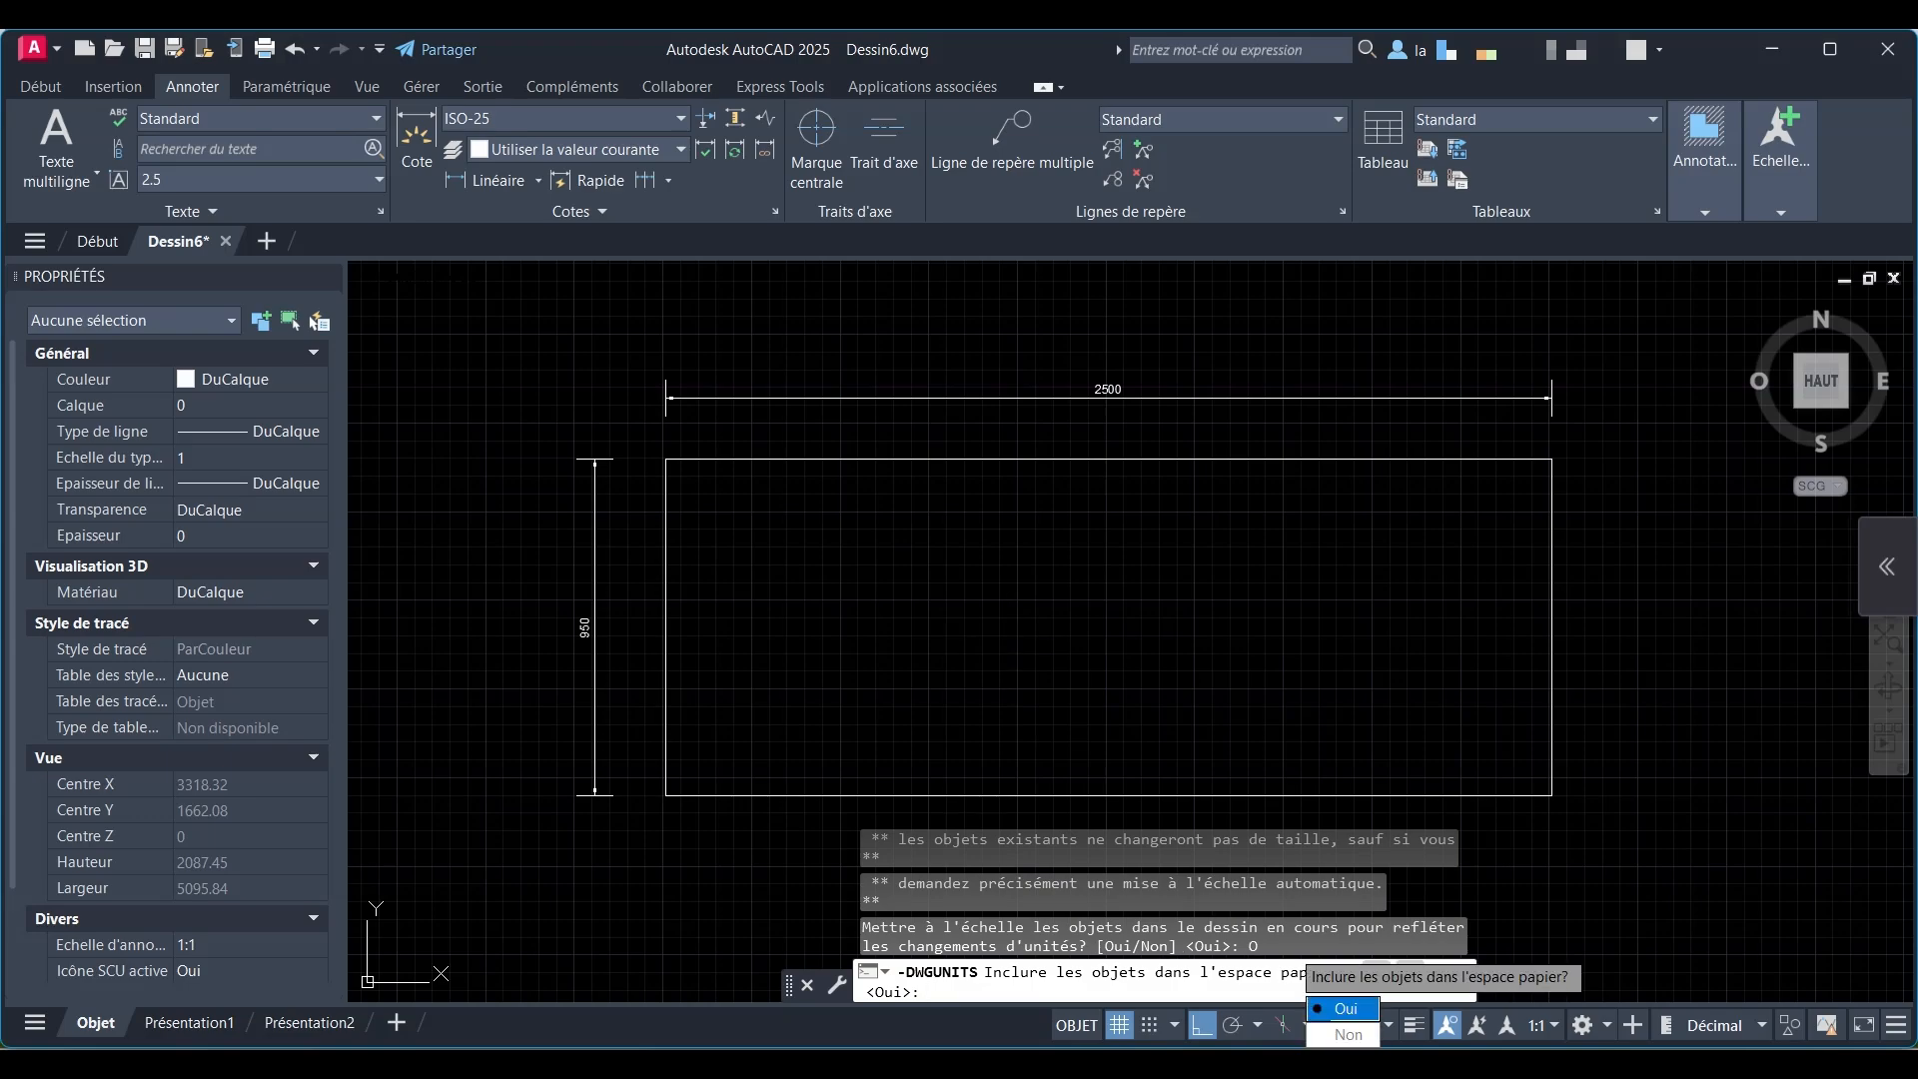
key("Return")
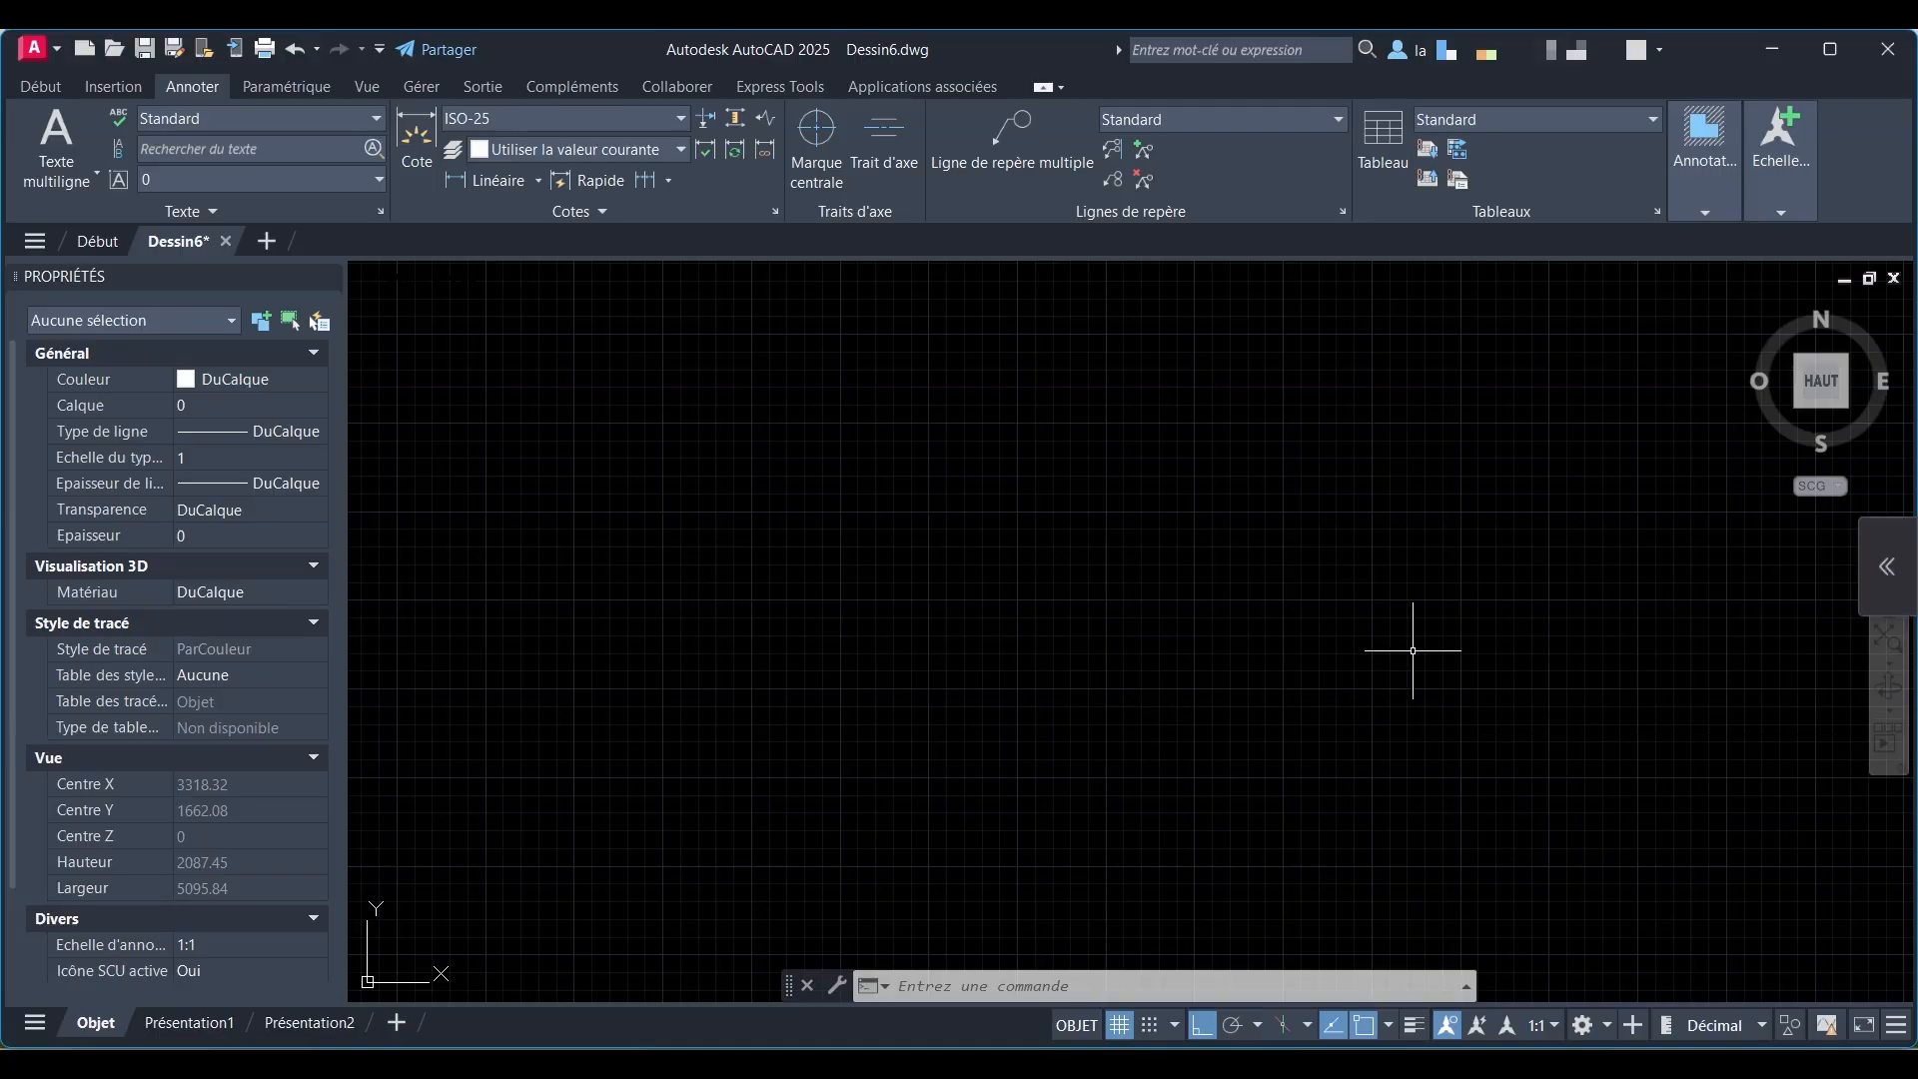
Step: Fit the whole rescaled drawing in view and examine the rectangle's width and height dimensions closely
type("ZOOM")
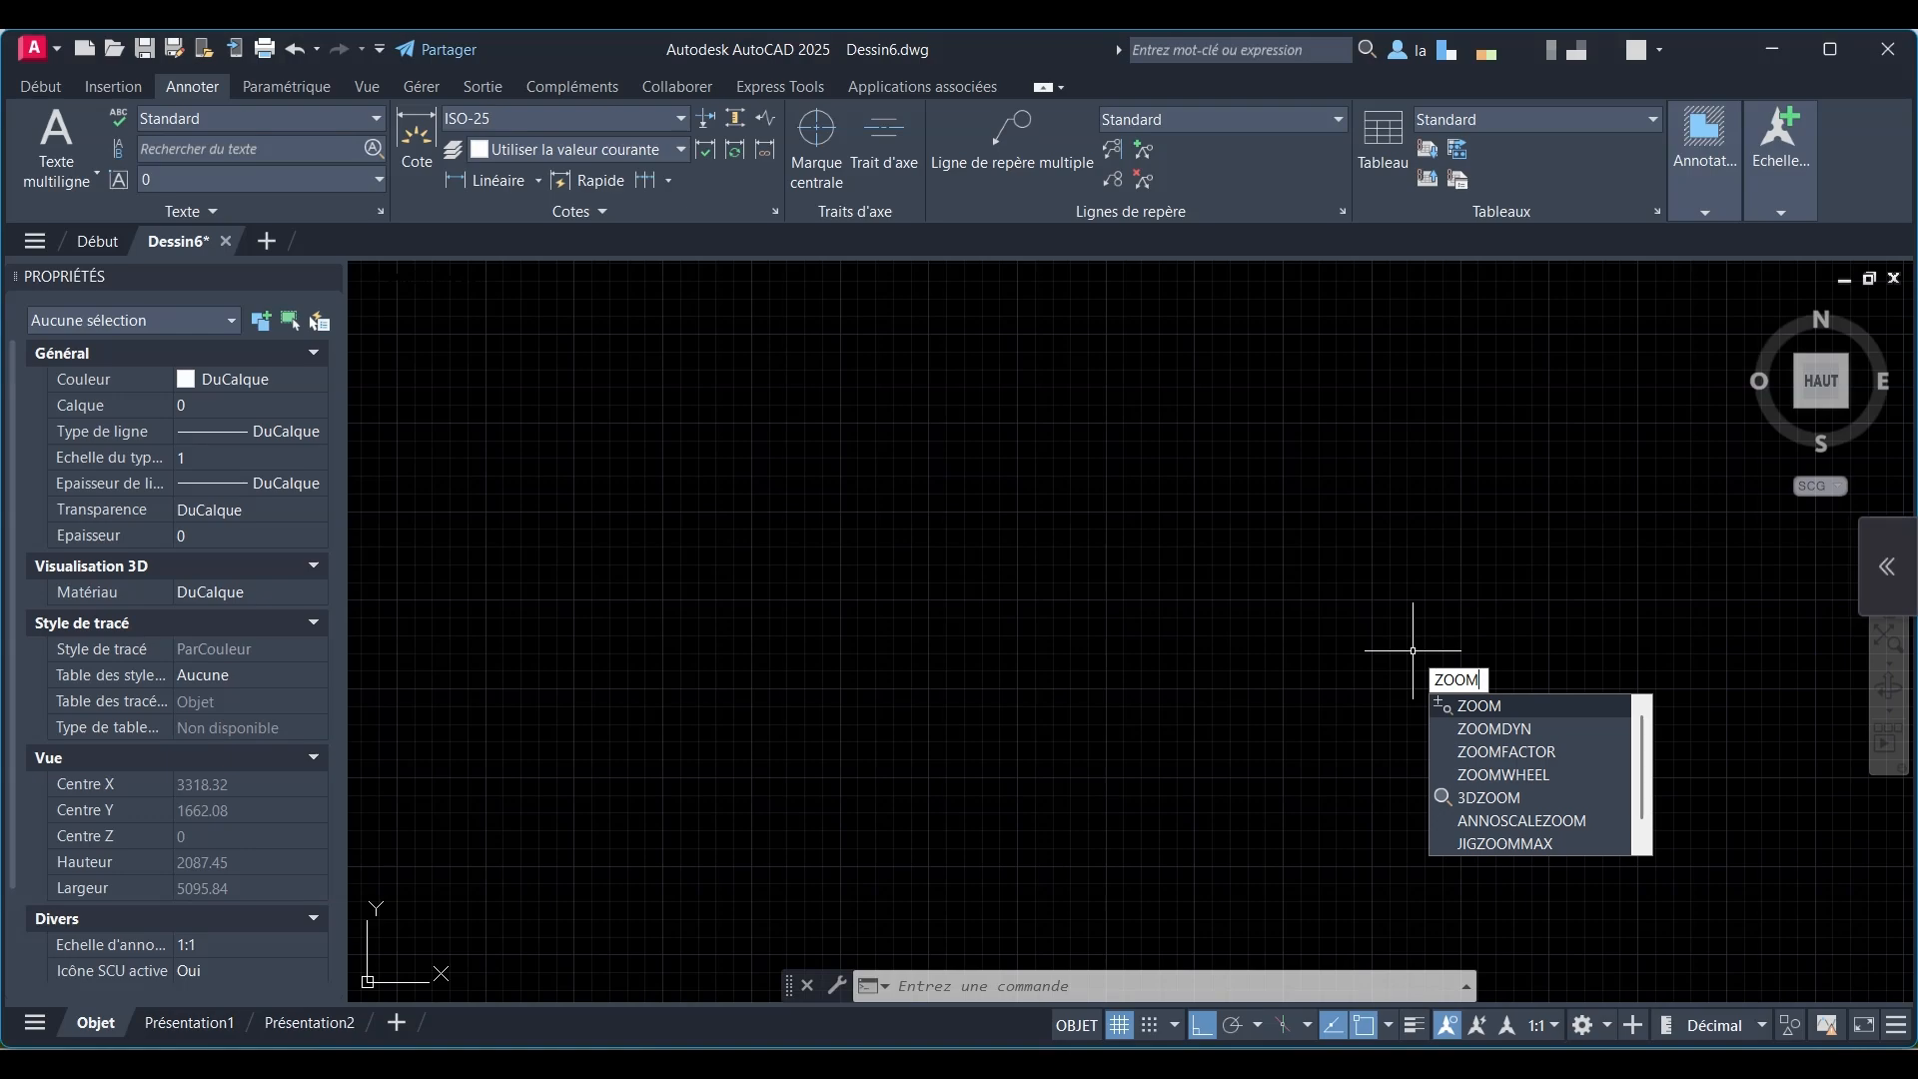
key("Return")
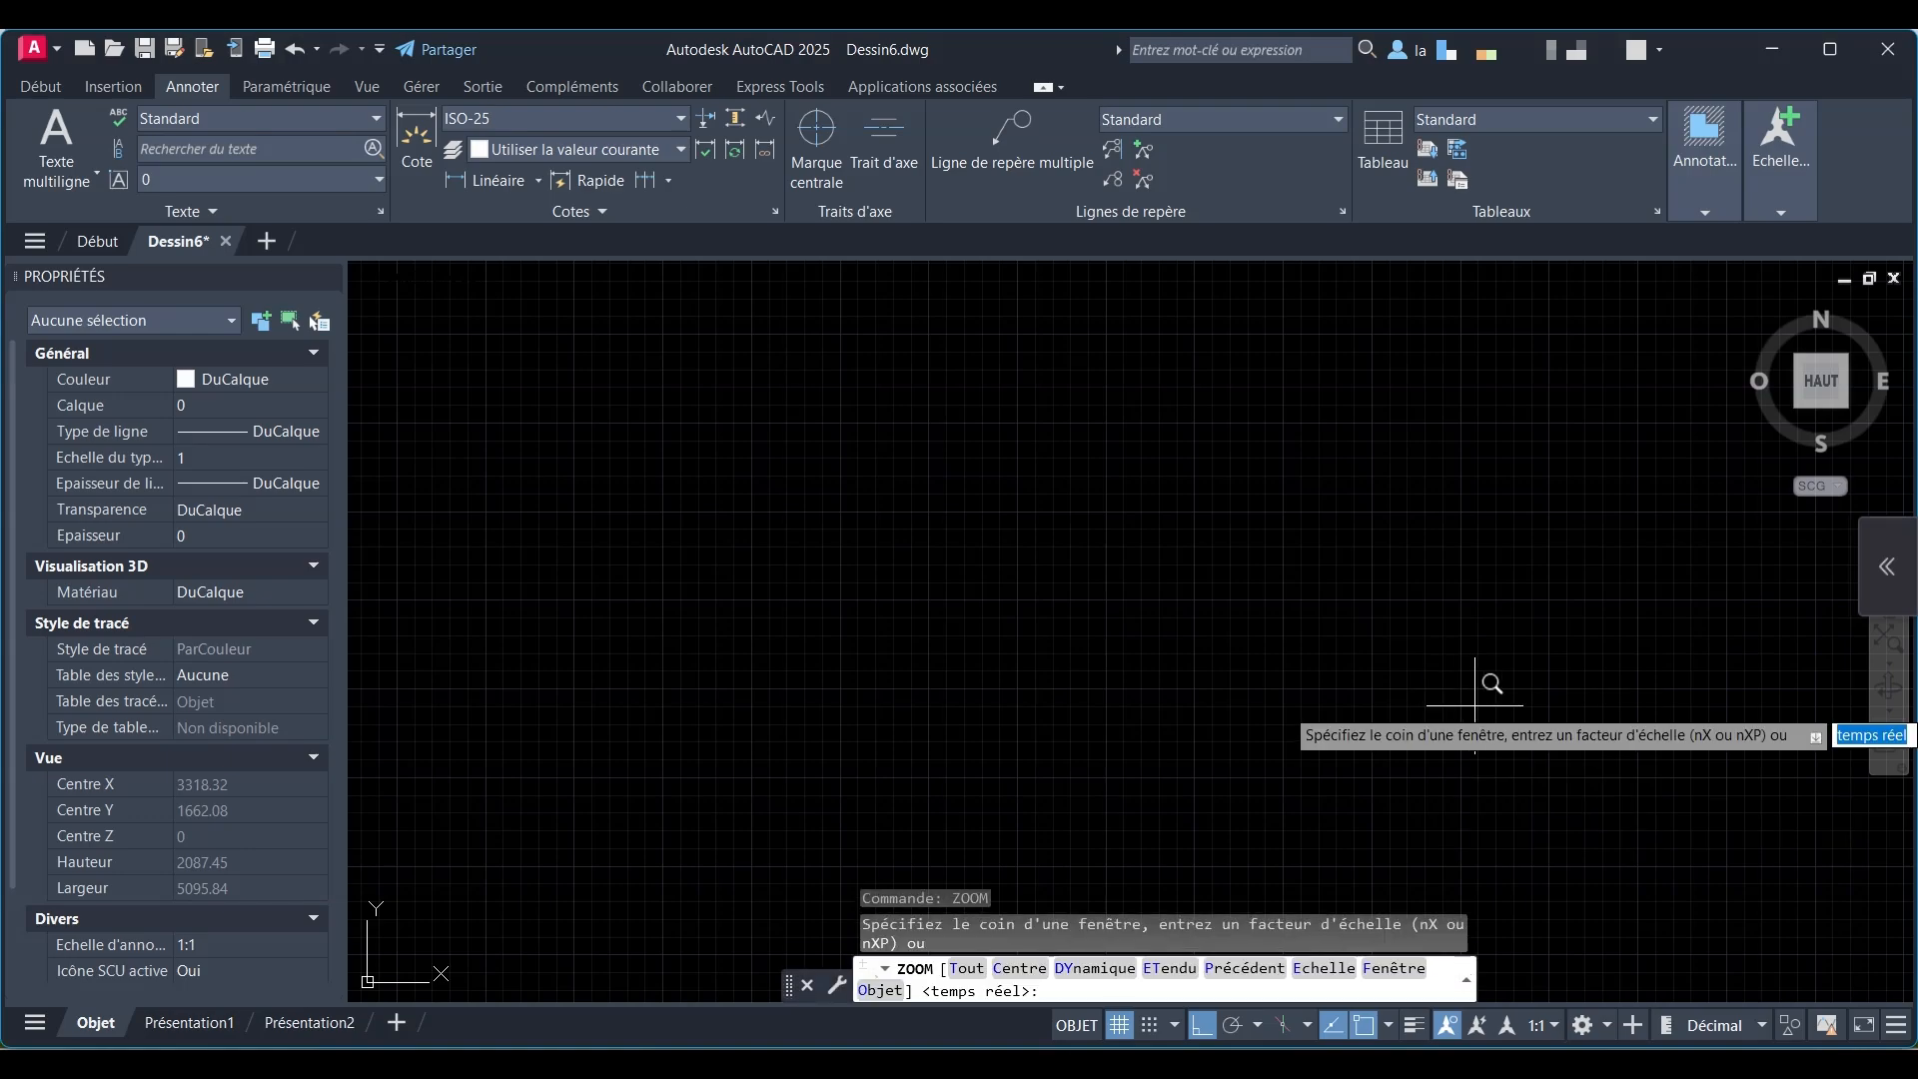
scroll(1309, 690, "down", 2)
key("Escape")
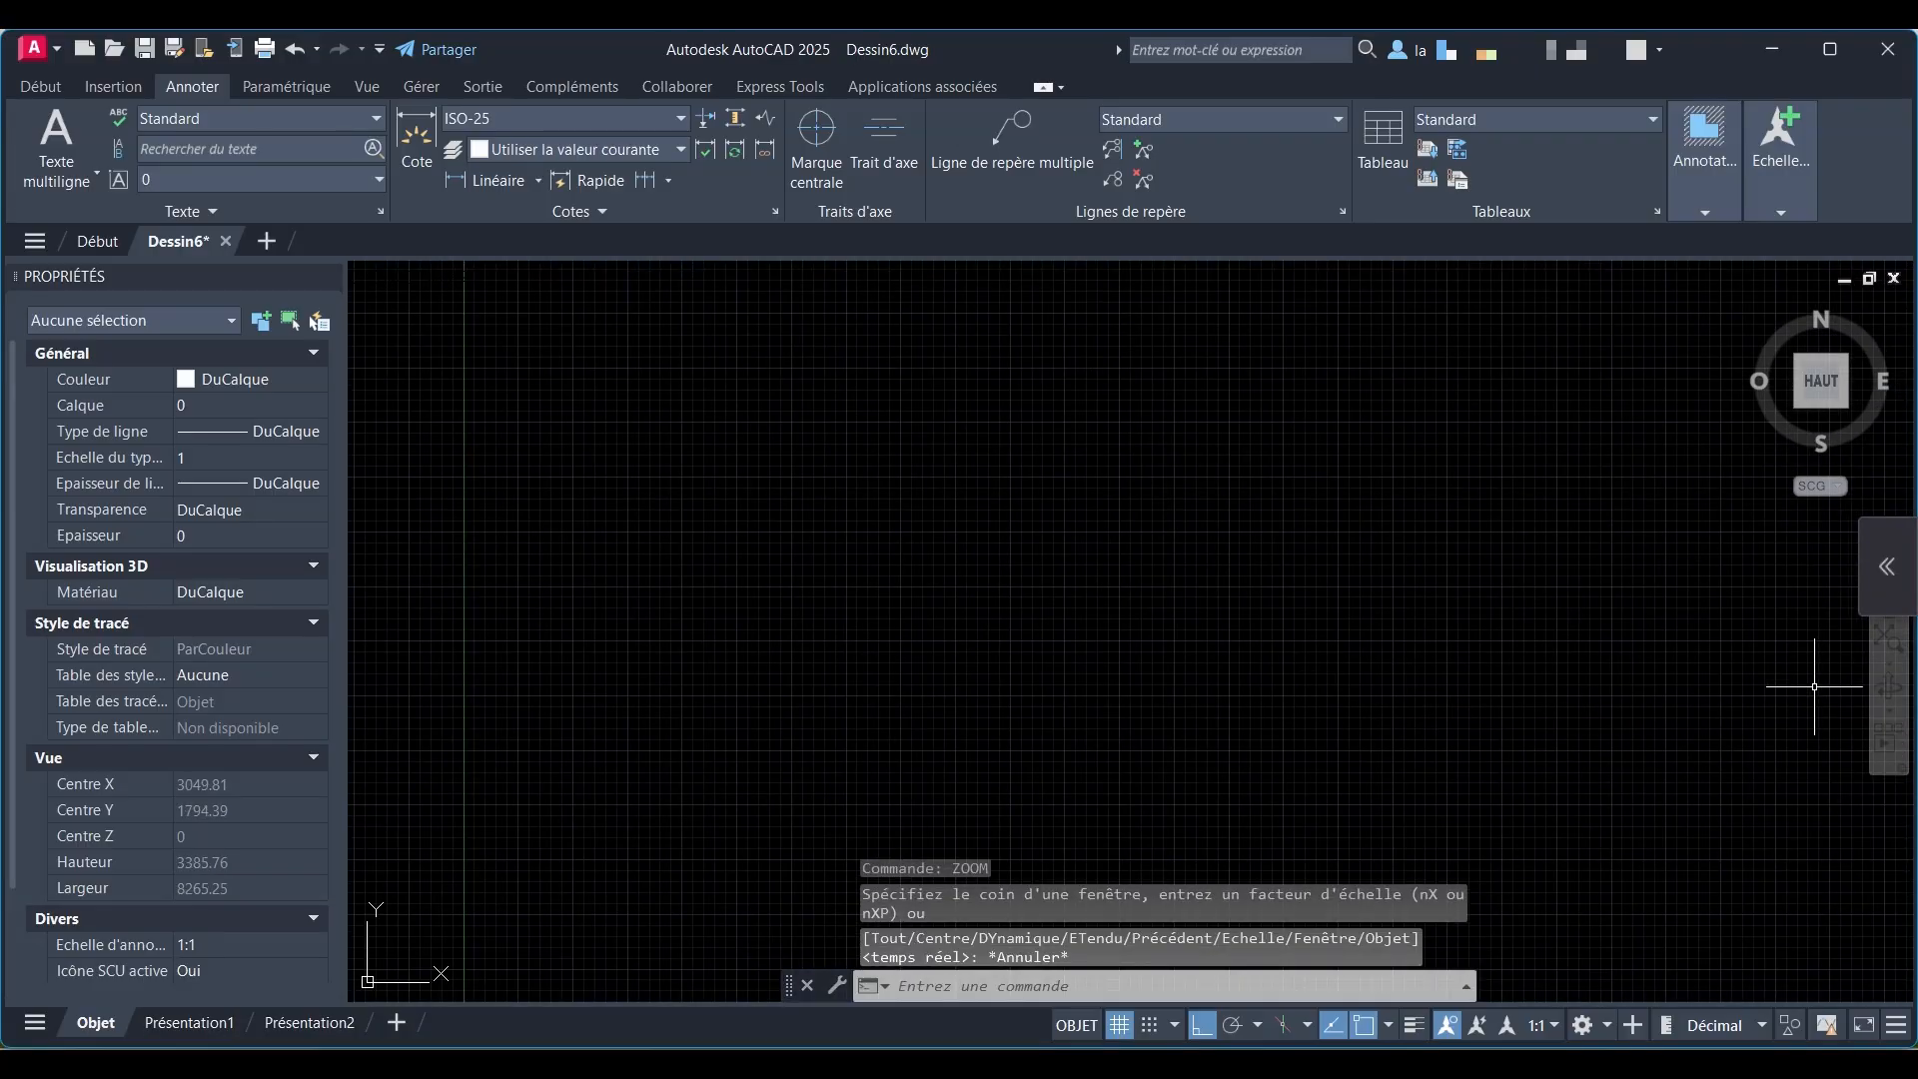
left_click(1888, 642)
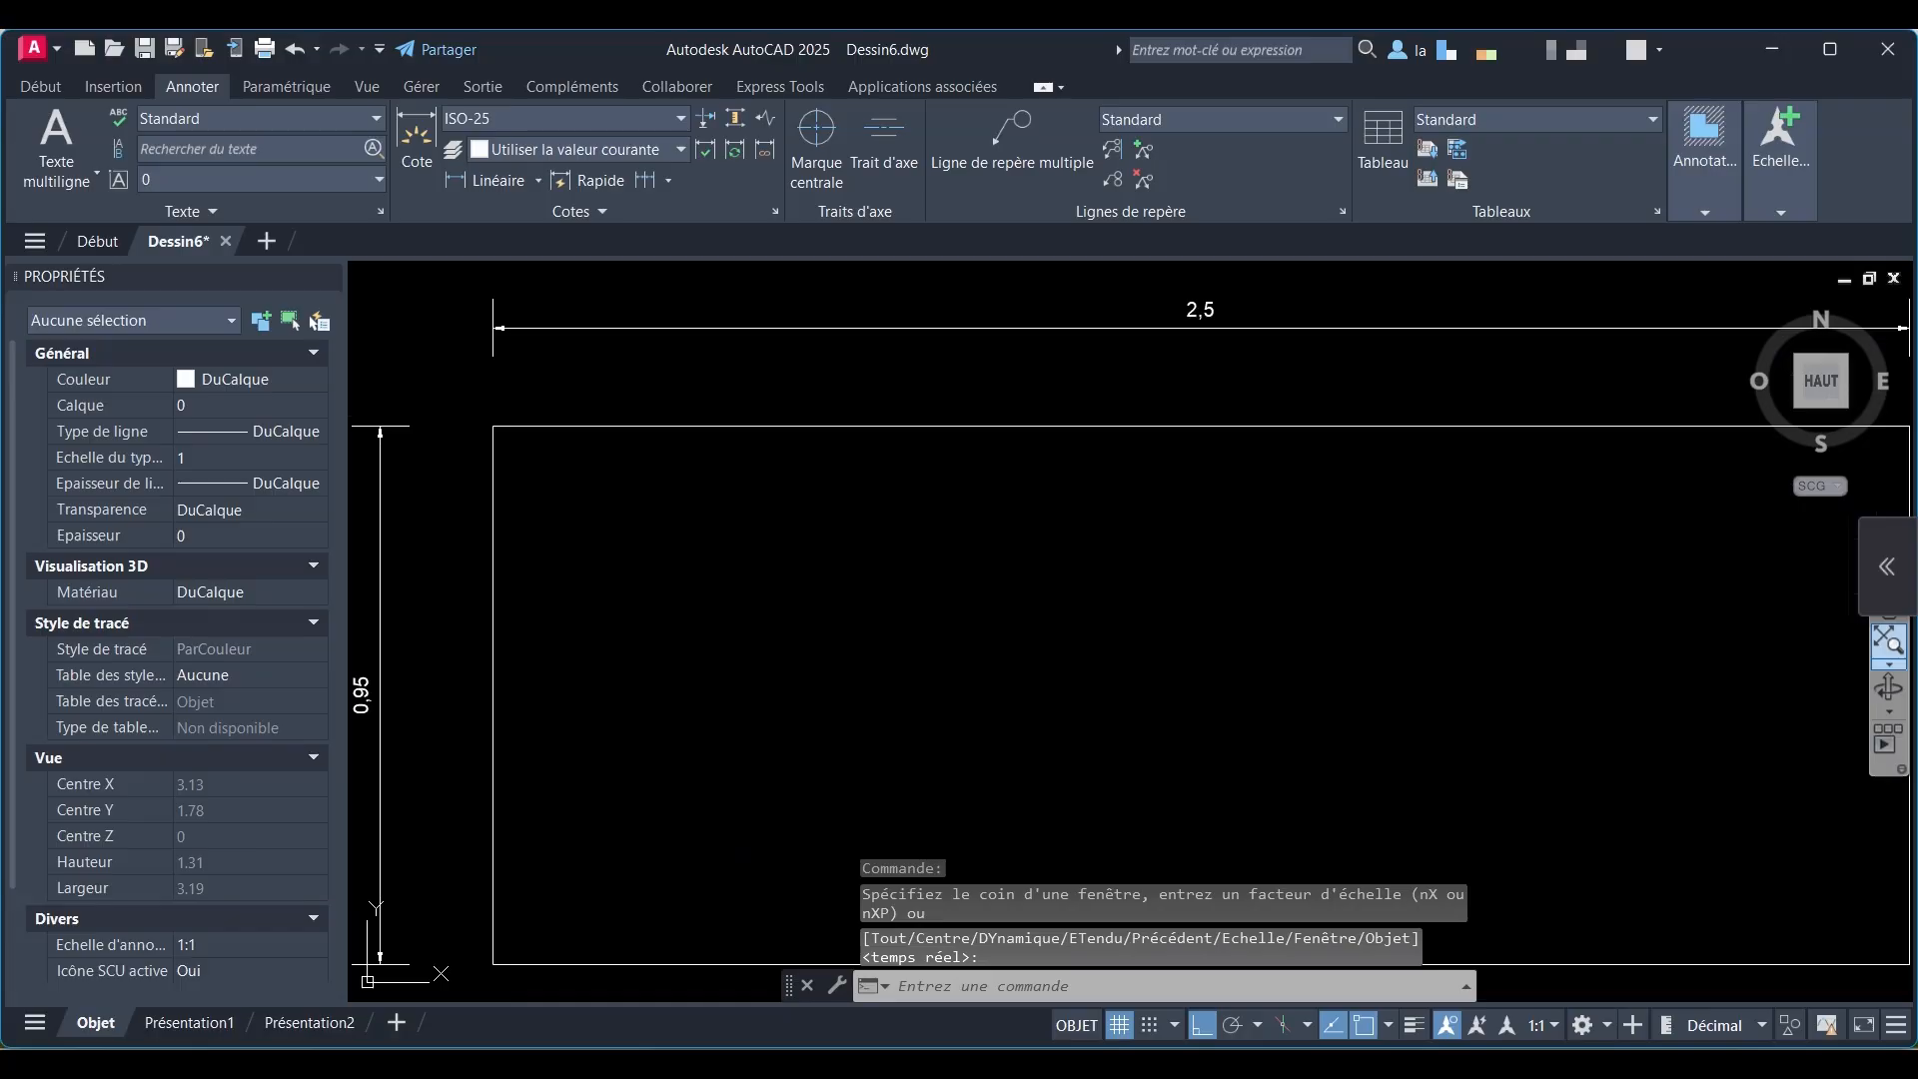
scroll(856, 520, "down", 2)
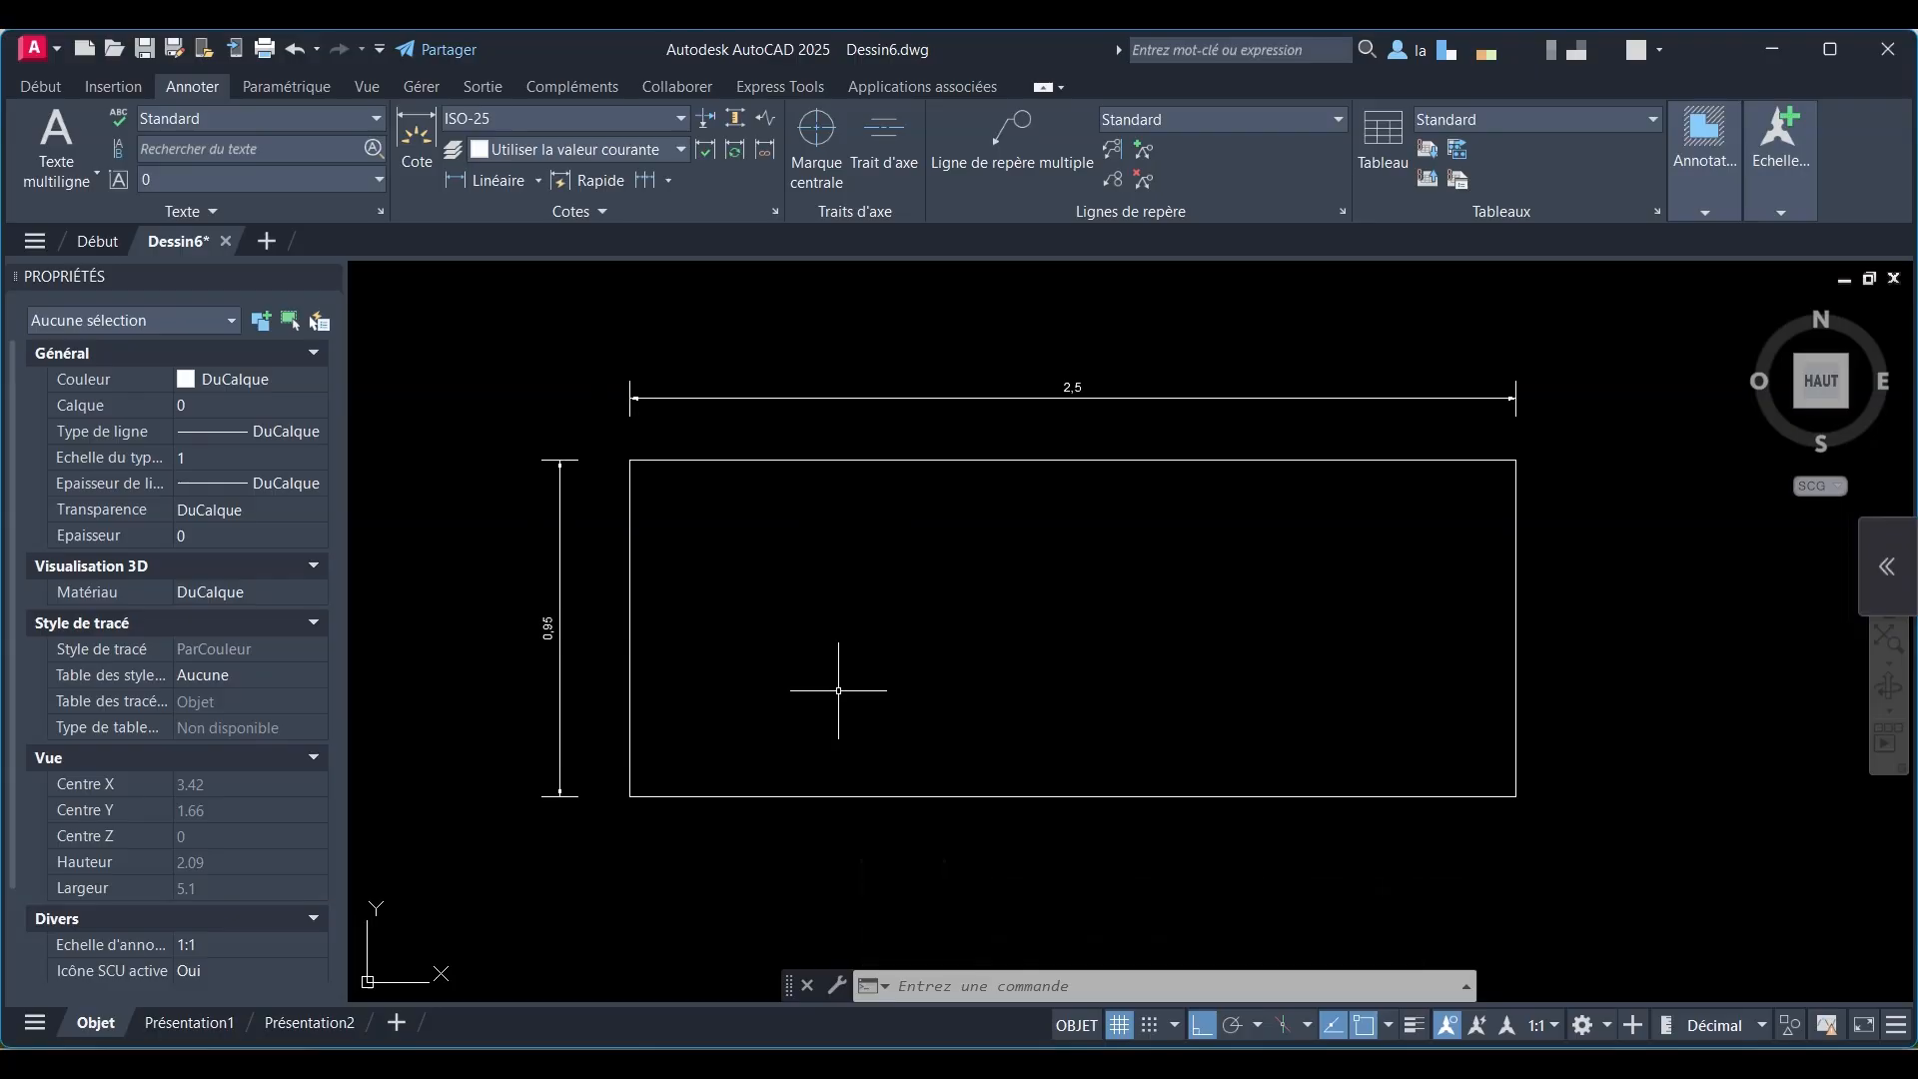
scroll(1074, 385, "up", 8)
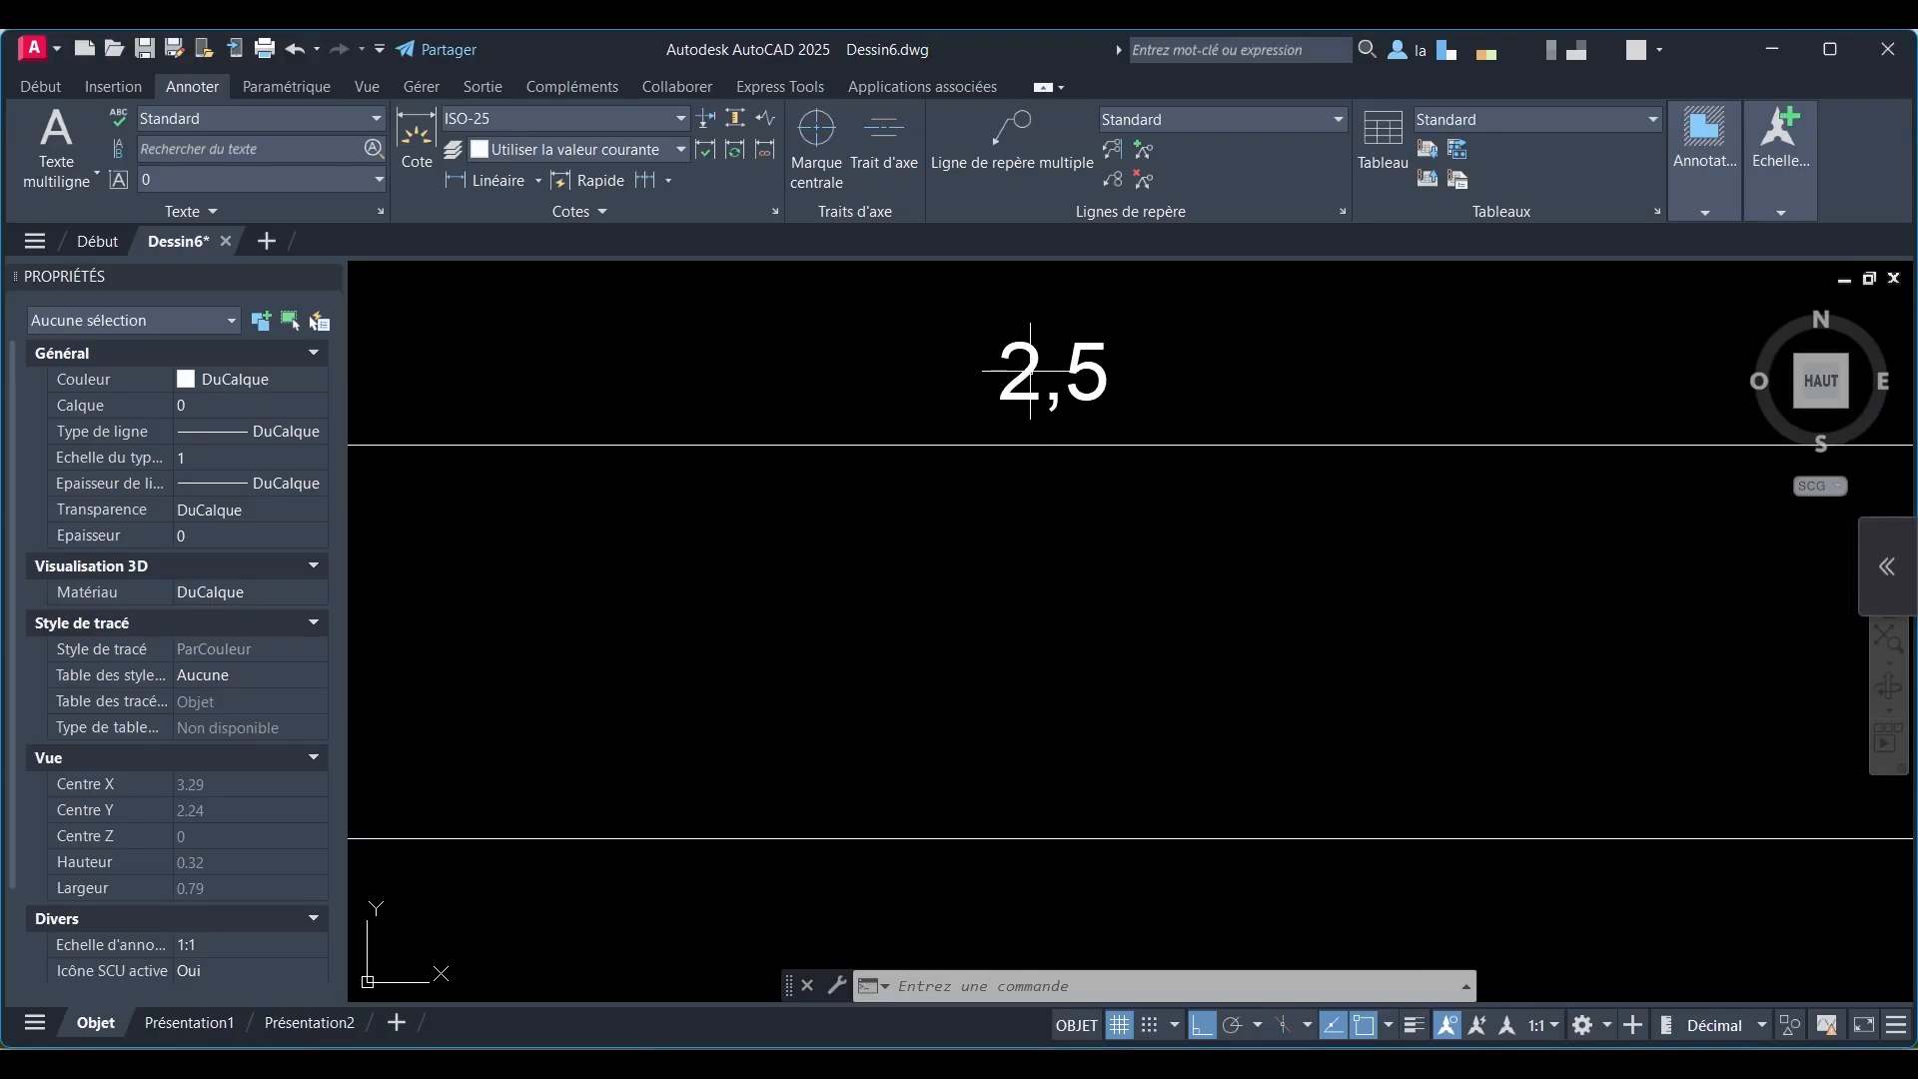
scroll(1268, 363, "down", 5)
scroll(1203, 384, "up", 3)
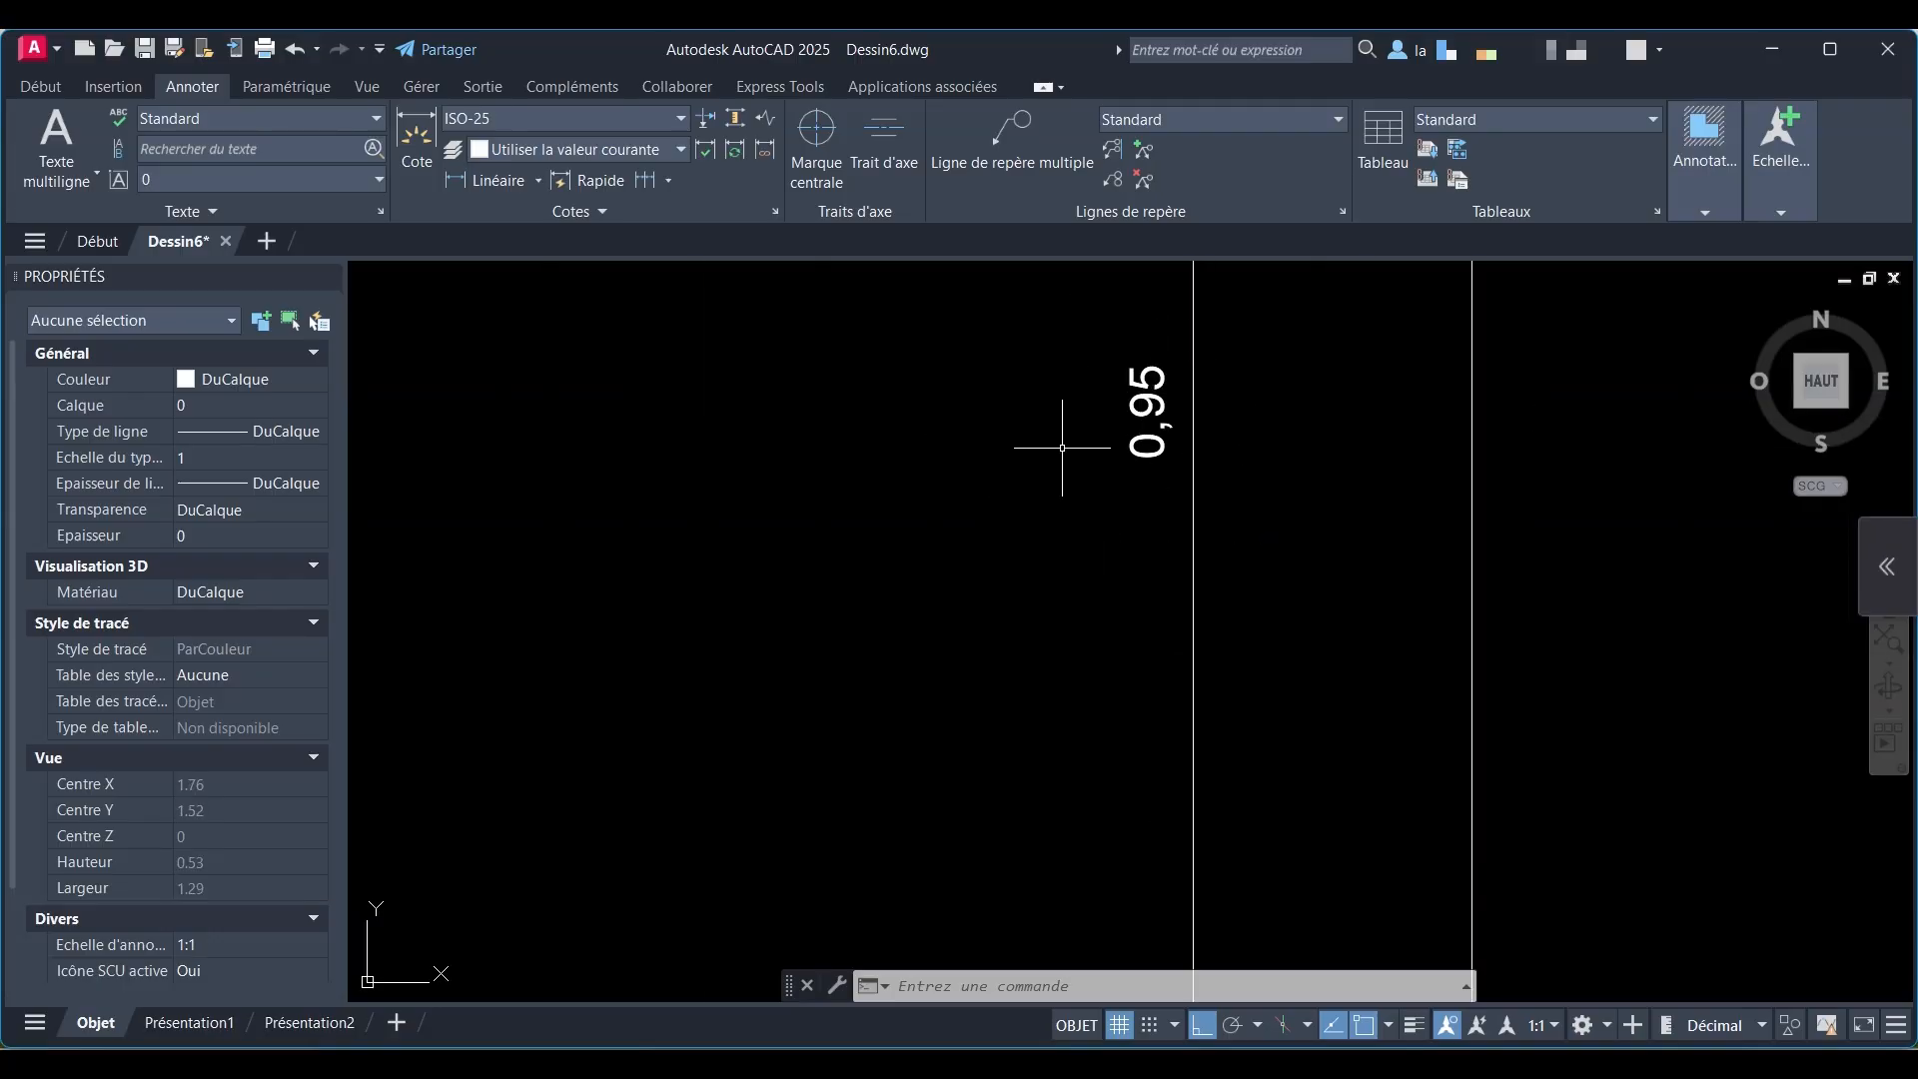
scroll(651, 613, "down", 3)
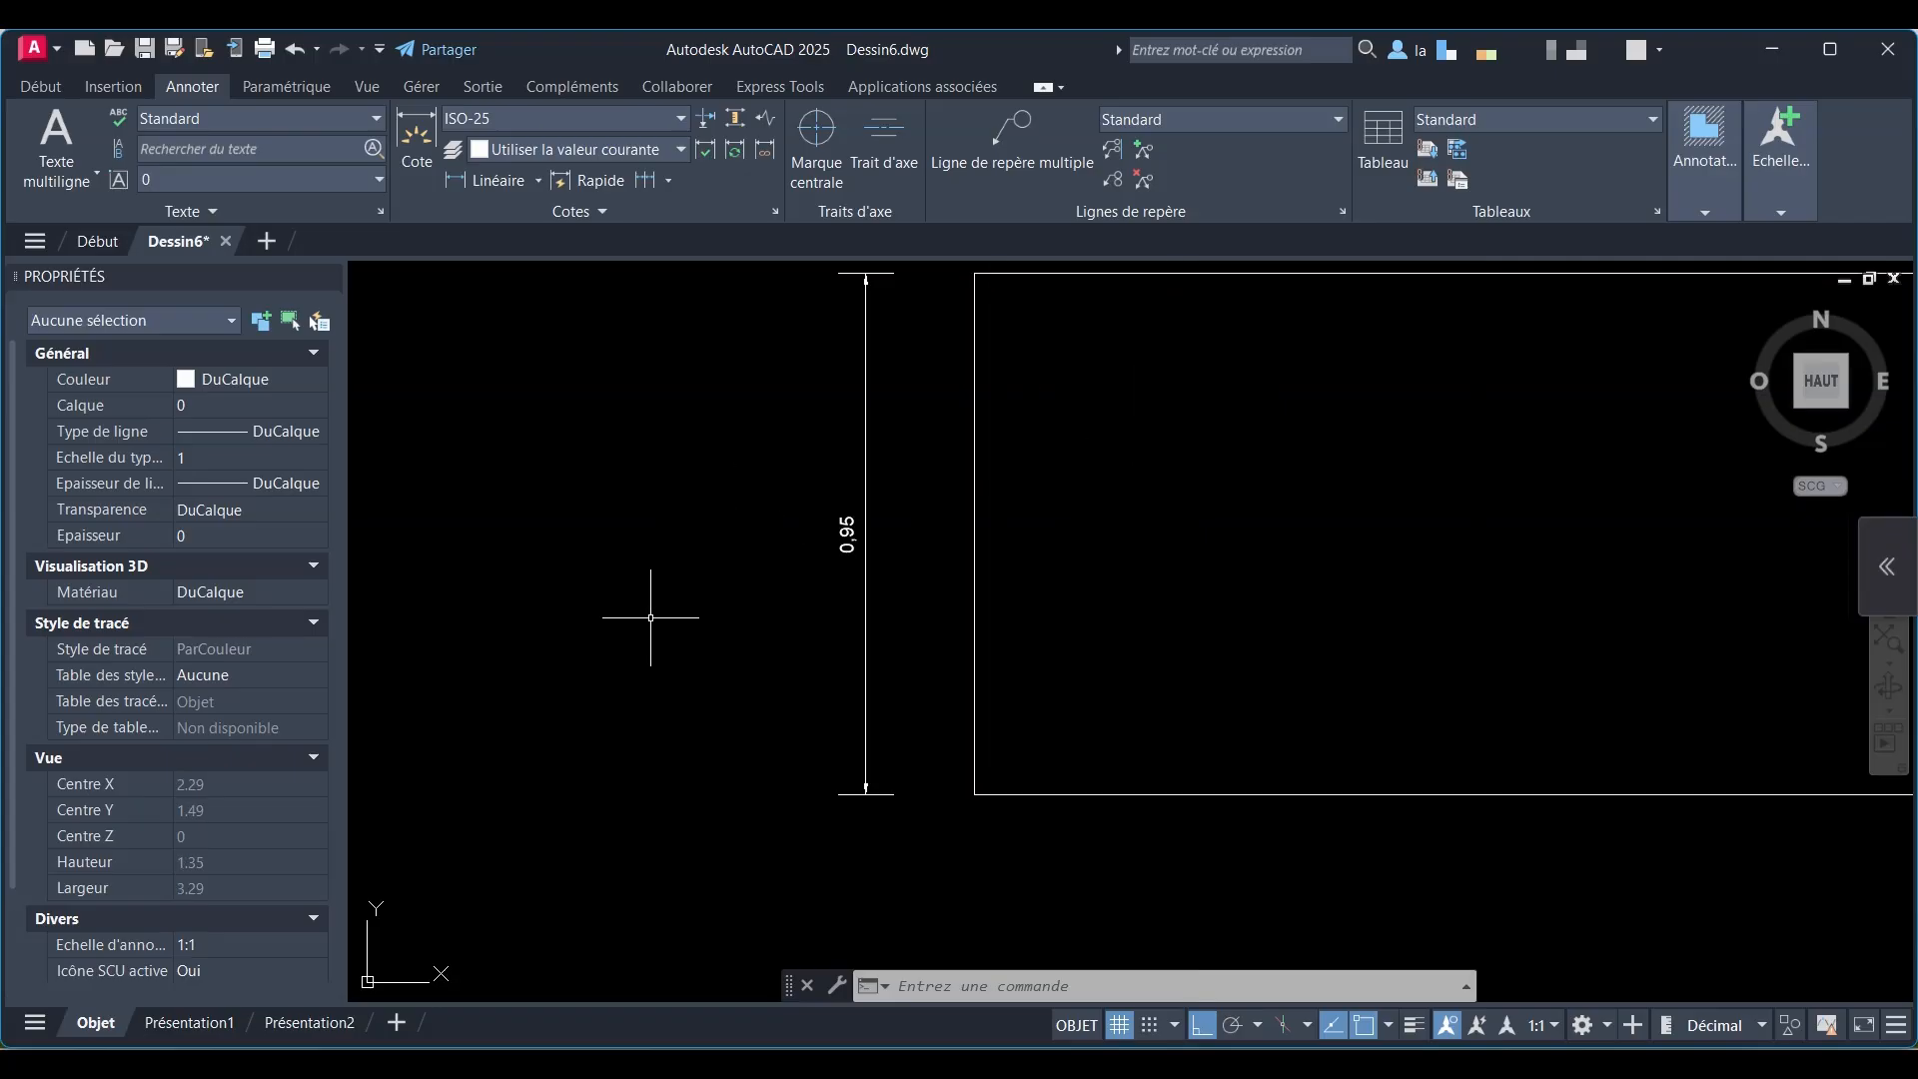
scroll(548, 686, "down", 3)
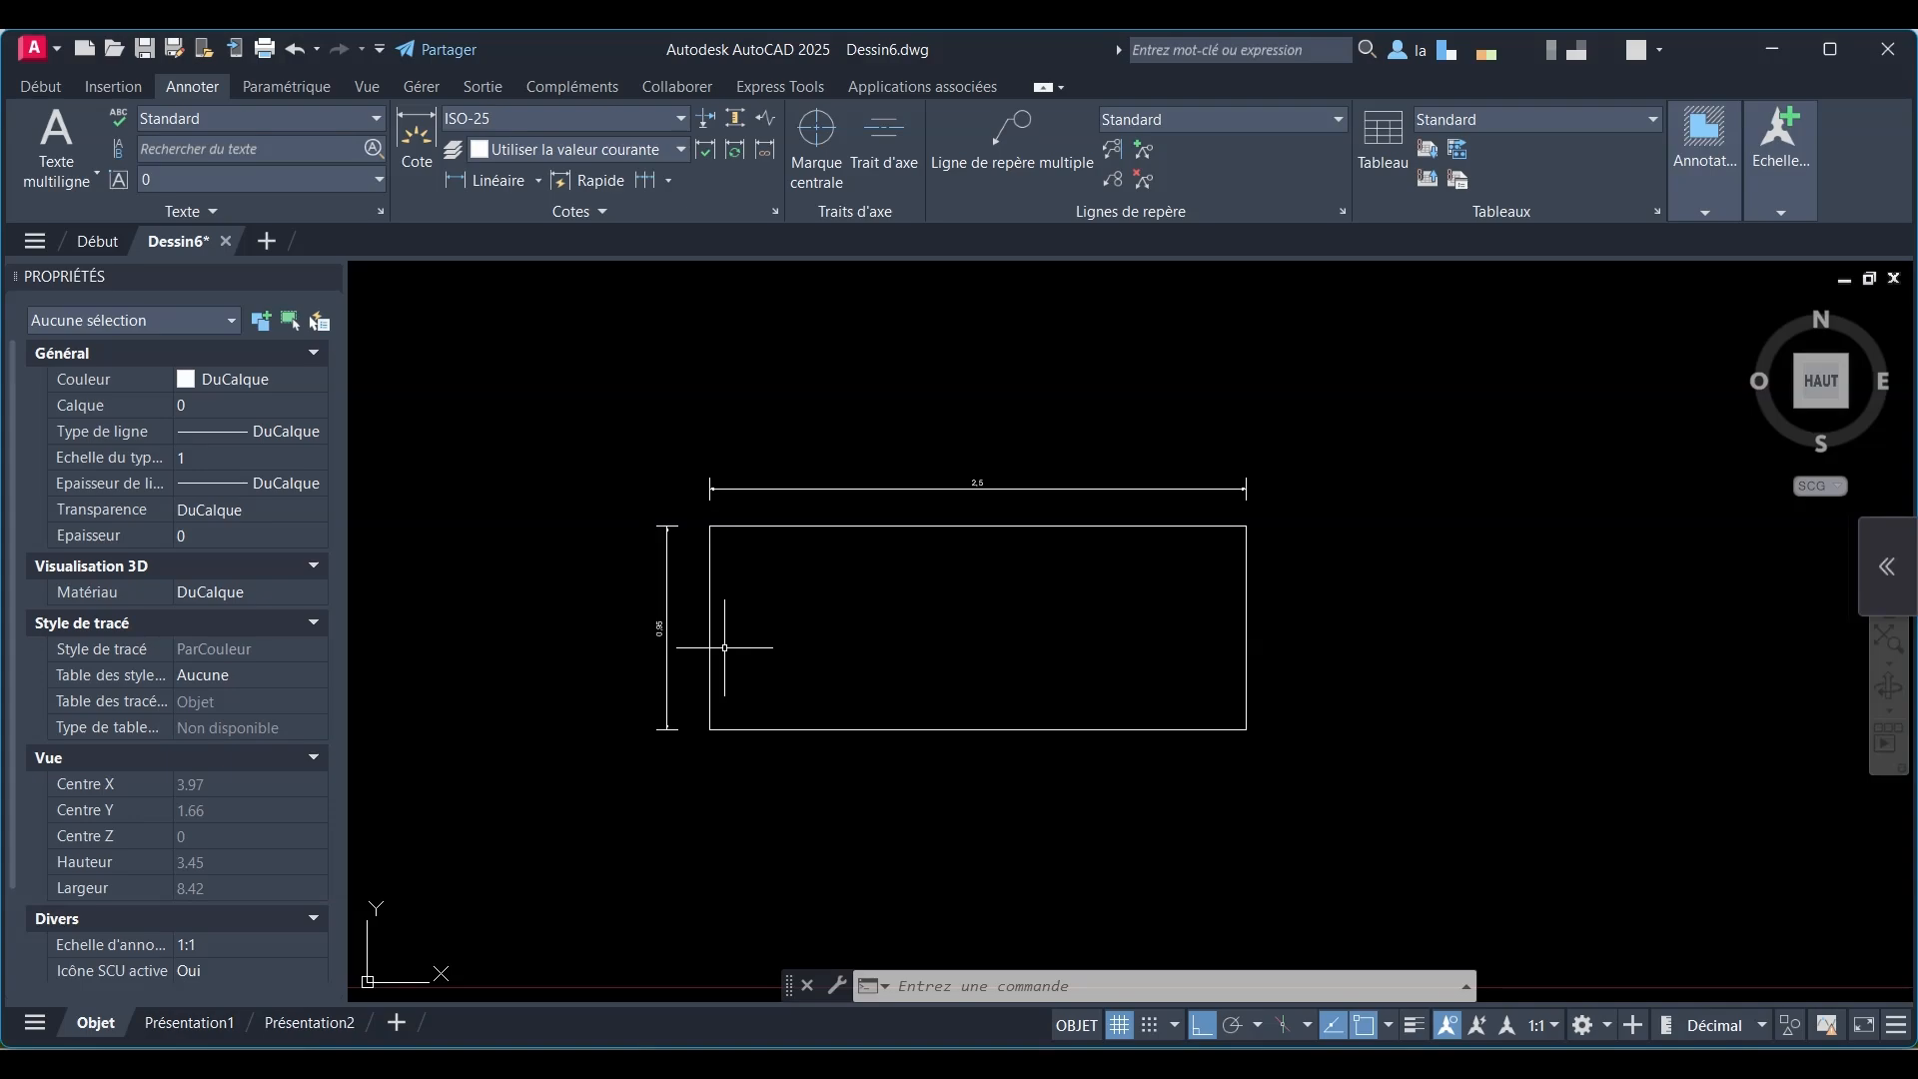
scroll(828, 571, "up", 2)
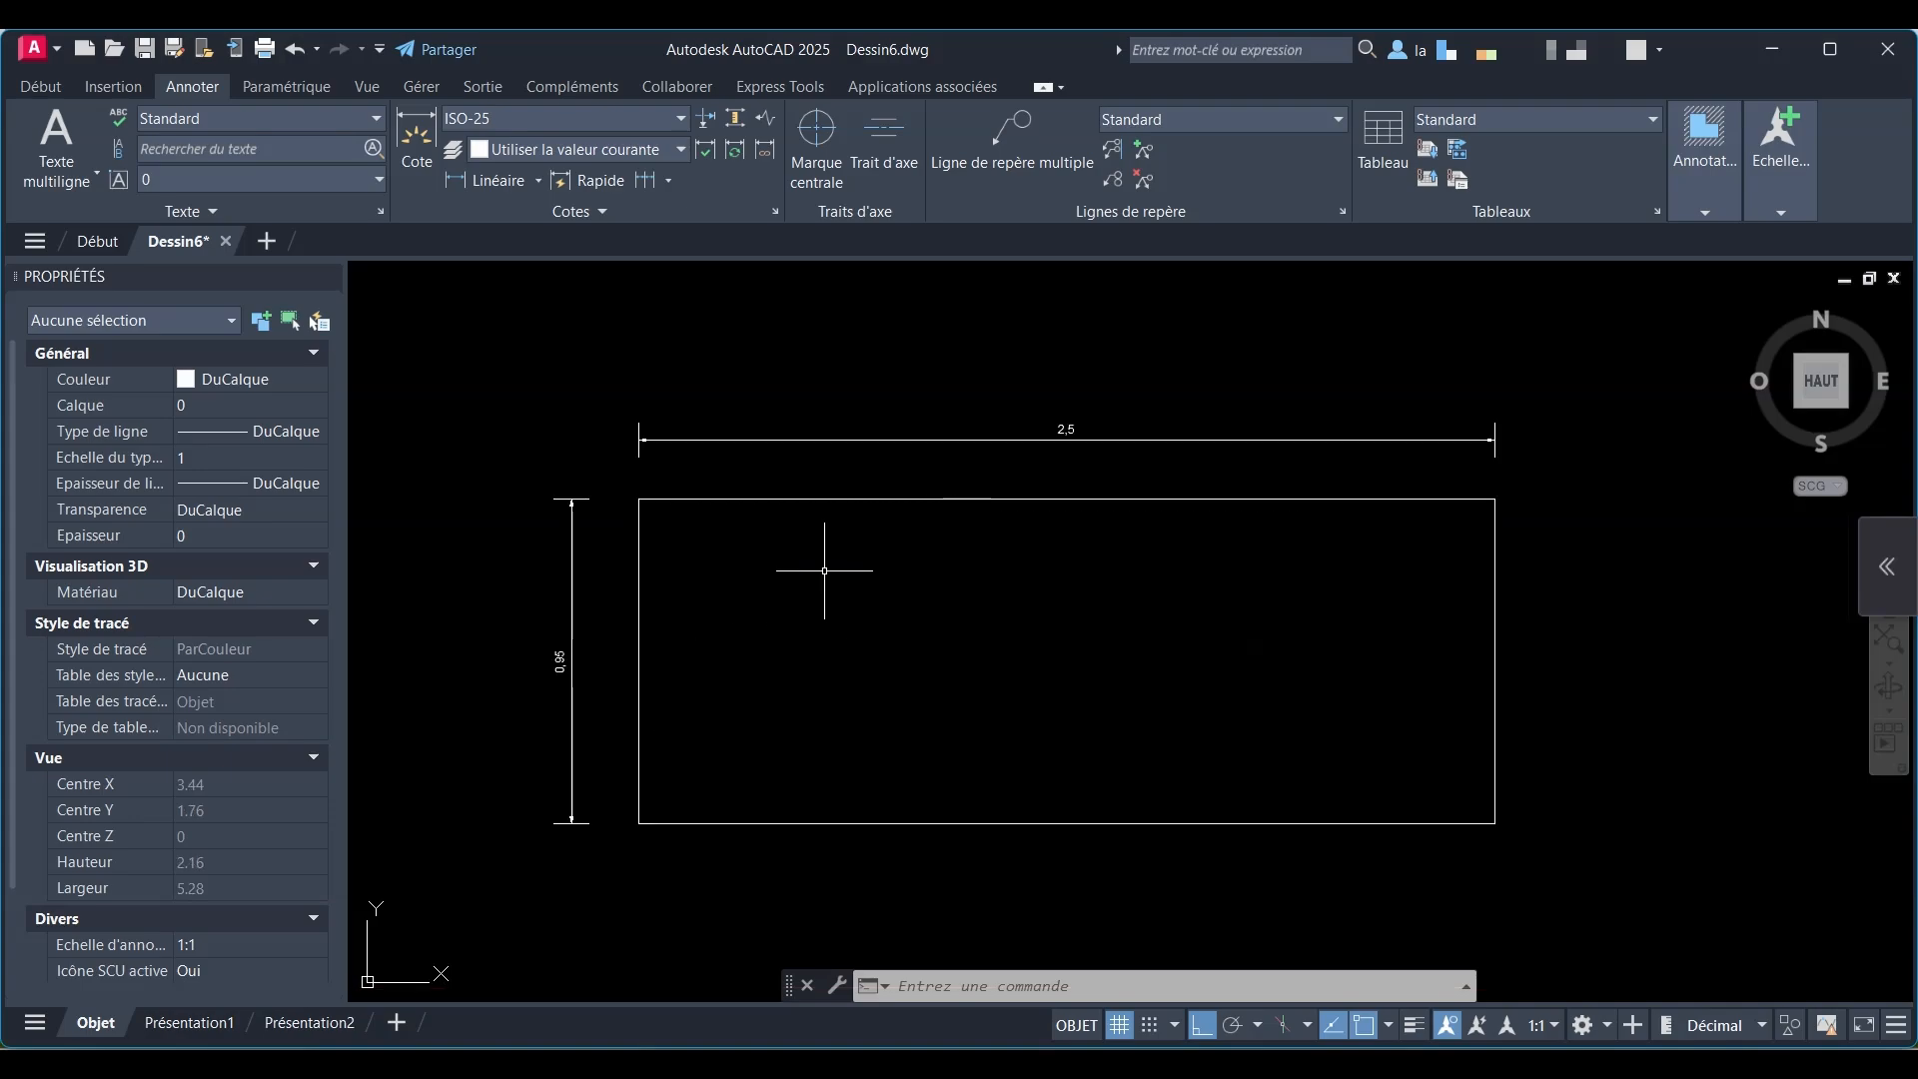
Step: Check the rectangle's left edge length with a temporary line from its upper-left corner, leaving no line drawn
left_click(40, 86)
left_click(33, 140)
left_click(640, 498)
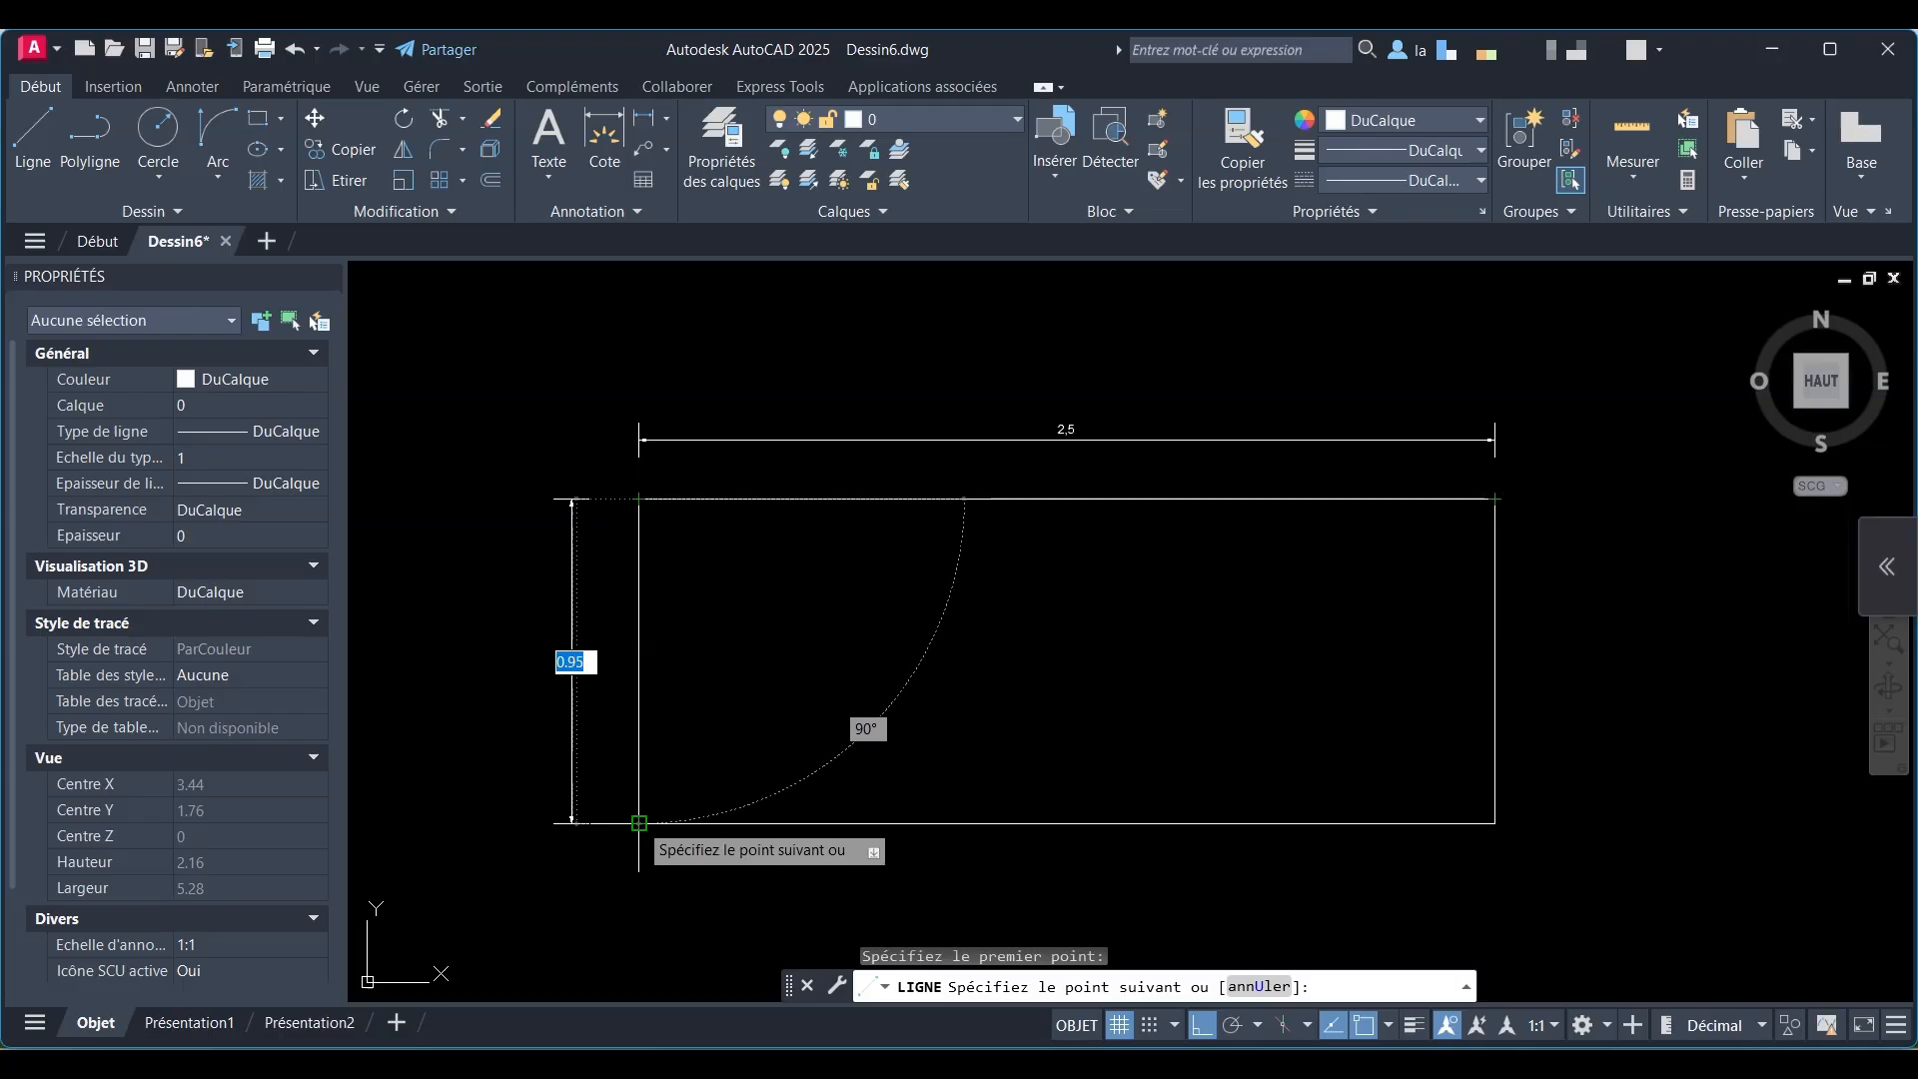
key("Escape")
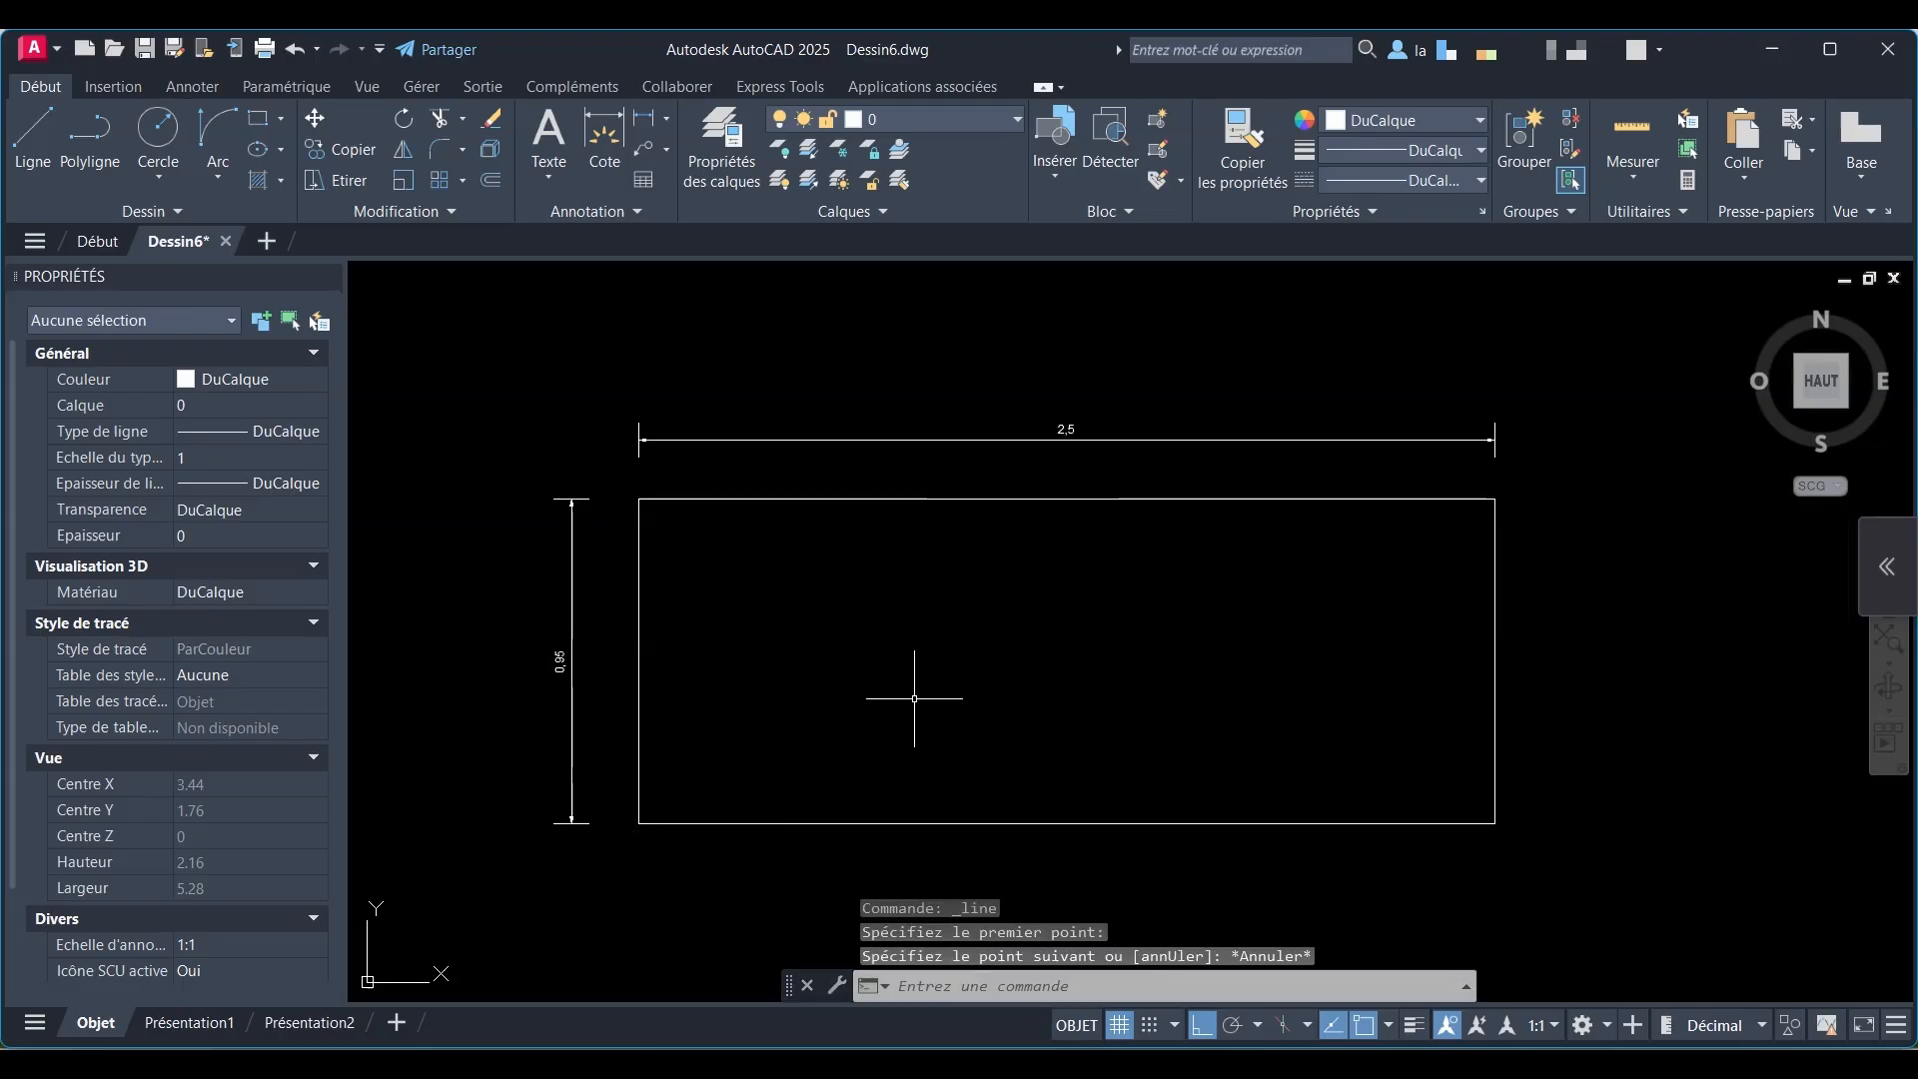
type("units")
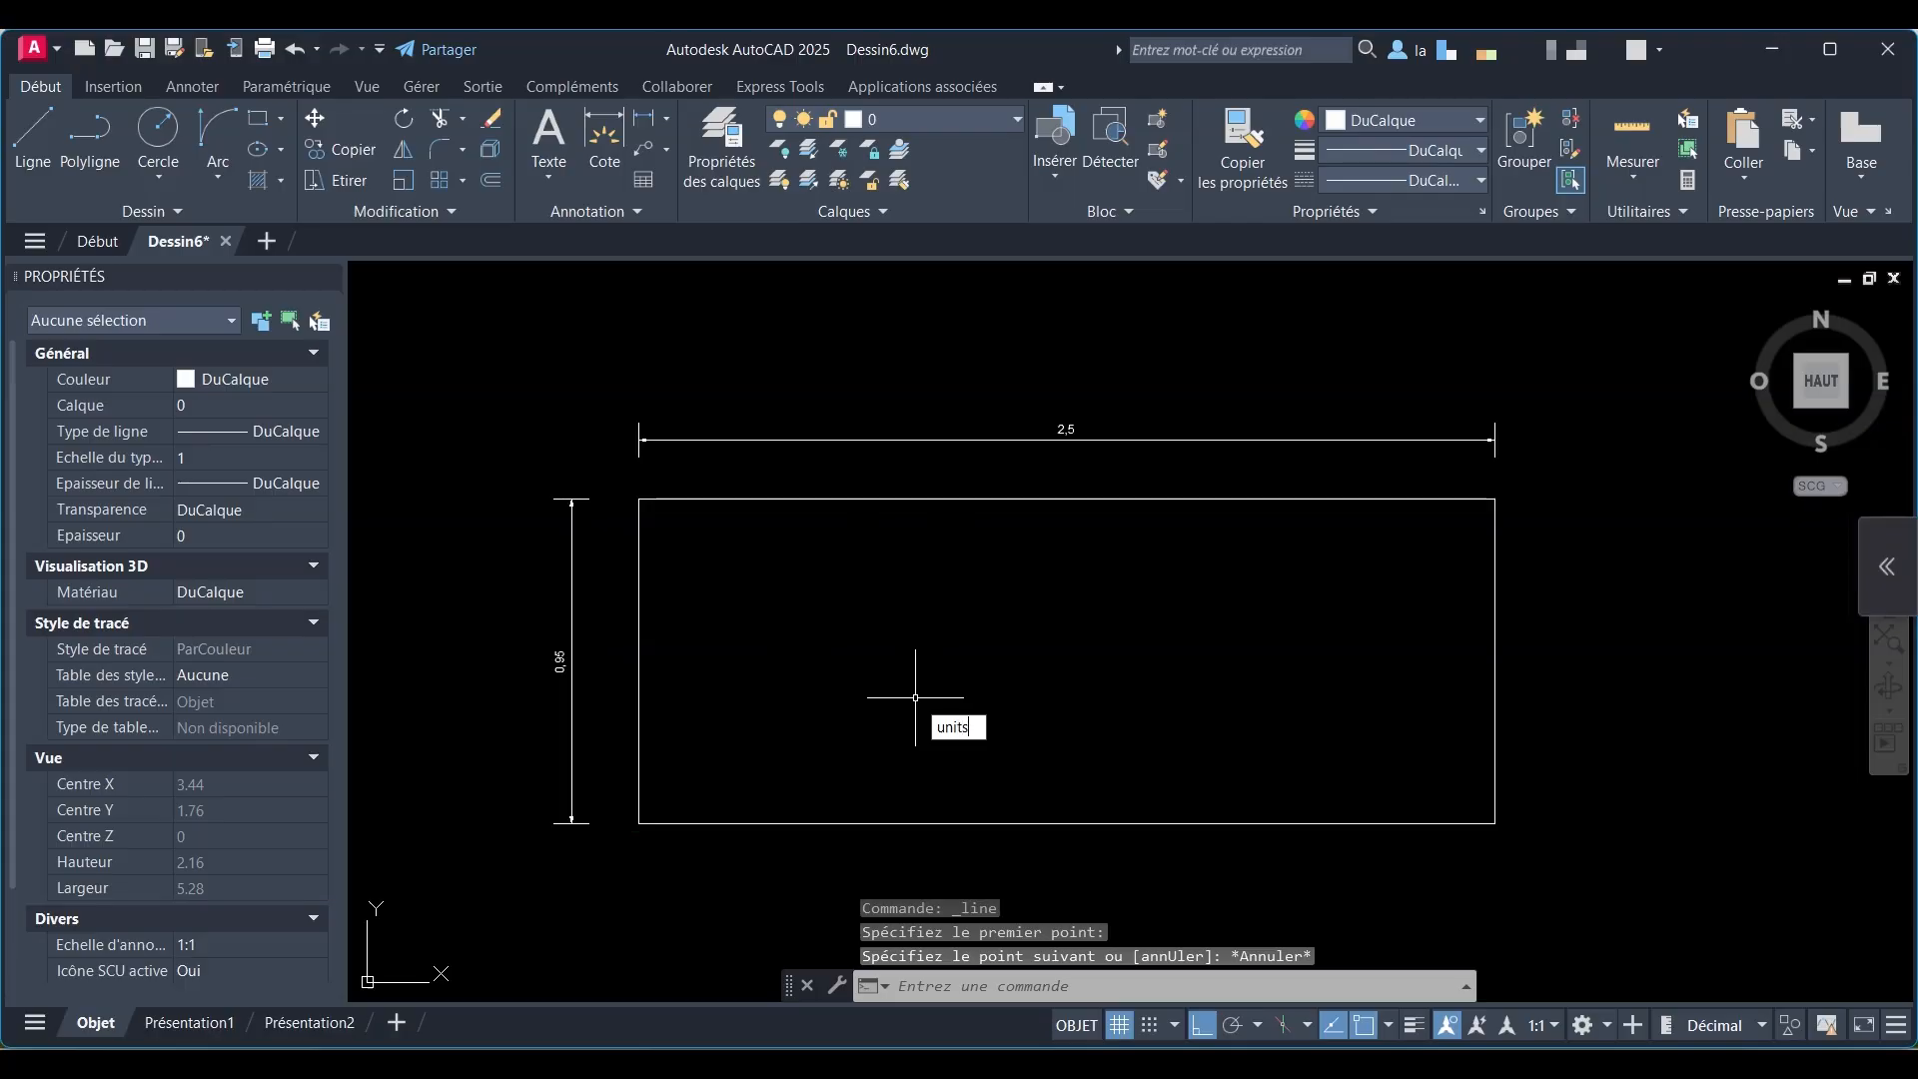
key("Return")
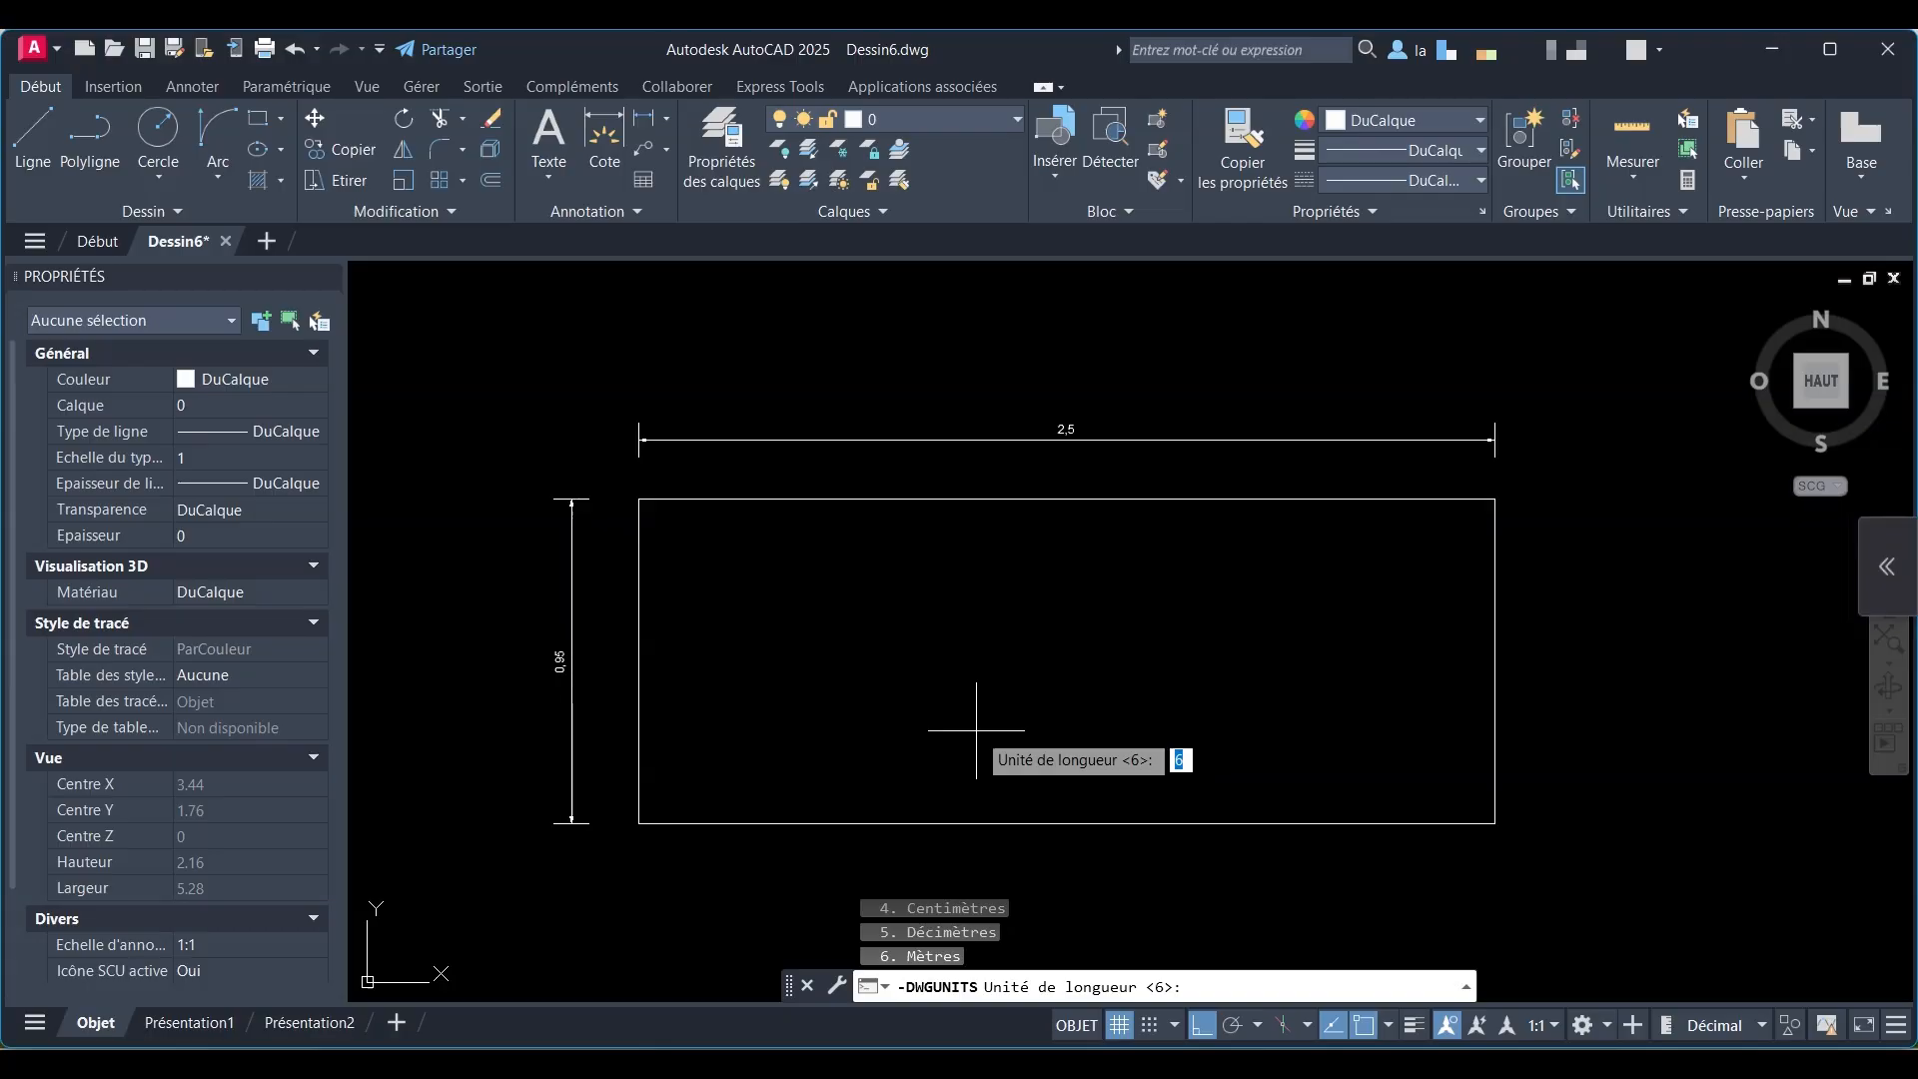
key("Escape")
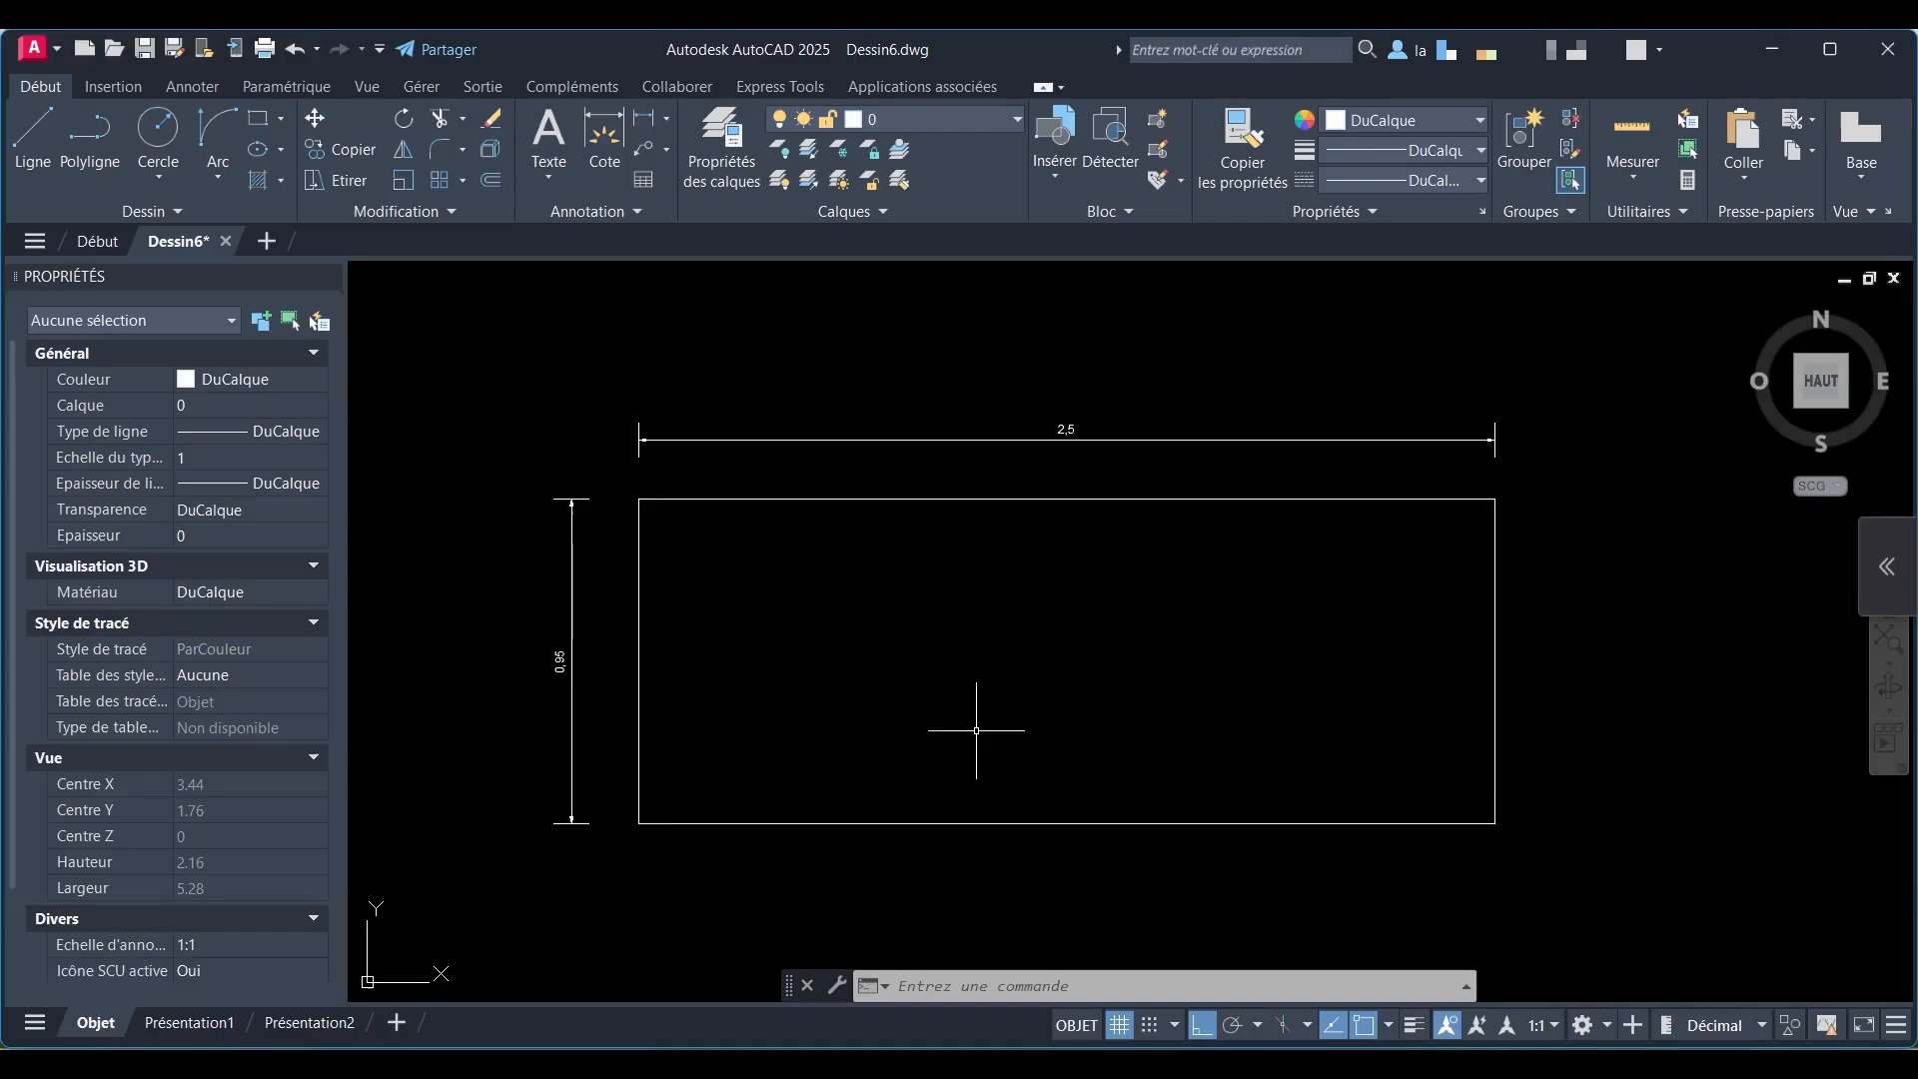
Step: Run -DWGUNITS with decimetres (5) as the length unit, decimal display format (2) and a linear precision of 2
type("units")
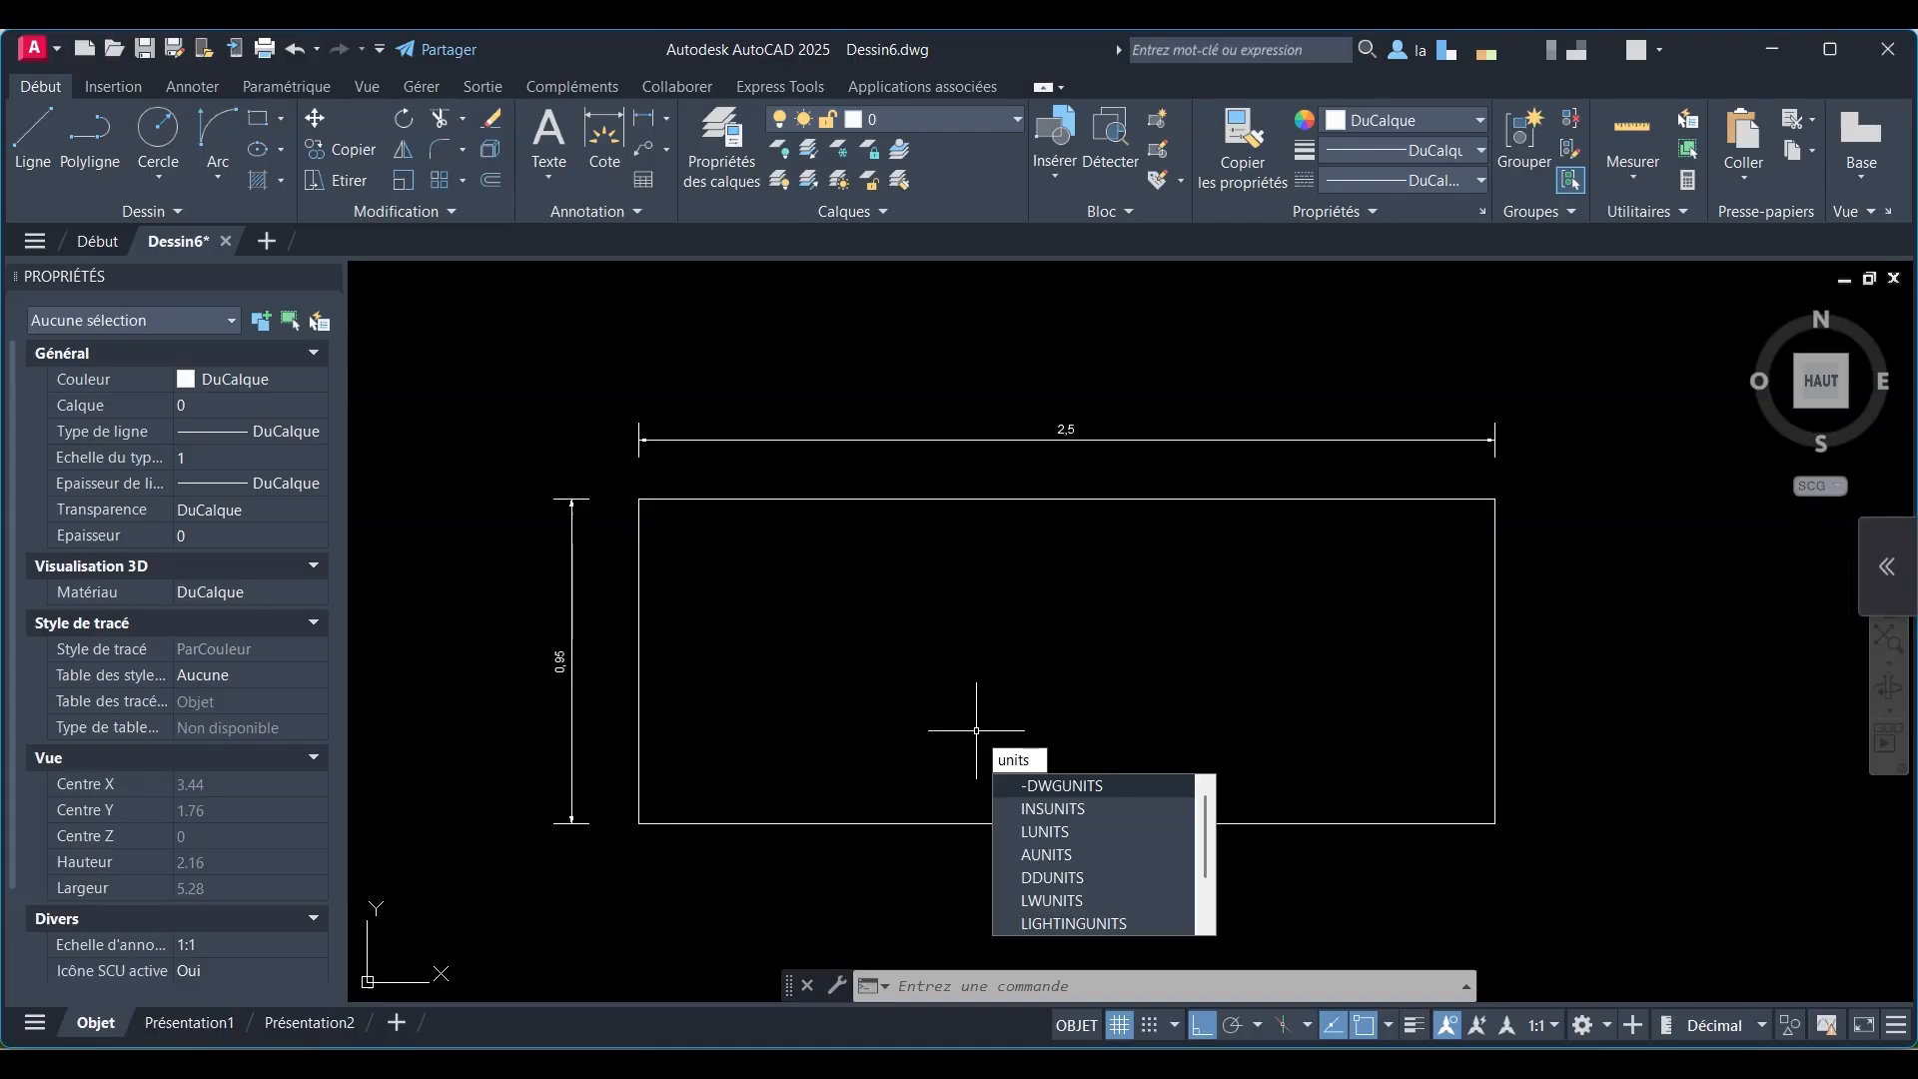
left_click(1107, 785)
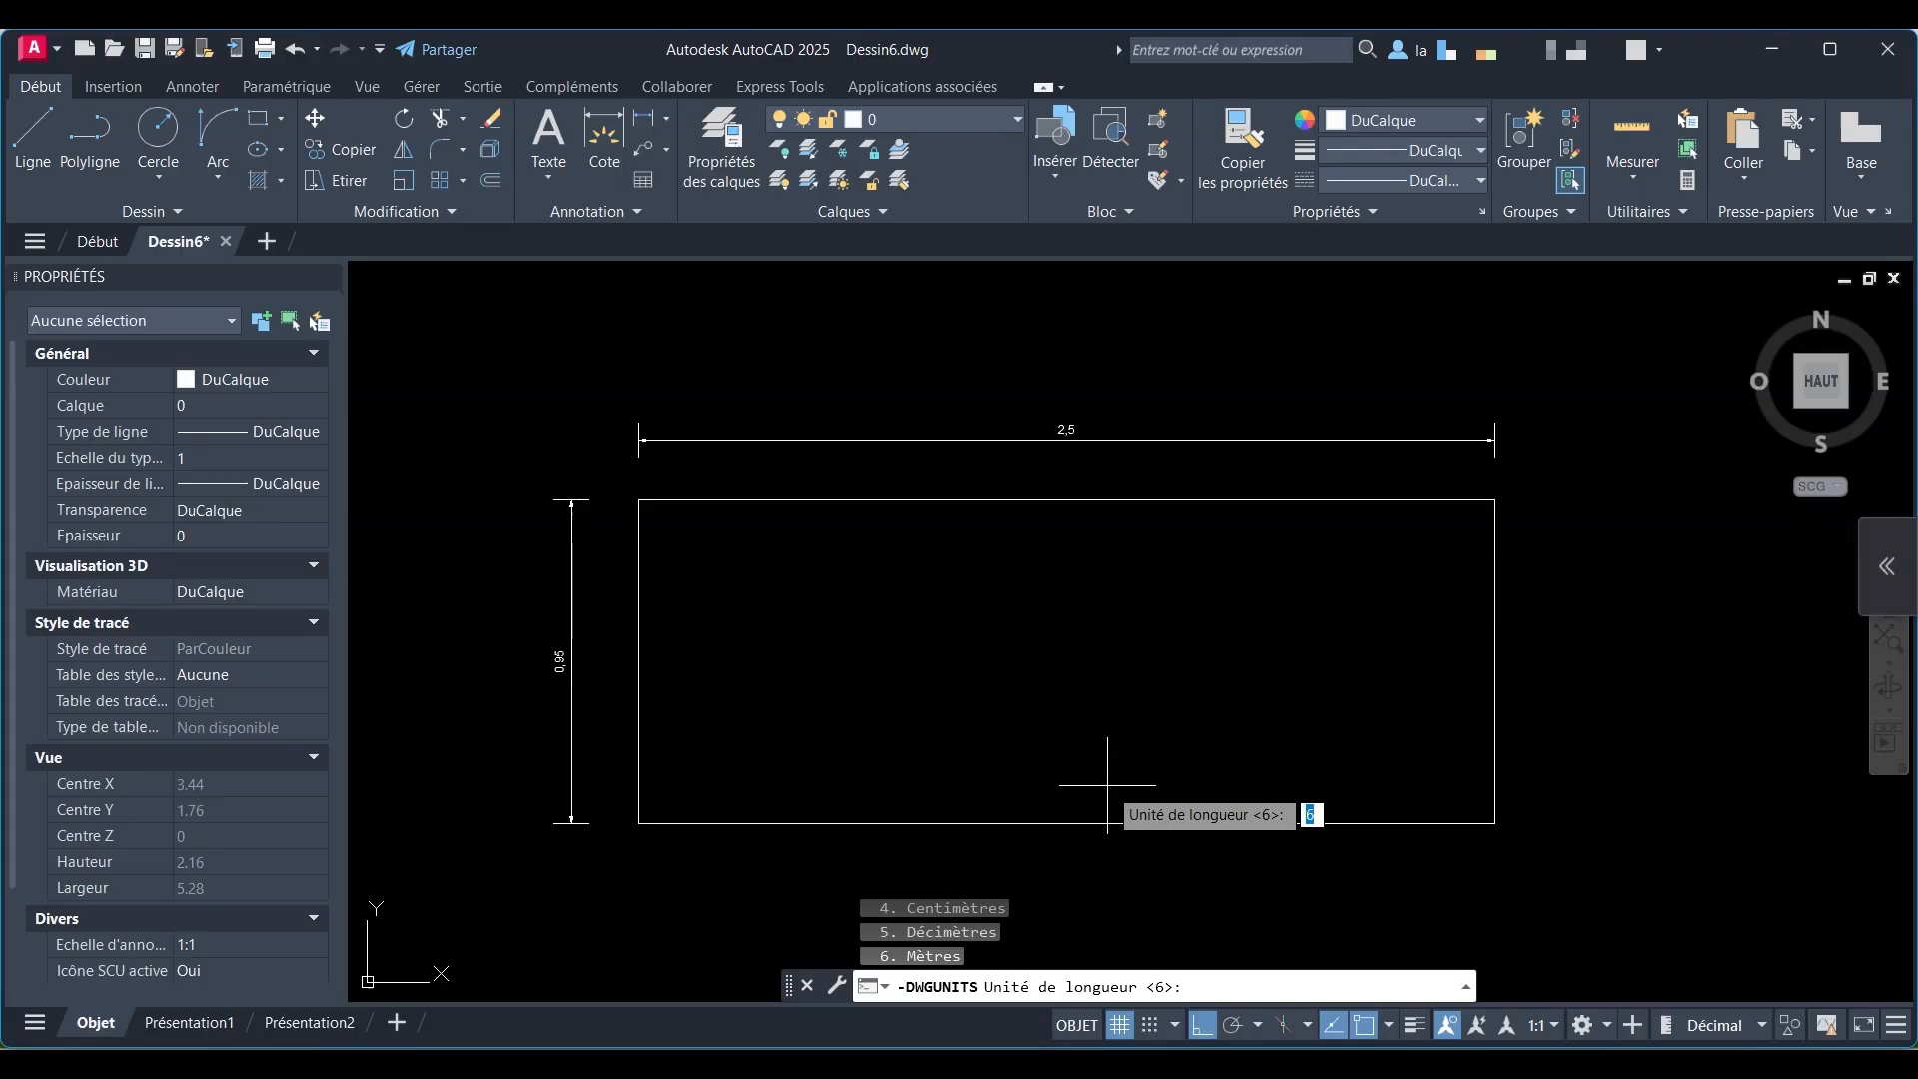
type("5")
key("Return")
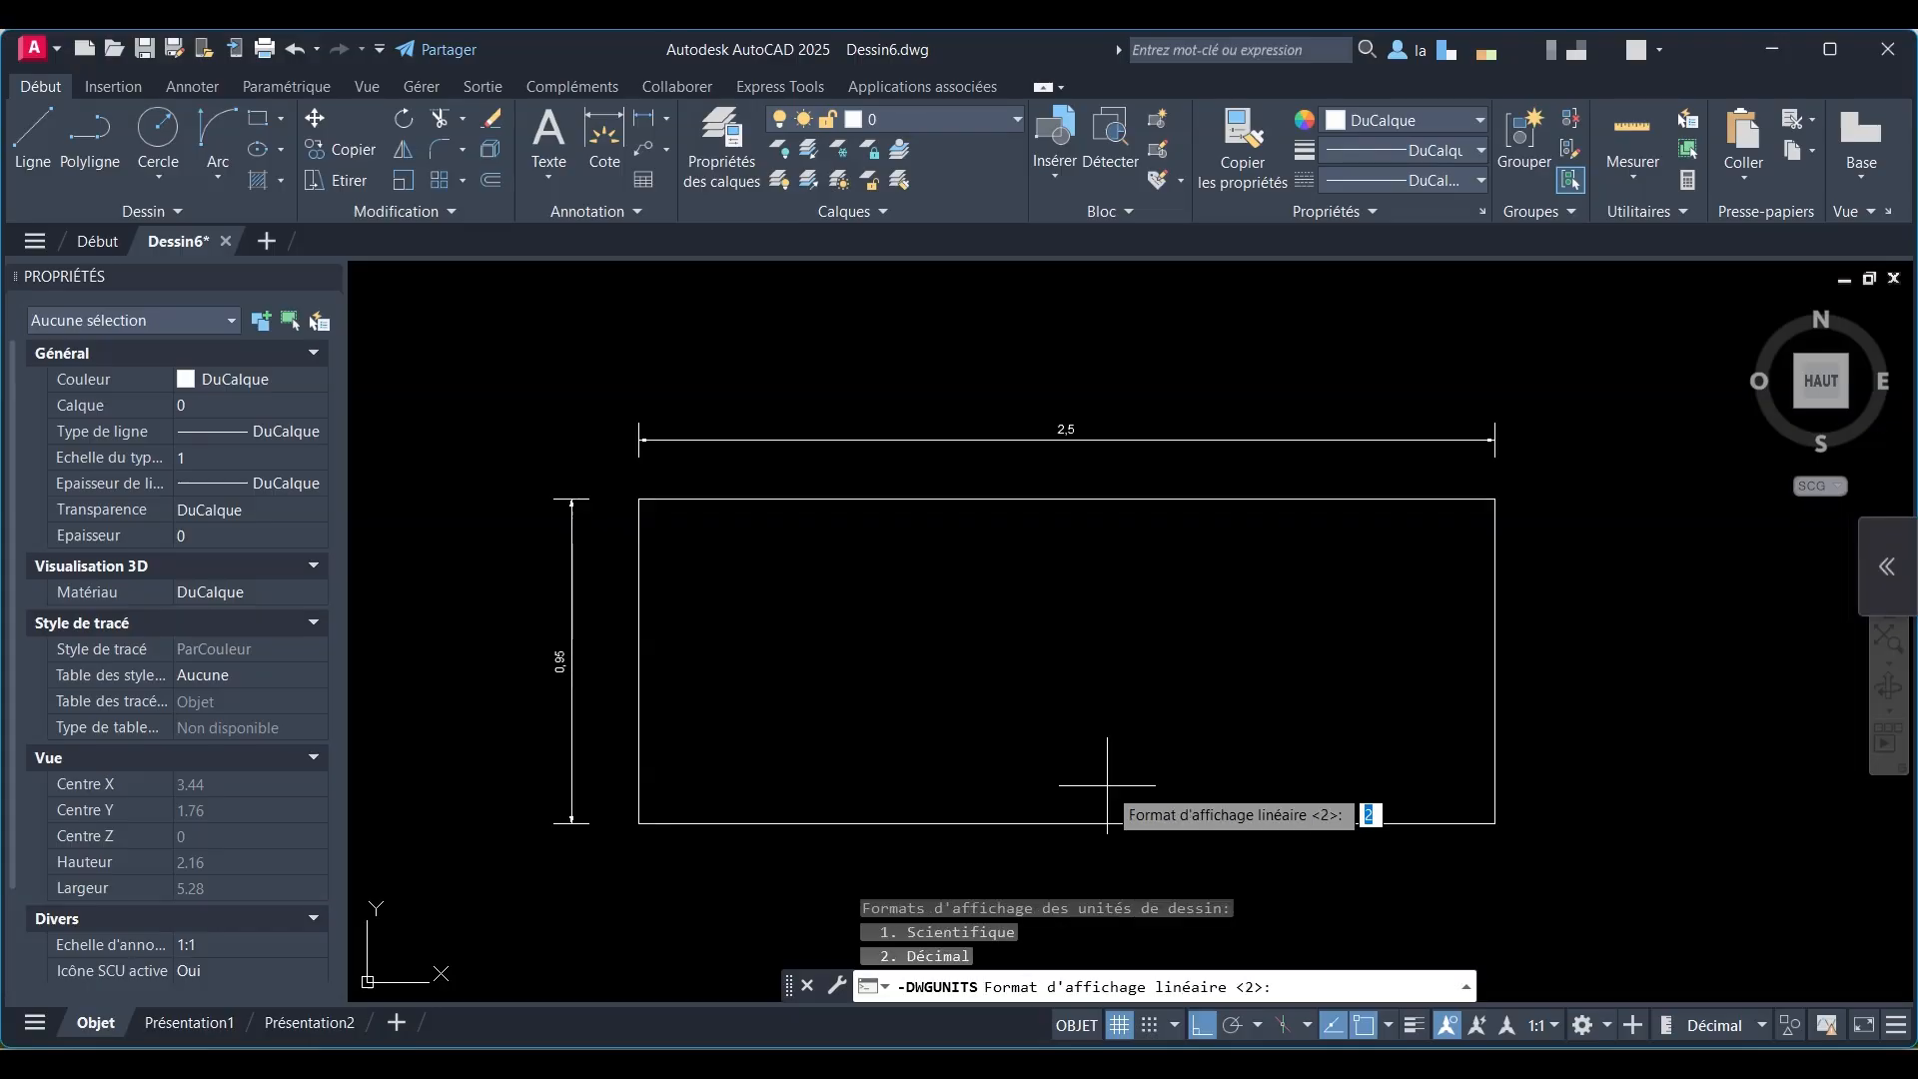
type("2")
key("Return")
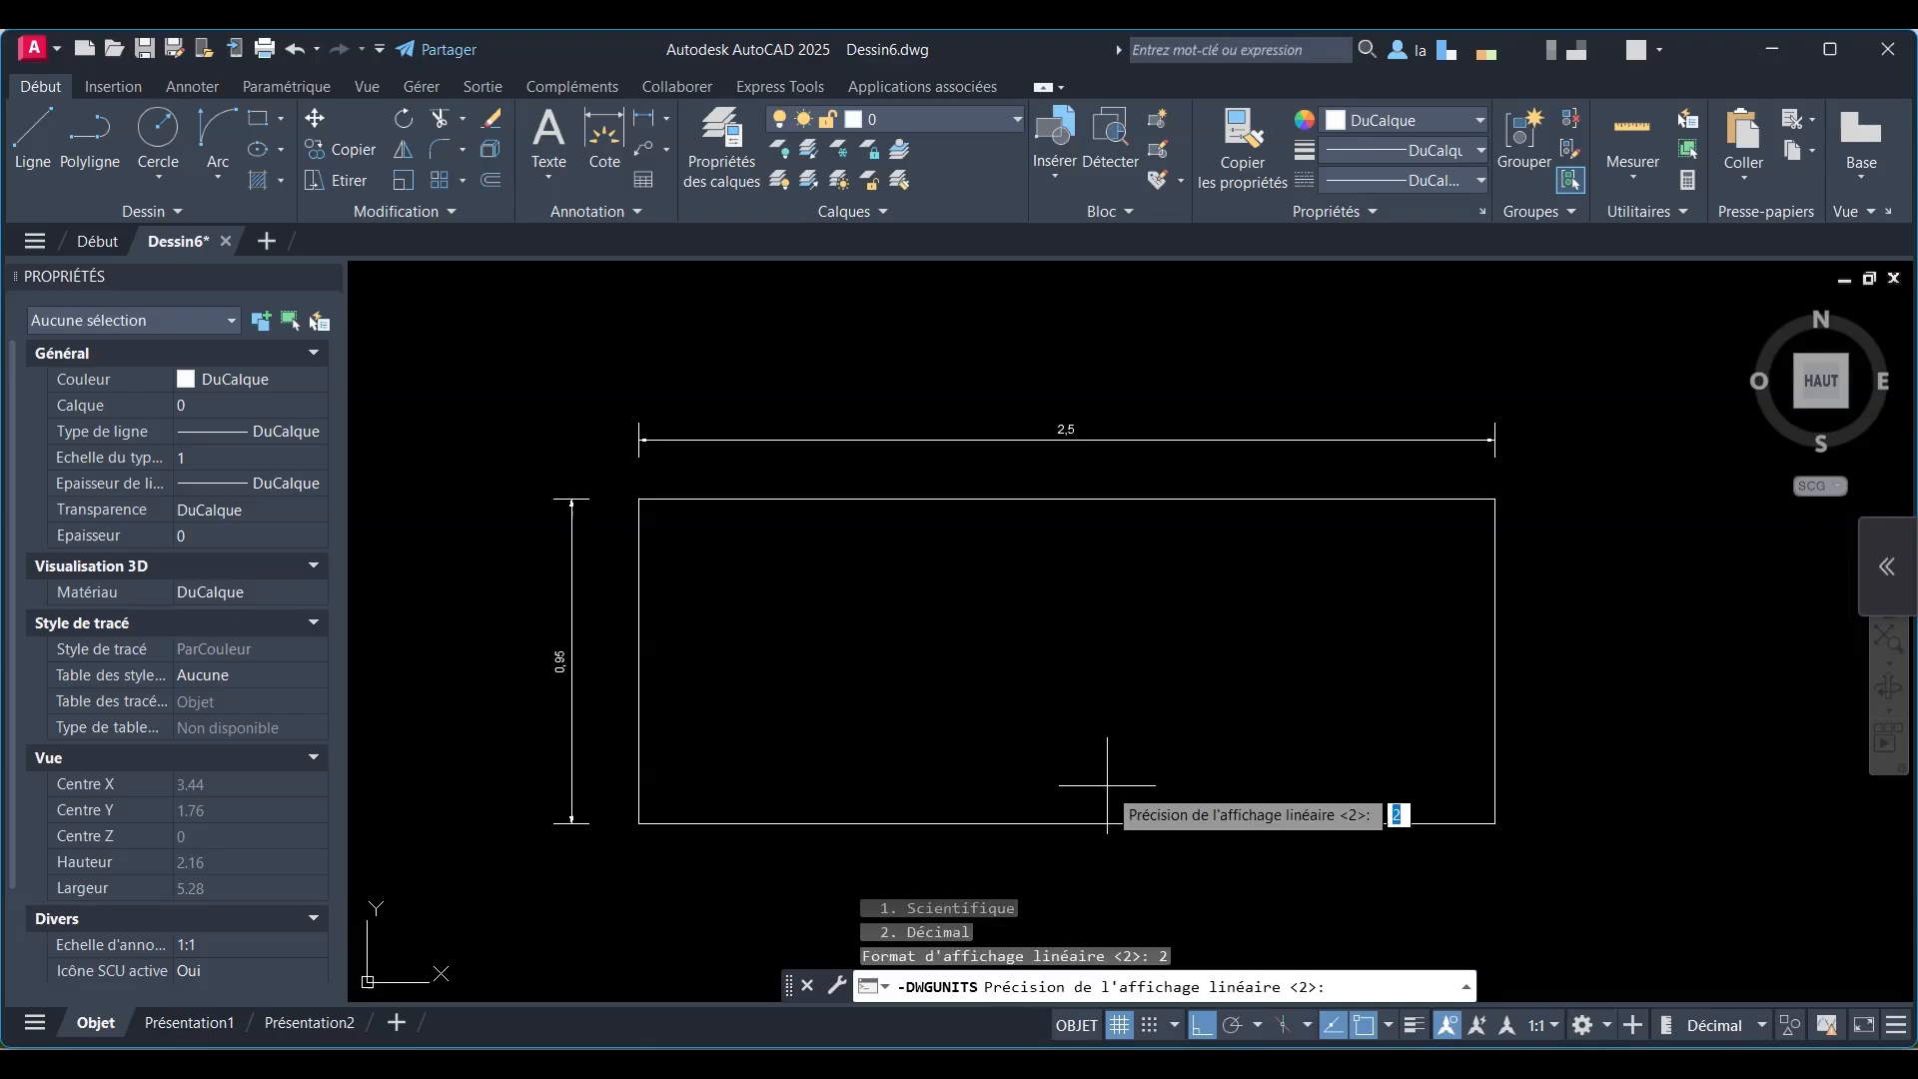
type("2")
key("Return")
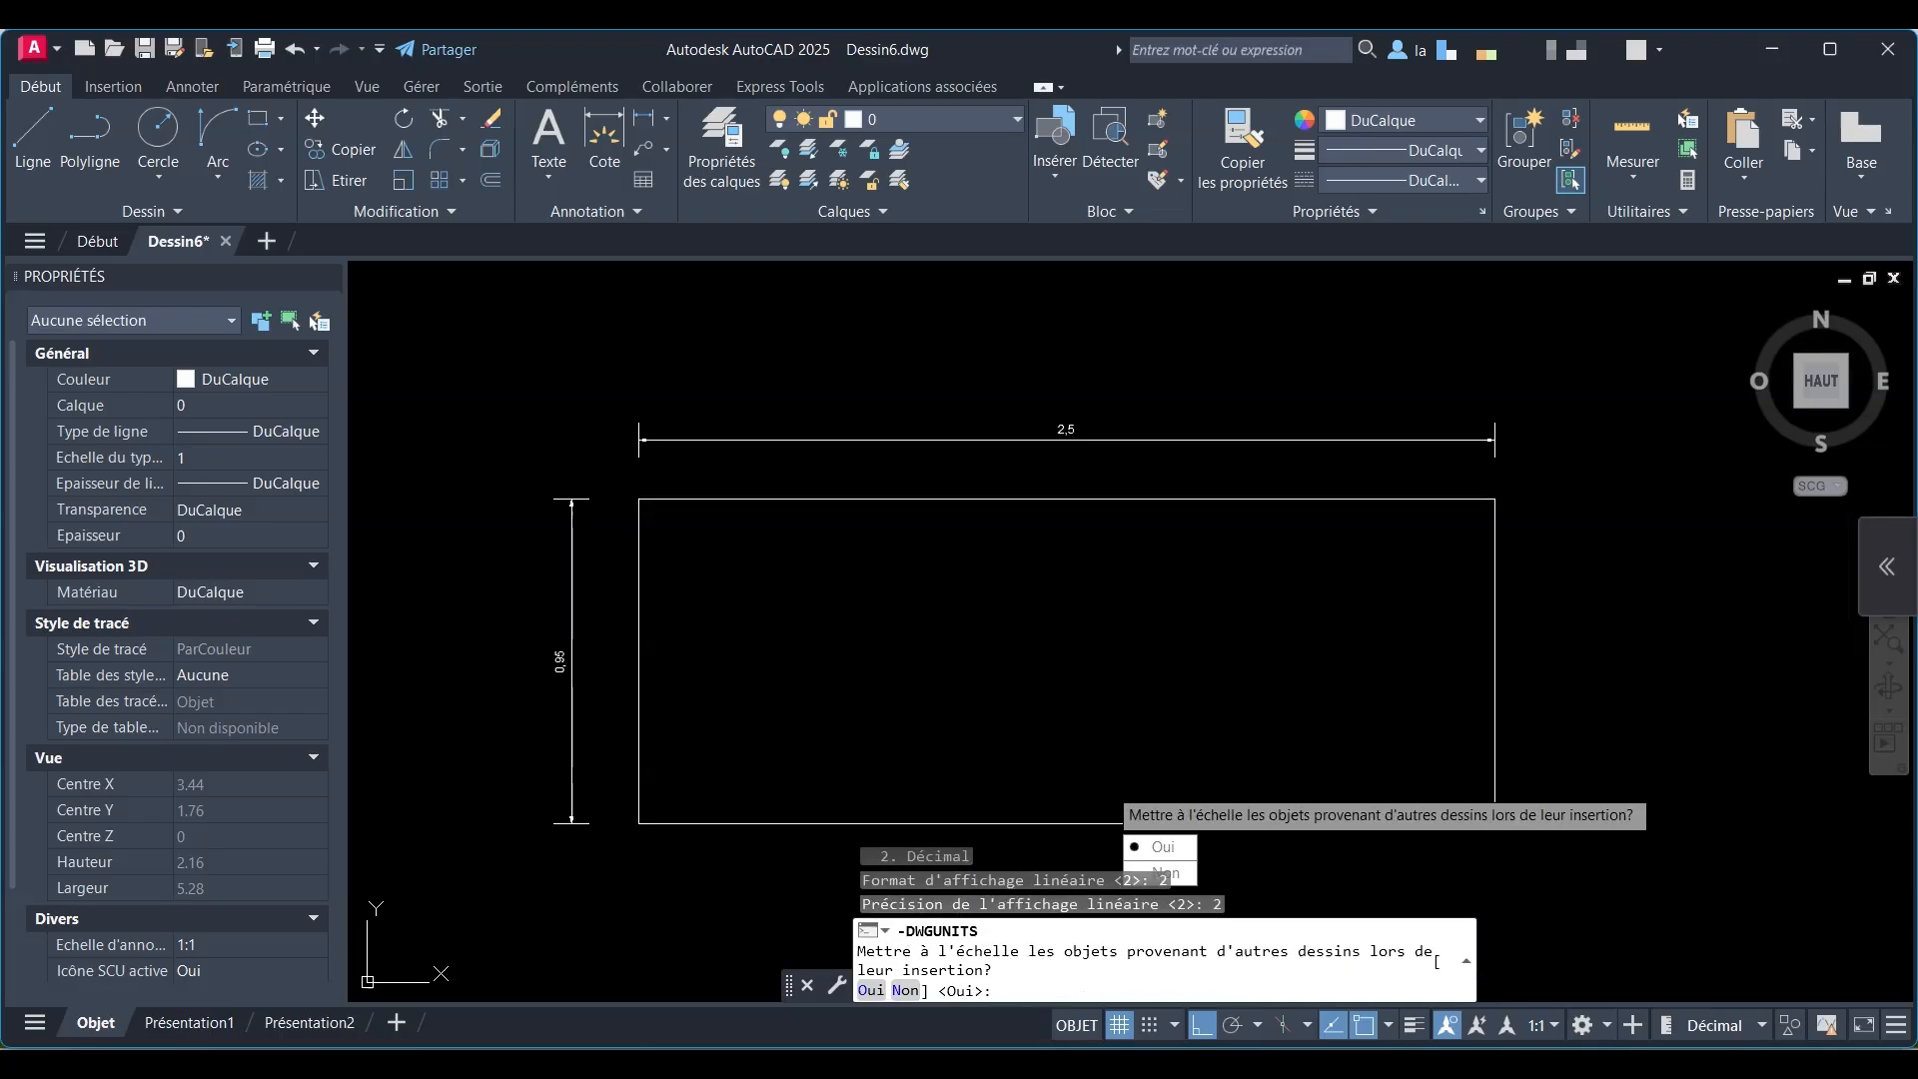
Step: Scale inserted objects, match INSUNITS to the drawing units and rescale the current drawing's objects to decimetres, excluding paper space
key("Down")
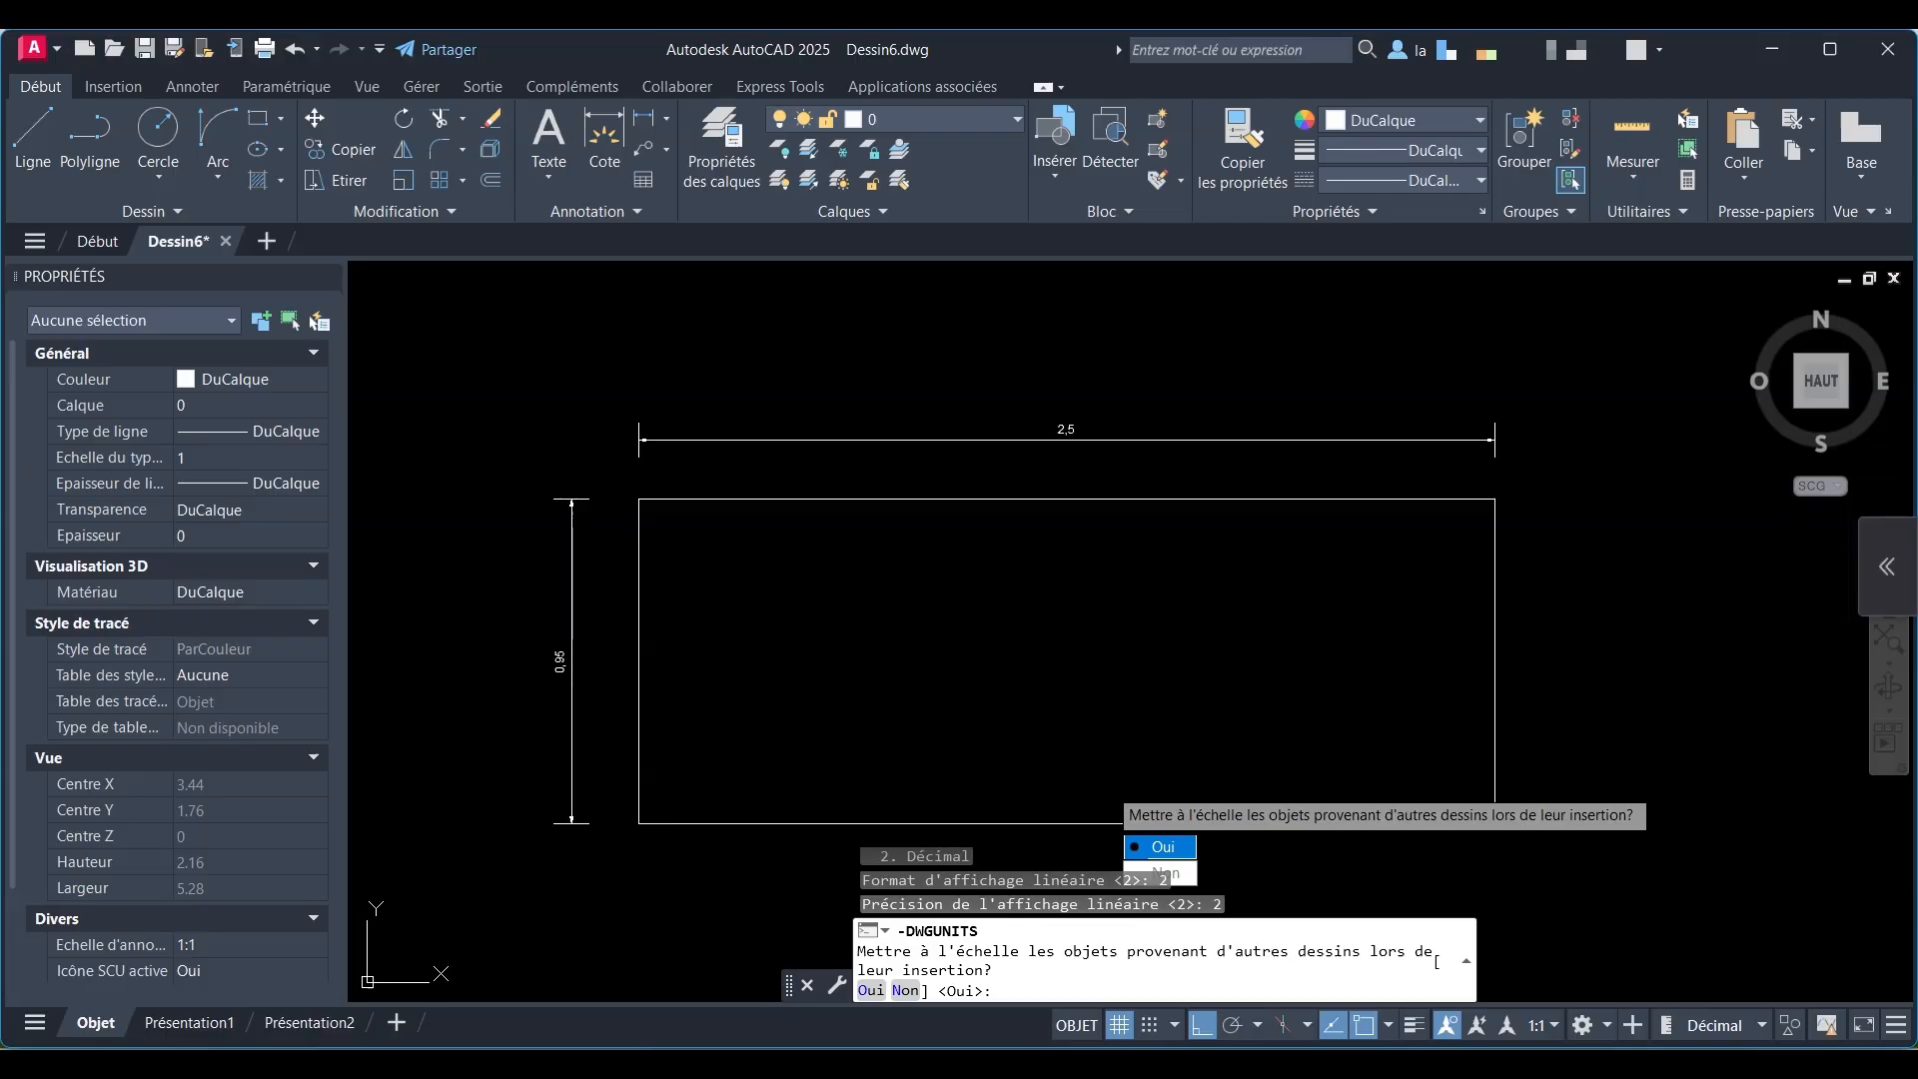
key("Return")
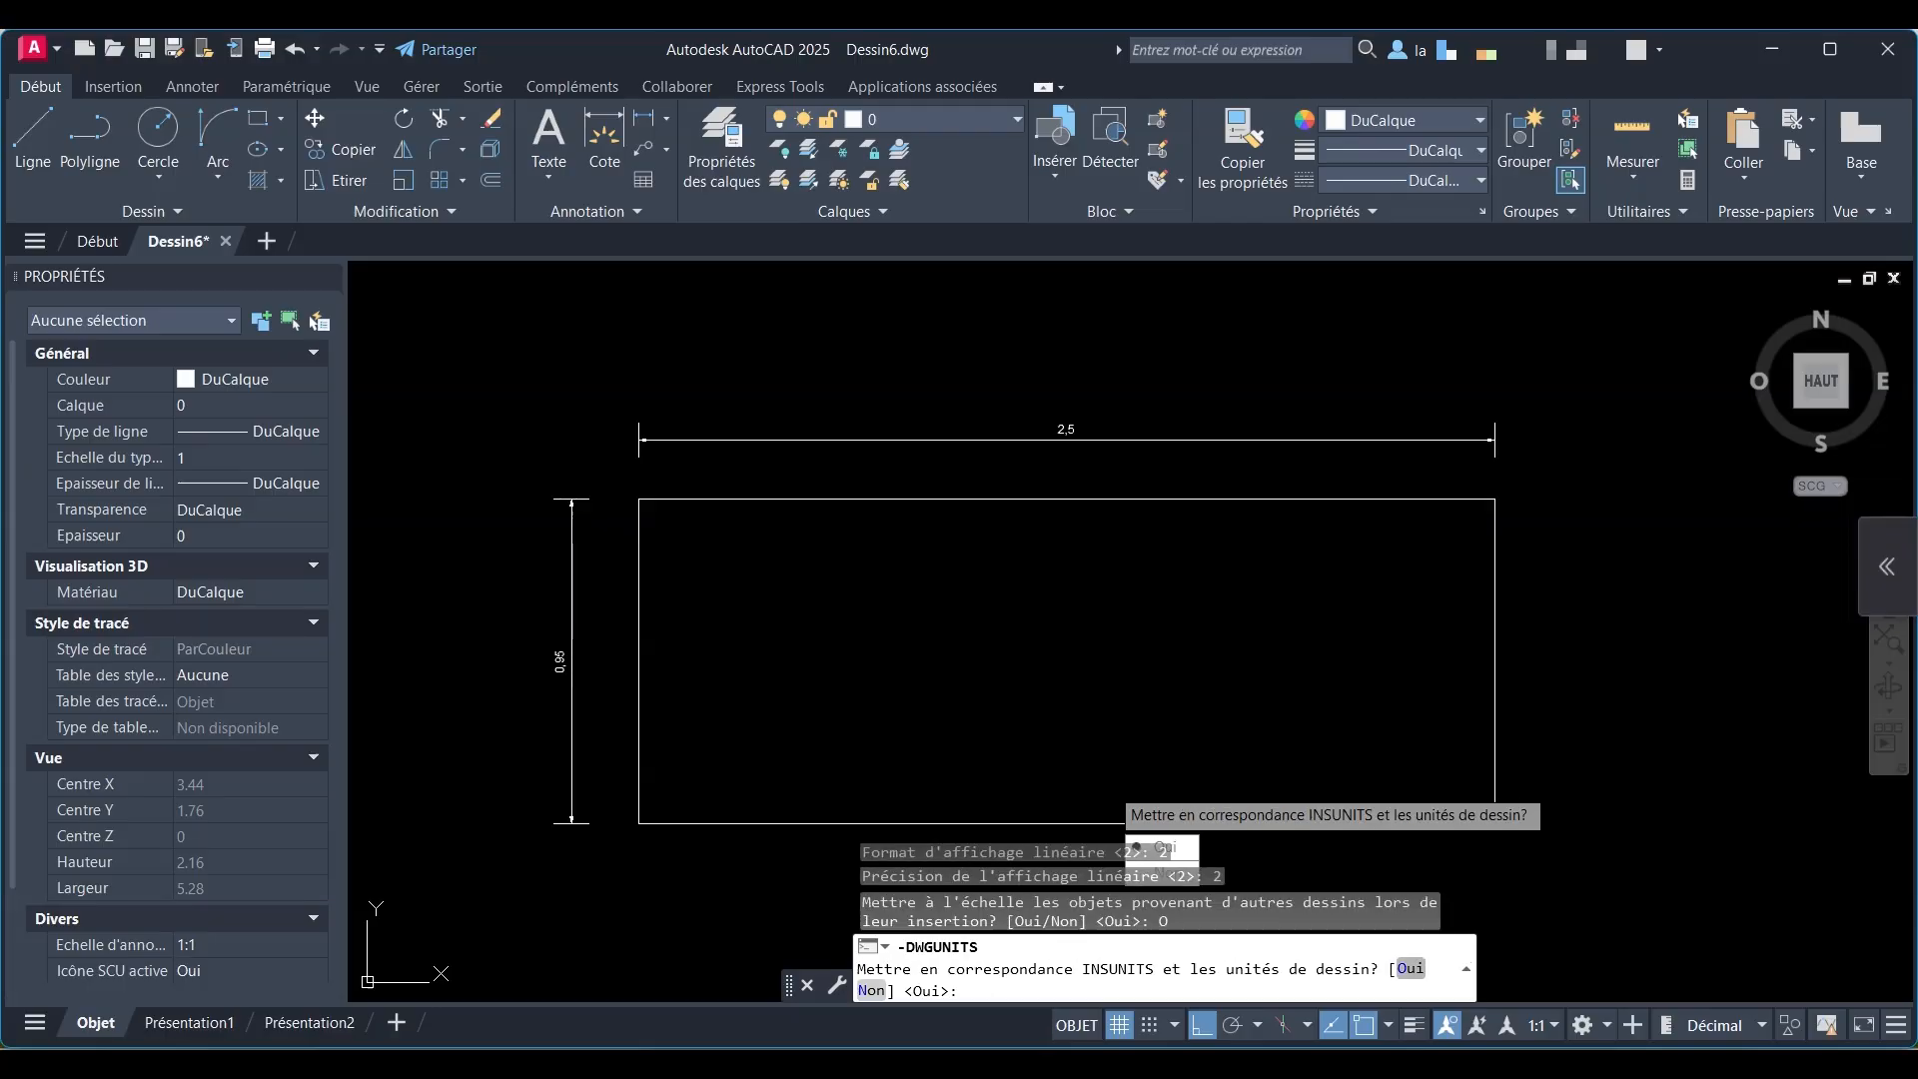
left_click(1409, 968)
left_click(1402, 963)
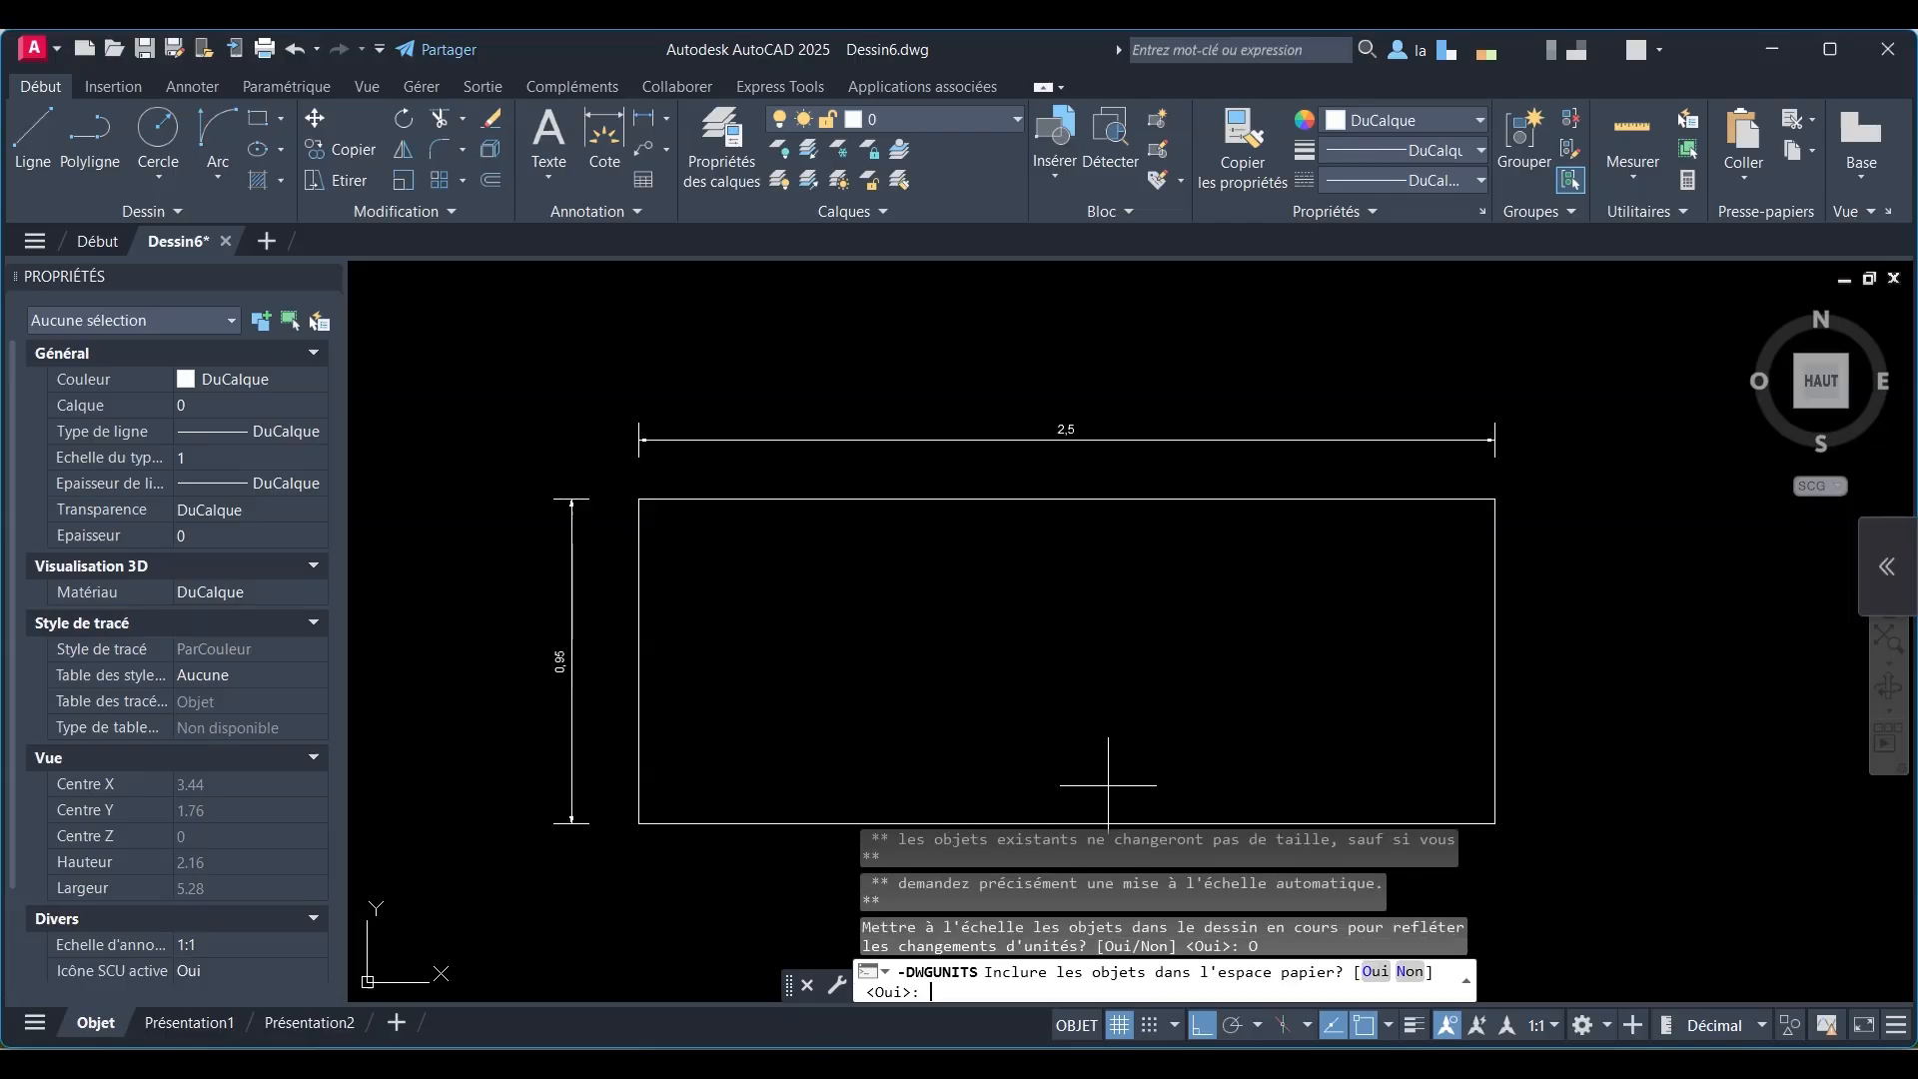
left_click(1409, 971)
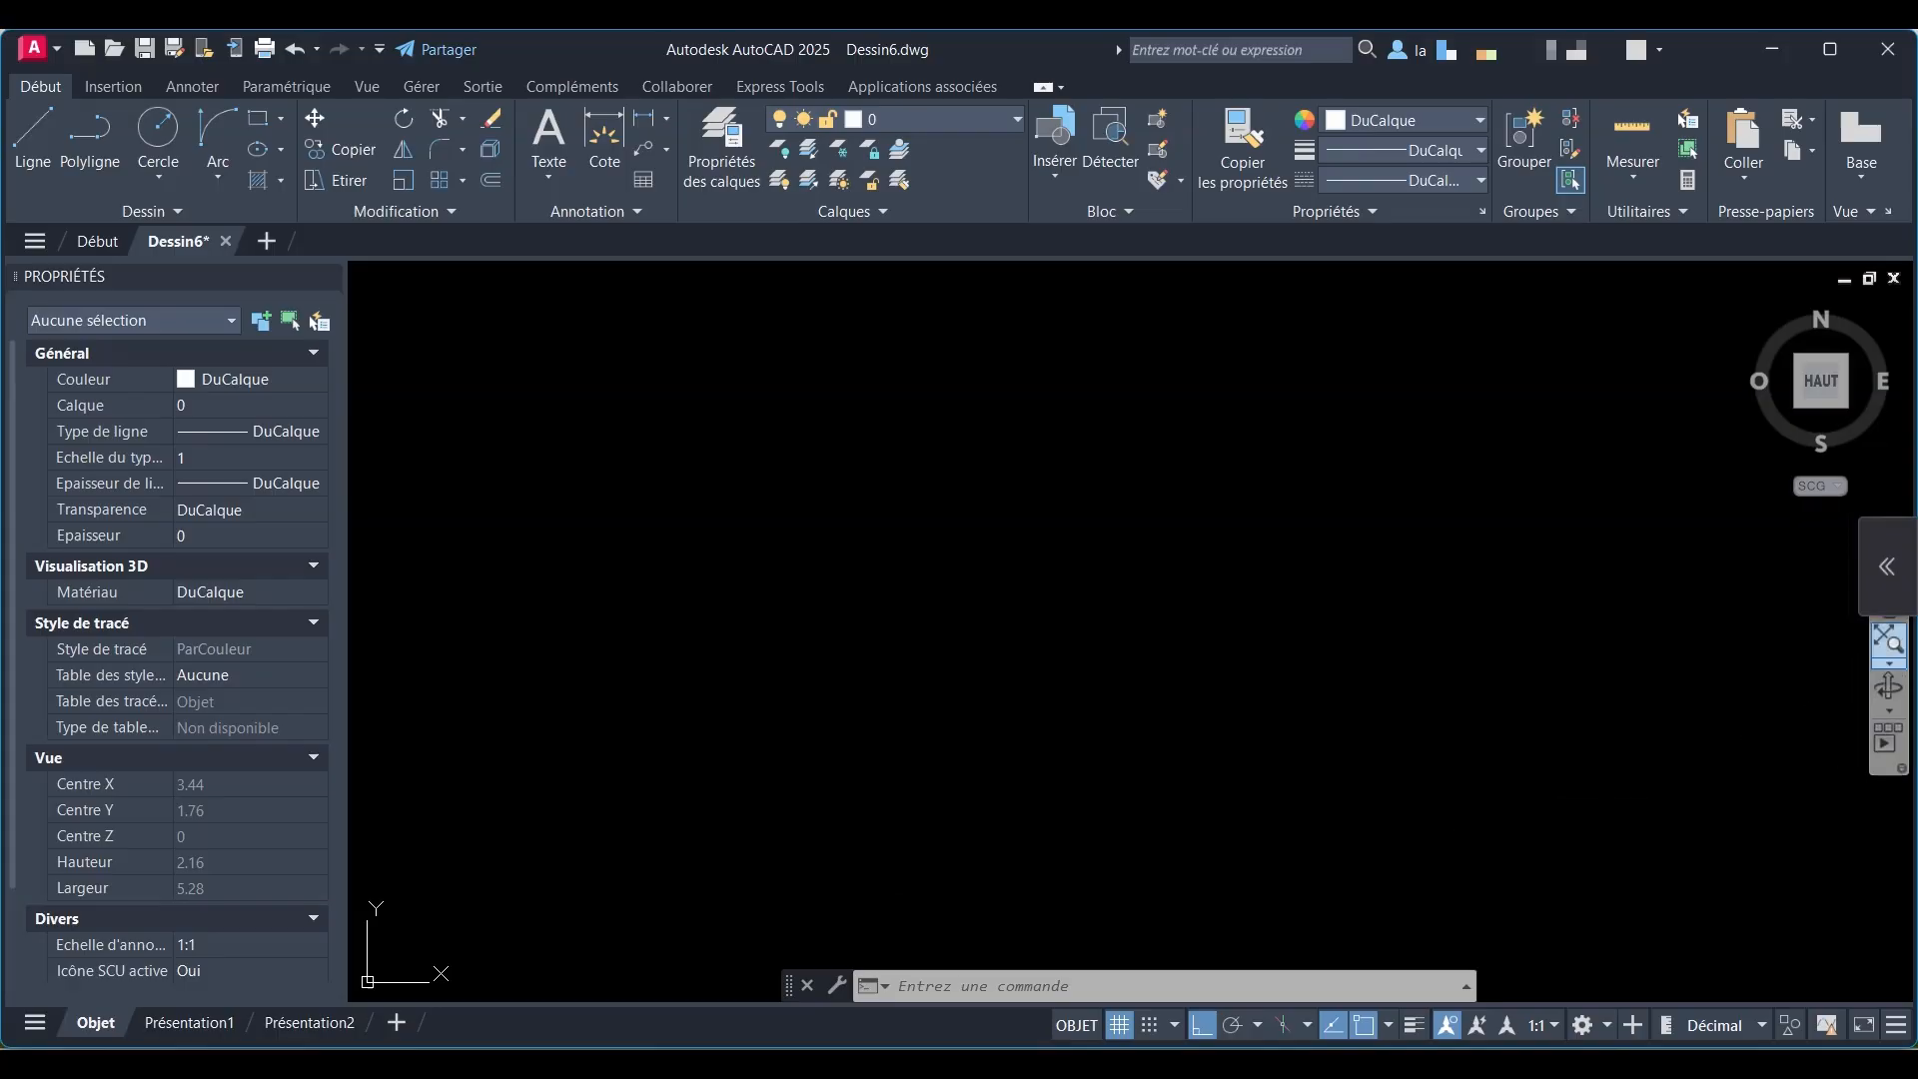
Step: Fit the whole decimetre drawing in view and examine the rectangle's width and height dimensions closely
left_click(1886, 639)
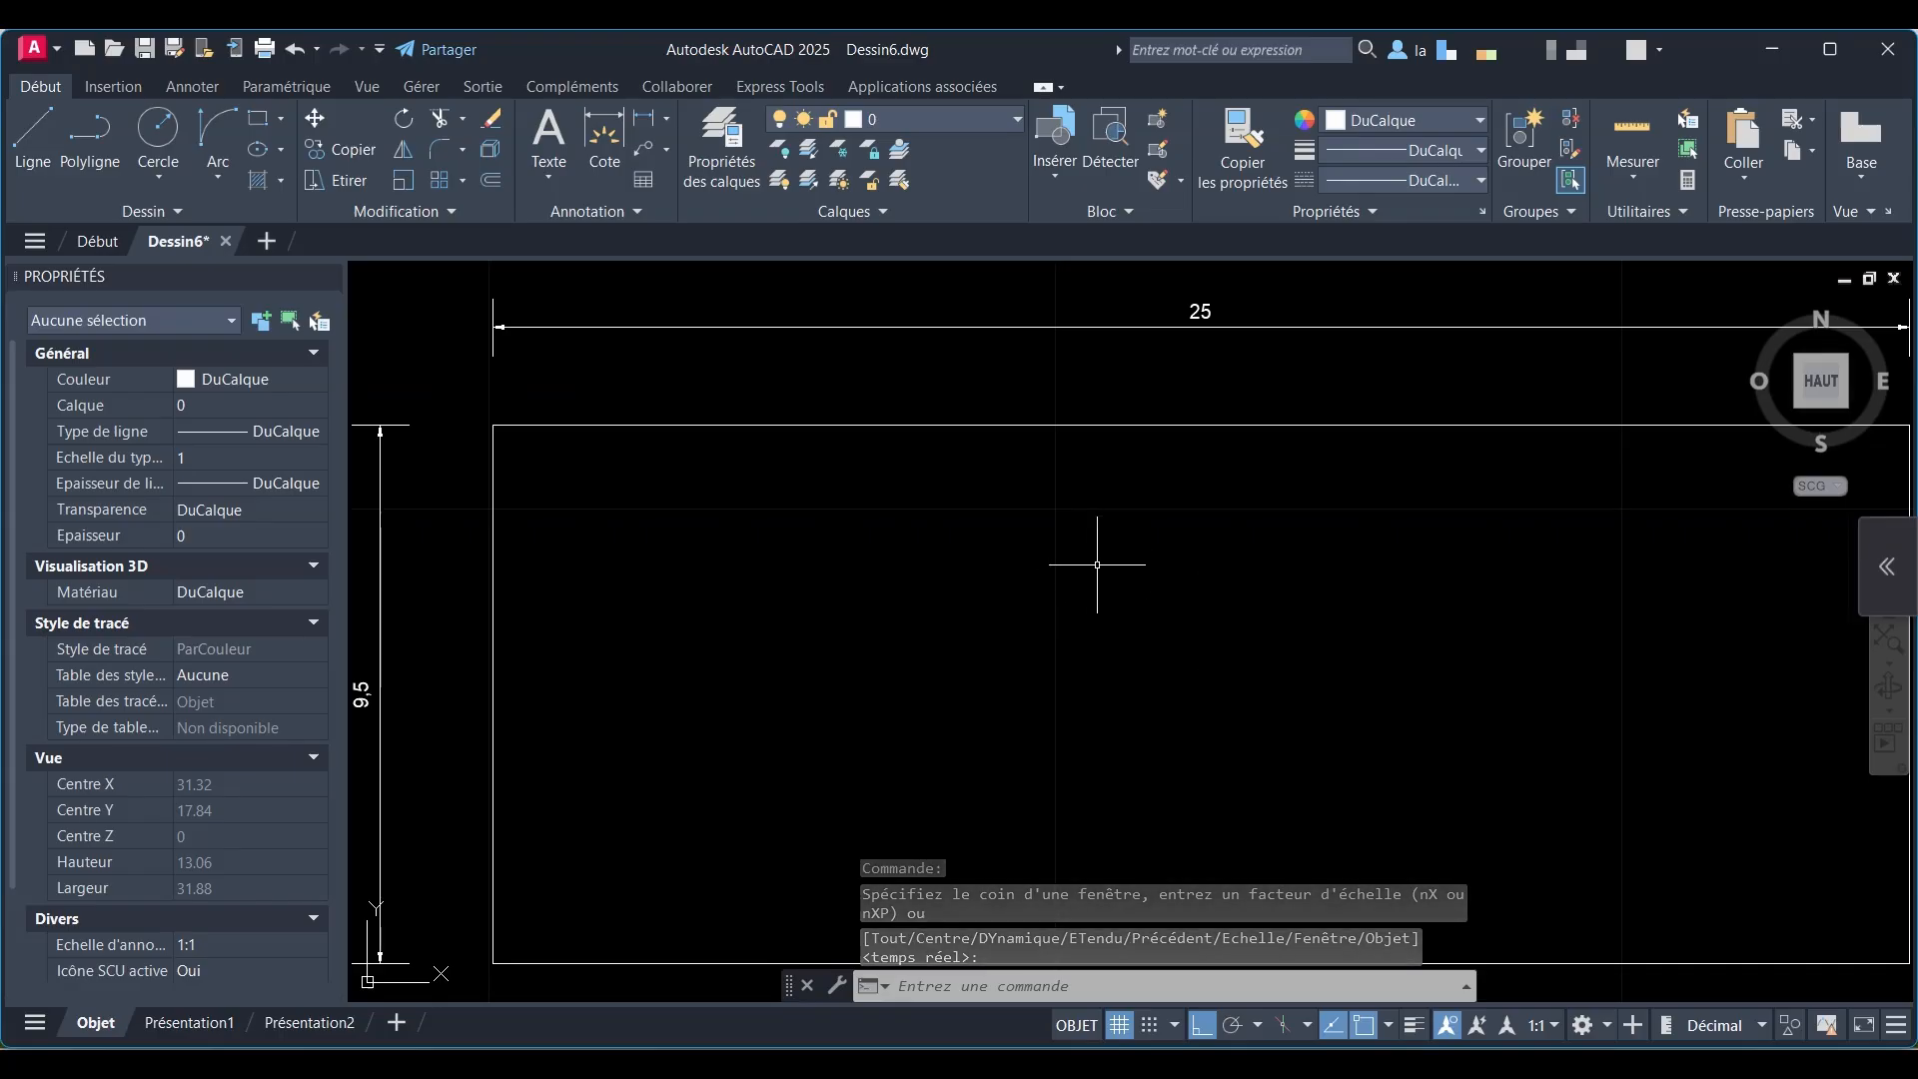
scroll(1057, 612, "down", 2)
scroll(1153, 449, "up", 4)
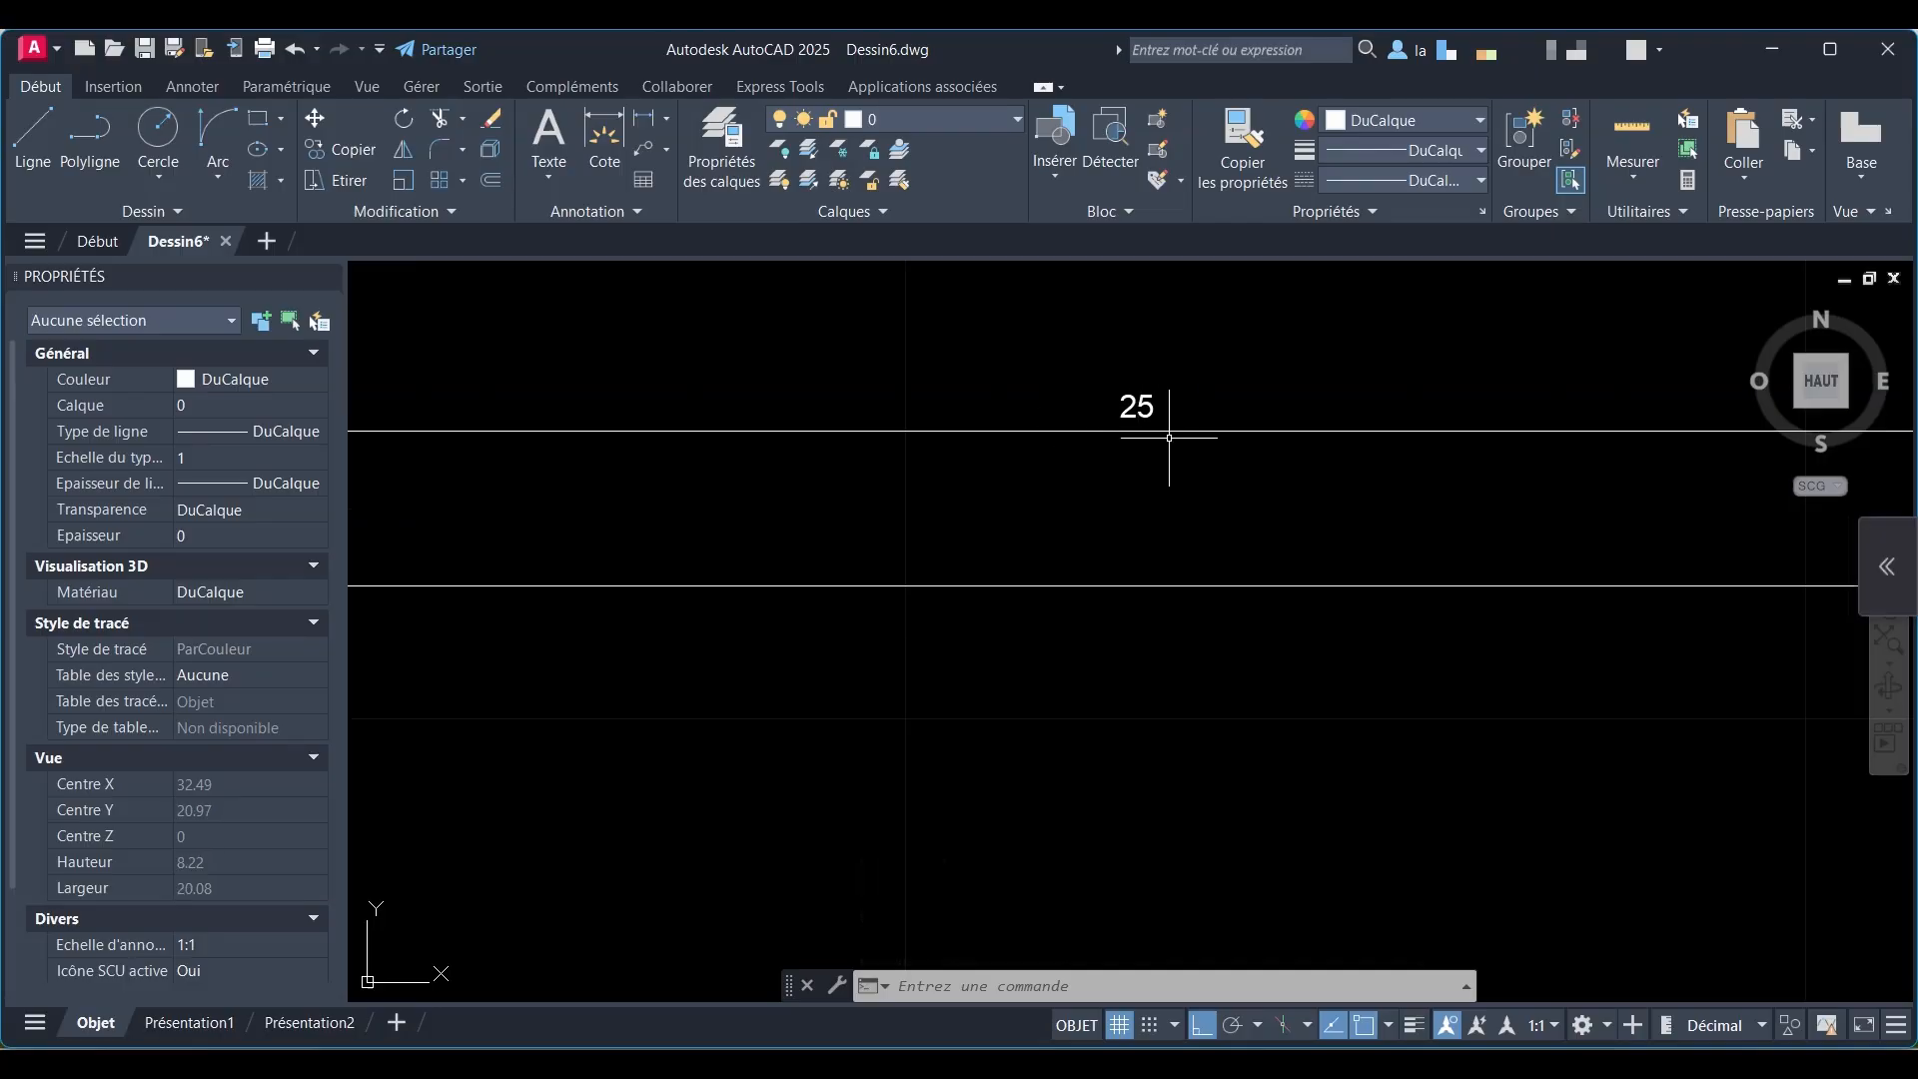
scroll(1246, 372, "down", 4)
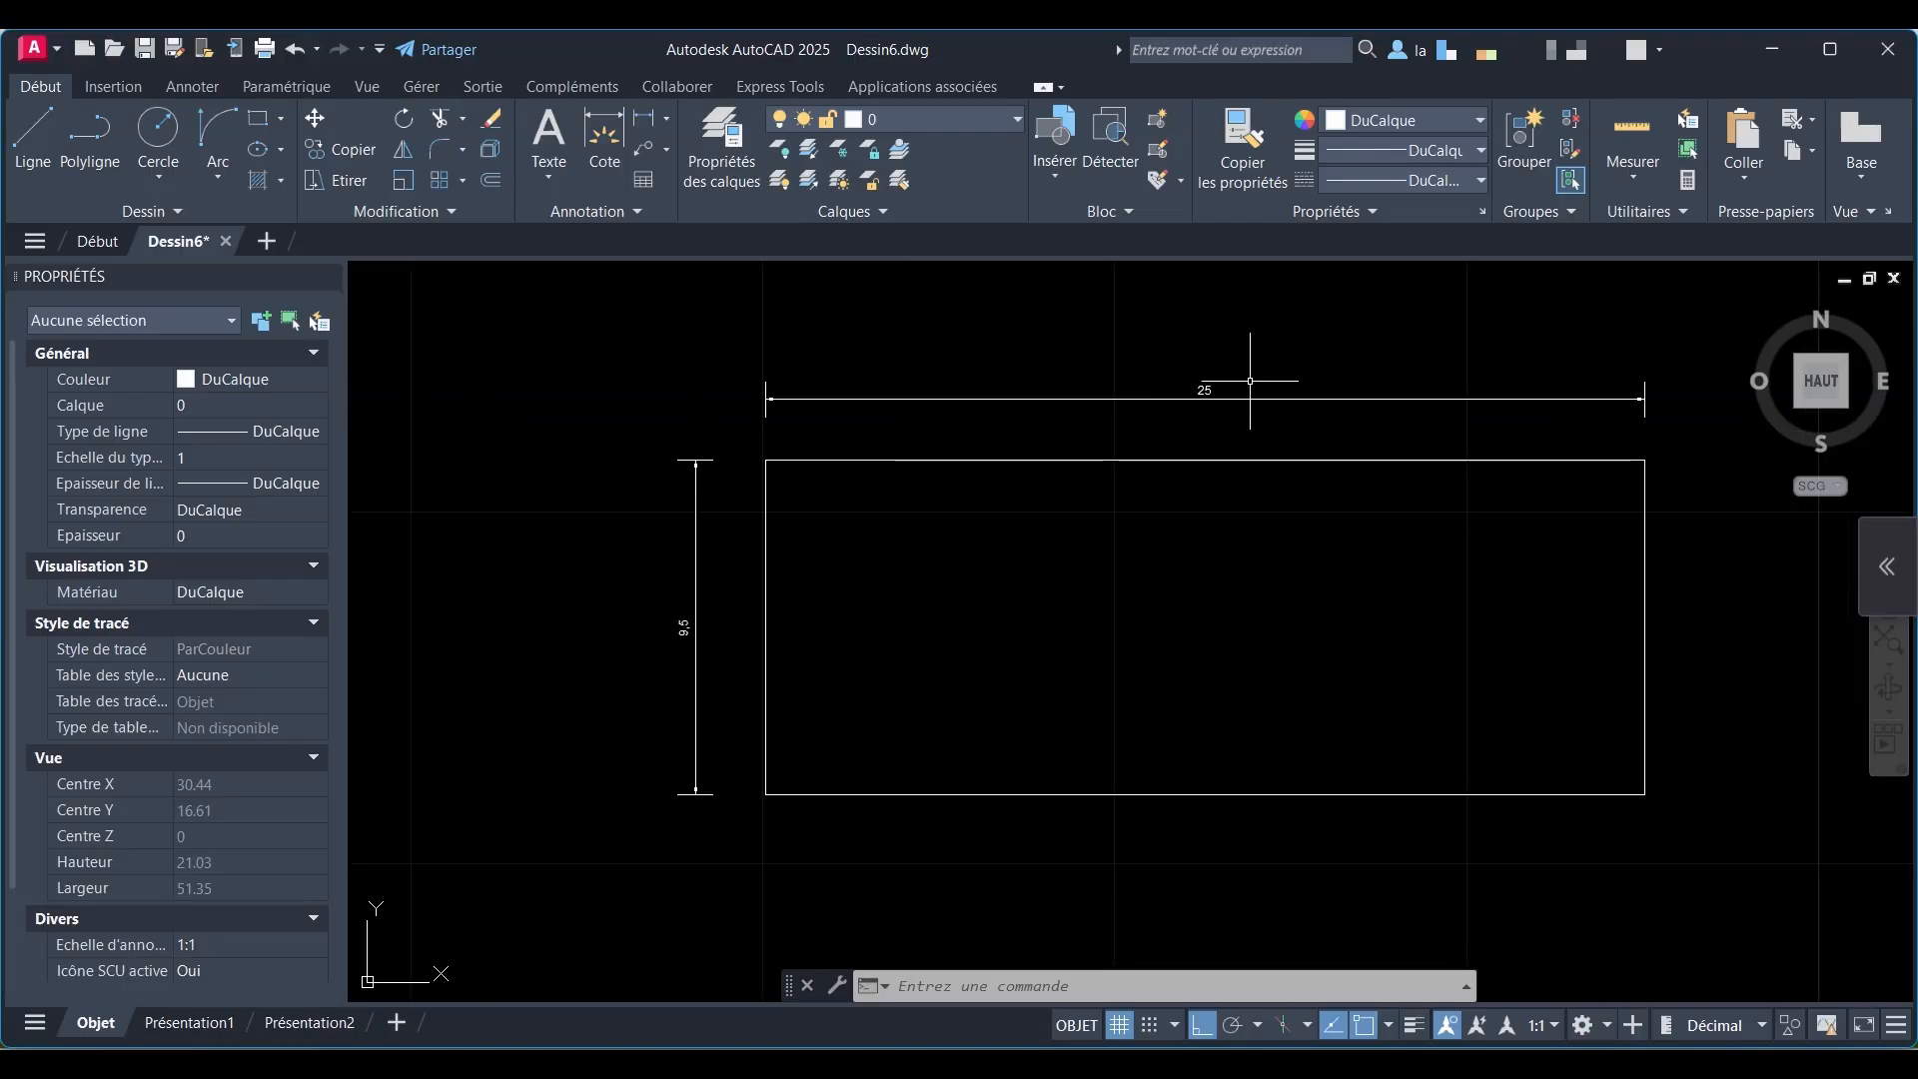
scroll(710, 647, "up", 6)
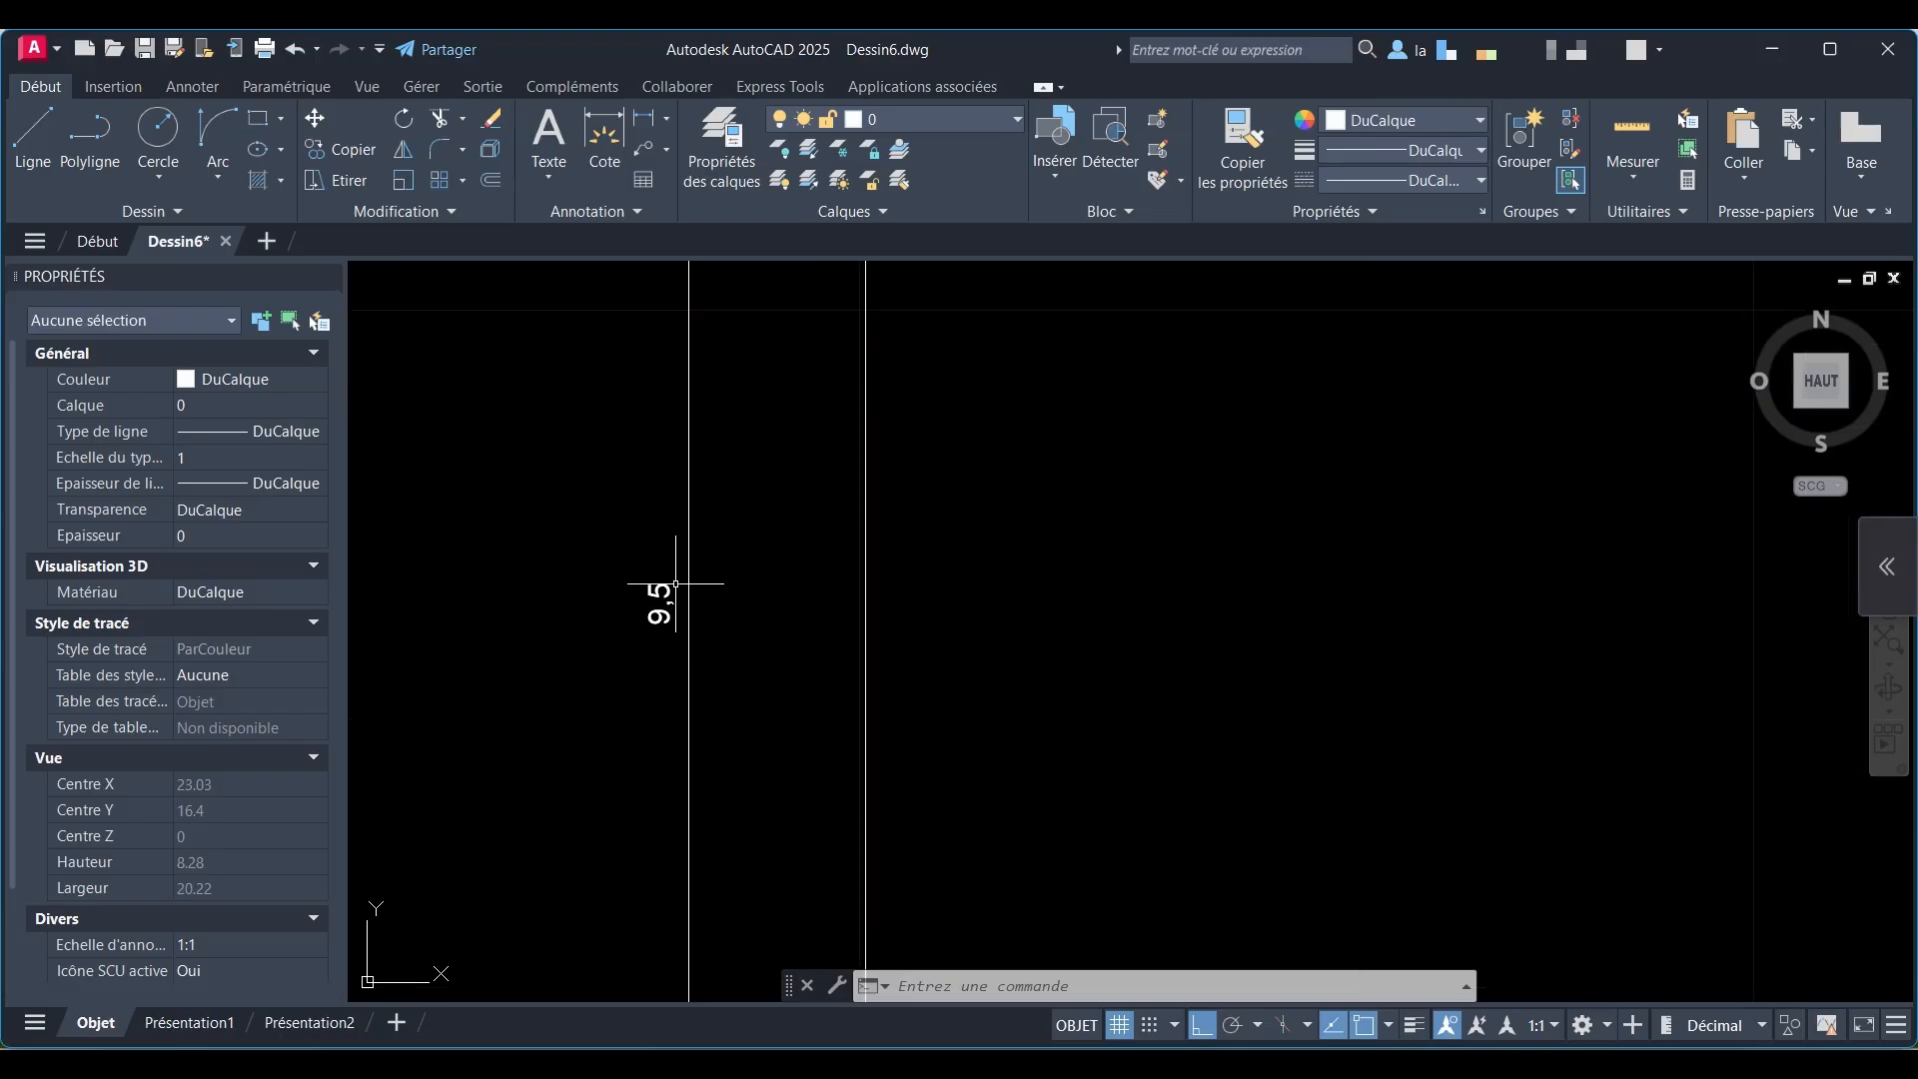
scroll(659, 598, "down", 4)
Step: Check the rectangle's left edge length with a temporary polyline from its upper-left corner, leaving nothing drawn
left_click(89, 140)
left_click(730, 445)
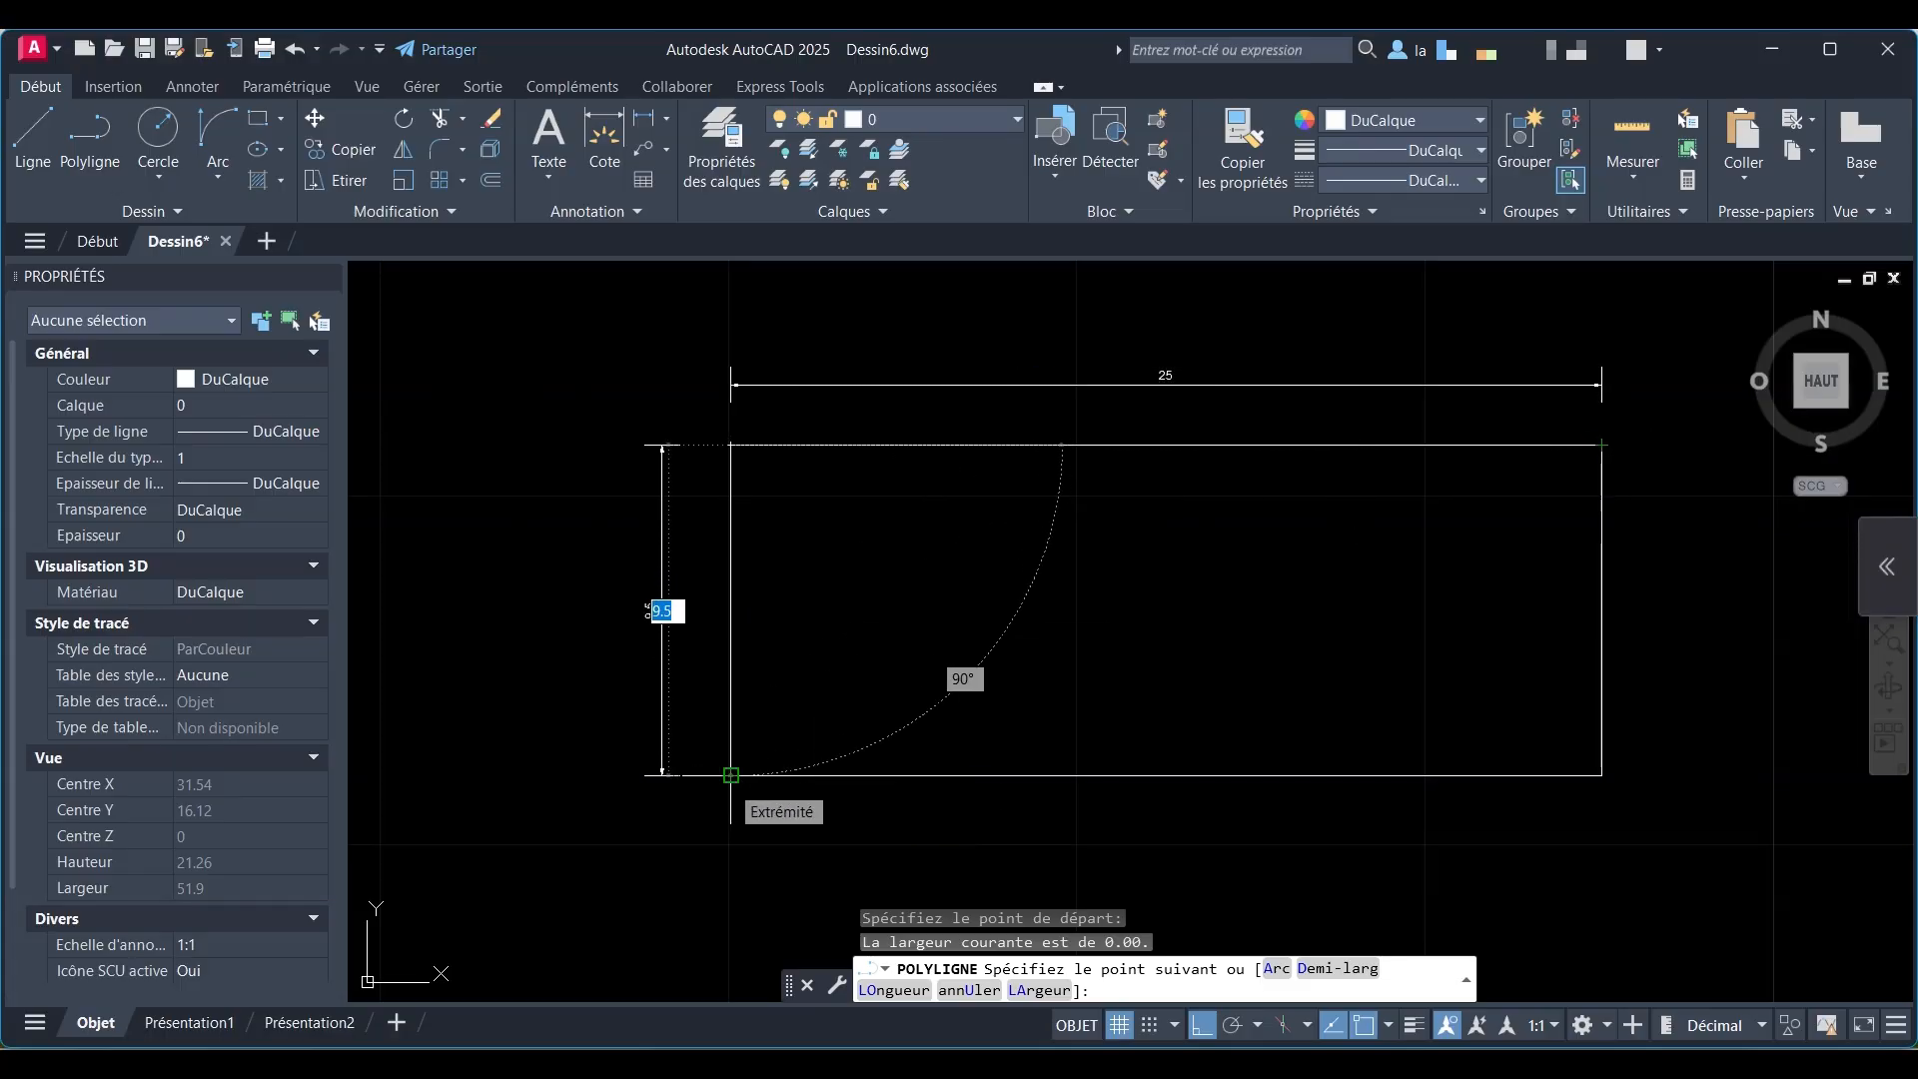
key("Escape")
type("units")
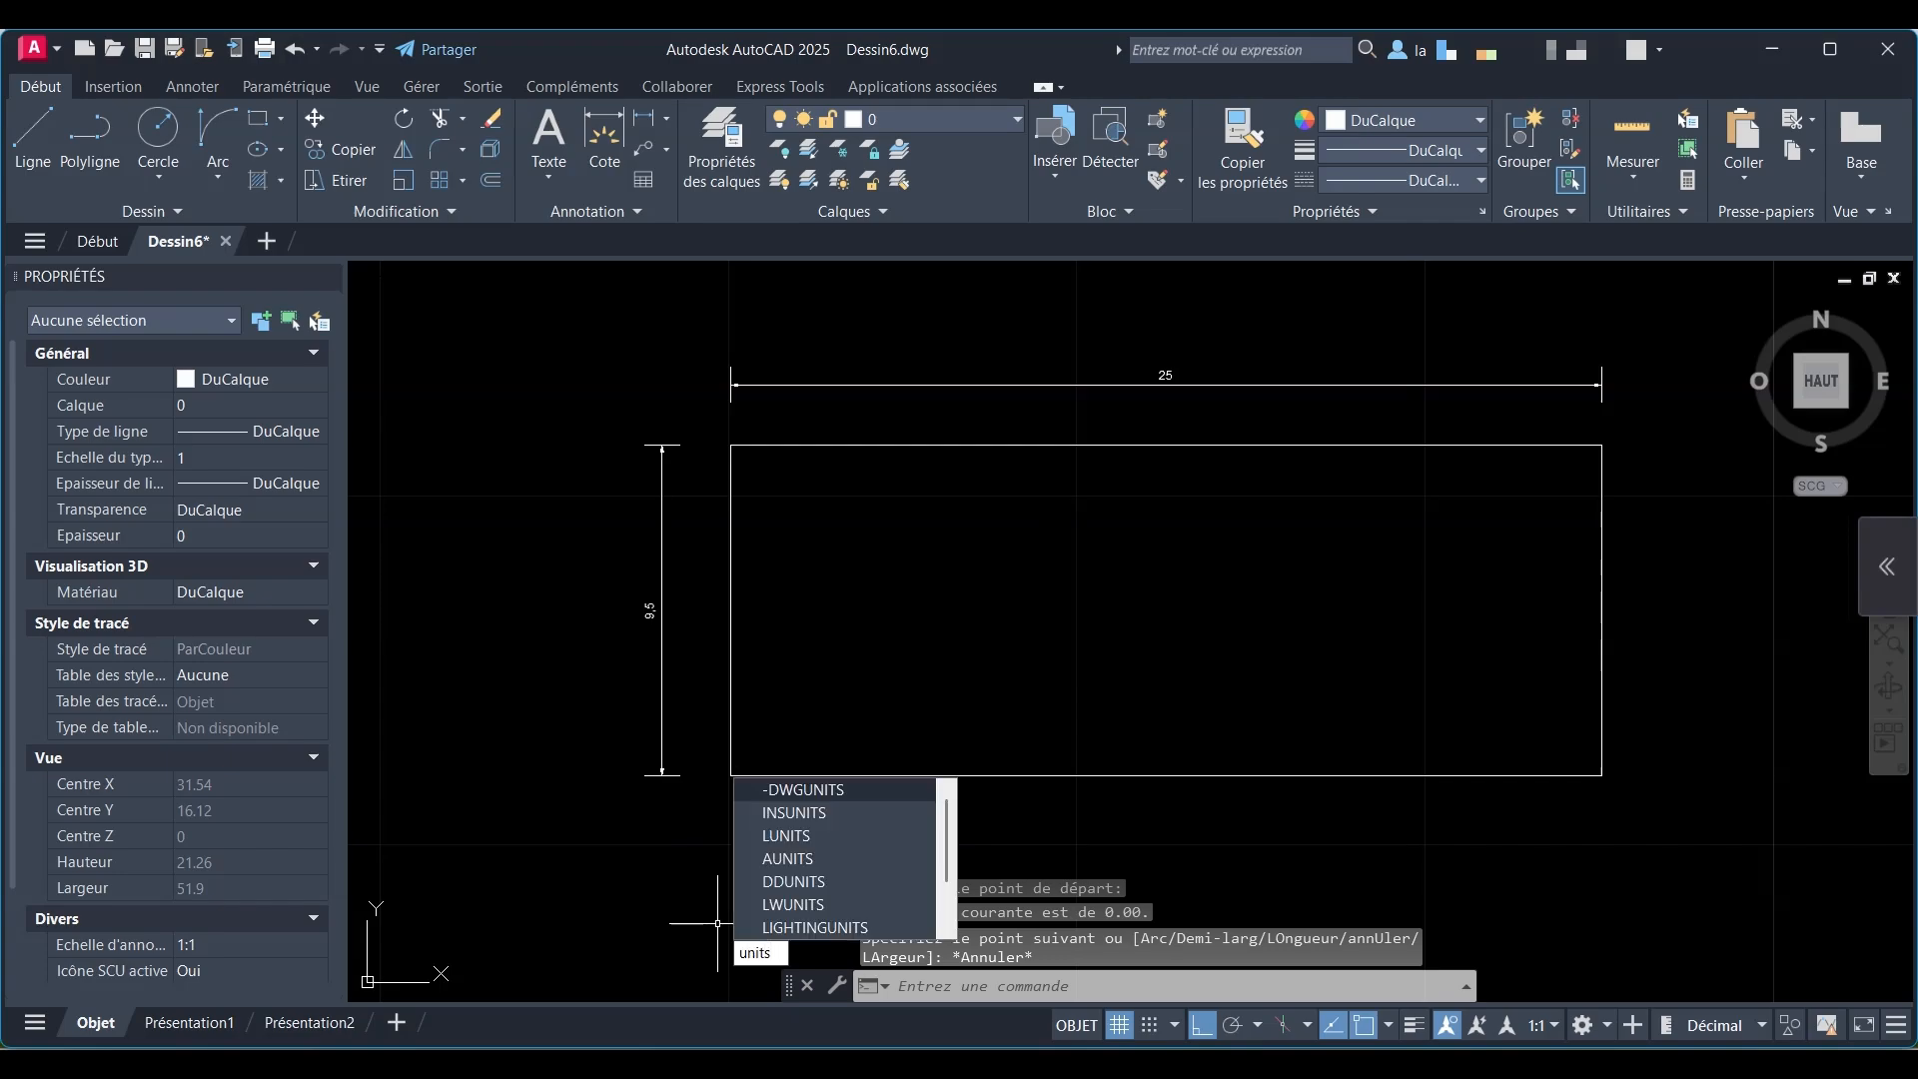
key("Return")
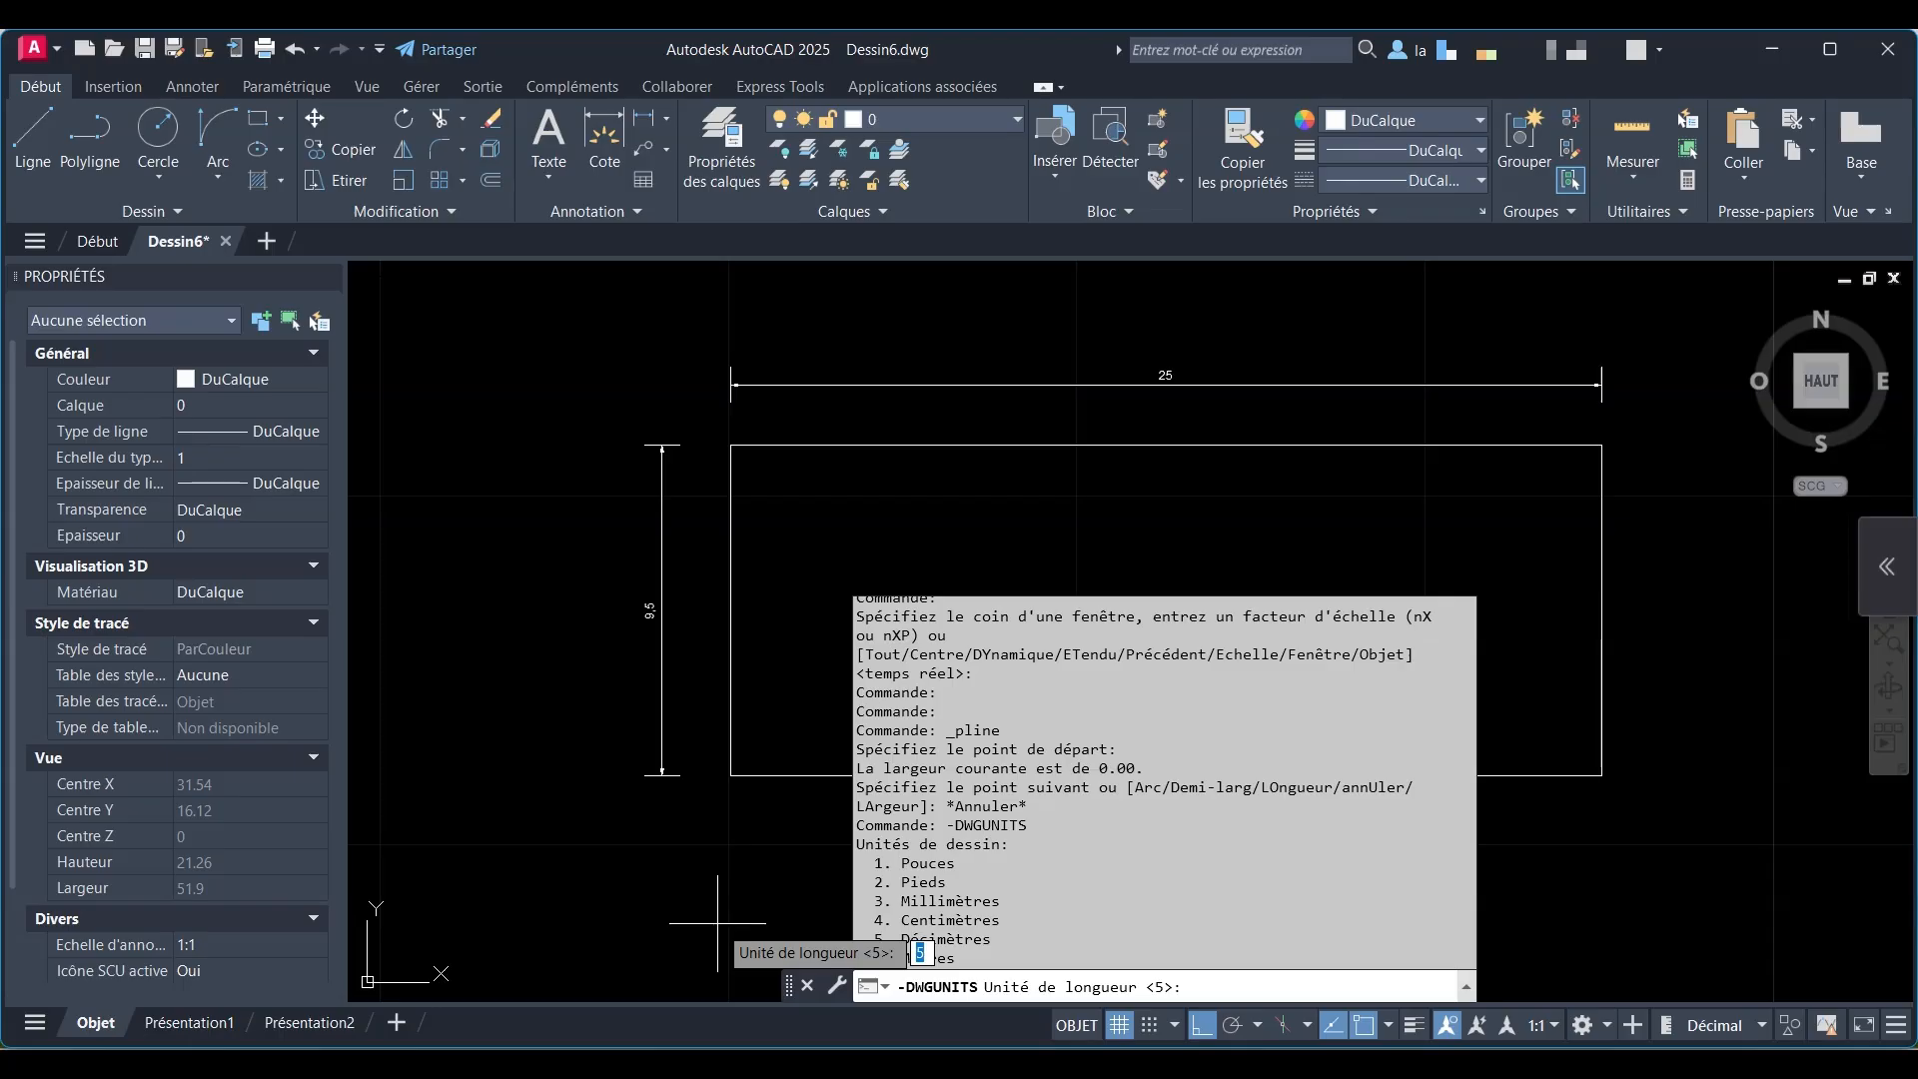
key("Escape")
key("Escape")
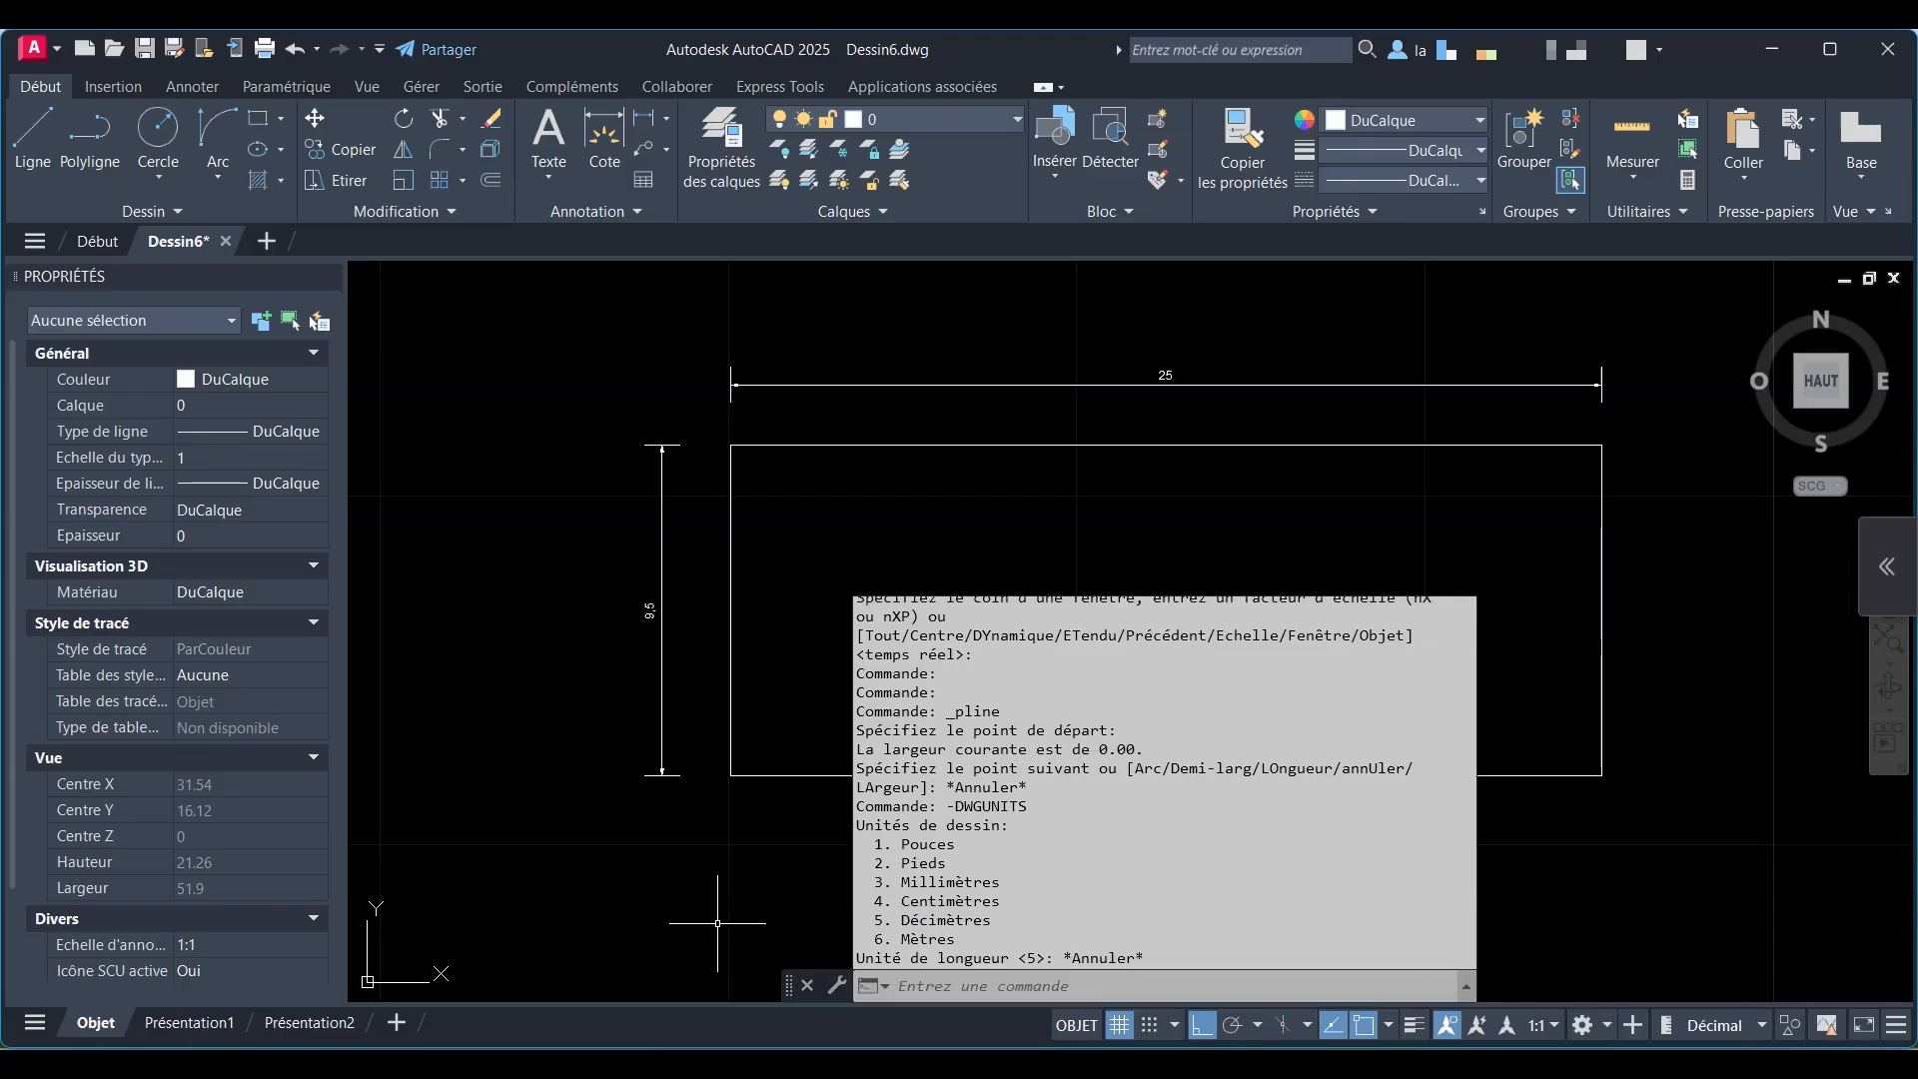
Step: Run -DWGUNITS with centimetres (4) as the length unit, decimal display format (2) and a linear precision of 2
scroll(892, 627, "down", 2)
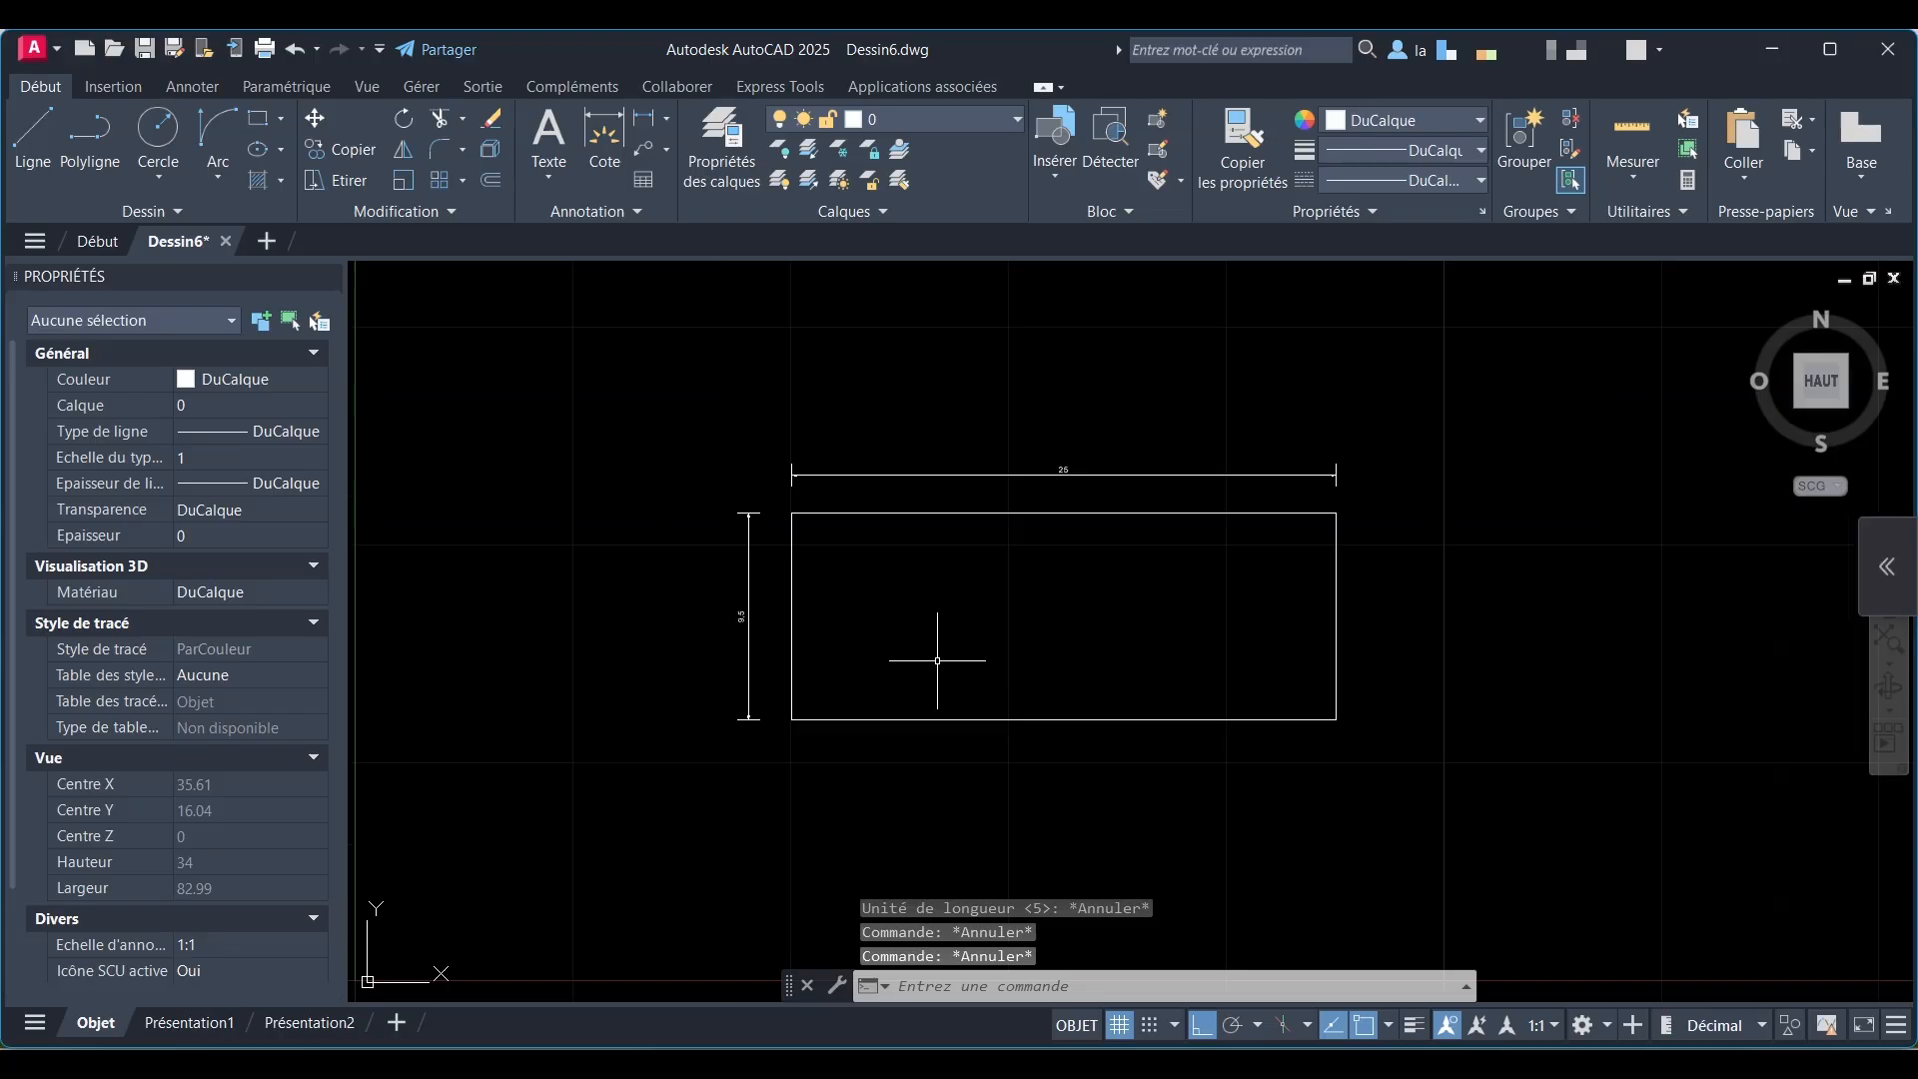
type("units")
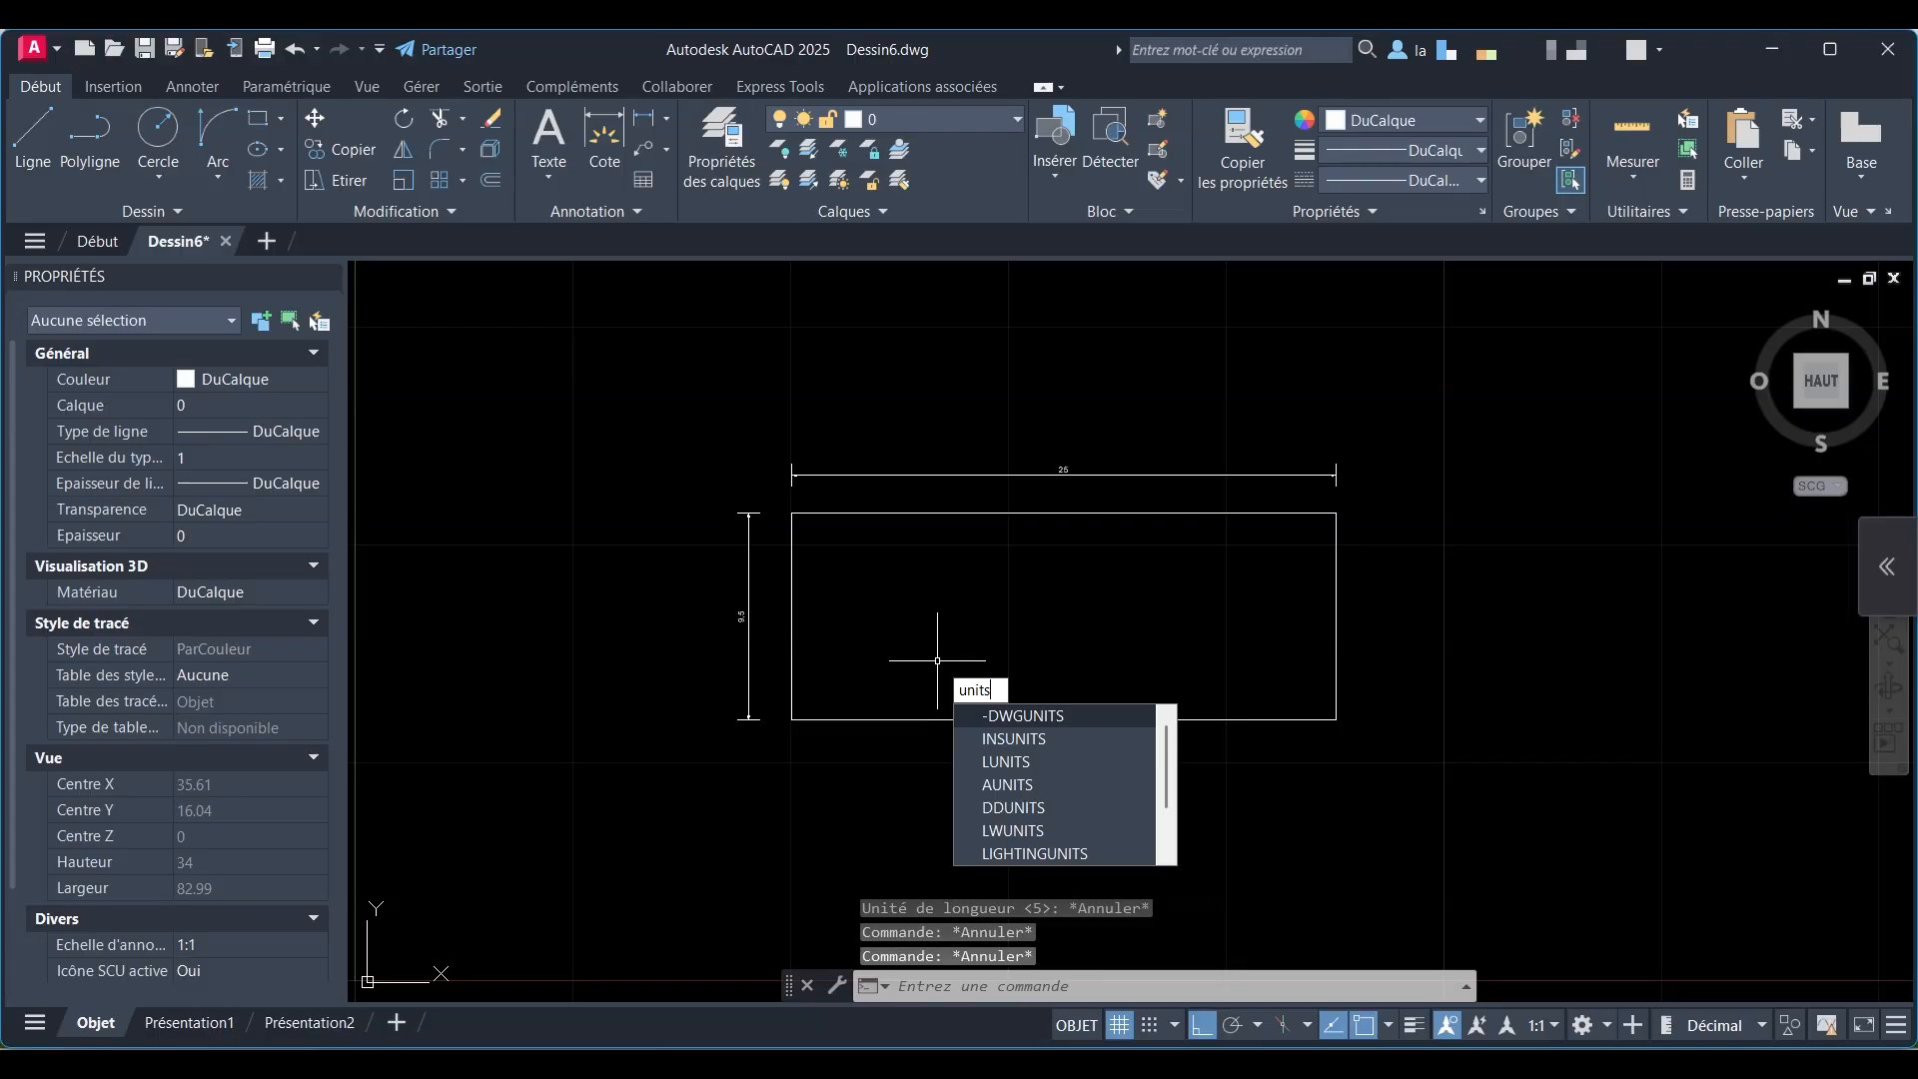
key("Return")
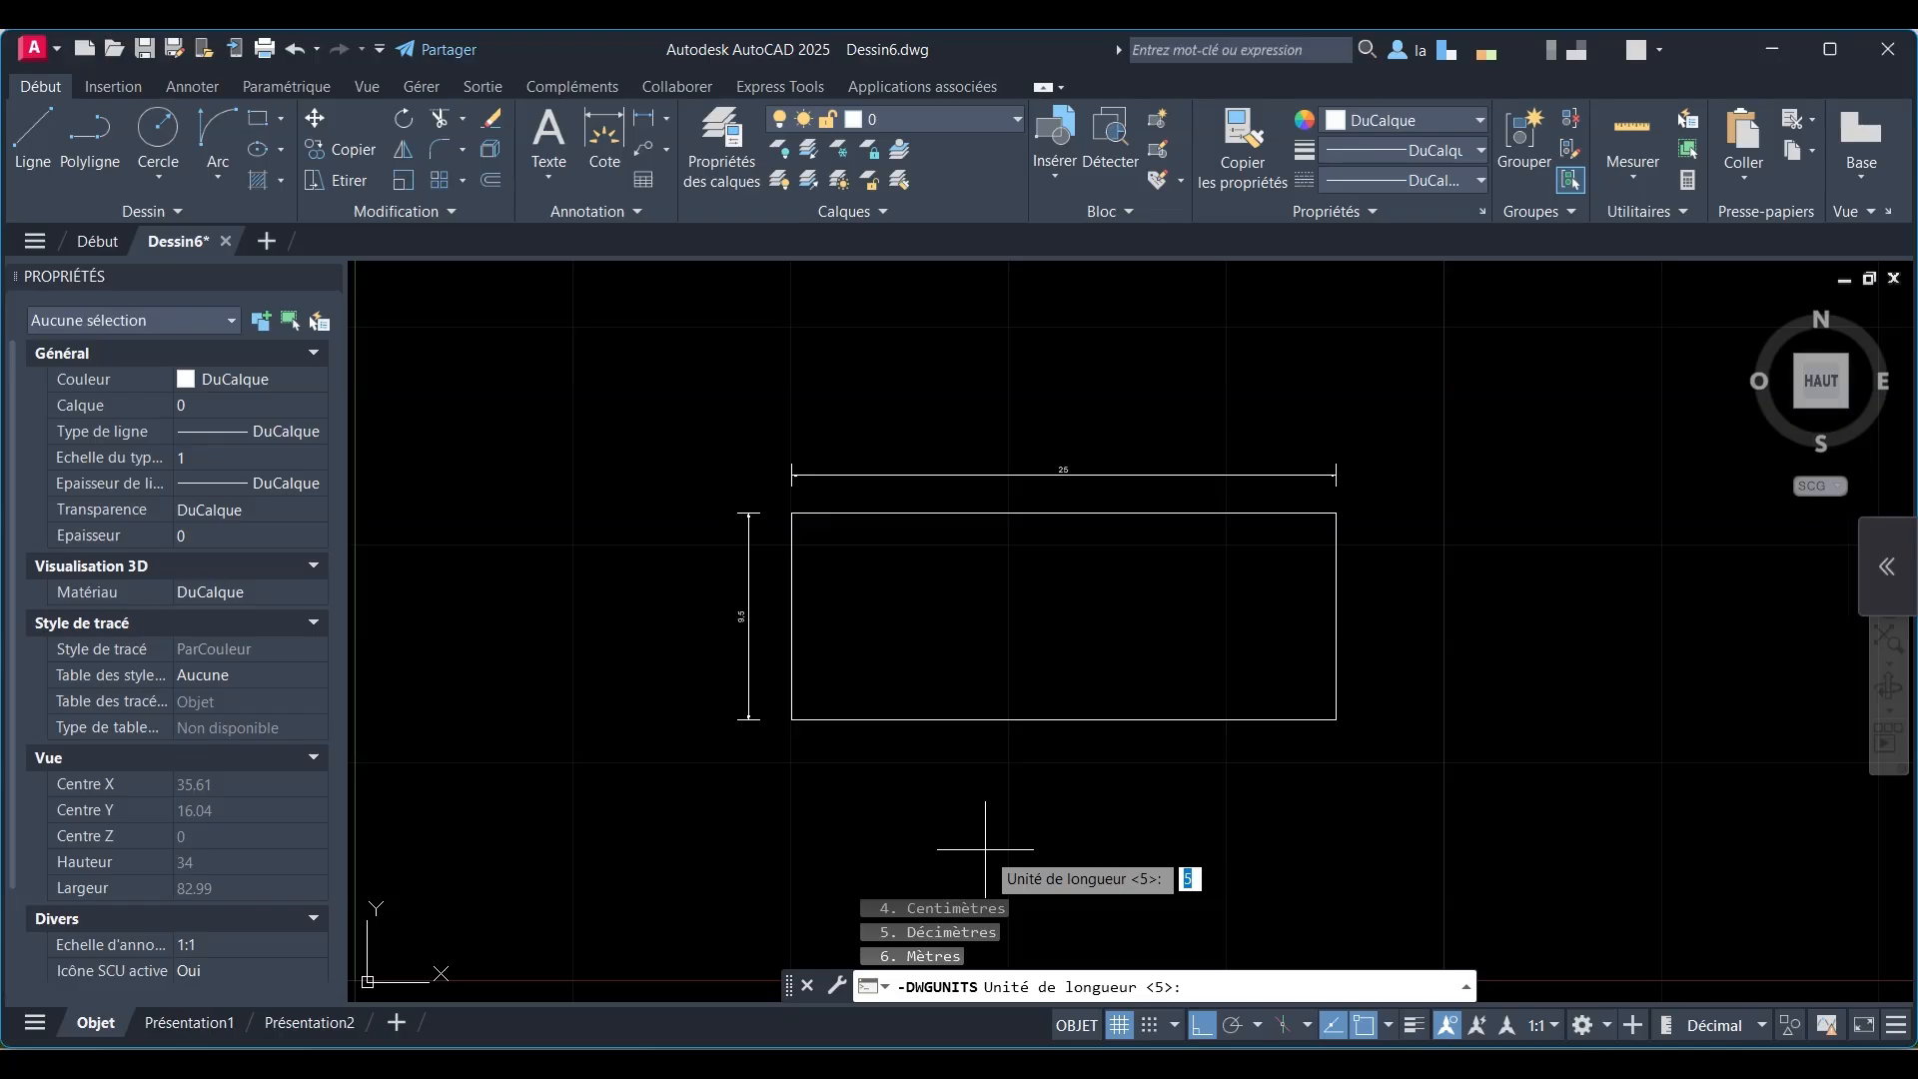
type("4")
key("Return")
type("2")
key("Return")
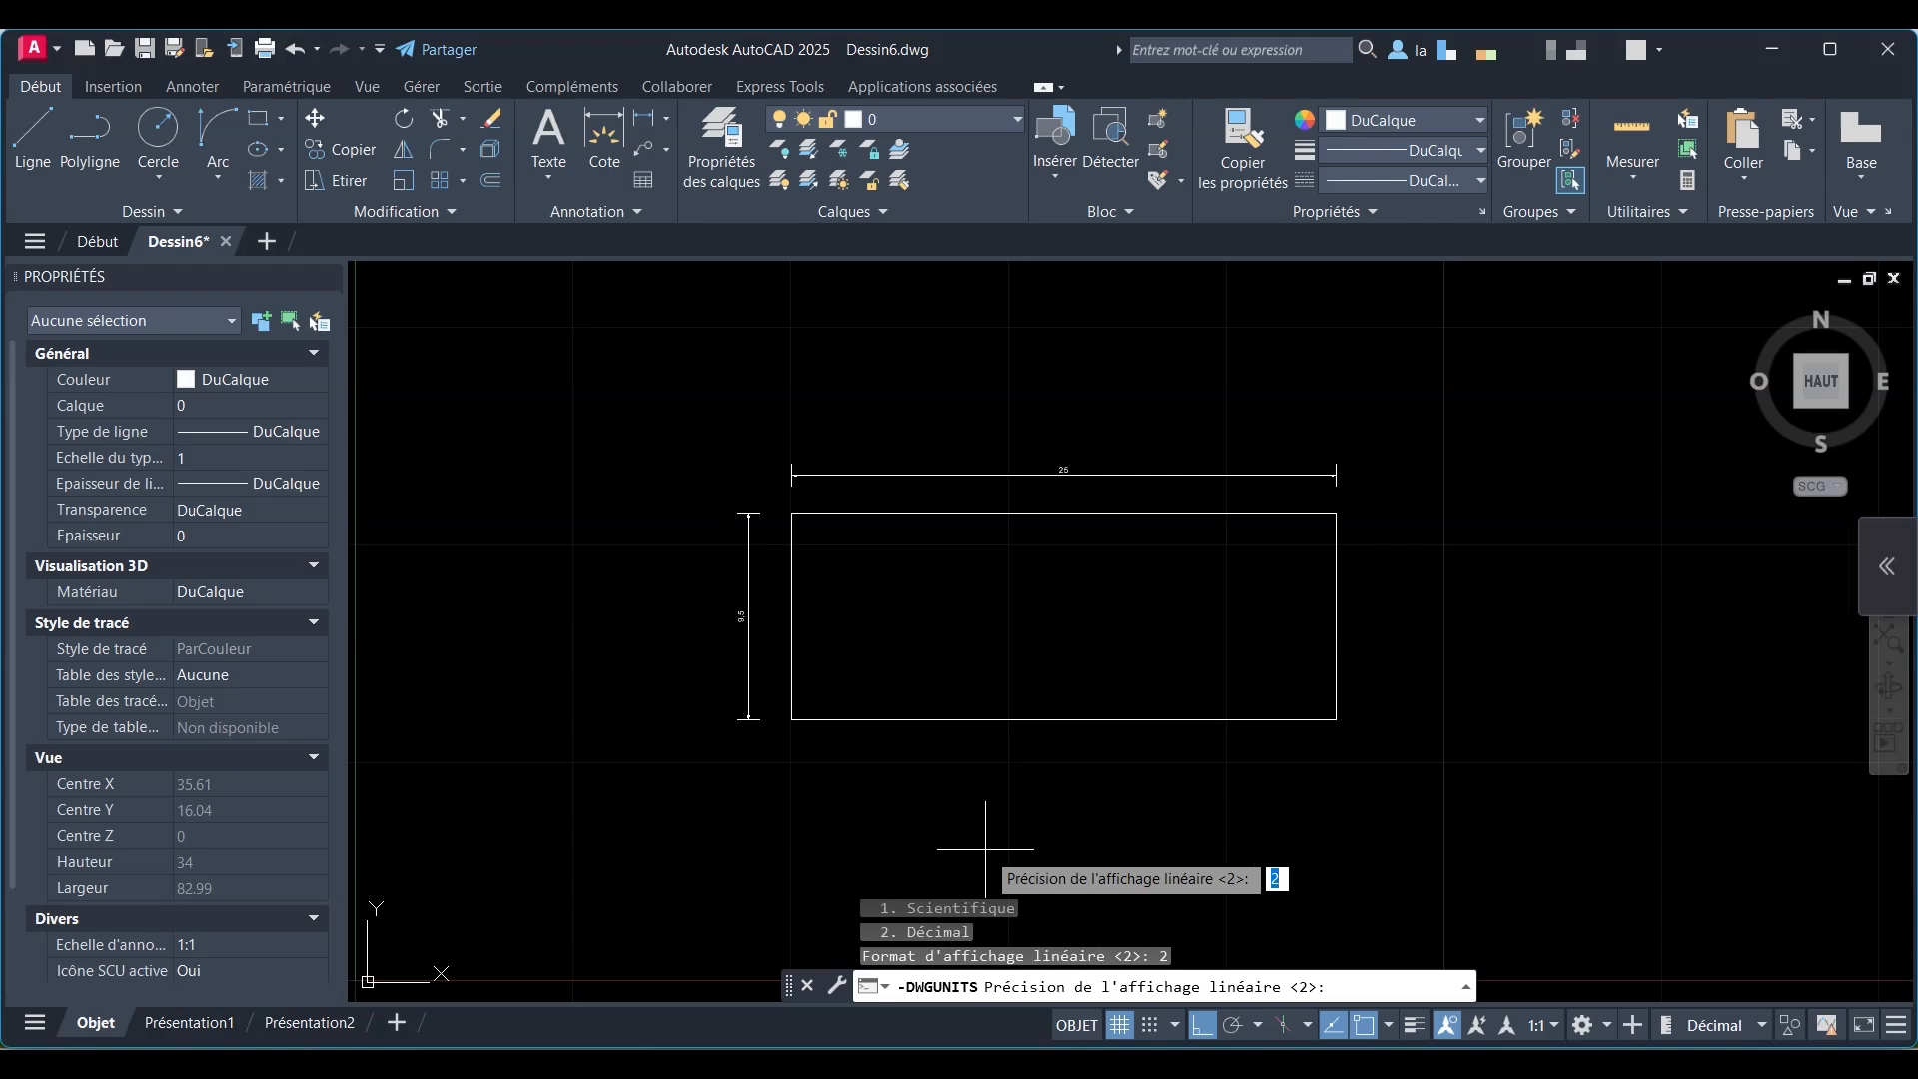
type("2")
key("Return")
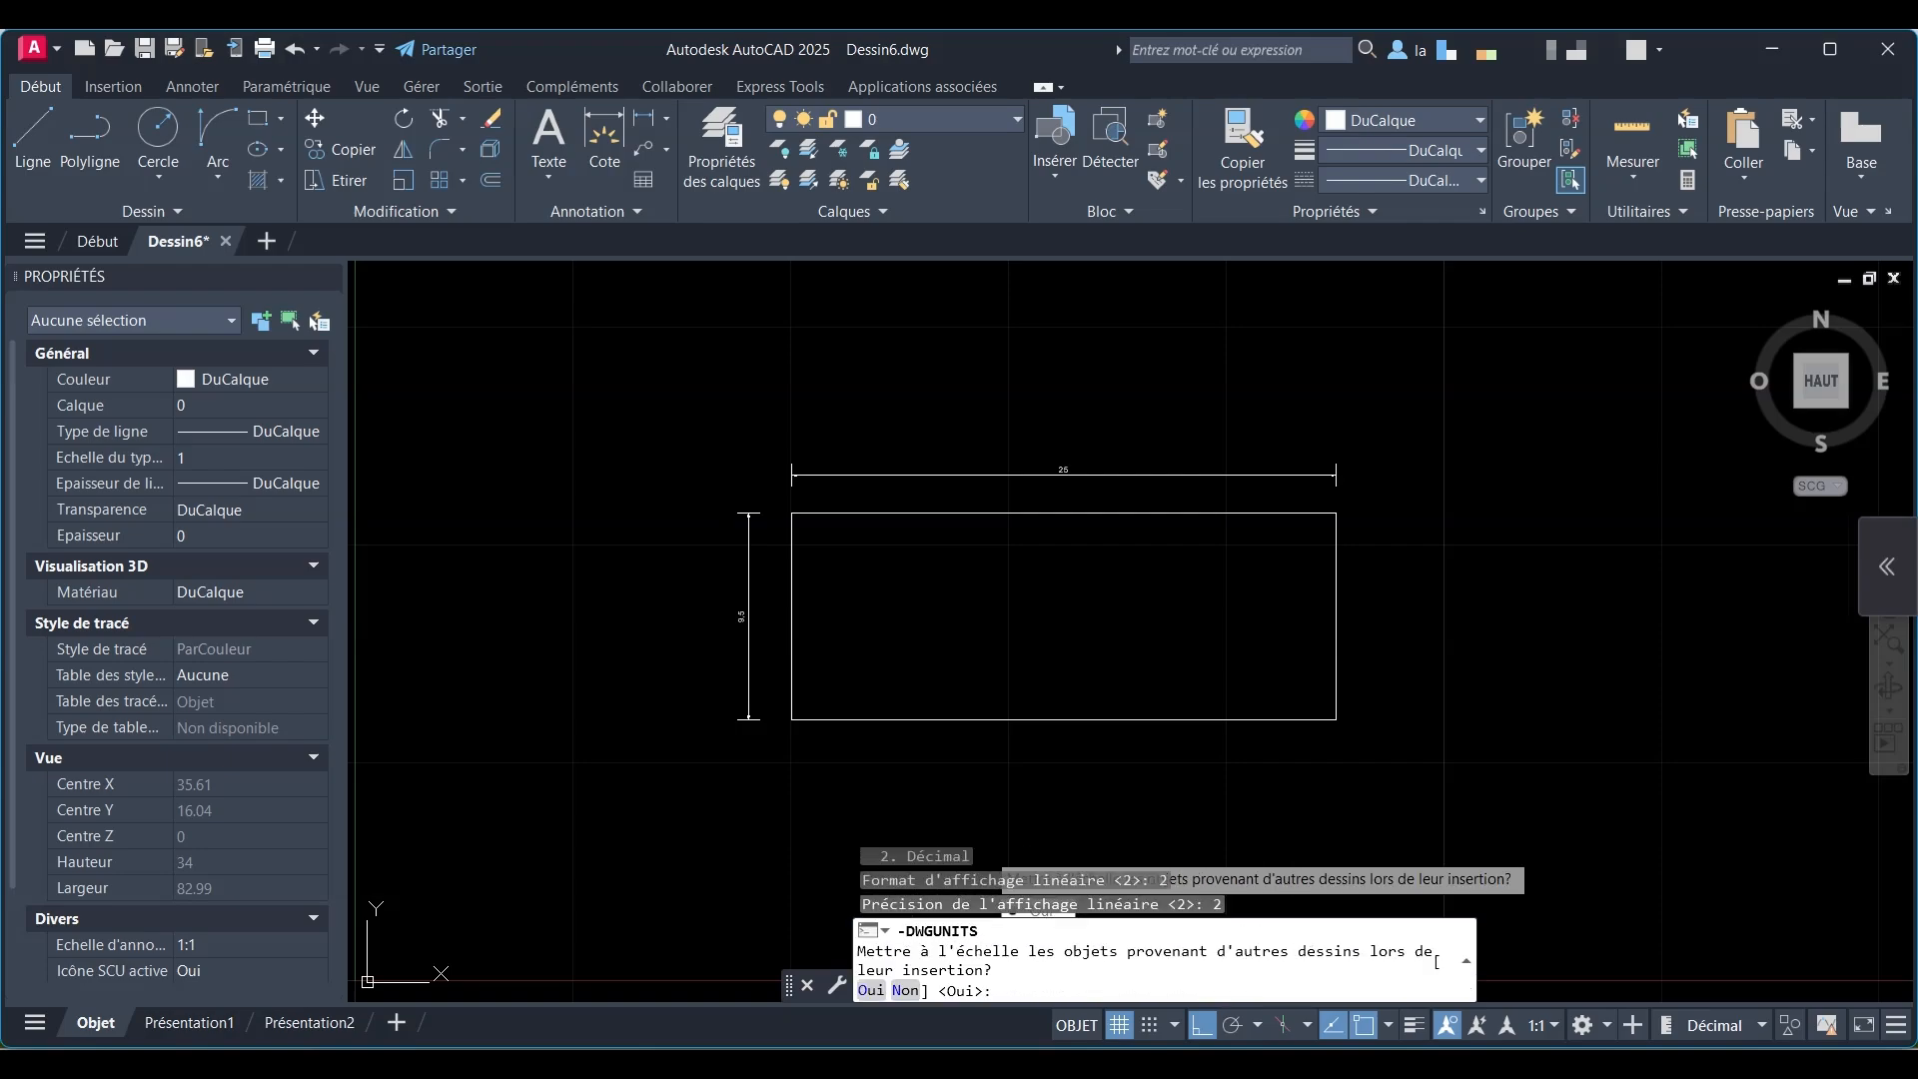
Step: Scale inserted objects, match INSUNITS to the drawing units and rescale the current drawing's objects to centimetres, excluding paper space
type("O")
key("Return")
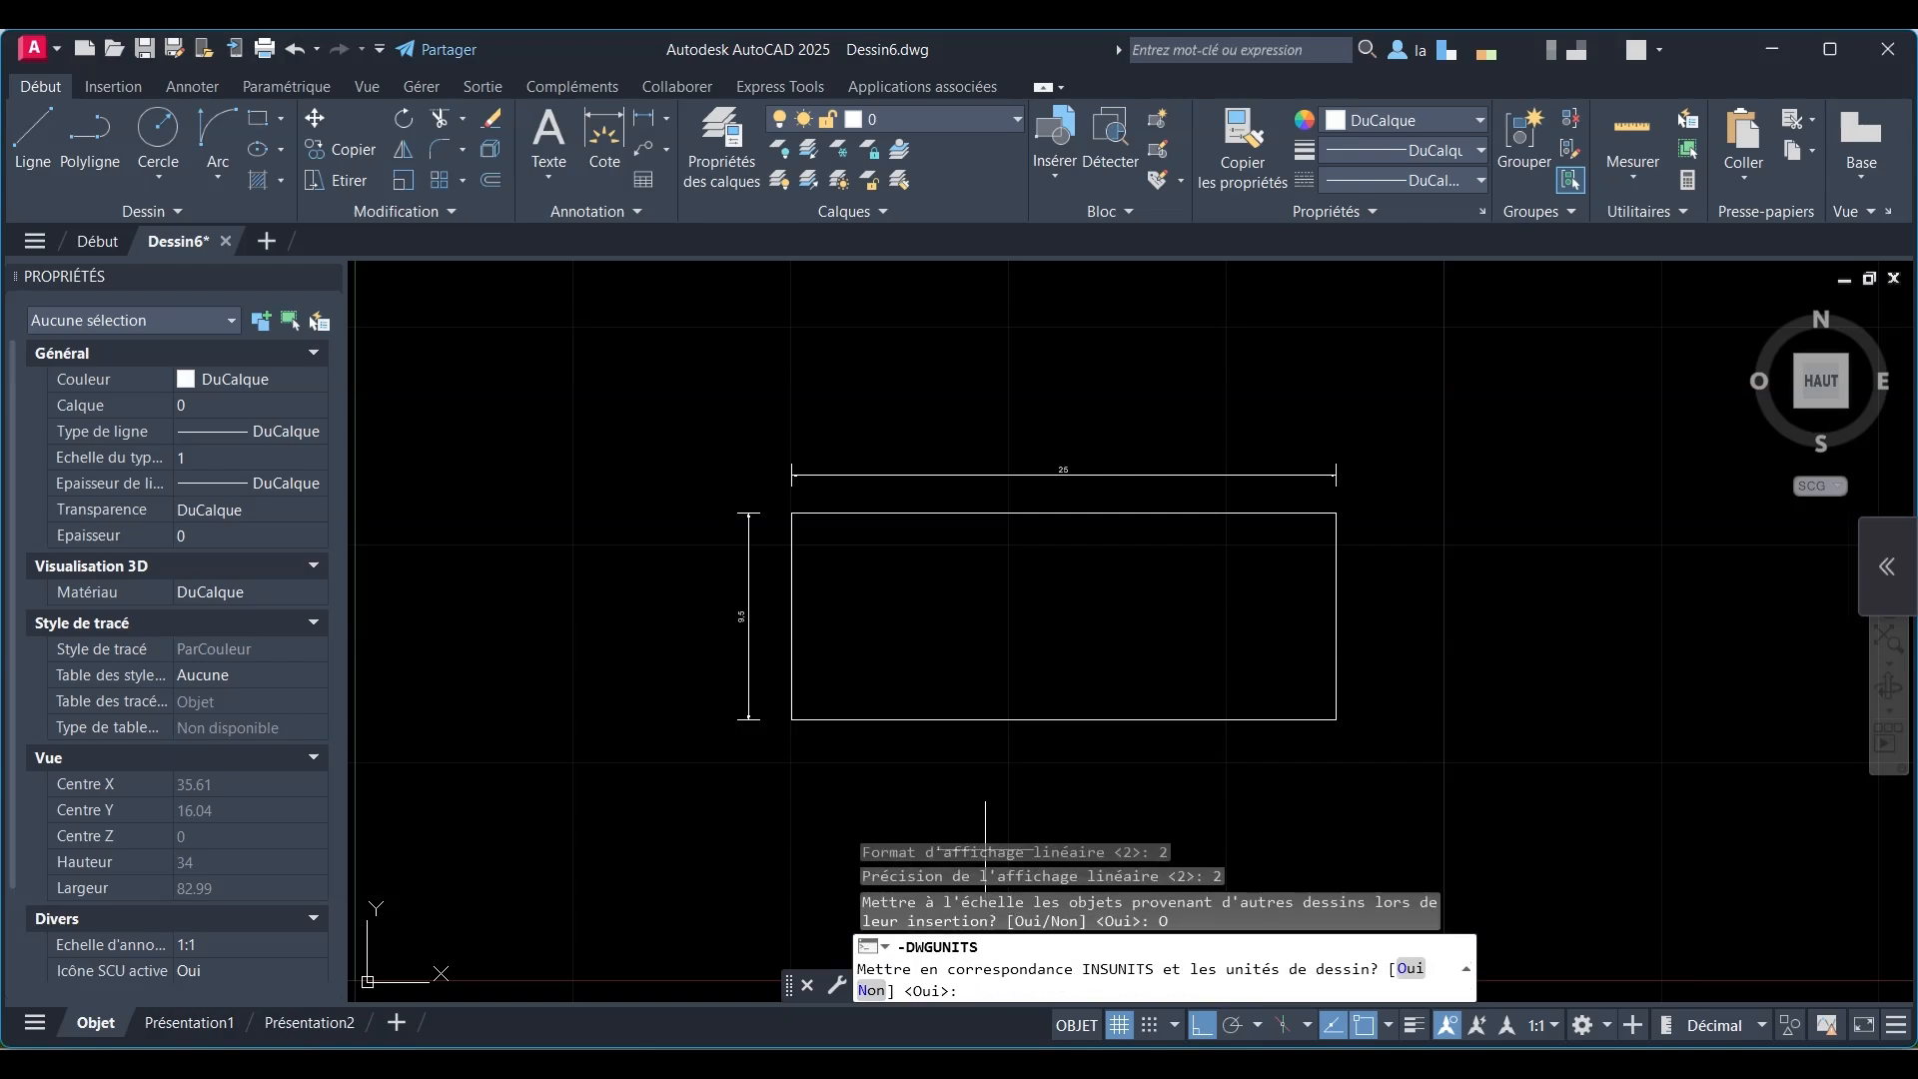
type("O")
key("Return")
type("O")
key("Return")
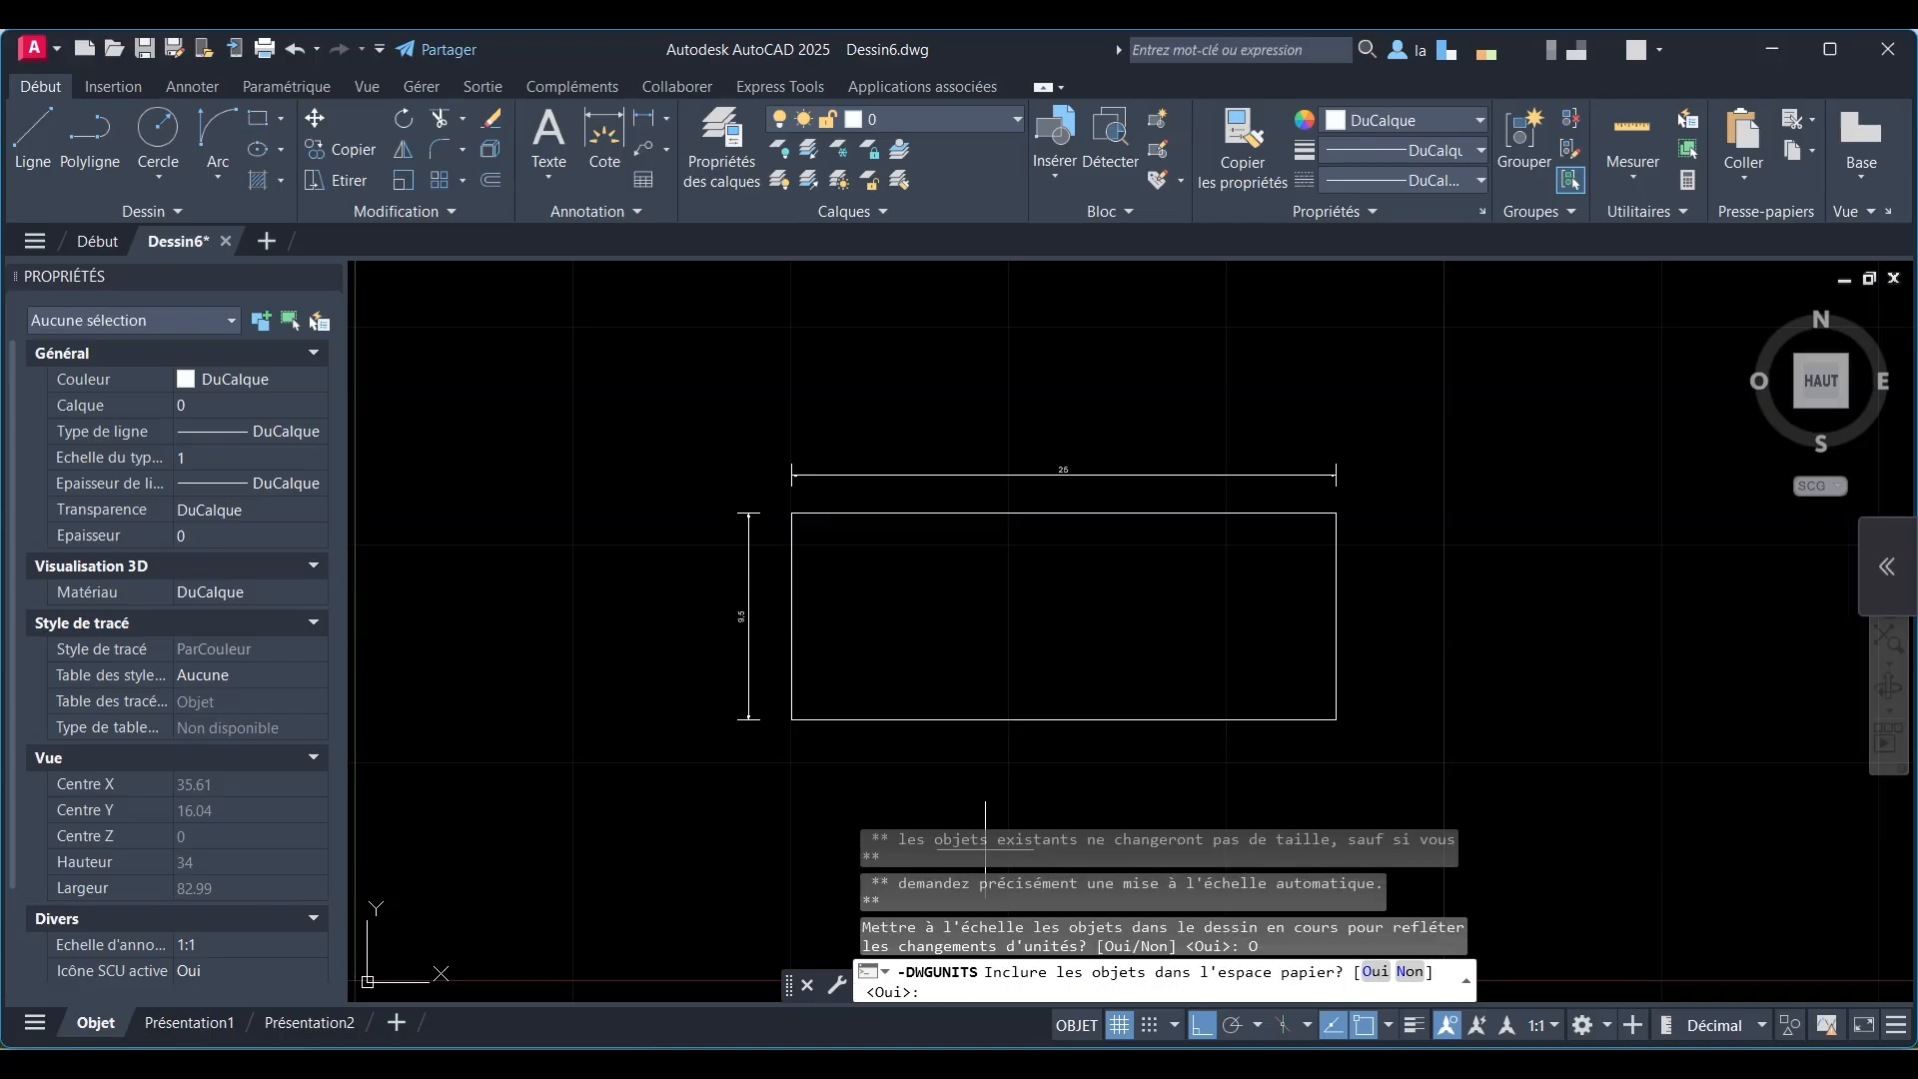
type("N")
key("Return")
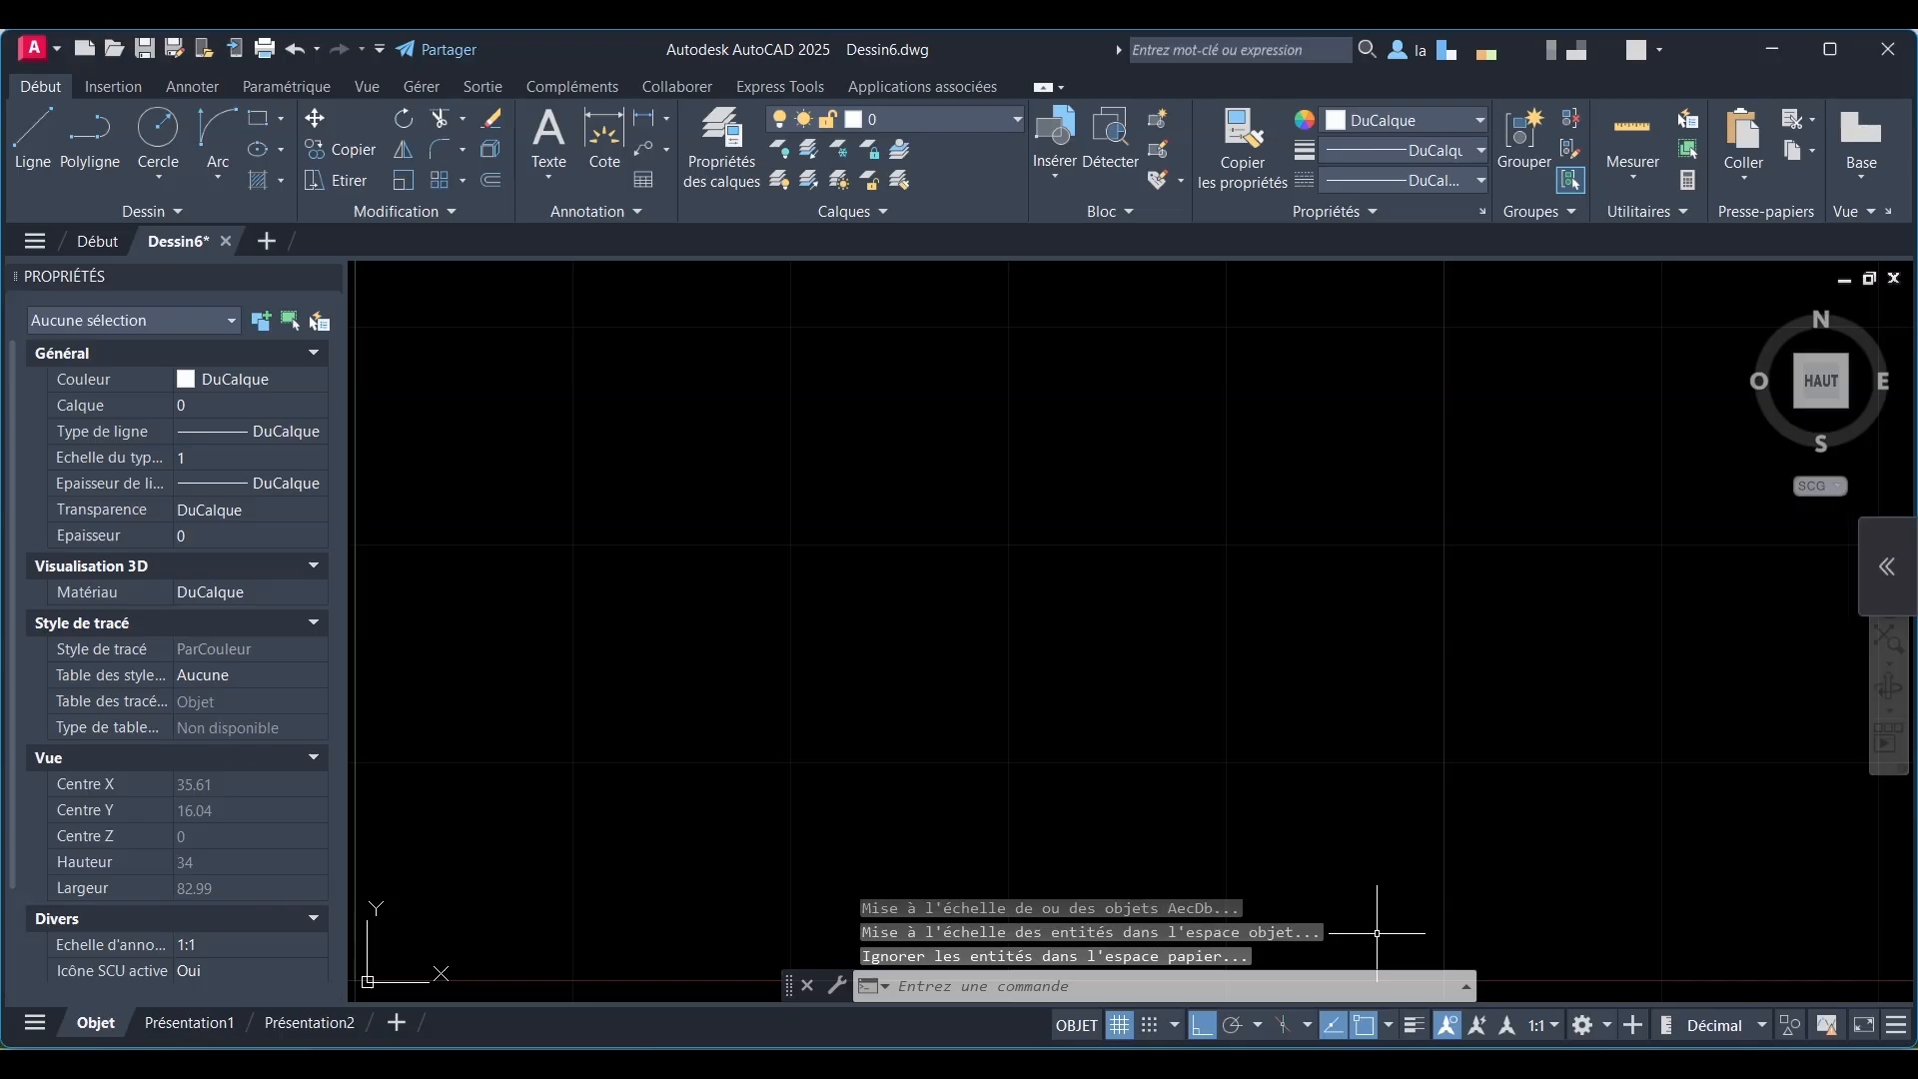
Step: Fit the whole centimetre drawing in view and examine the rectangle's width and height dimensions closely
left_click(1888, 641)
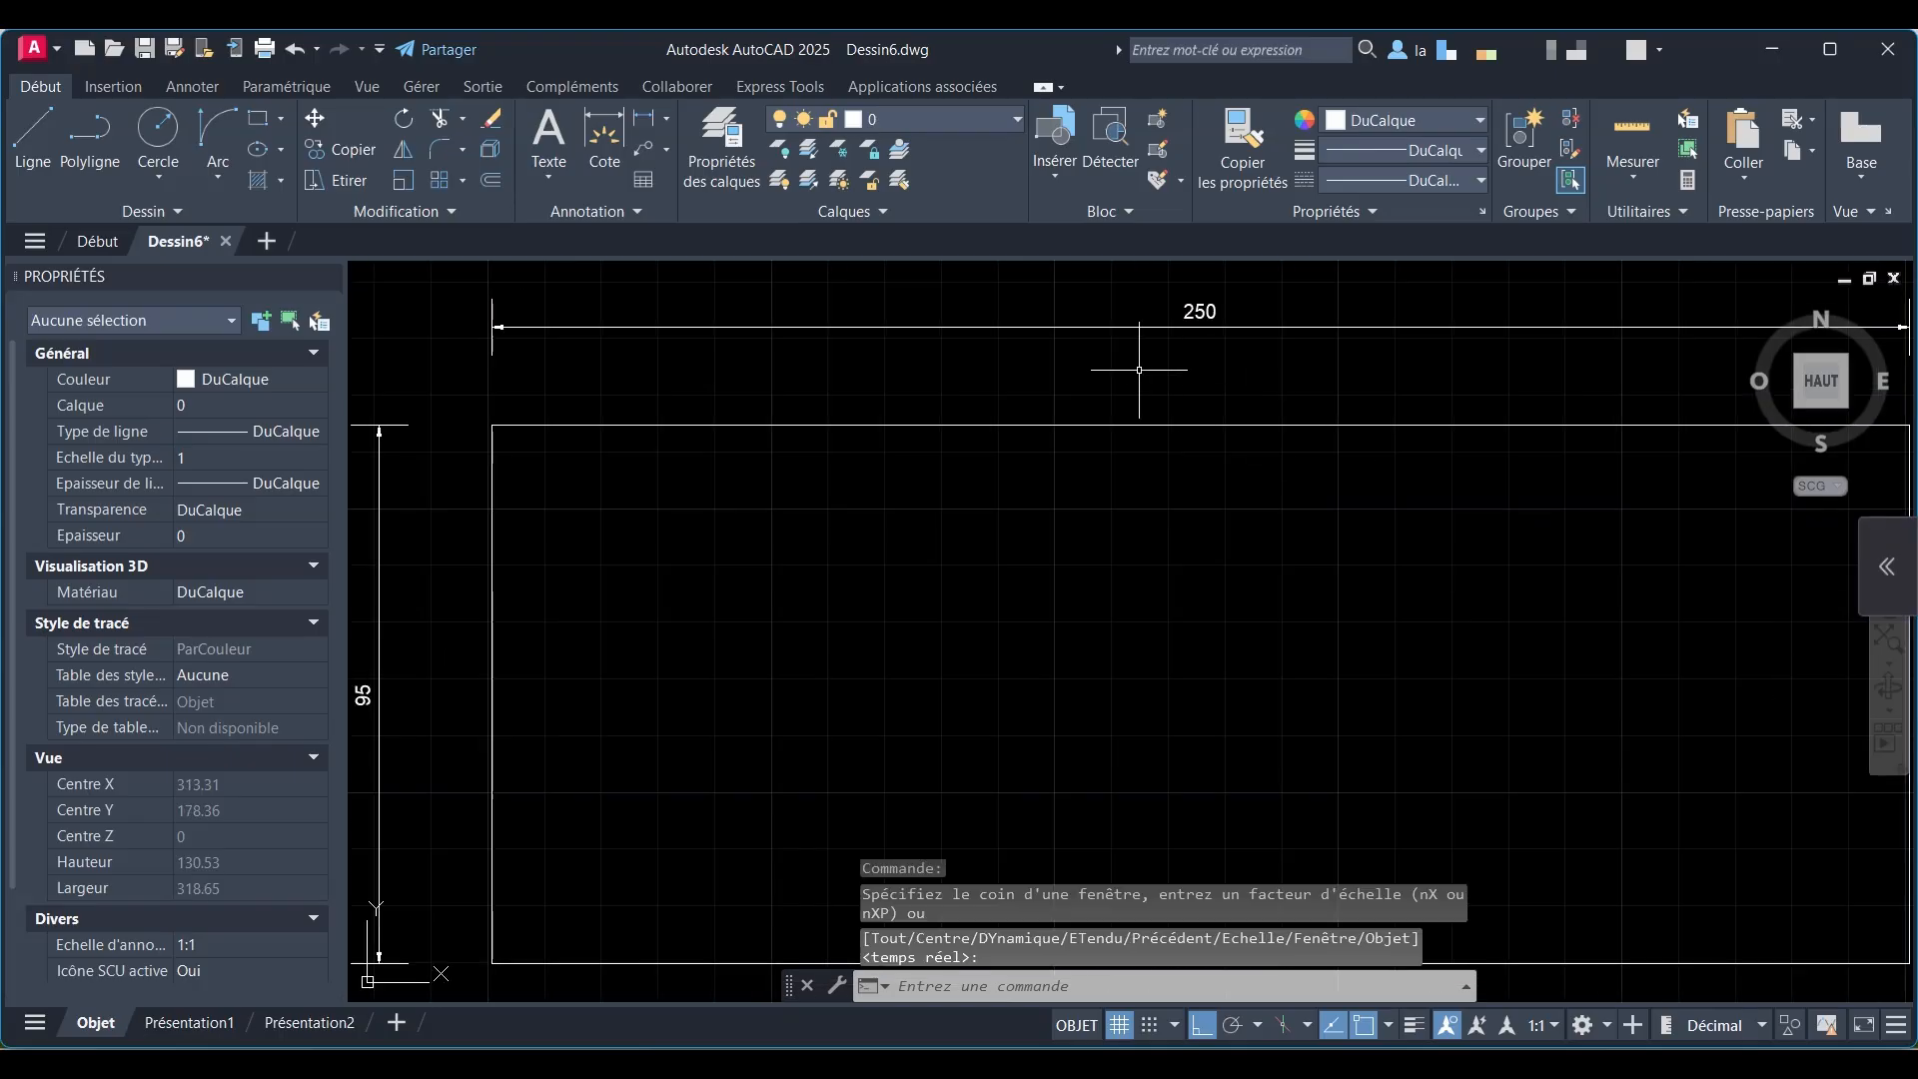
scroll(988, 480, "down", 2)
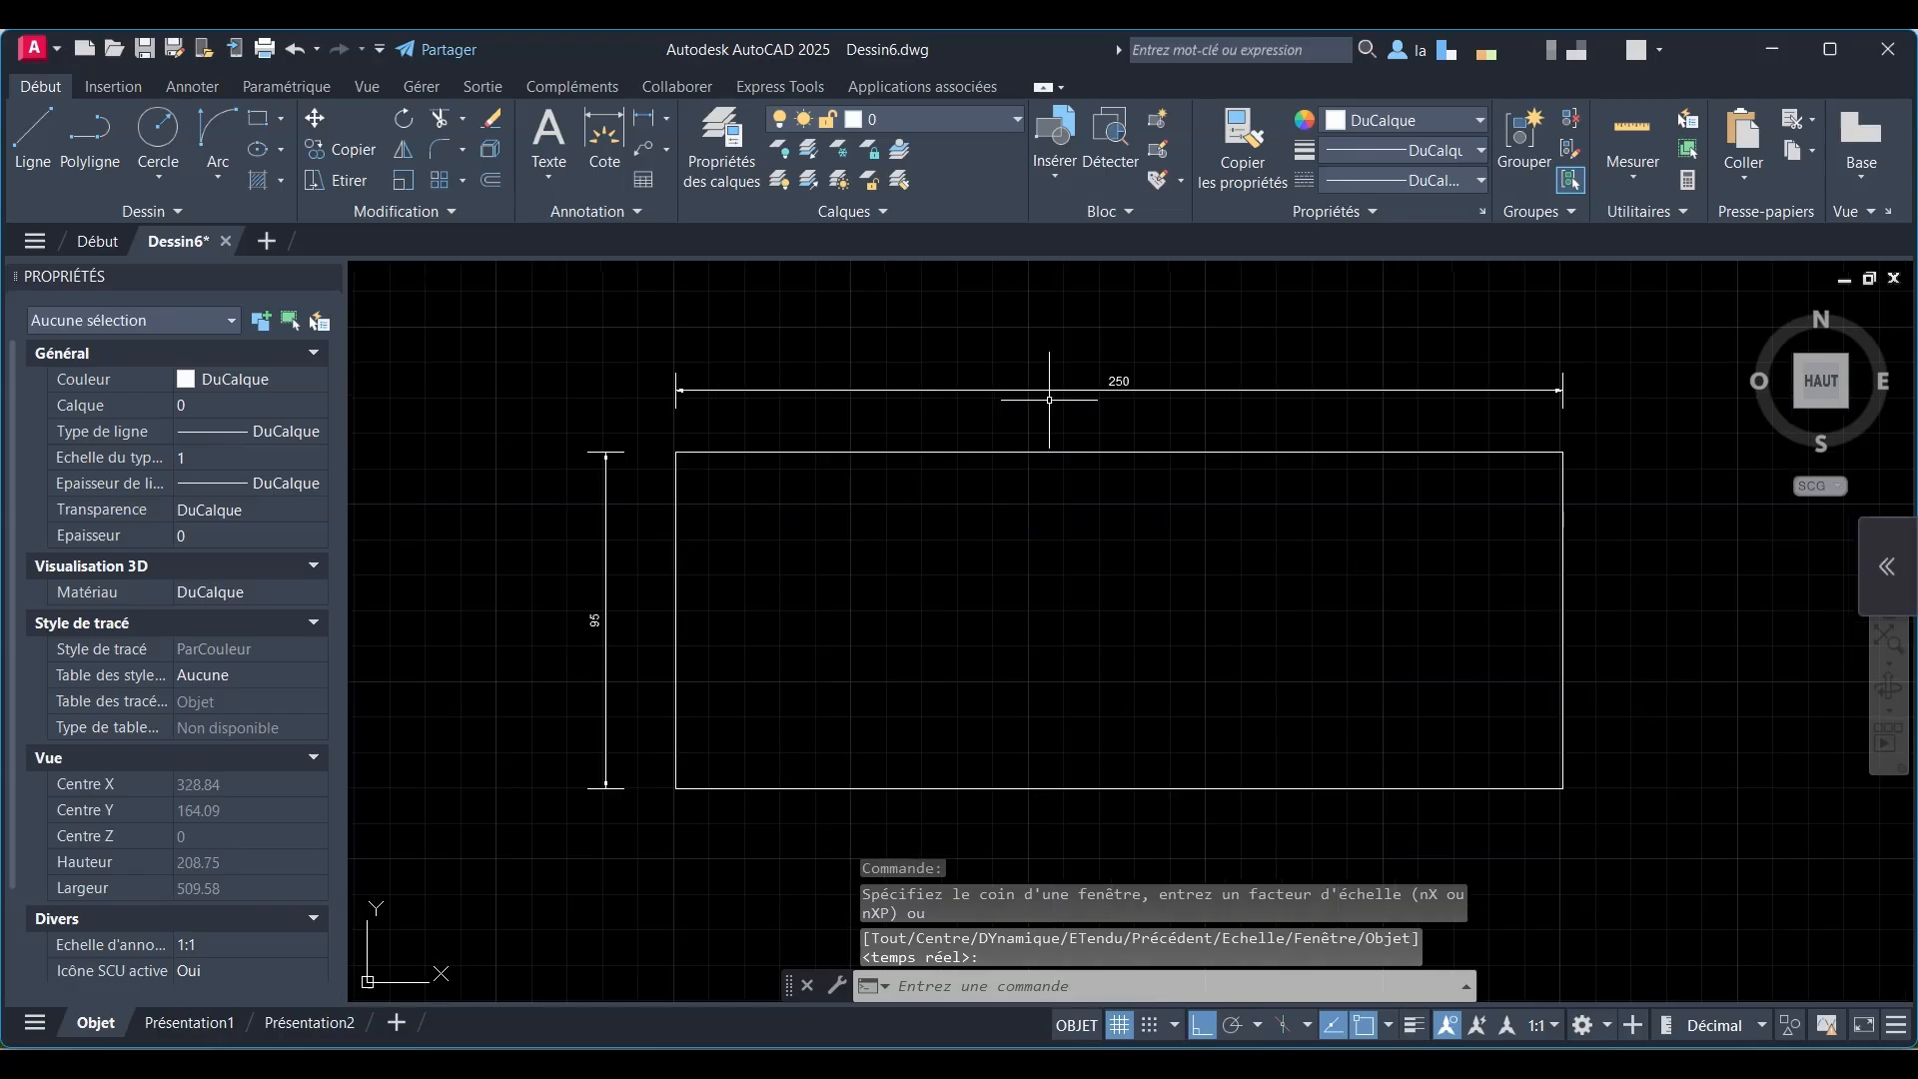
scroll(1119, 387, "up", 2)
scroll(1098, 399, "down", 2)
scroll(583, 610, "up", 2)
scroll(600, 619, "up", 2)
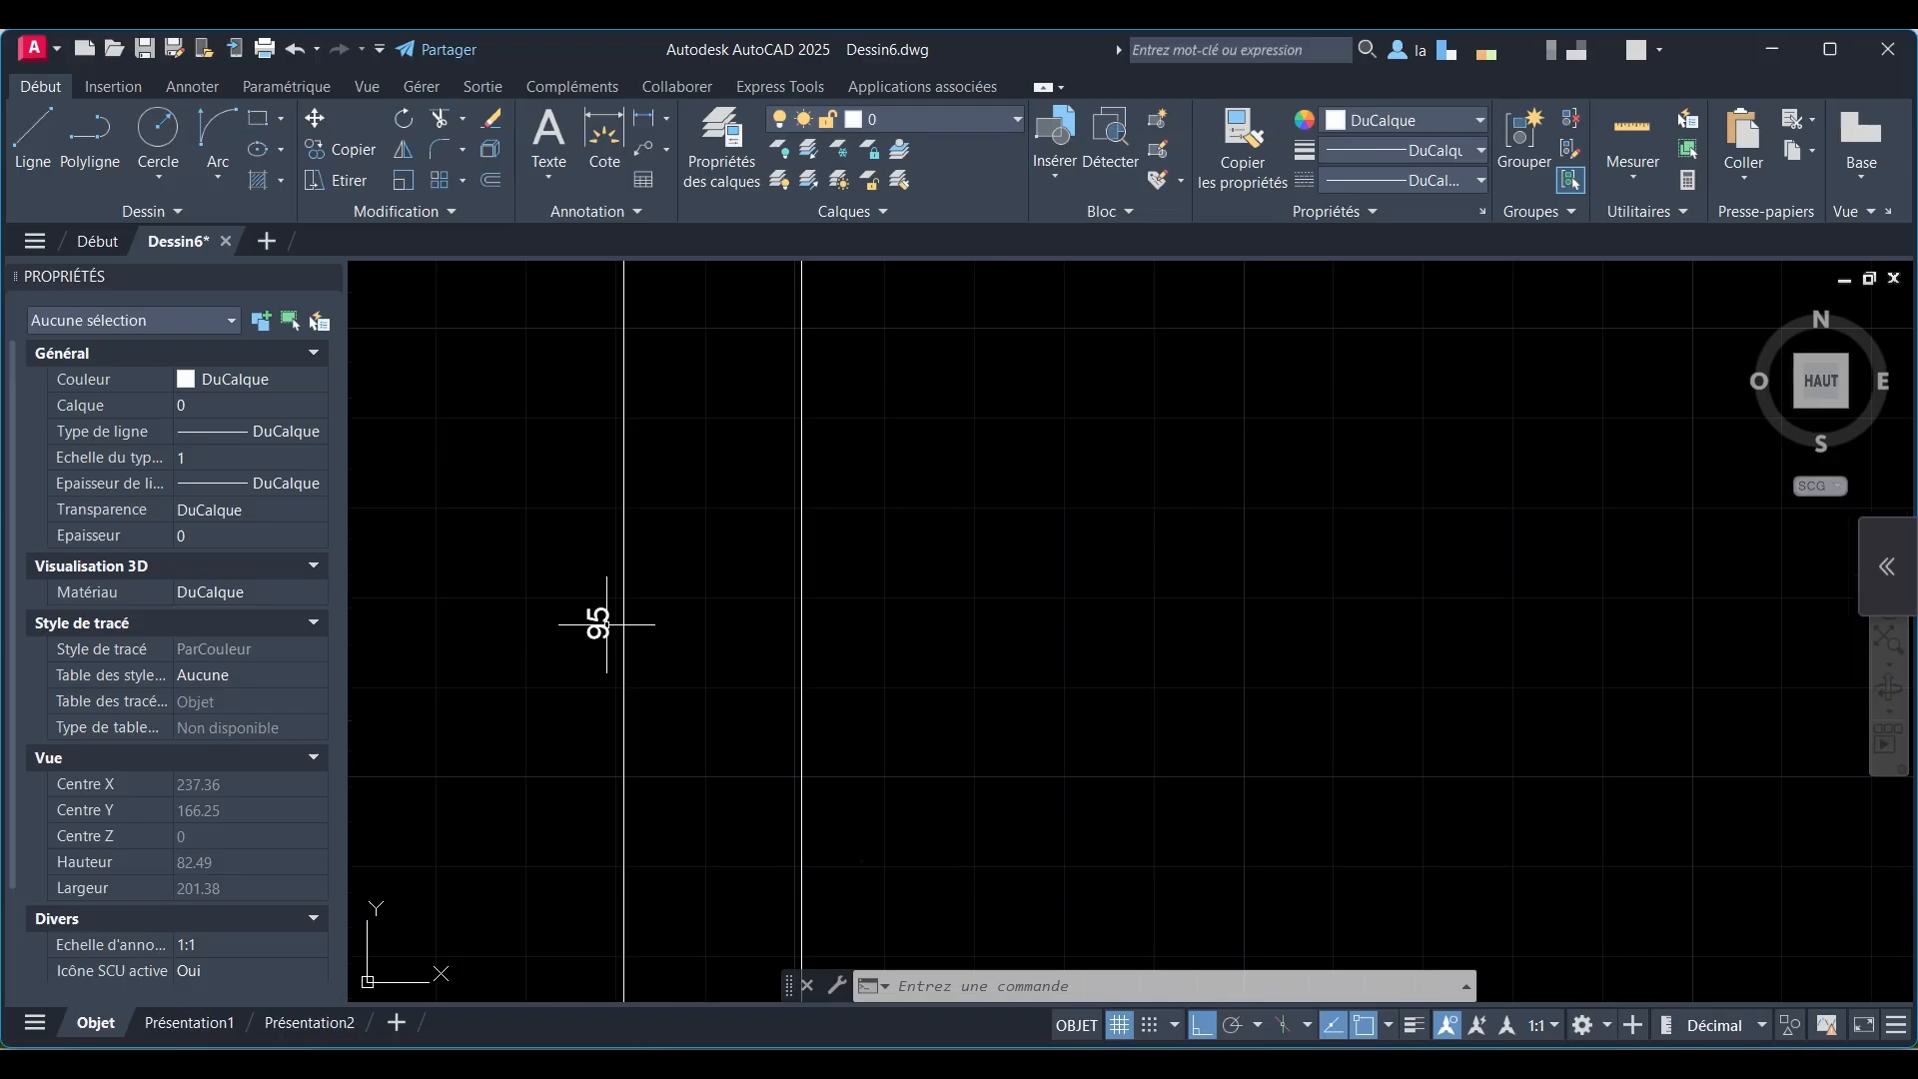
scroll(606, 625, "down", 2)
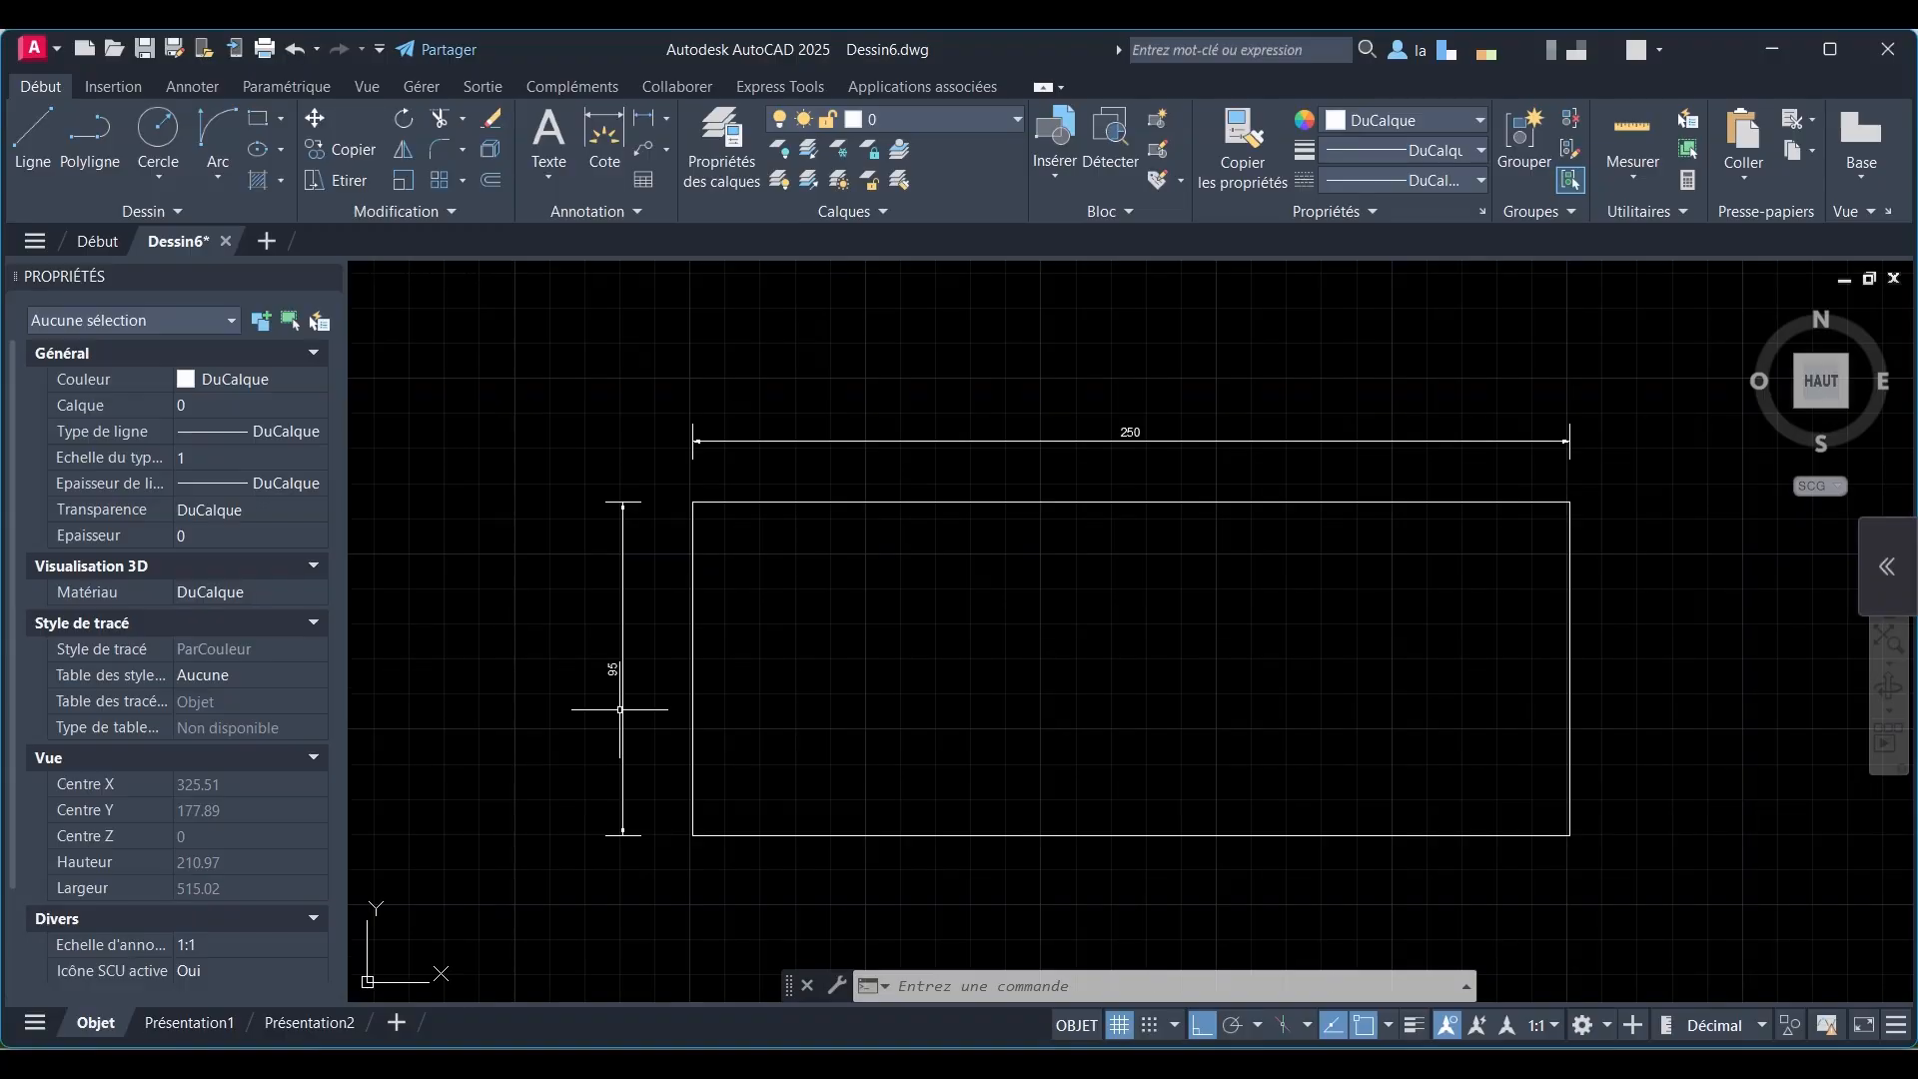
type("units")
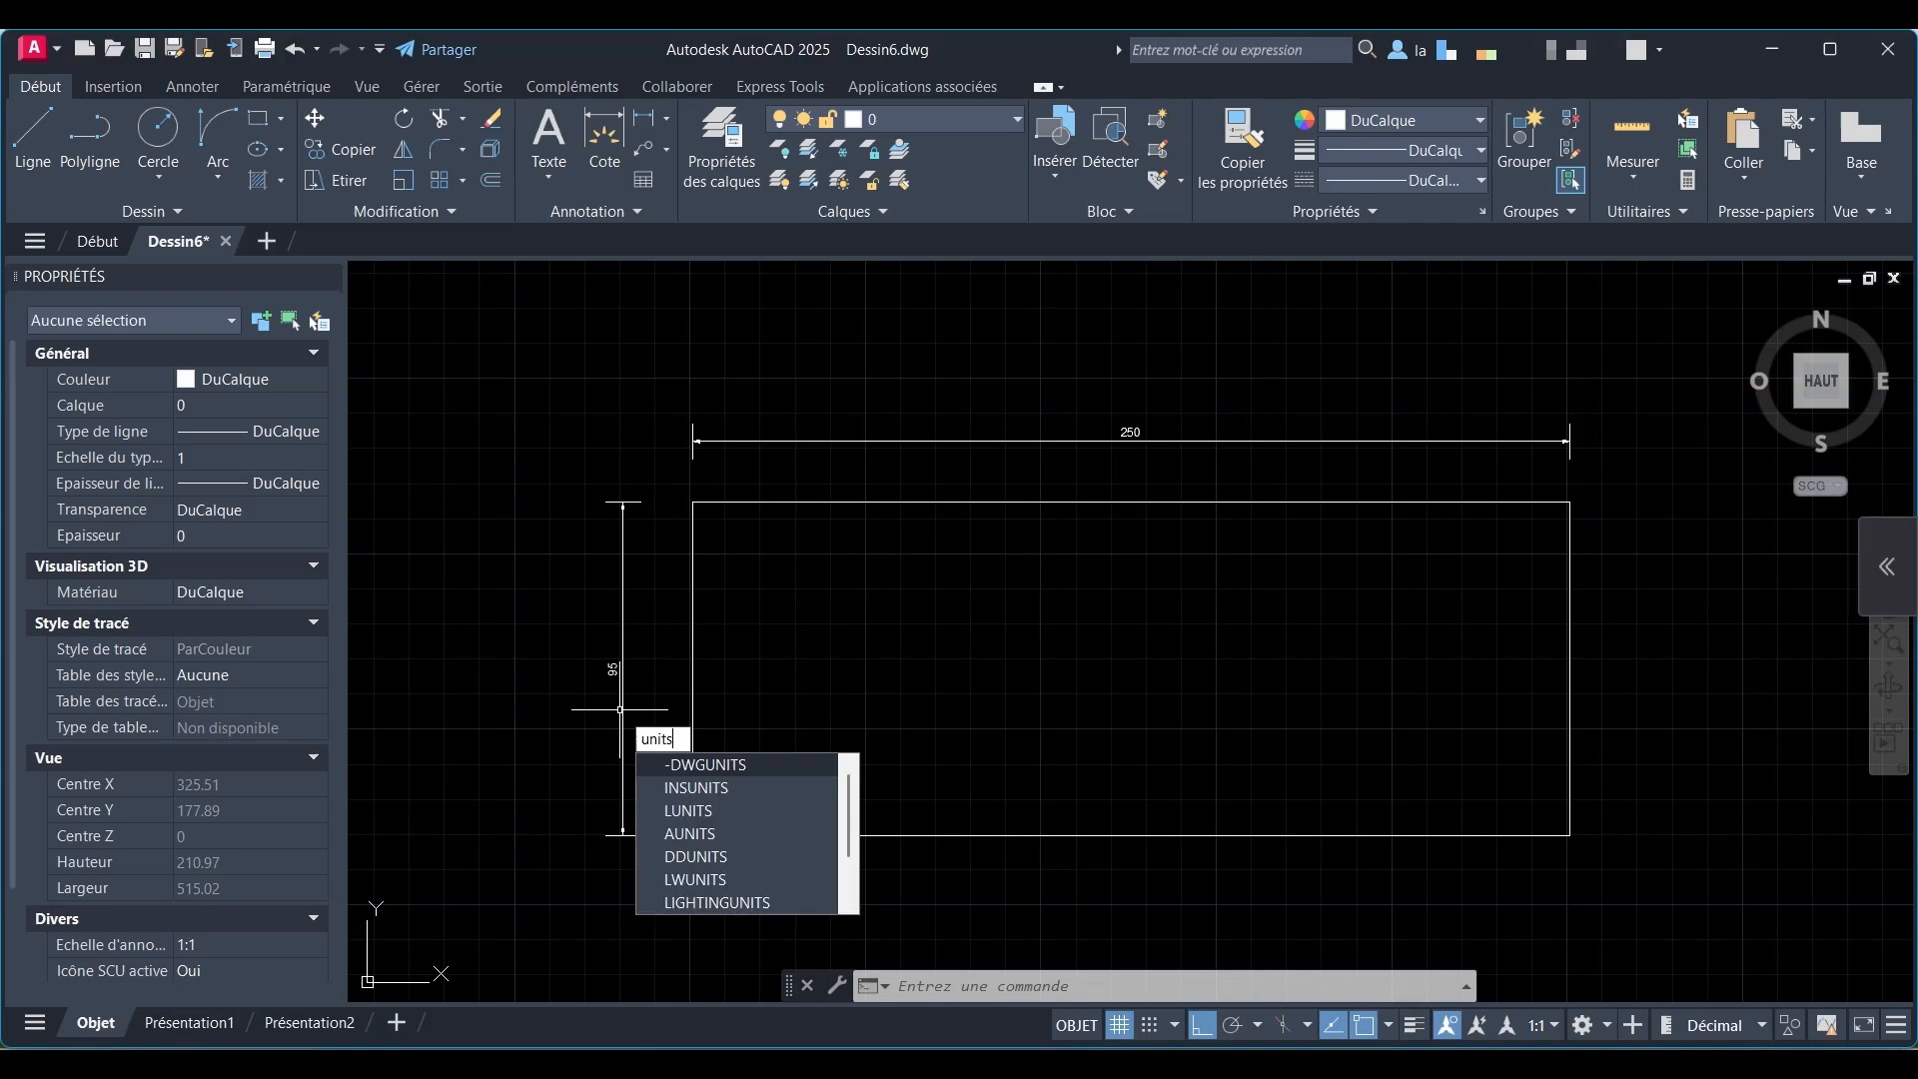
left_click(704, 764)
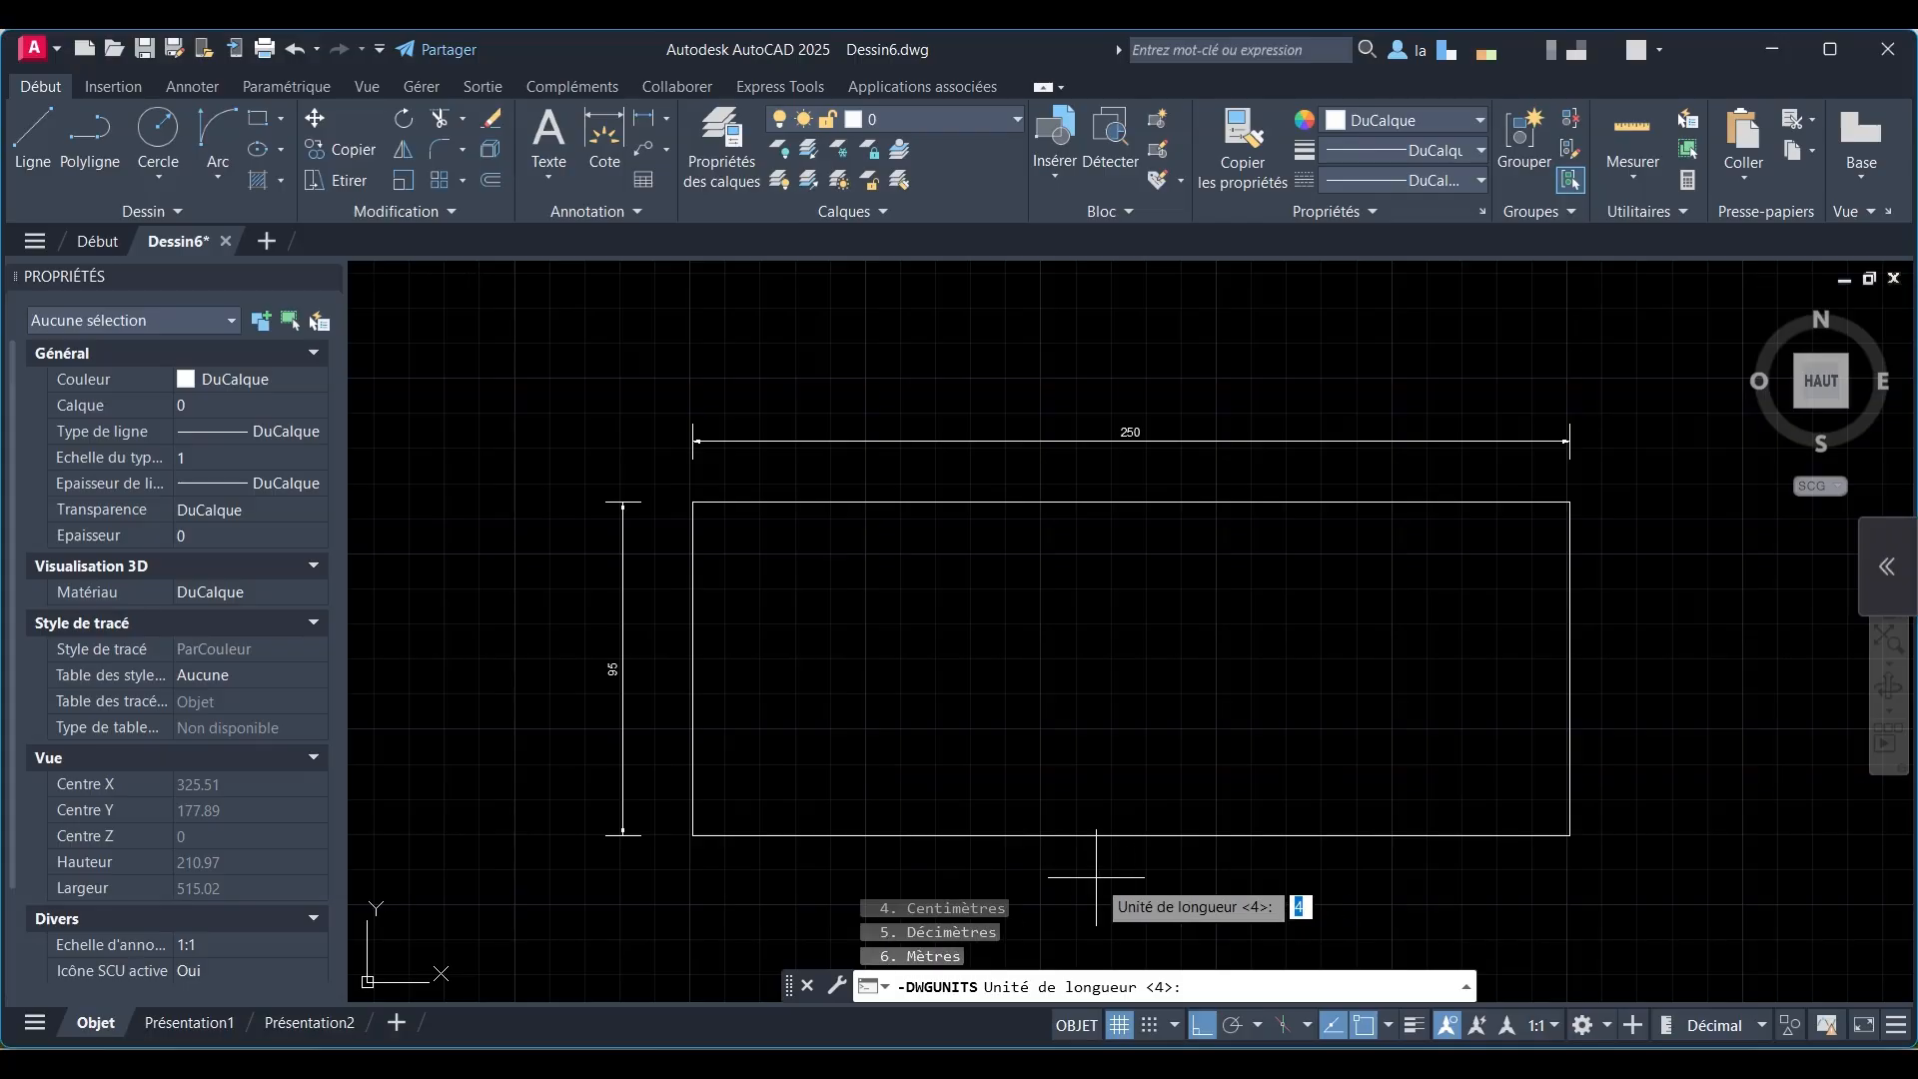
key("Escape")
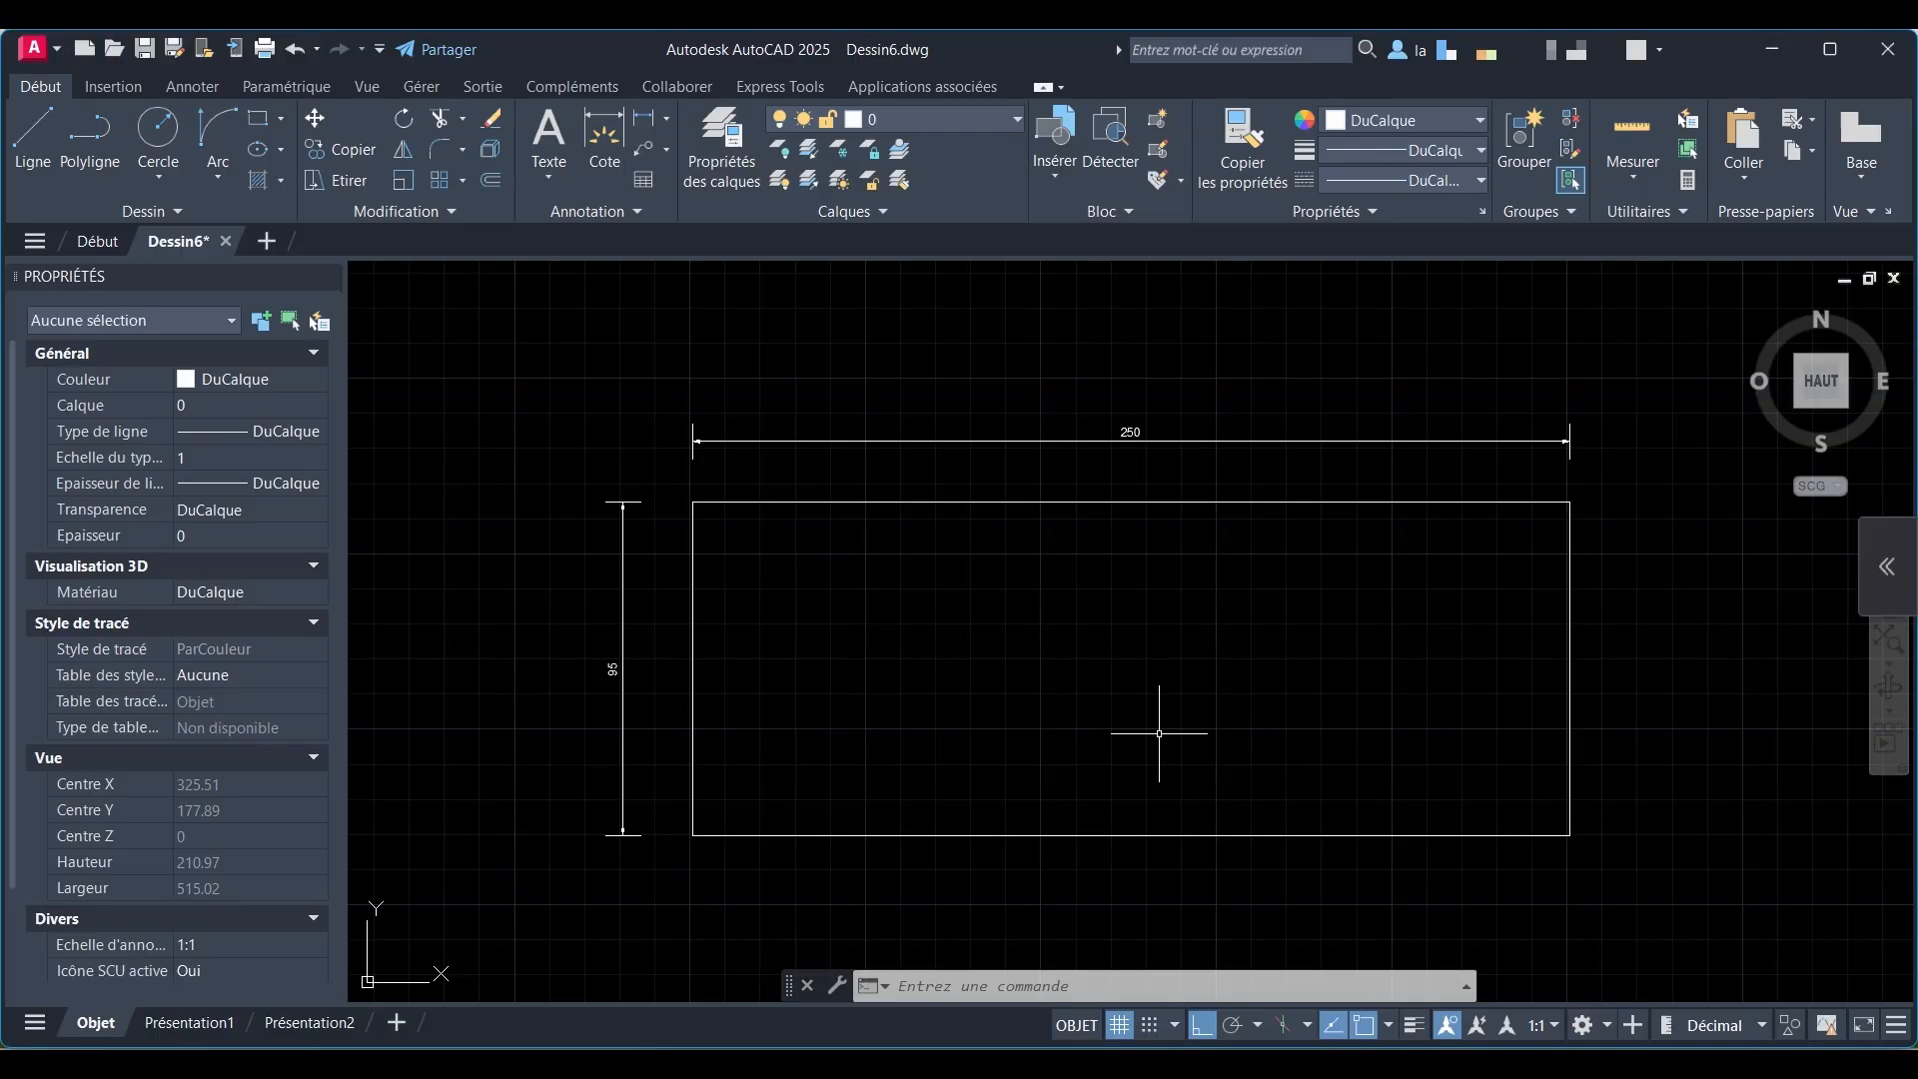
Step: Turn off the dynamic UCS
key("F6")
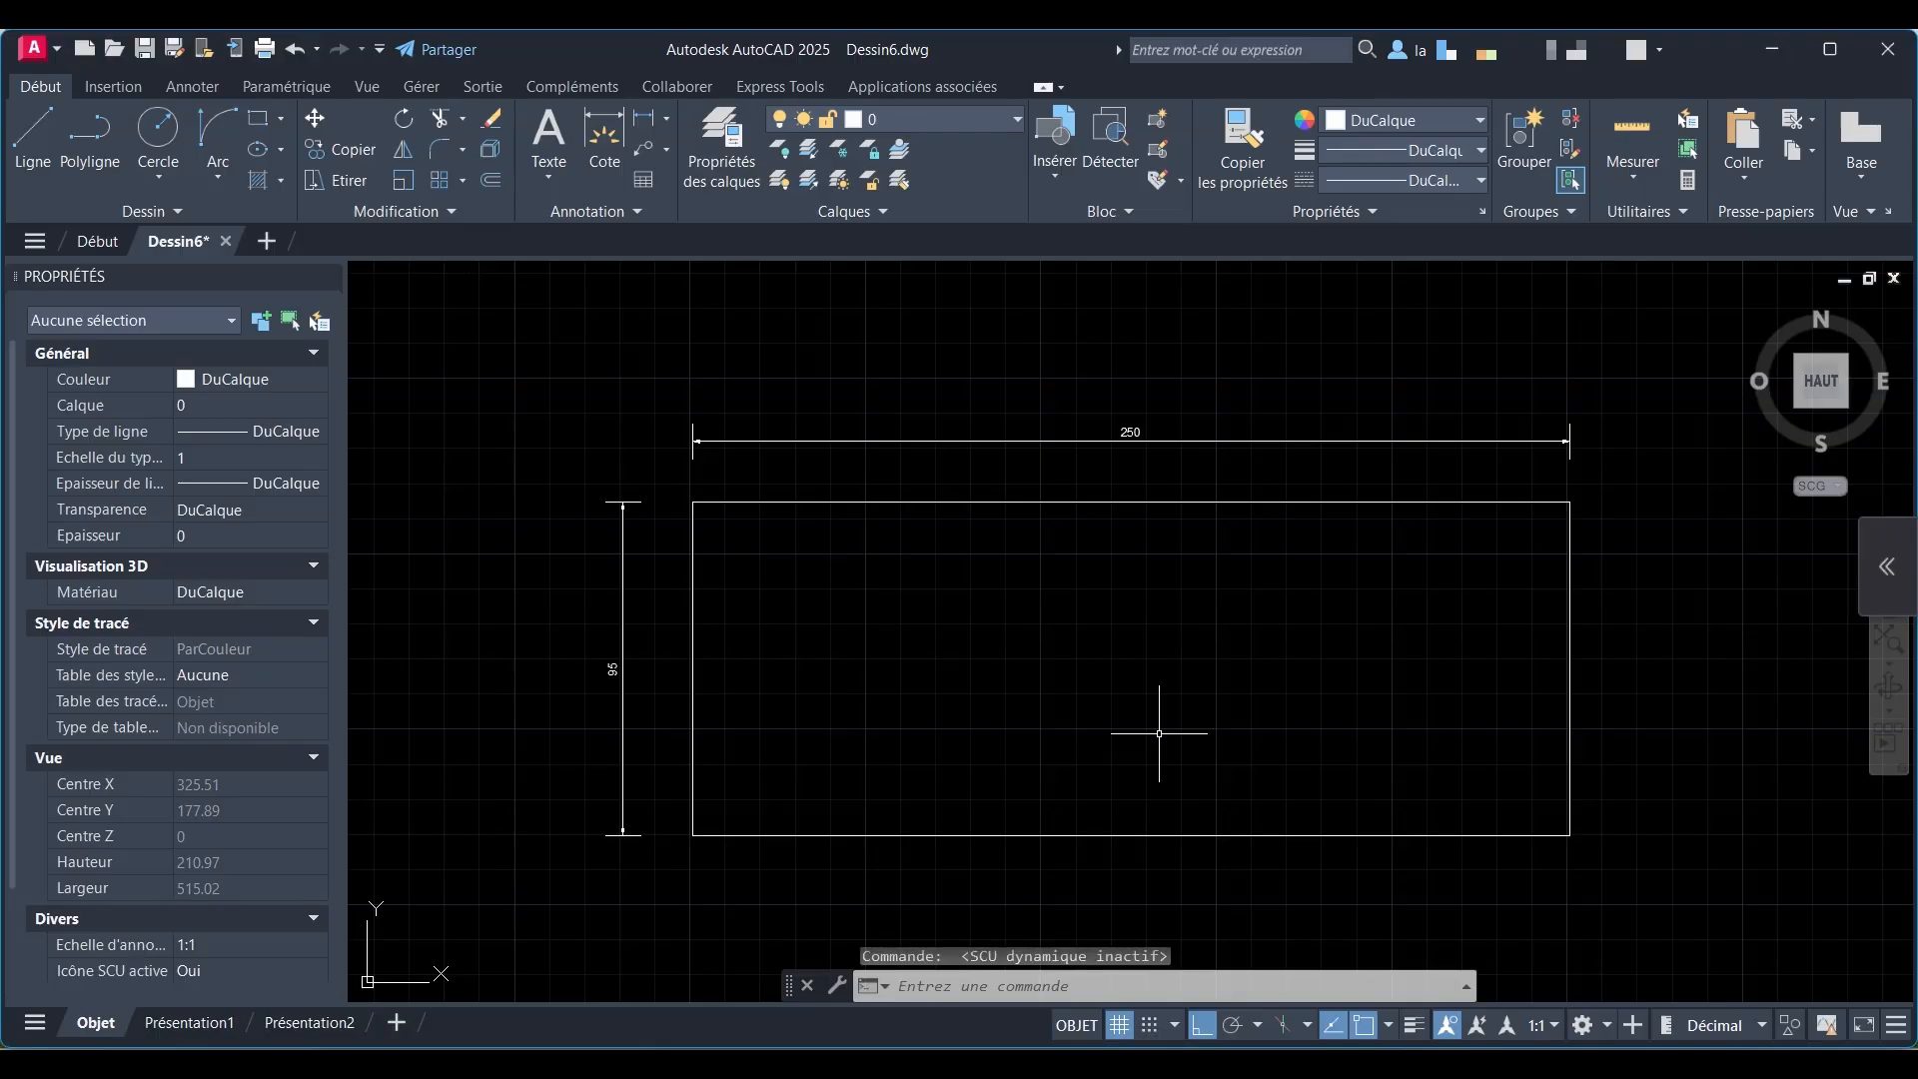